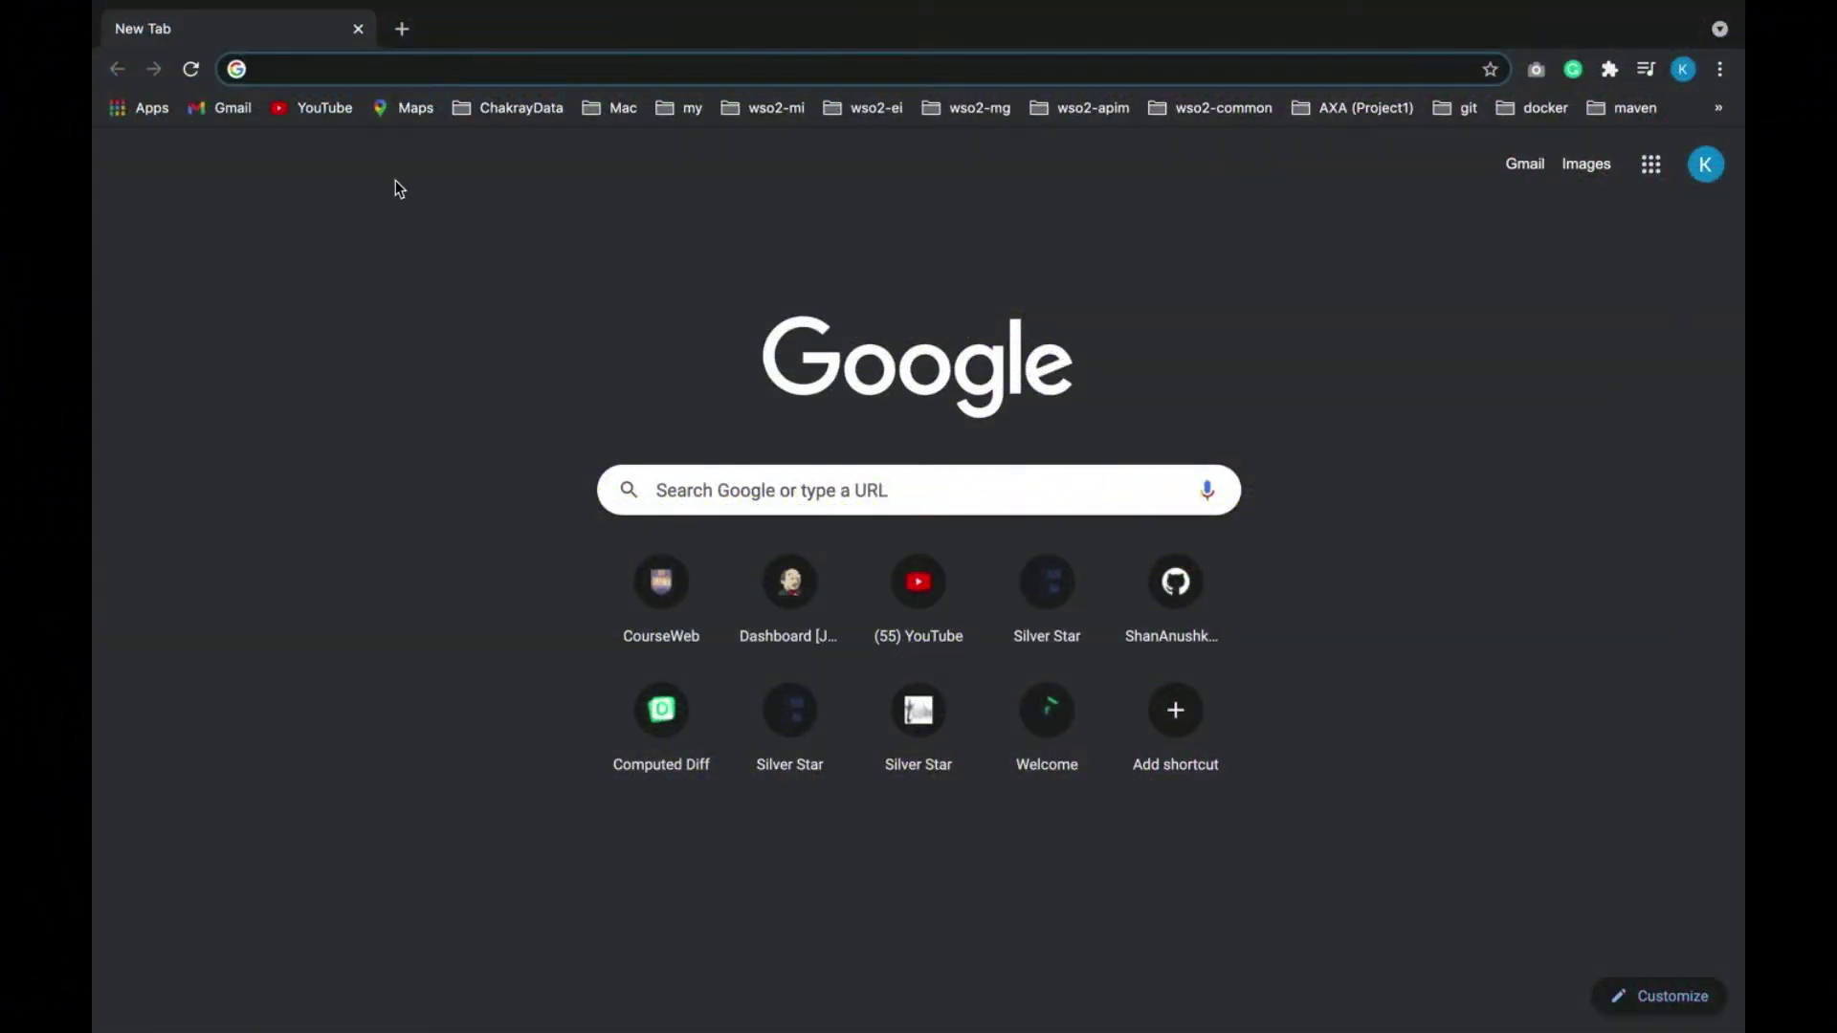
Load healthybcon.com/wedding-planner in Chrome using the address-bar autocomplete.
{"action": "left_click", "coordinate": [322, 62]}
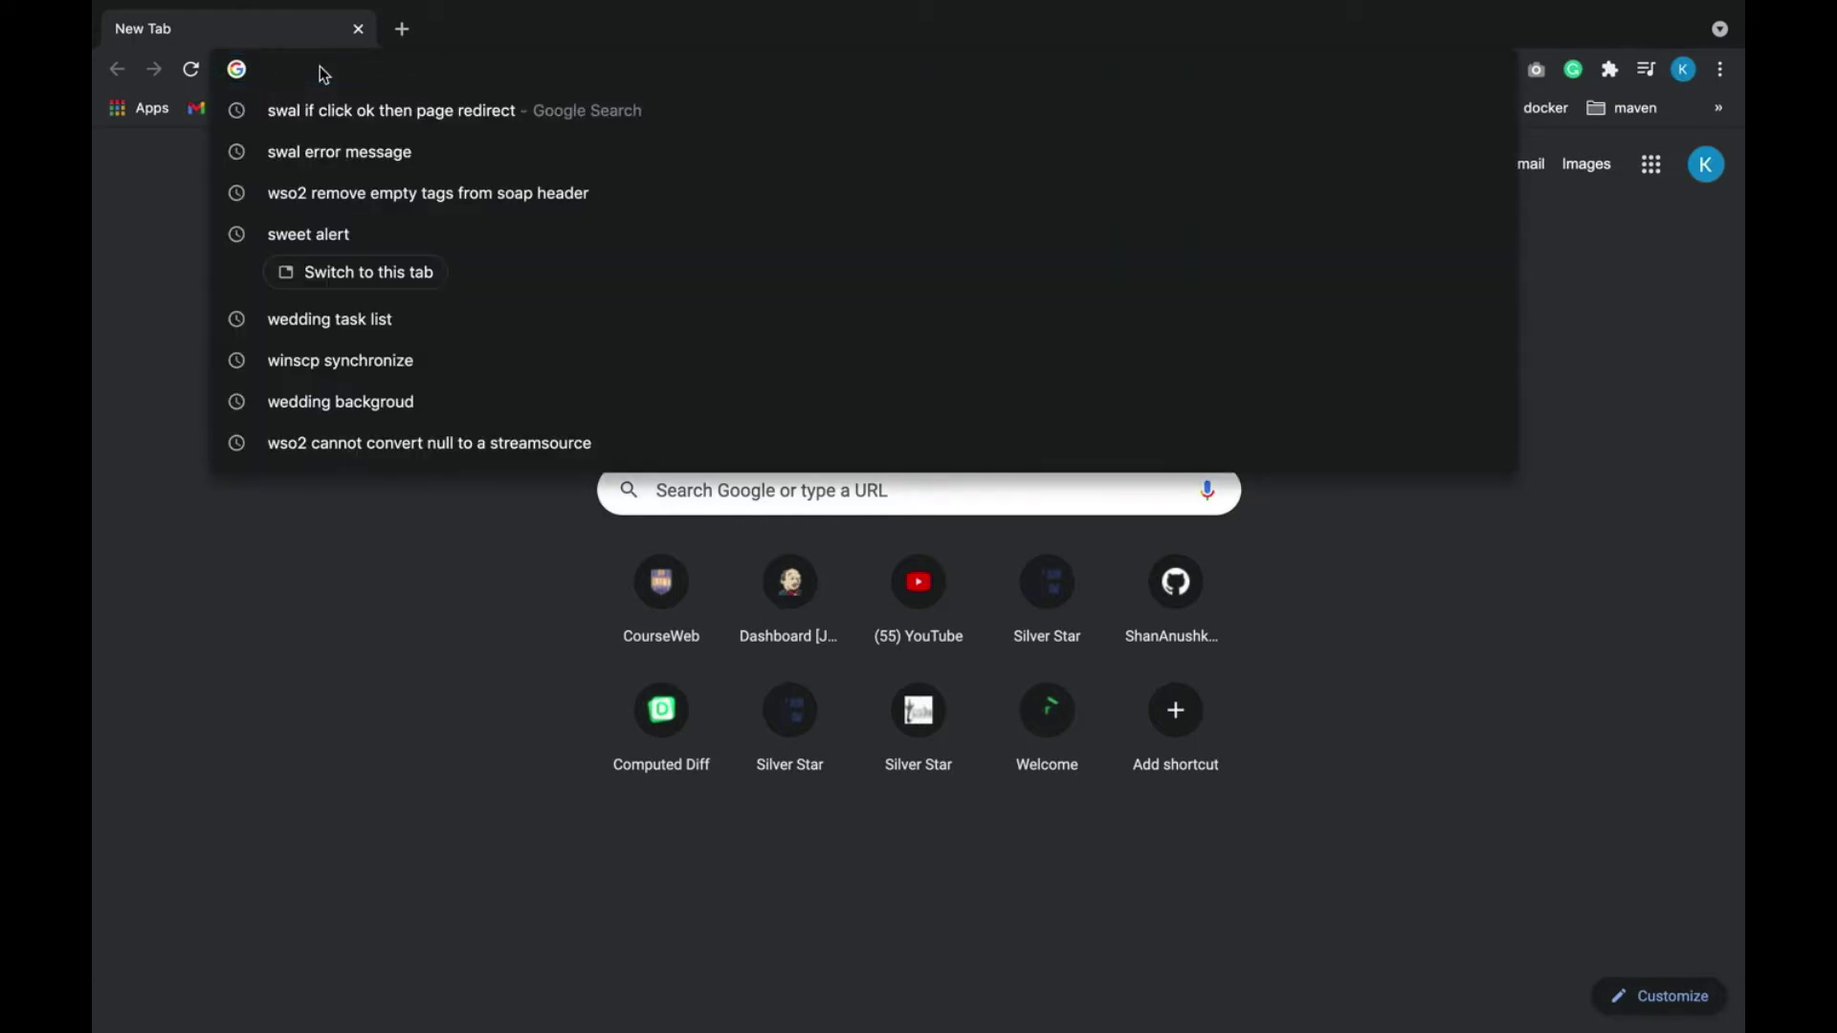
{"action": "type", "text": "healthybcon.com/wedding-planner"}
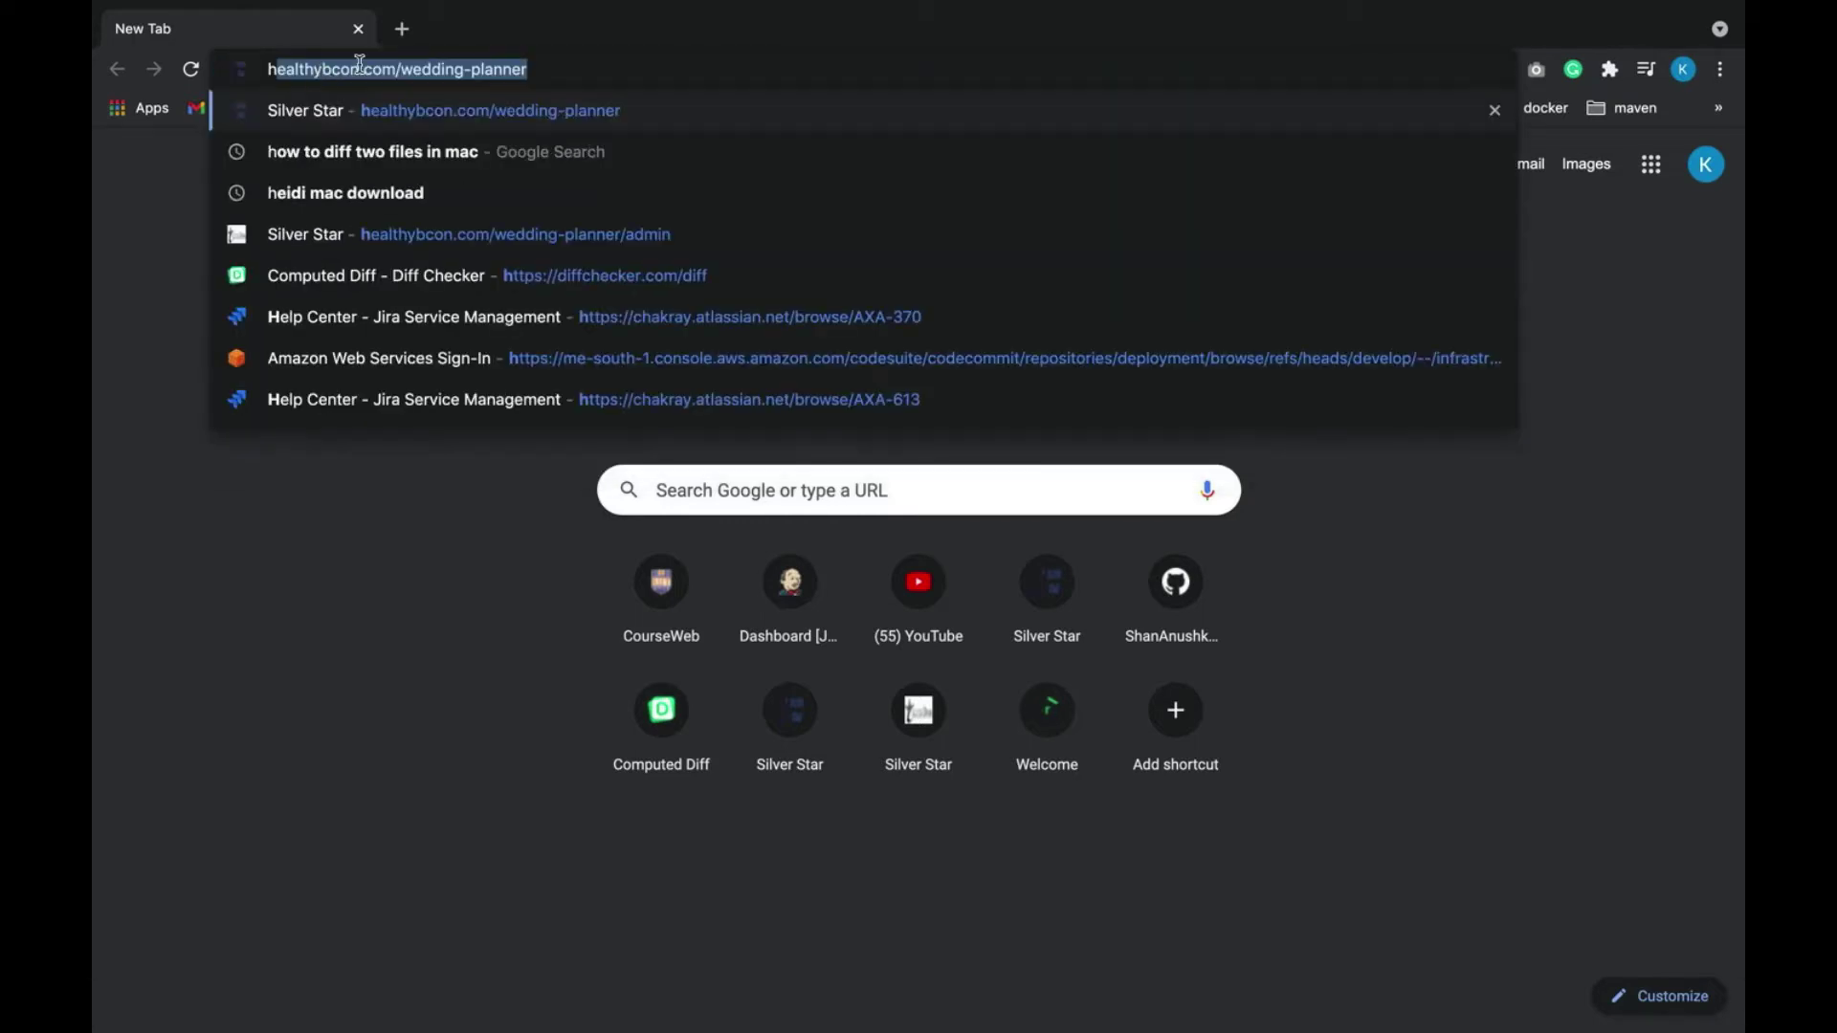
{"action": "key", "text": "Right"}
{"action": "key", "text": "Return"}
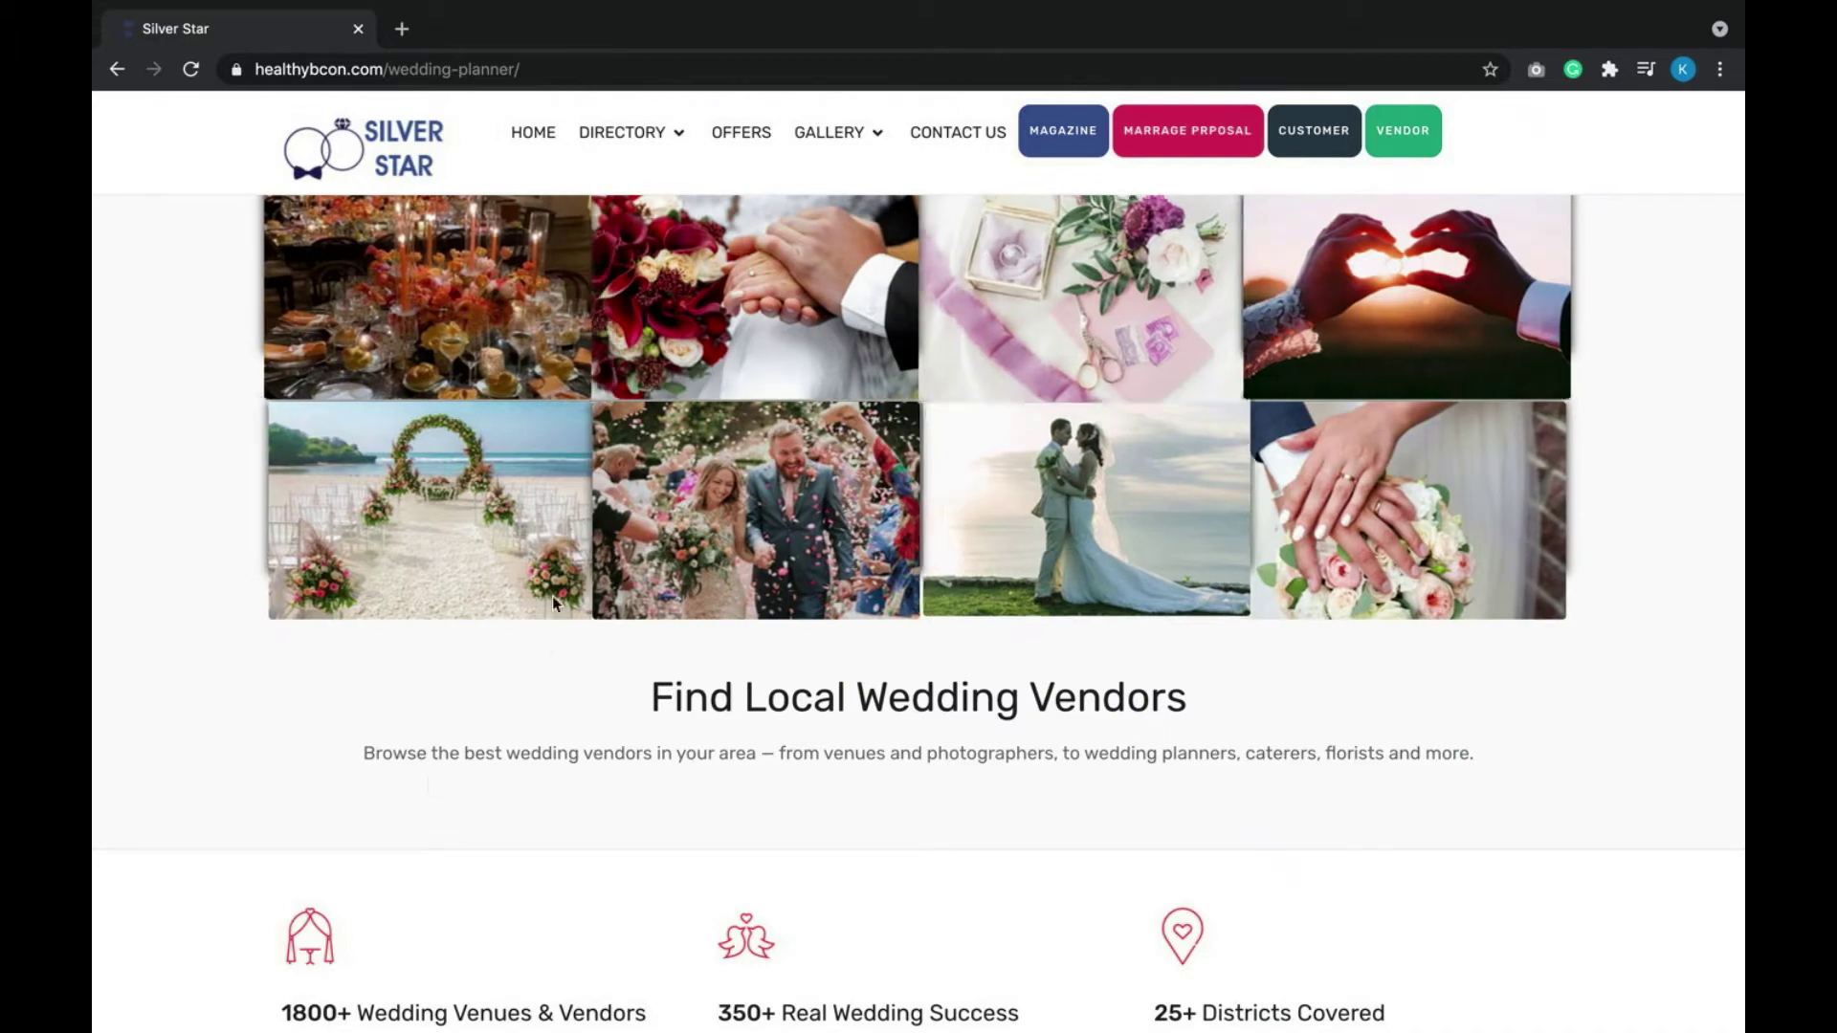
{"action": "scroll", "coordinate": [548, 694], "scroll_direction": "down", "scroll_amount": 3}
{"action": "scroll", "coordinate": [546, 687], "scroll_direction": "down", "scroll_amount": 3}
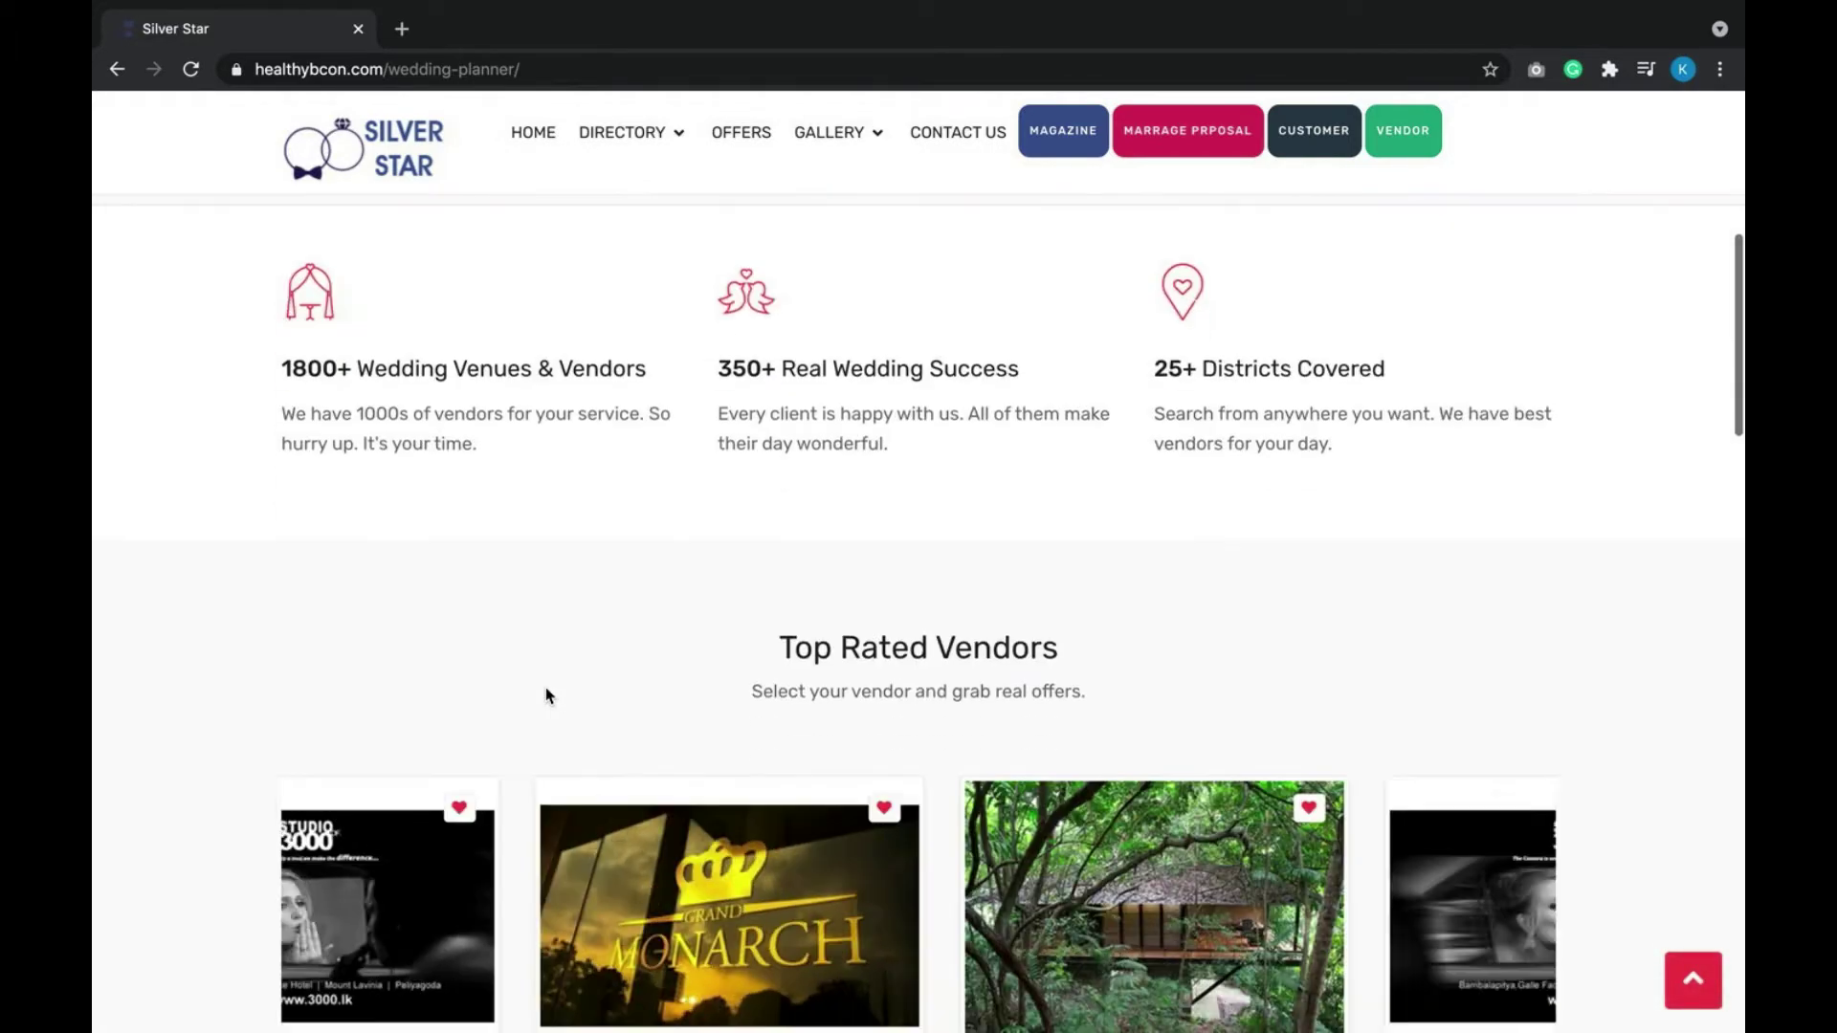
{"action": "scroll", "coordinate": [176, 718], "scroll_direction": "down", "scroll_amount": 1}
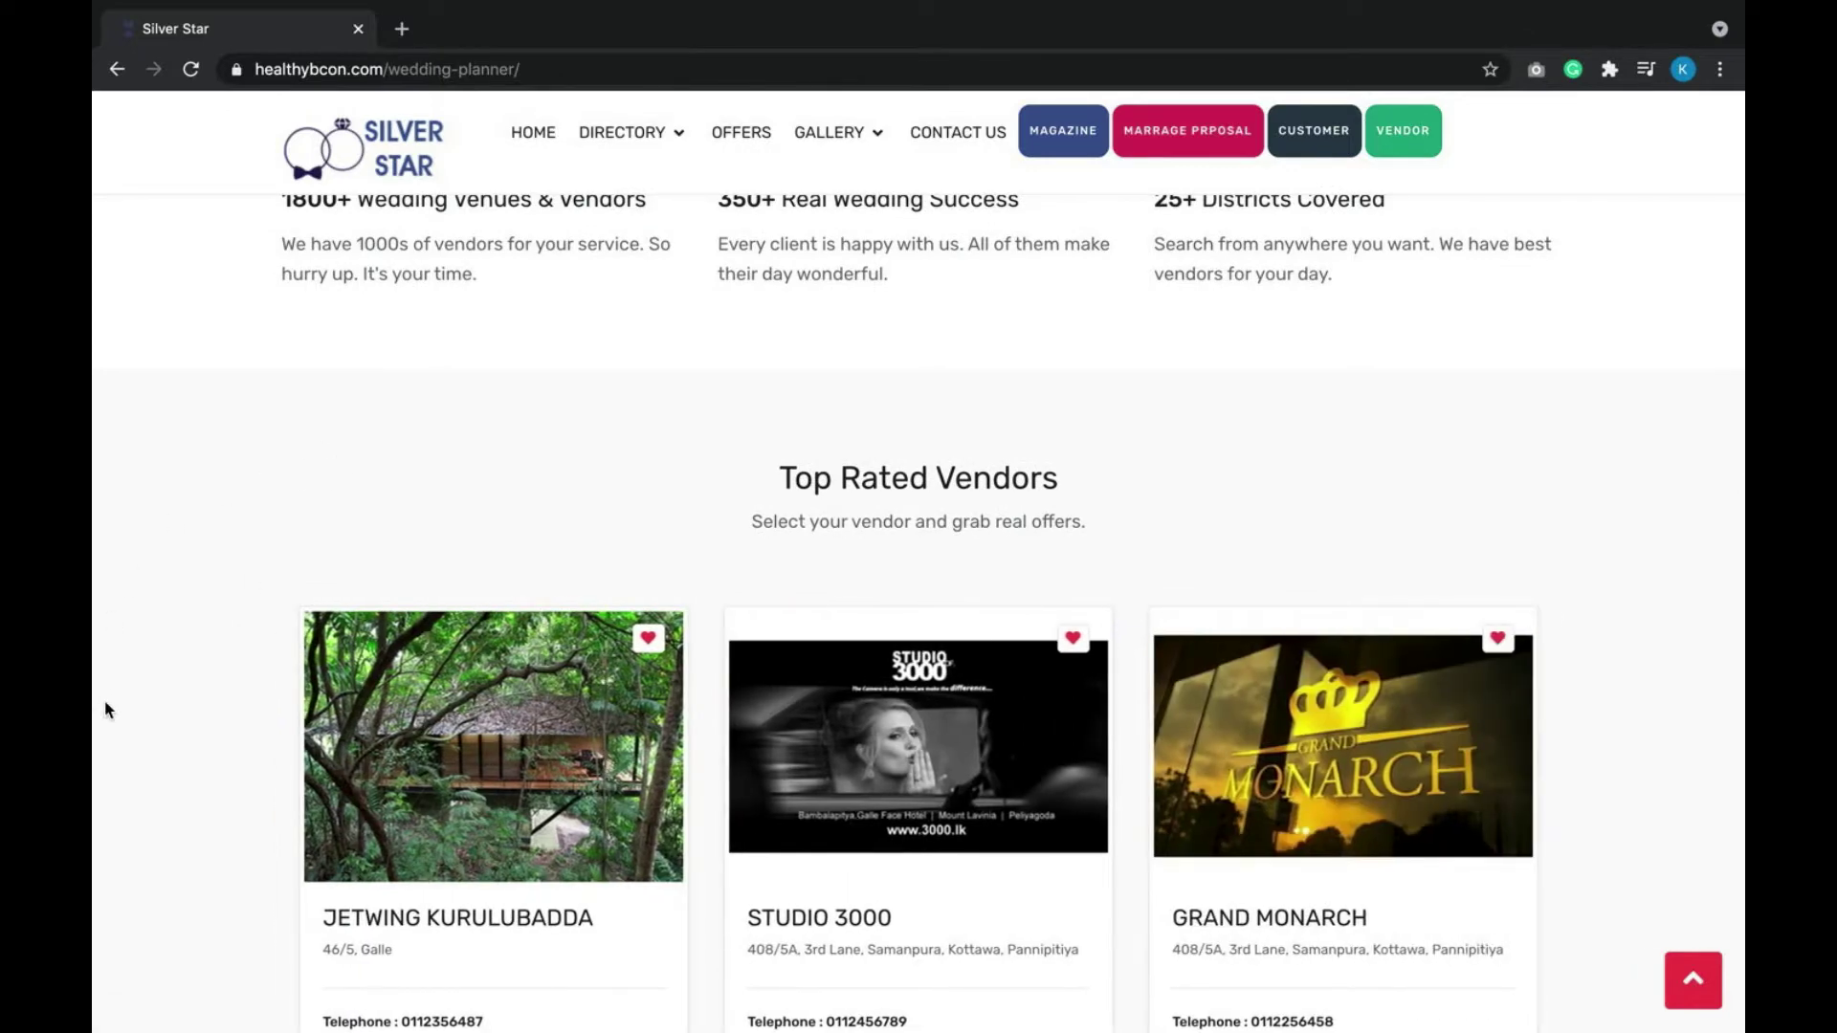
{"action": "scroll", "coordinate": [220, 623], "scroll_direction": "down", "scroll_amount": 1}
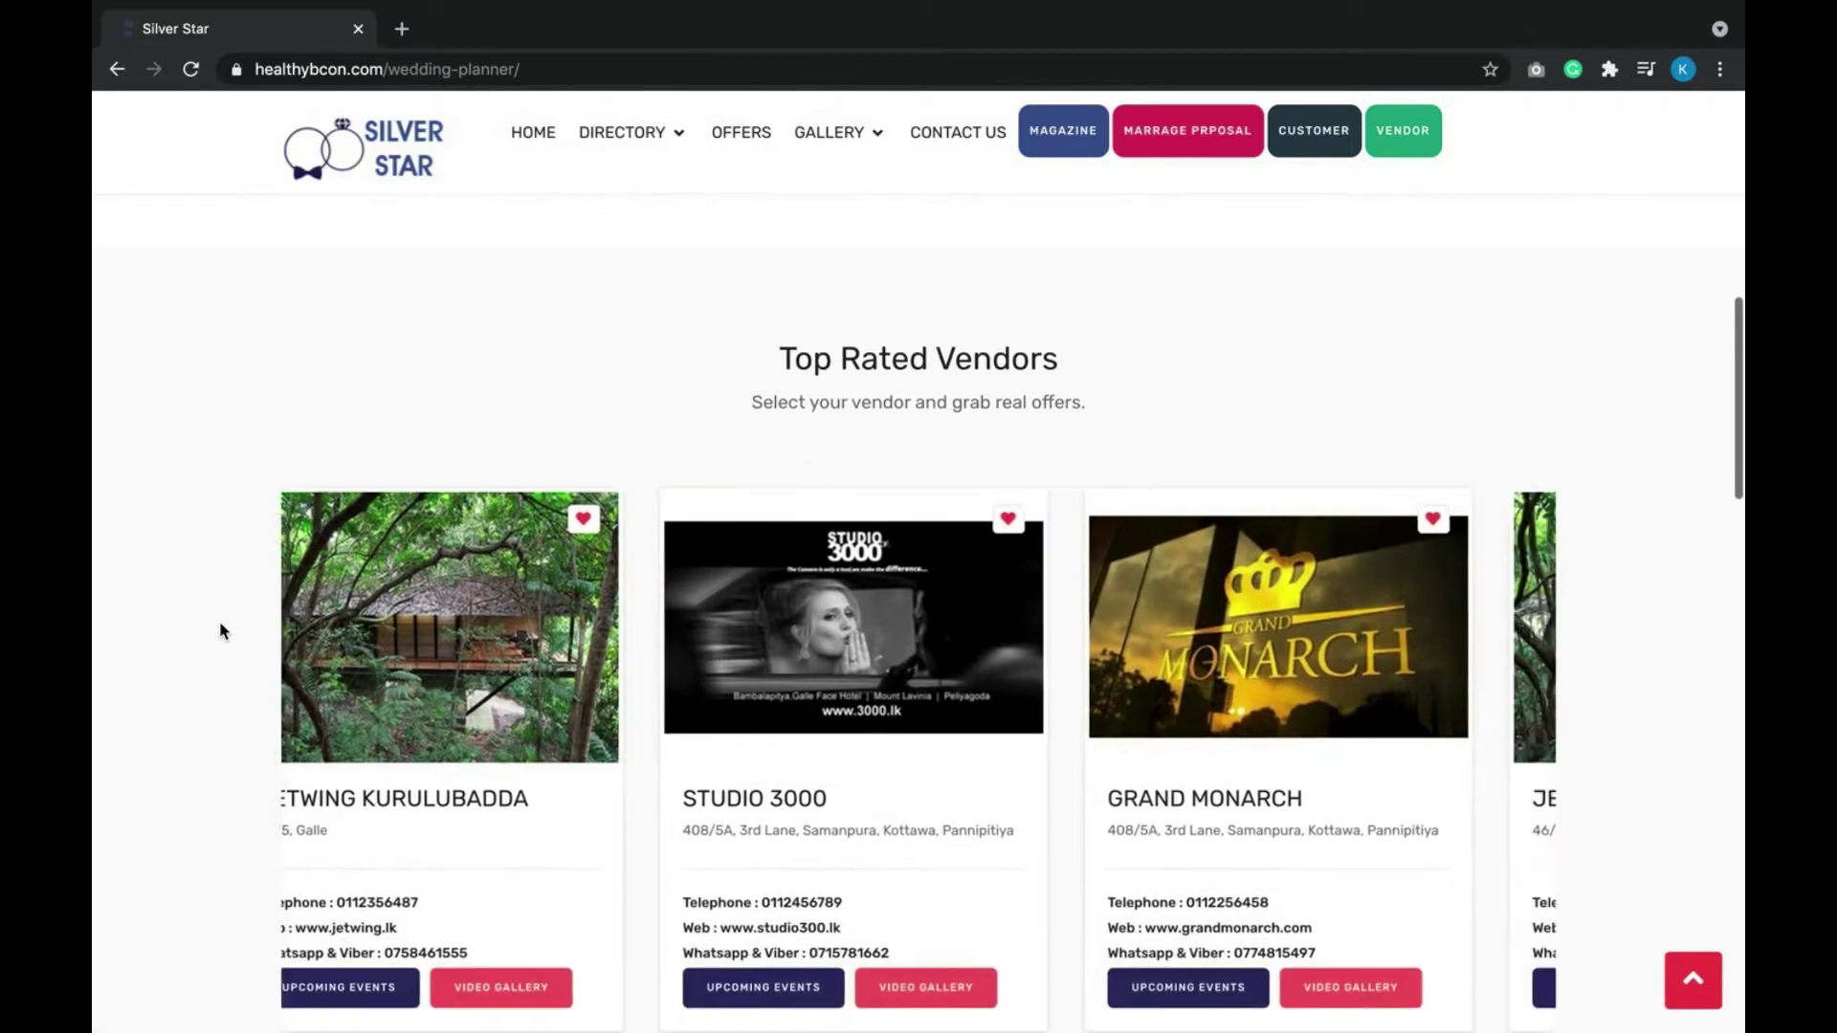
{"action": "scroll", "coordinate": [220, 623], "scroll_direction": "down", "scroll_amount": 4}
{"action": "scroll", "coordinate": [220, 632], "scroll_direction": "down", "scroll_amount": 3}
{"action": "scroll", "coordinate": [220, 631], "scroll_direction": "down", "scroll_amount": 1}
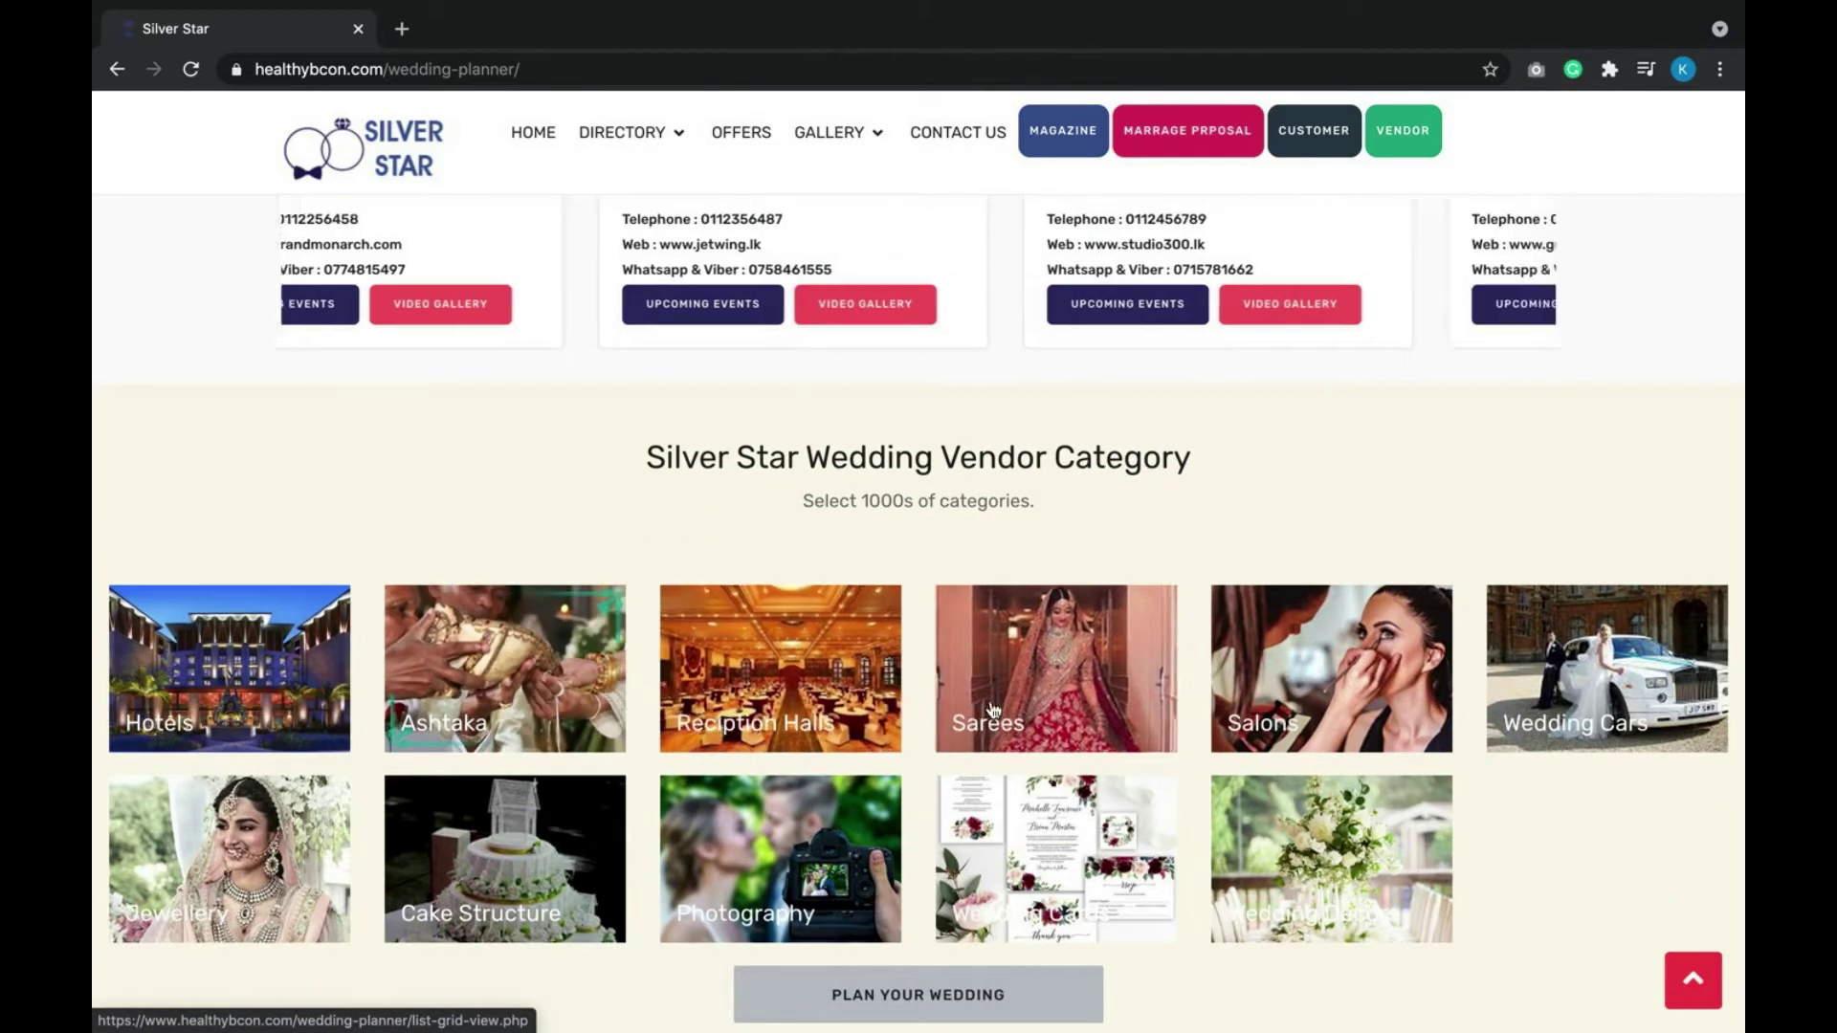
{"action": "scroll", "coordinate": [1106, 802], "scroll_direction": "down", "scroll_amount": 7}
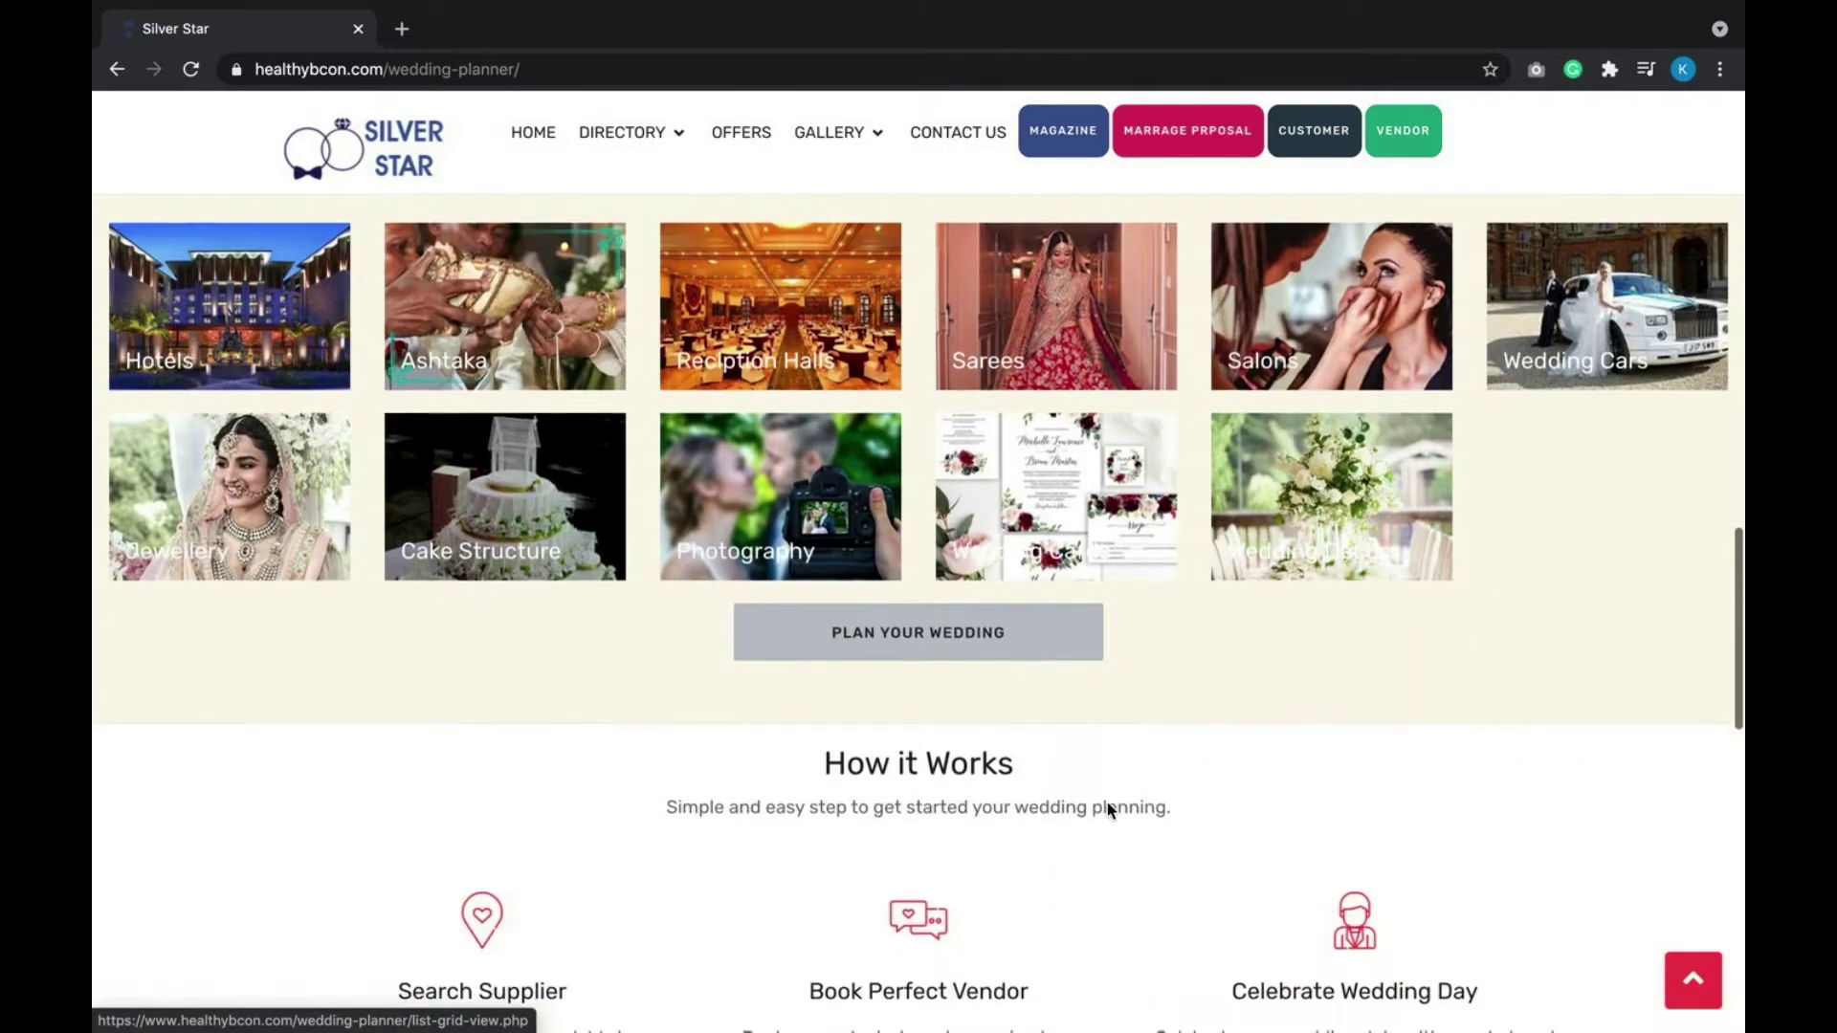
{"action": "scroll", "coordinate": [1108, 810], "scroll_direction": "down", "scroll_amount": 6}
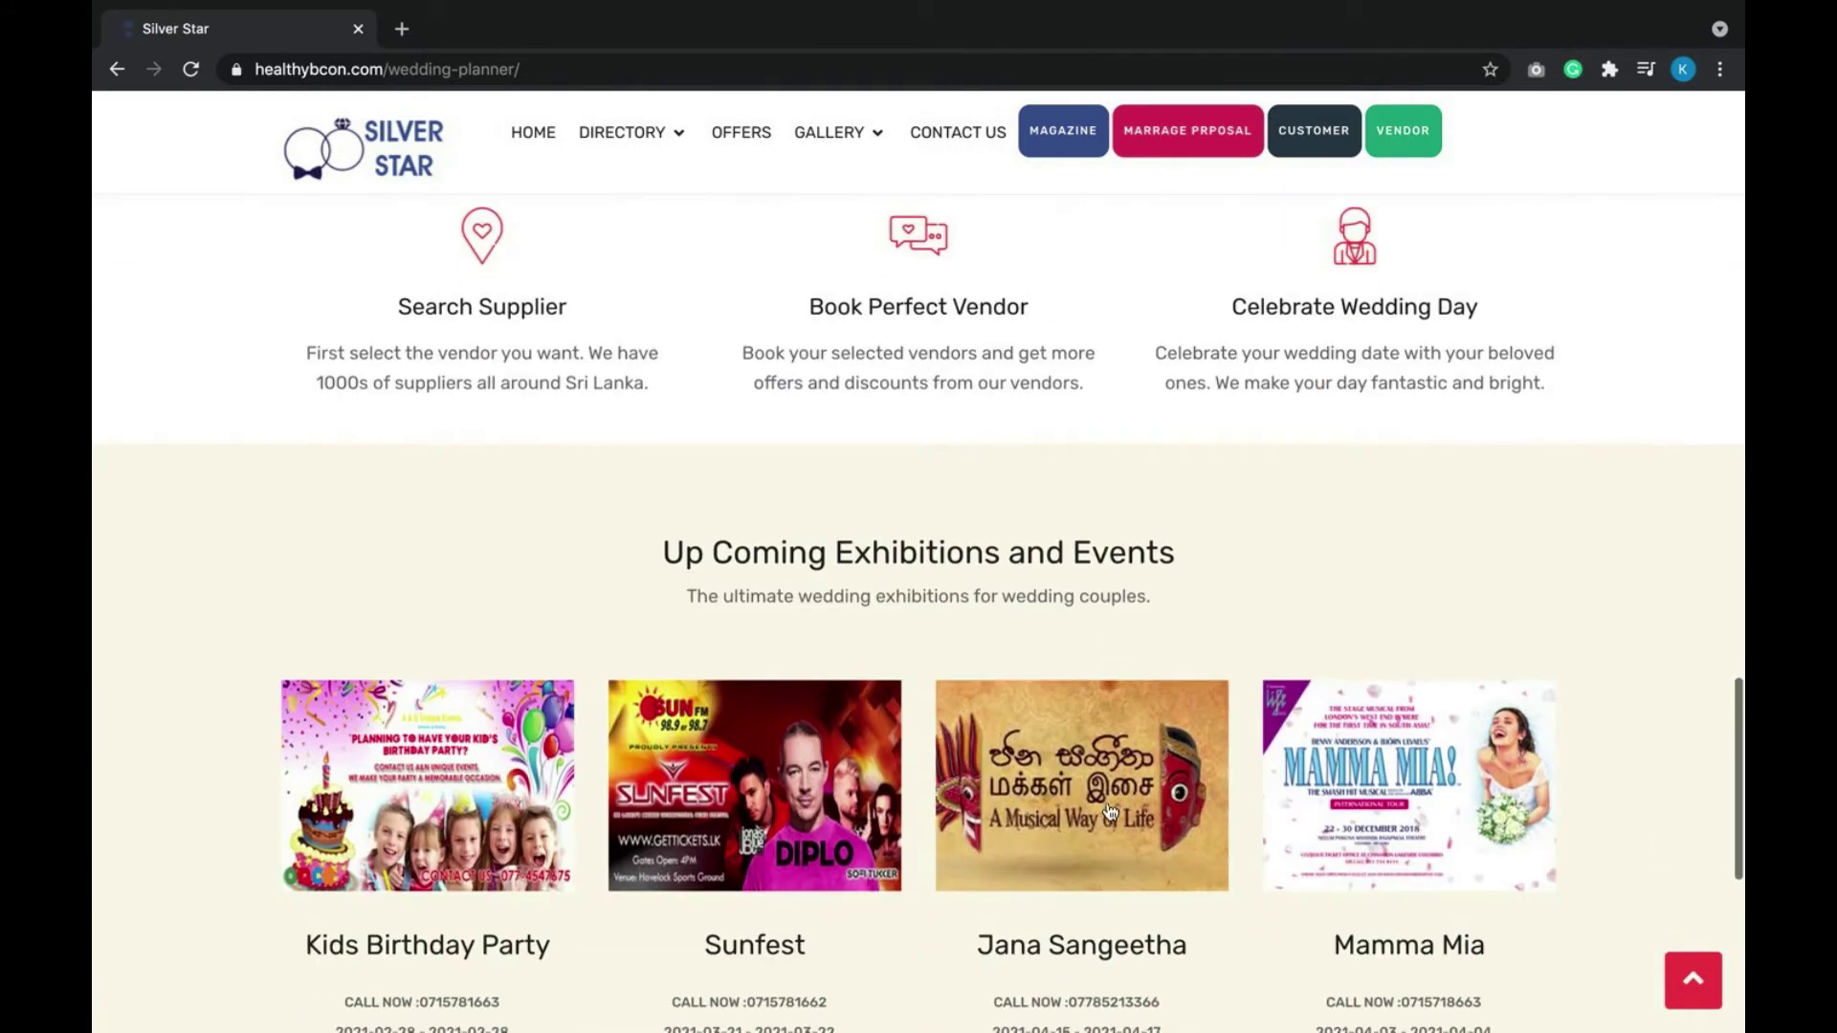
{"action": "scroll", "coordinate": [1108, 808], "scroll_direction": "down", "scroll_amount": 2}
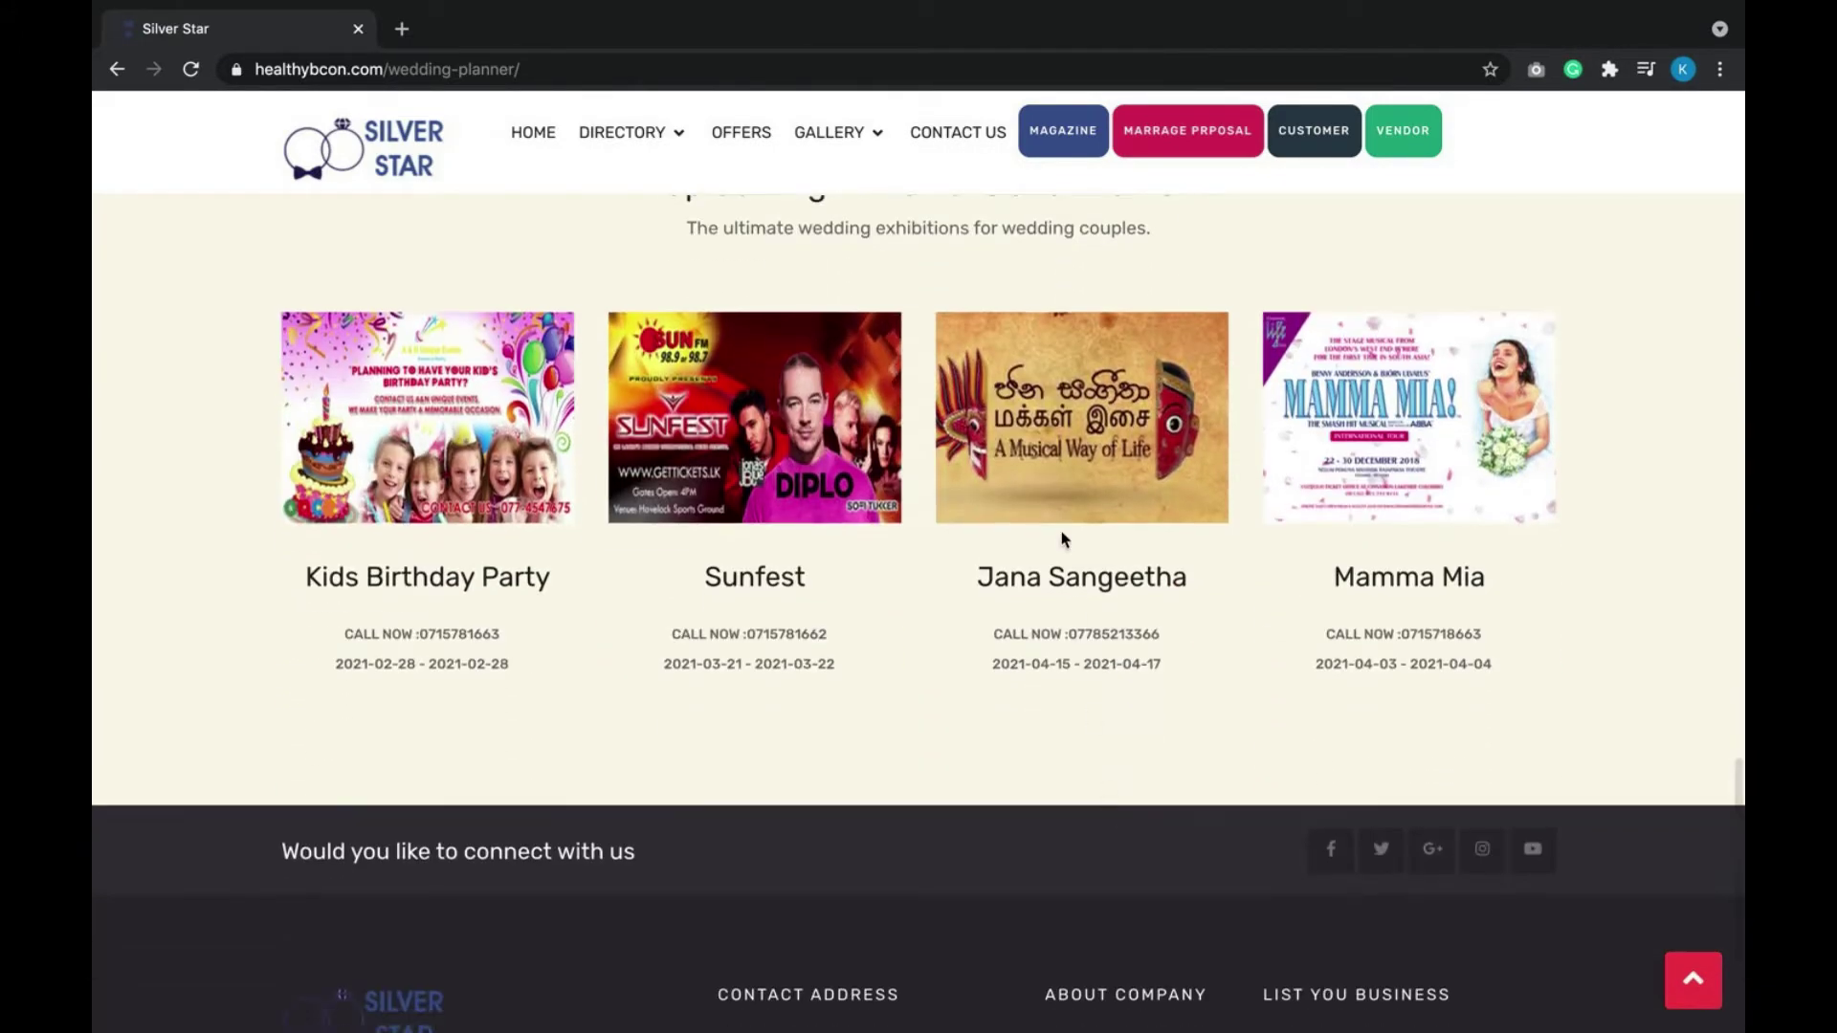
{"action": "scroll", "coordinate": [1185, 843], "scroll_direction": "down", "scroll_amount": 3}
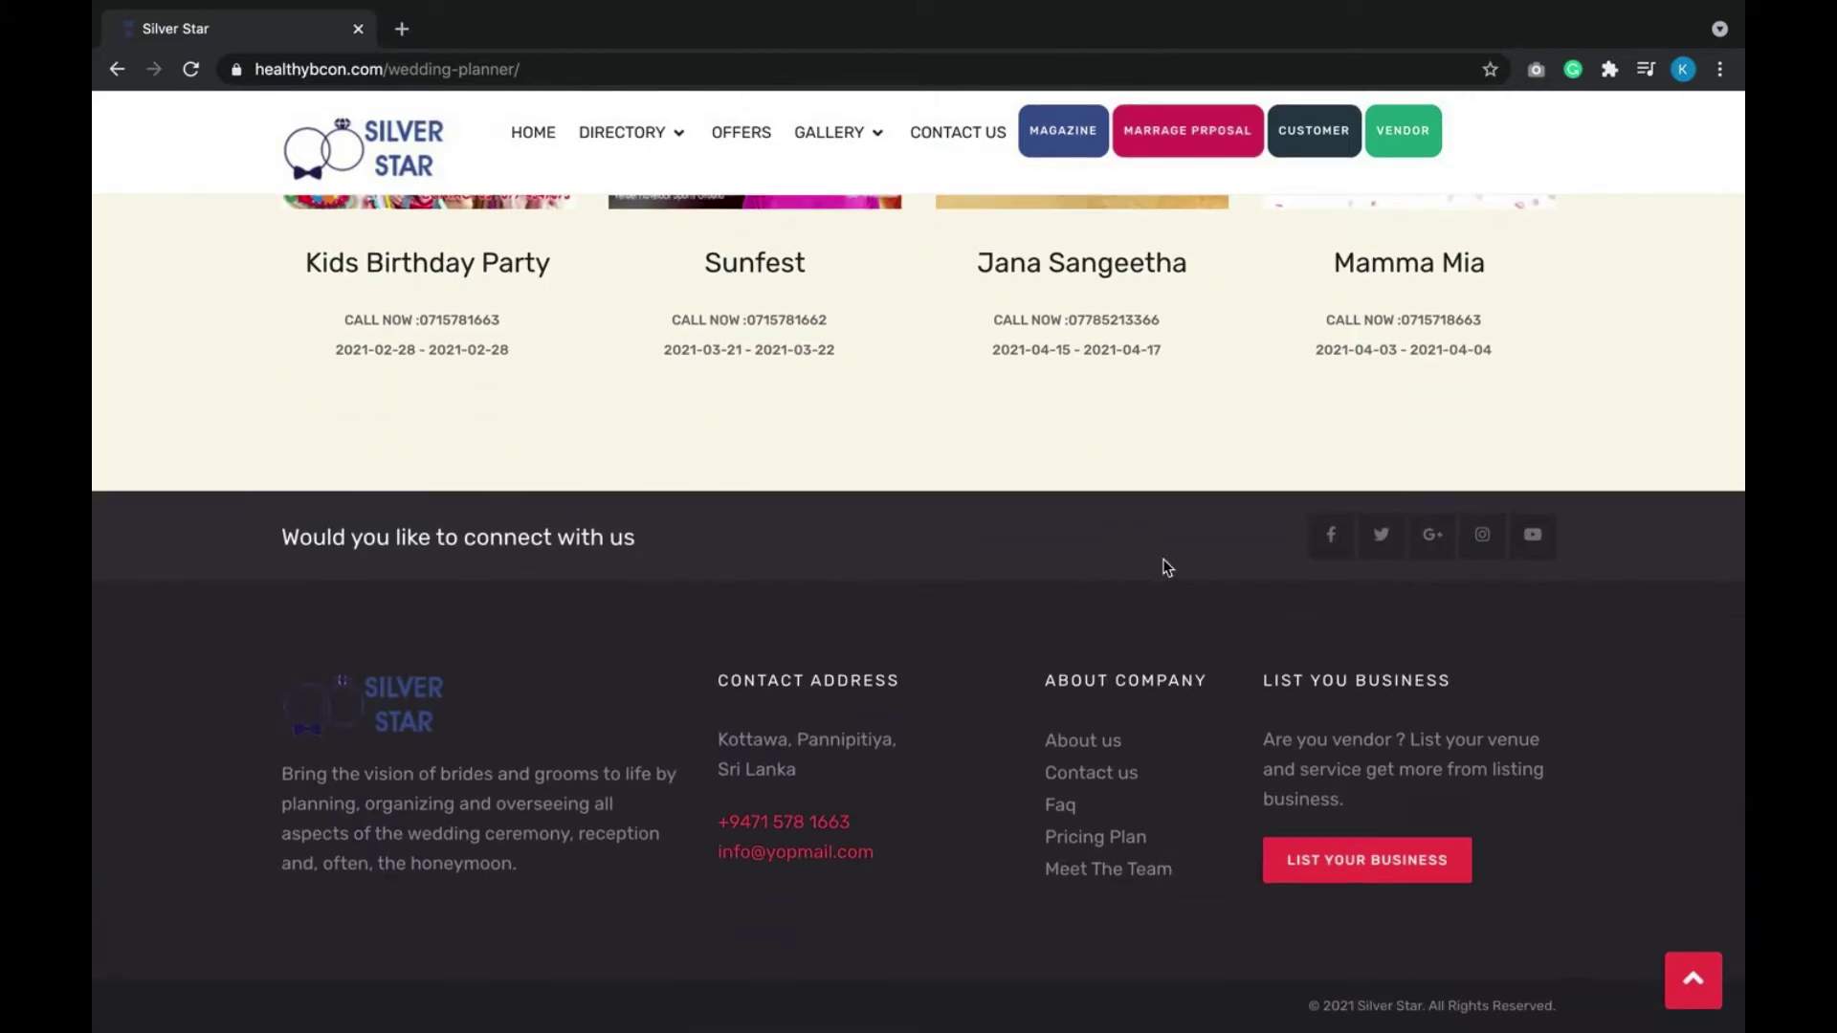
{"action": "scroll", "coordinate": [1168, 567], "scroll_direction": "up", "scroll_amount": 5}
{"action": "mouse_move", "coordinate": [658, 155]}
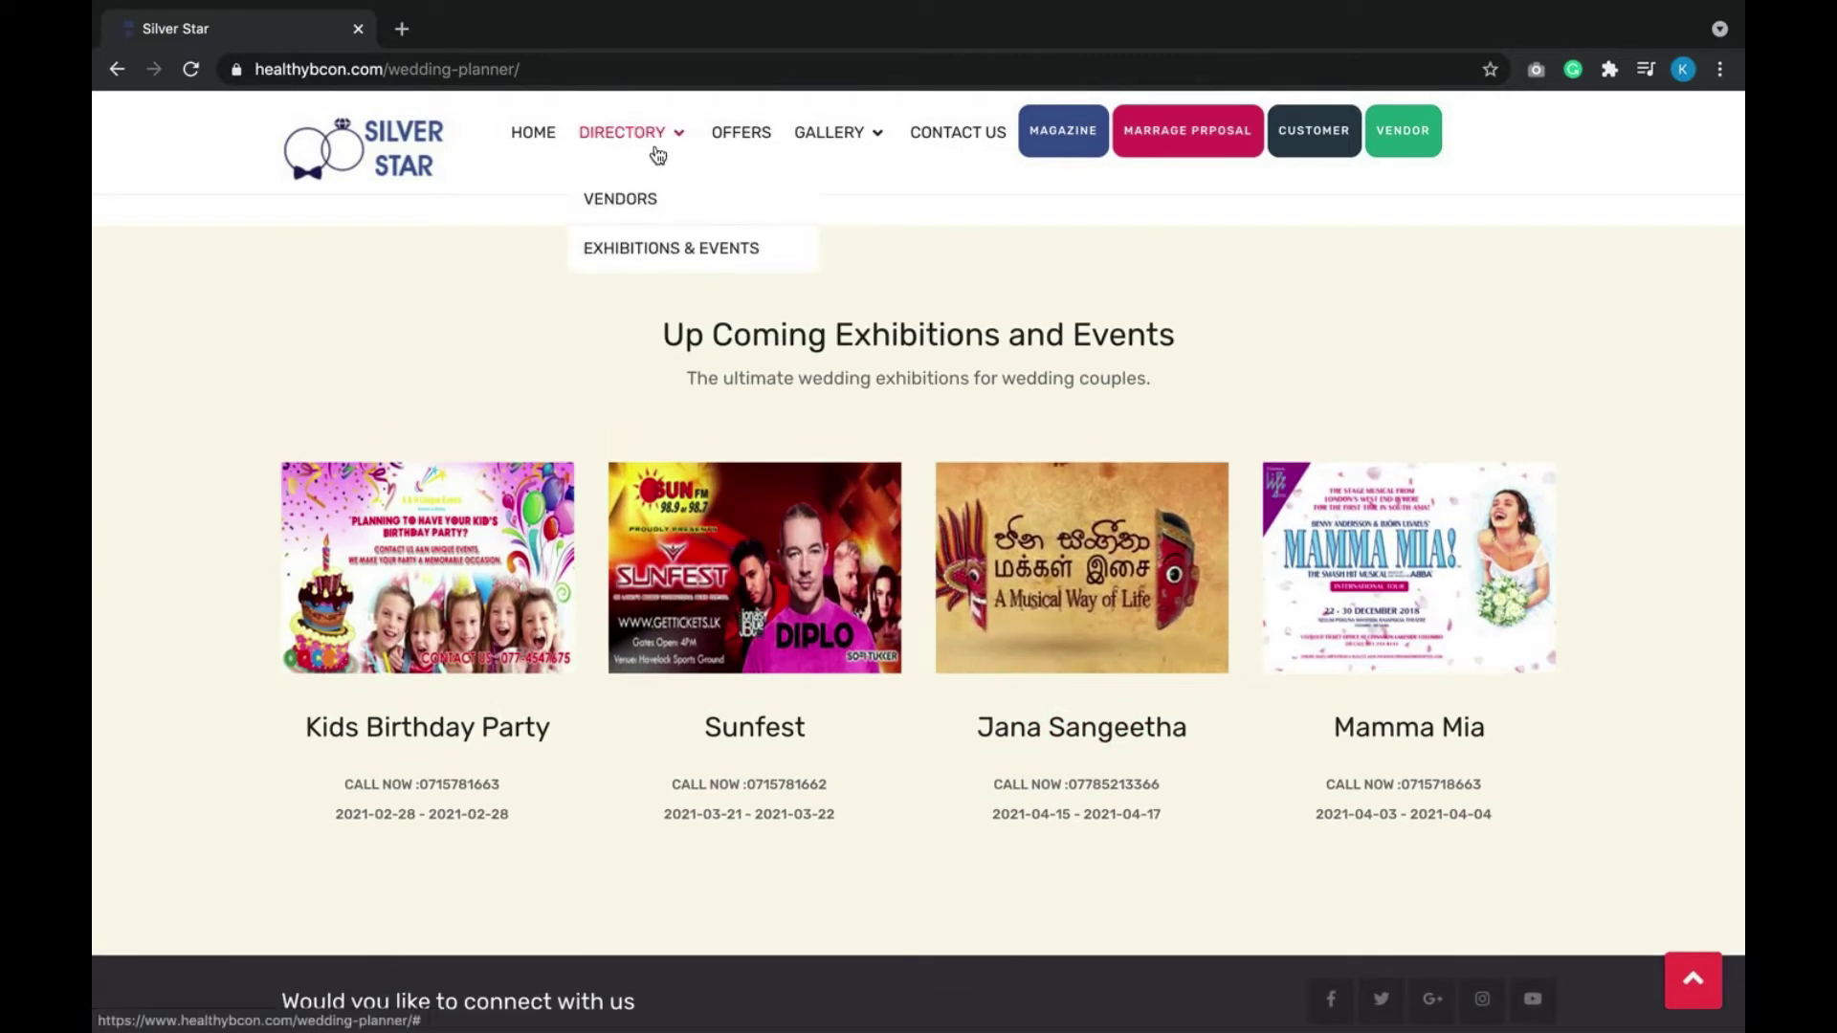
Open the full vendors listing from the directory and scroll through it.
{"action": "left_click", "coordinate": [646, 207]}
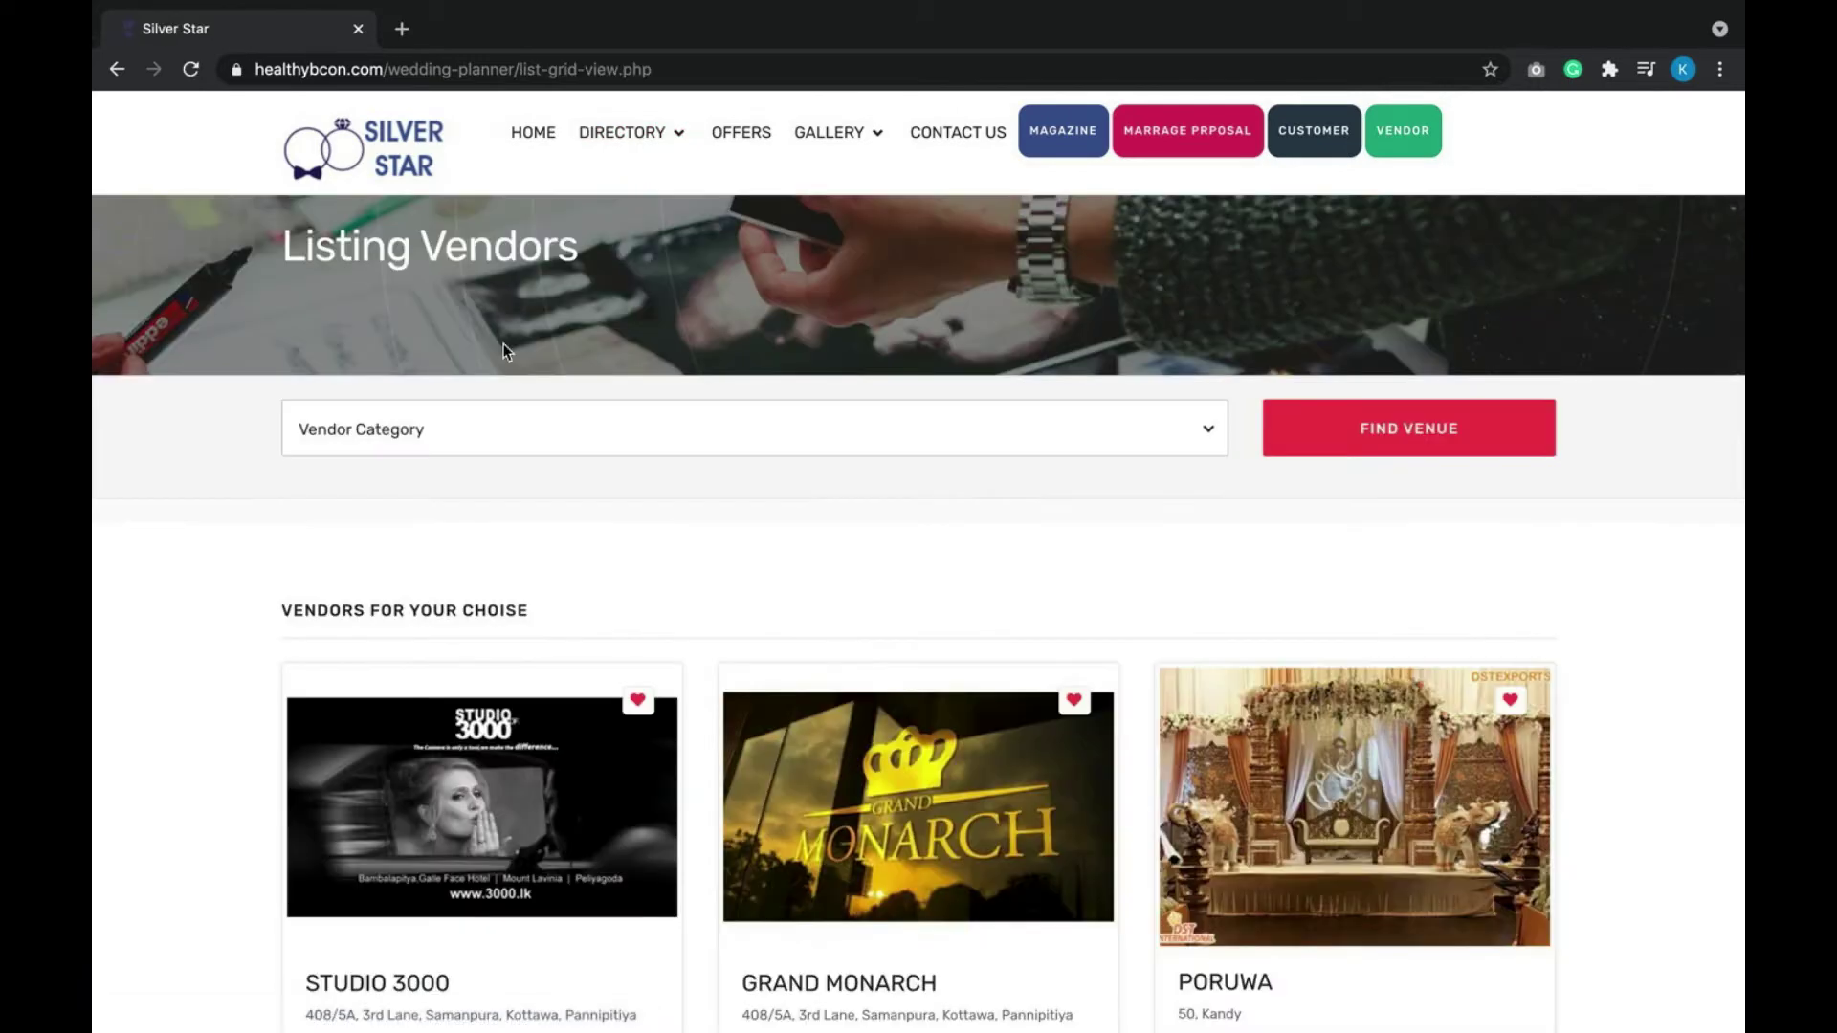
{"action": "scroll", "coordinate": [184, 581], "scroll_direction": "down", "scroll_amount": 2}
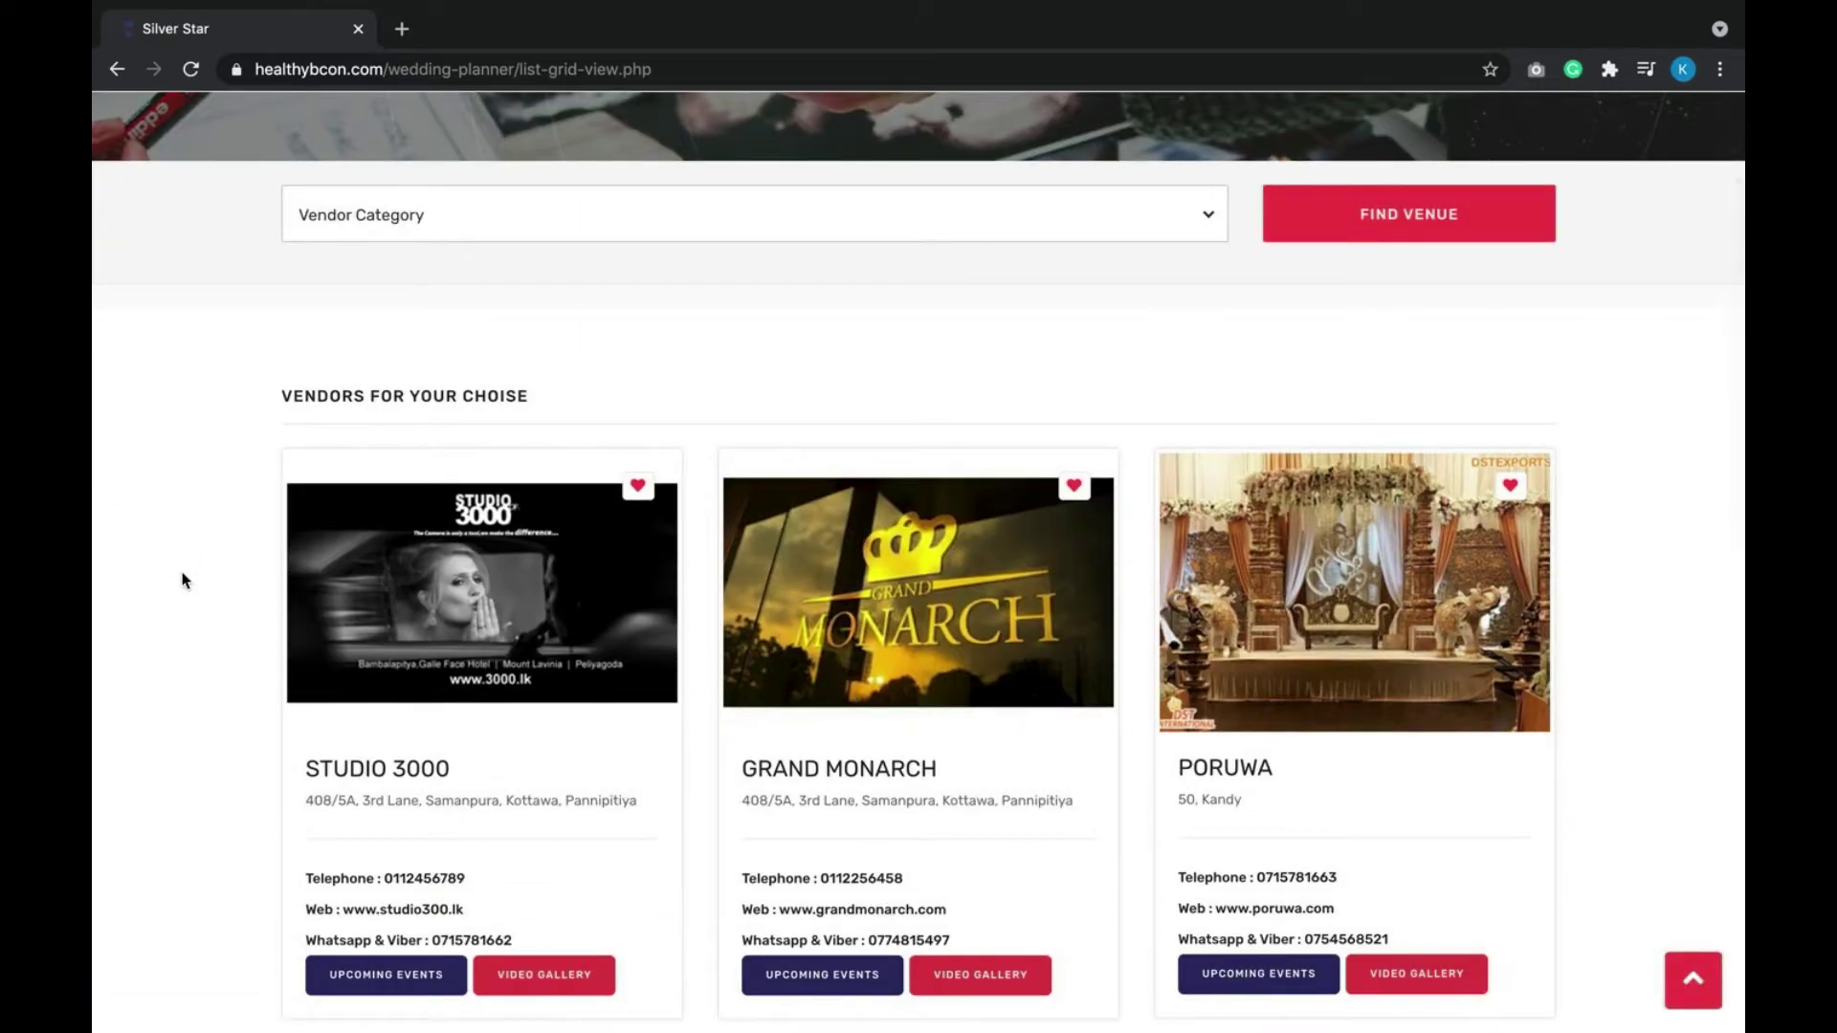
{"action": "scroll", "coordinate": [205, 538], "scroll_direction": "down", "scroll_amount": 3}
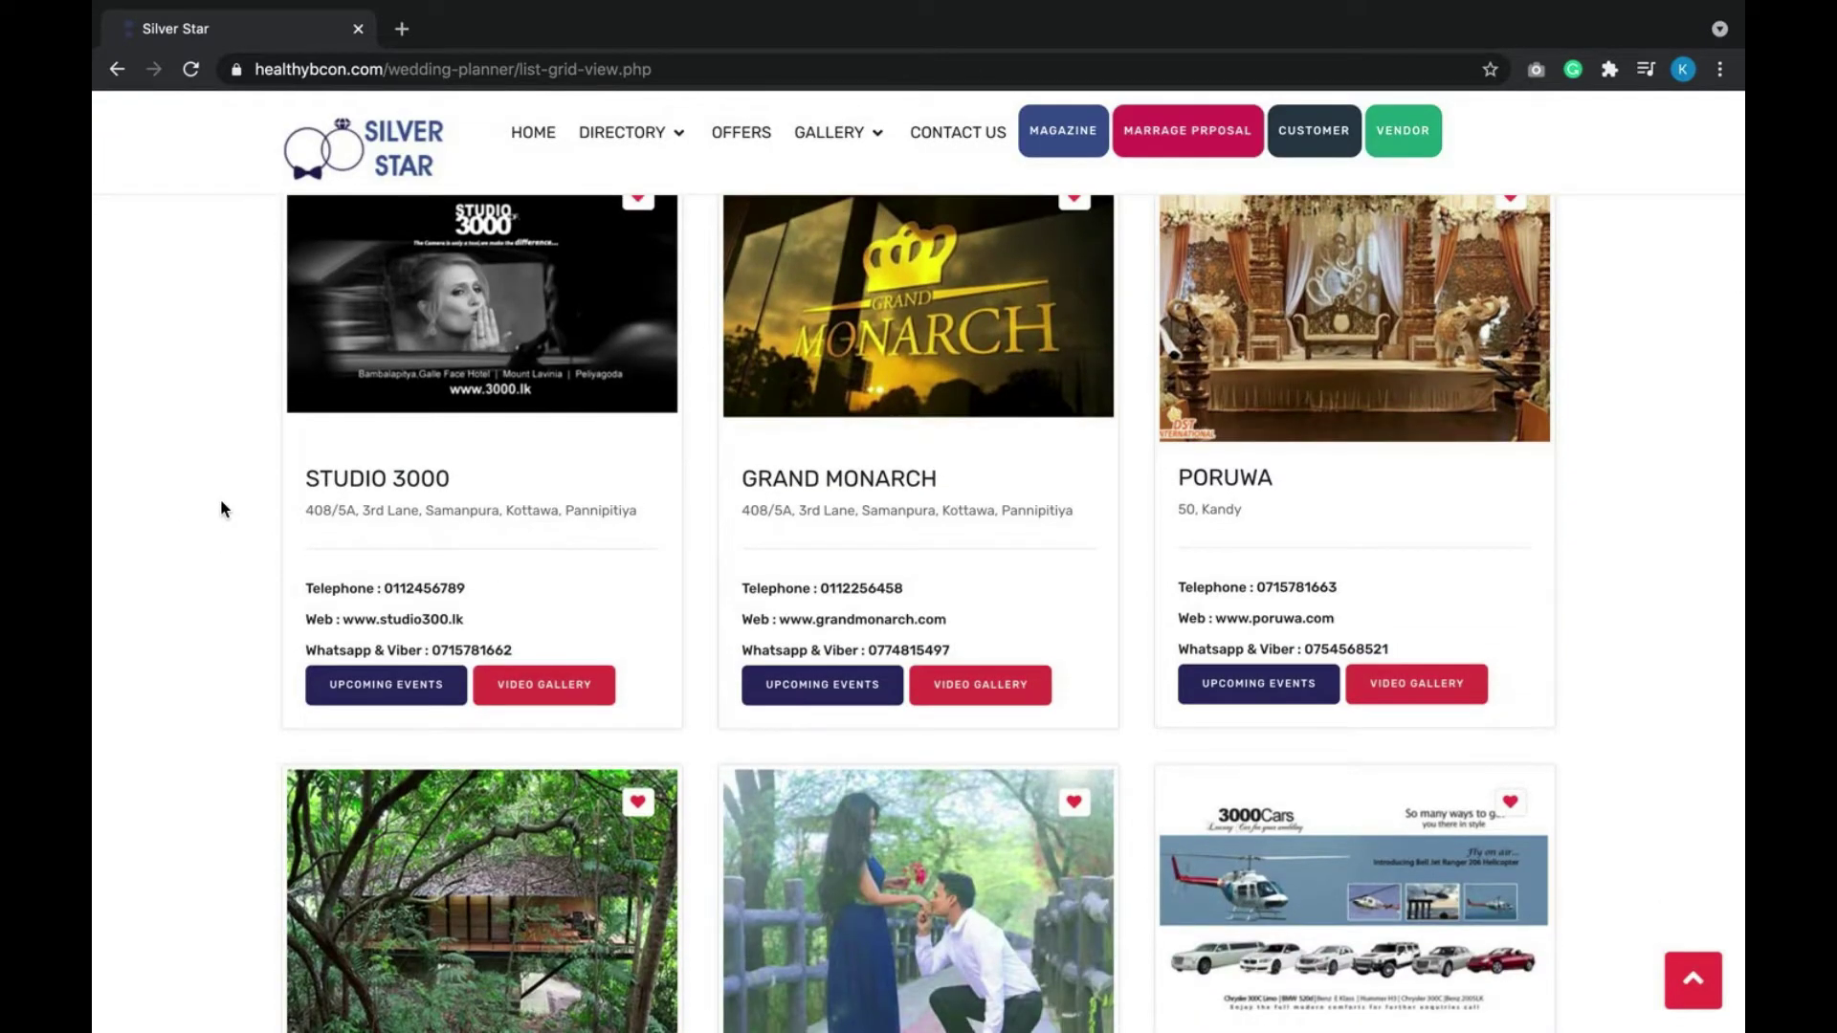
{"action": "scroll", "coordinate": [220, 507], "scroll_direction": "down", "scroll_amount": 2}
{"action": "scroll", "coordinate": [220, 509], "scroll_direction": "down", "scroll_amount": 3}
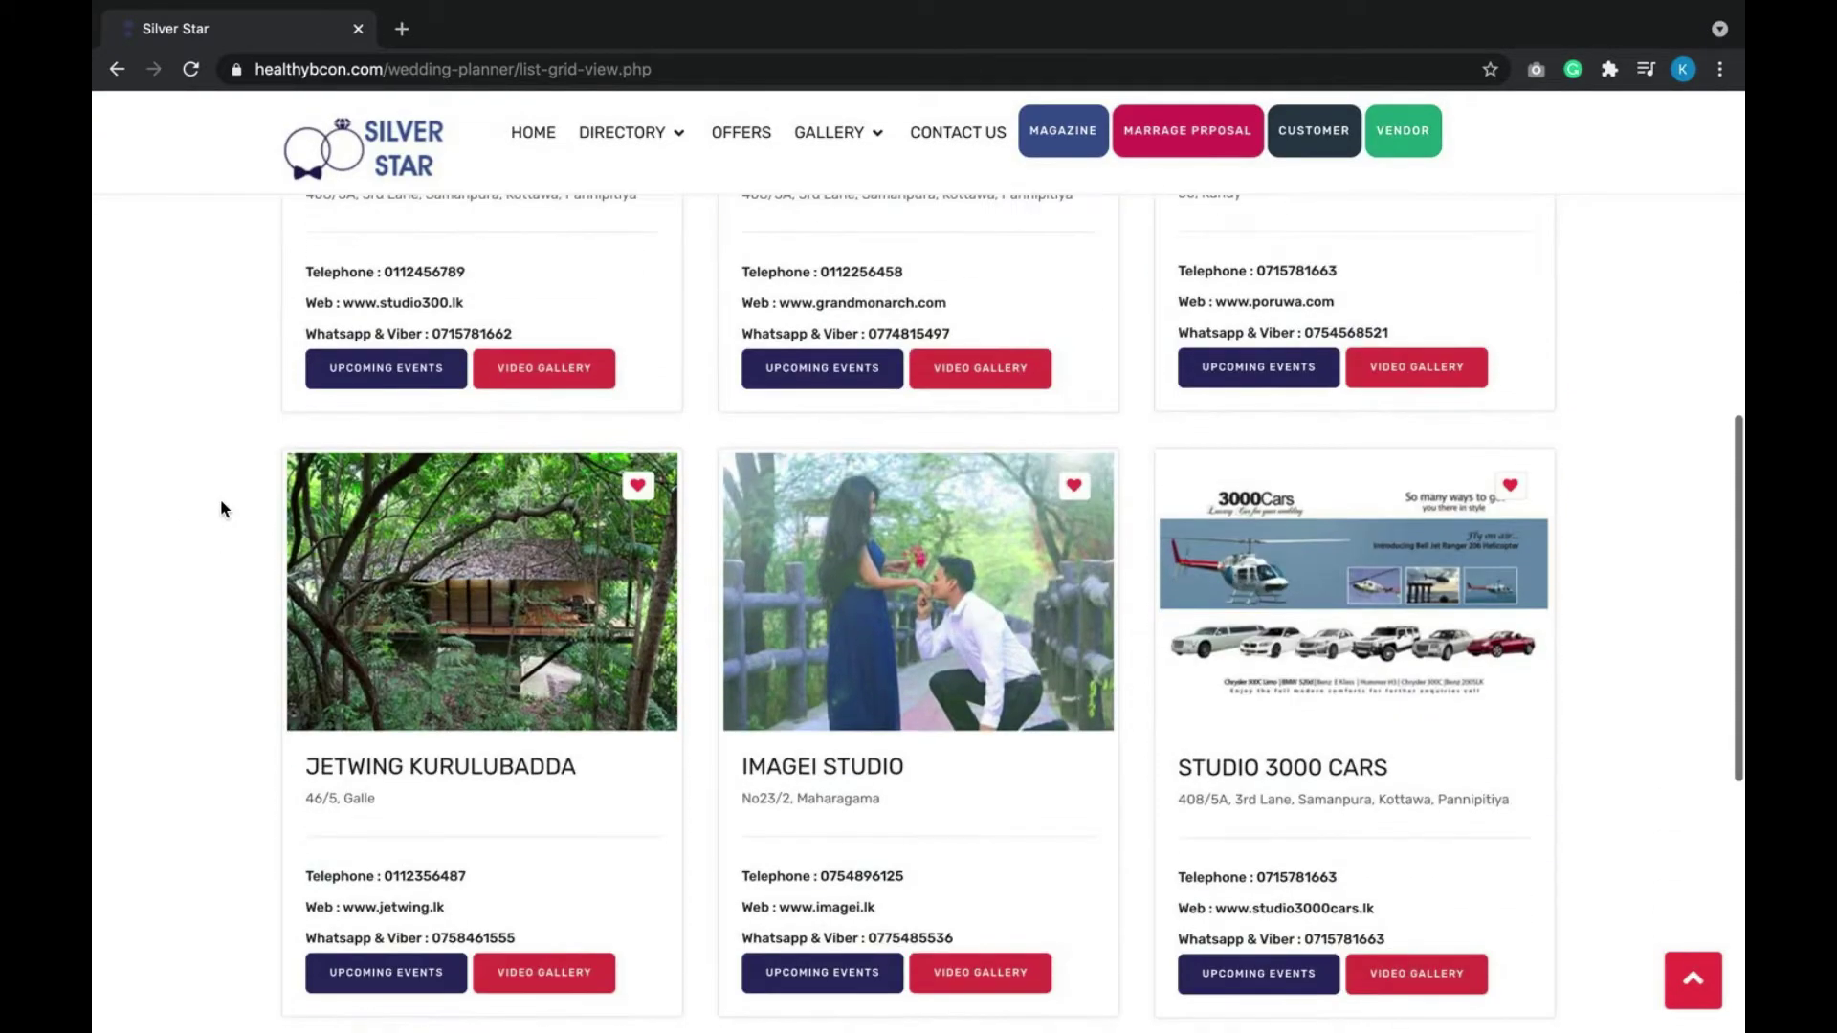
{"action": "scroll", "coordinate": [221, 509], "scroll_direction": "up", "scroll_amount": 2}
{"action": "scroll", "coordinate": [221, 508], "scroll_direction": "up", "scroll_amount": 3}
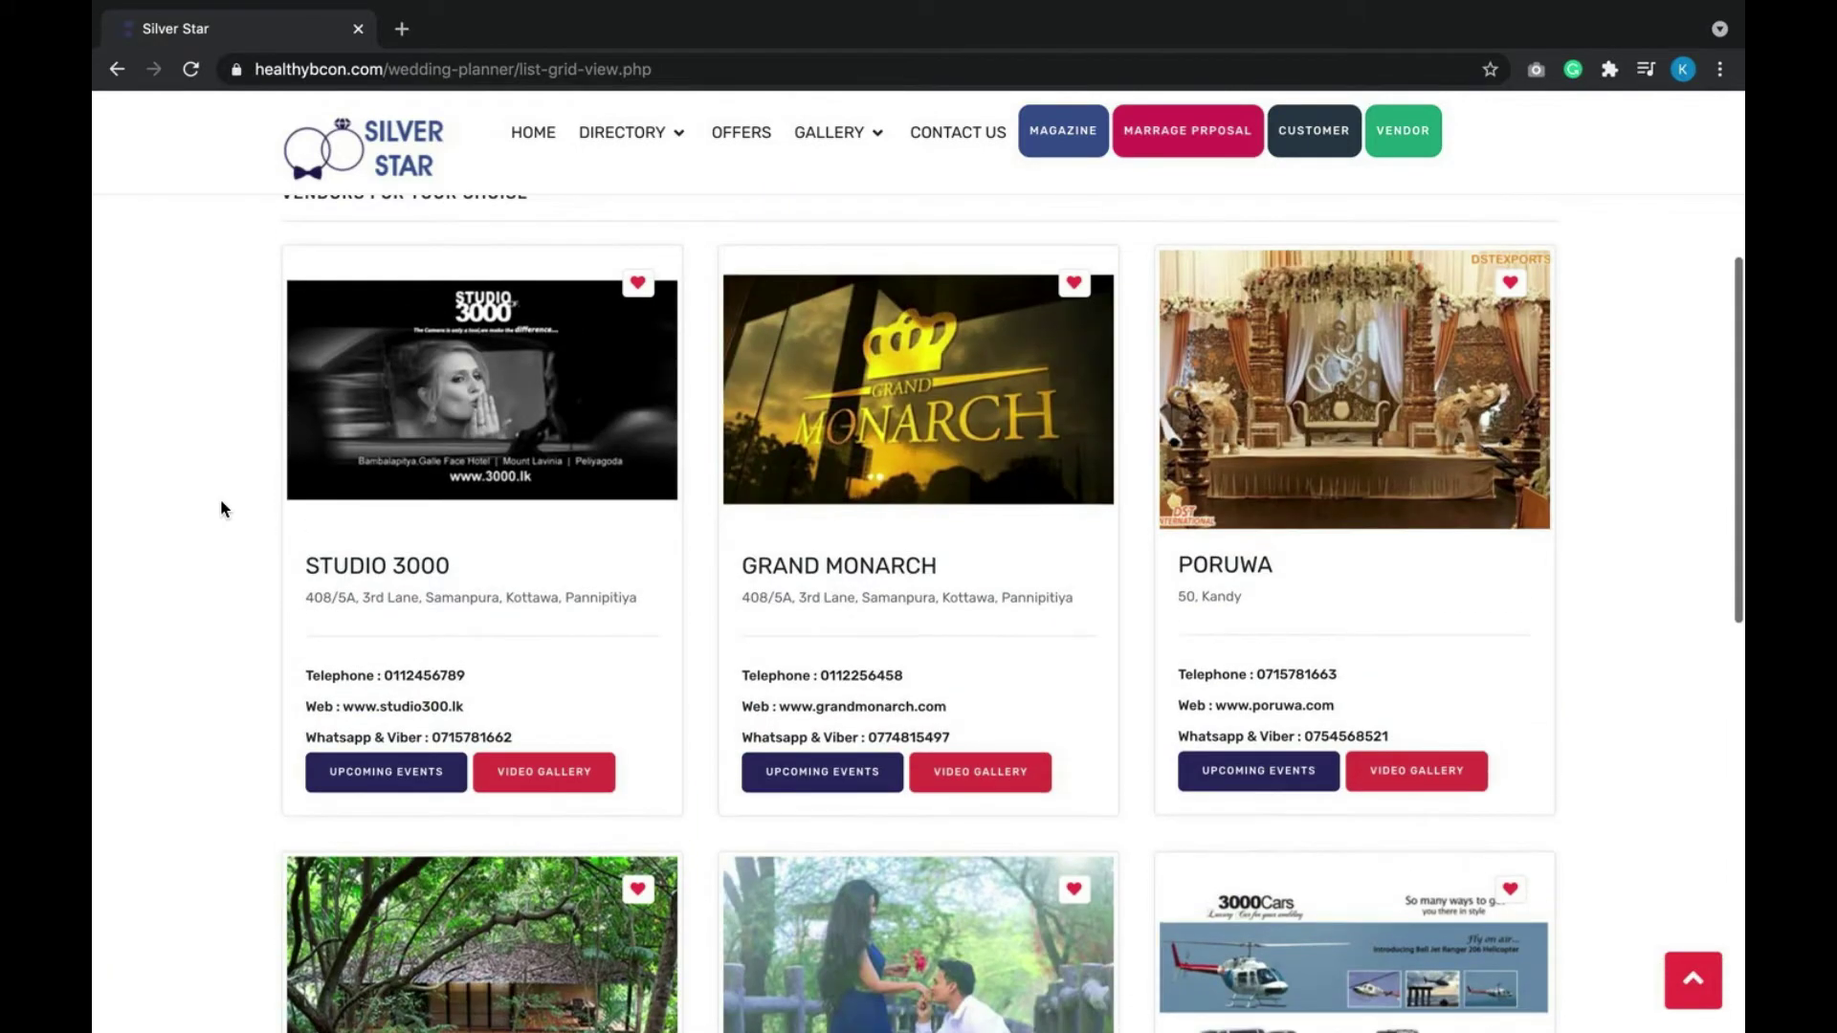
Open the STUDIO 3000 vendor's page and view its About Us, map and Request Quote form.
{"action": "left_click", "coordinate": [505, 414]}
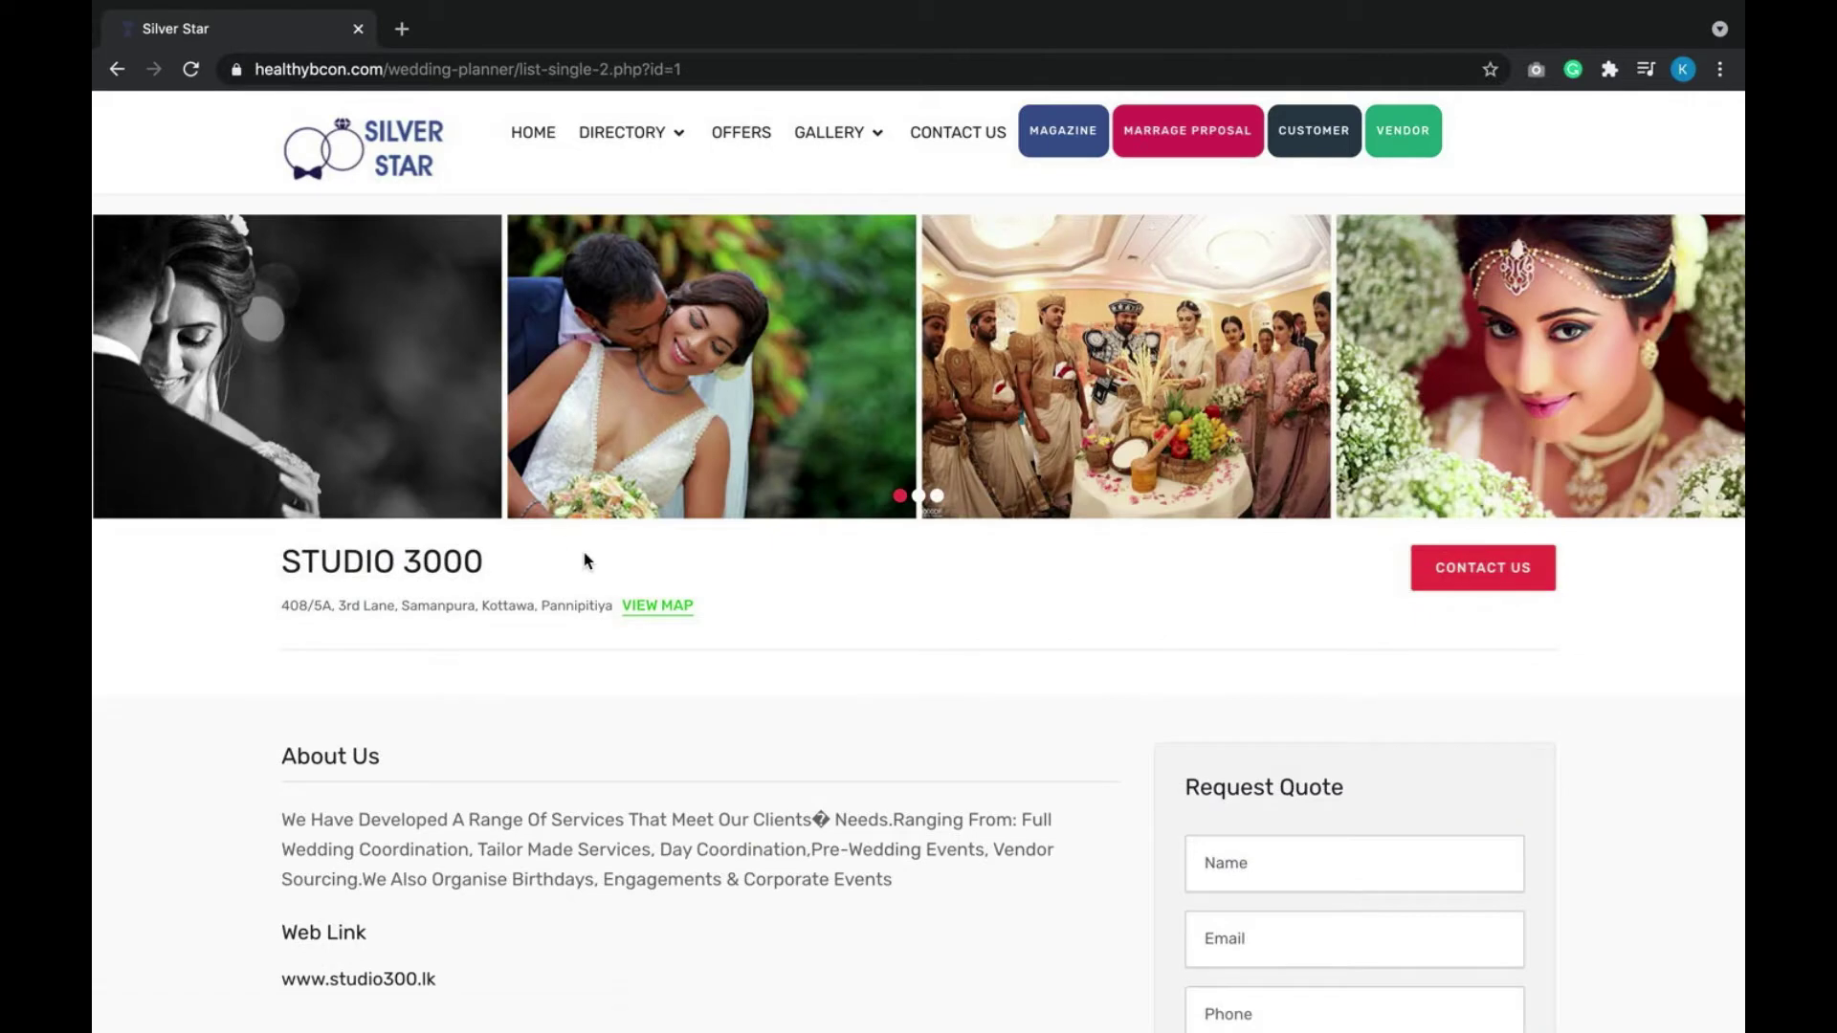
{"action": "scroll", "coordinate": [619, 747], "scroll_direction": "down", "scroll_amount": 5}
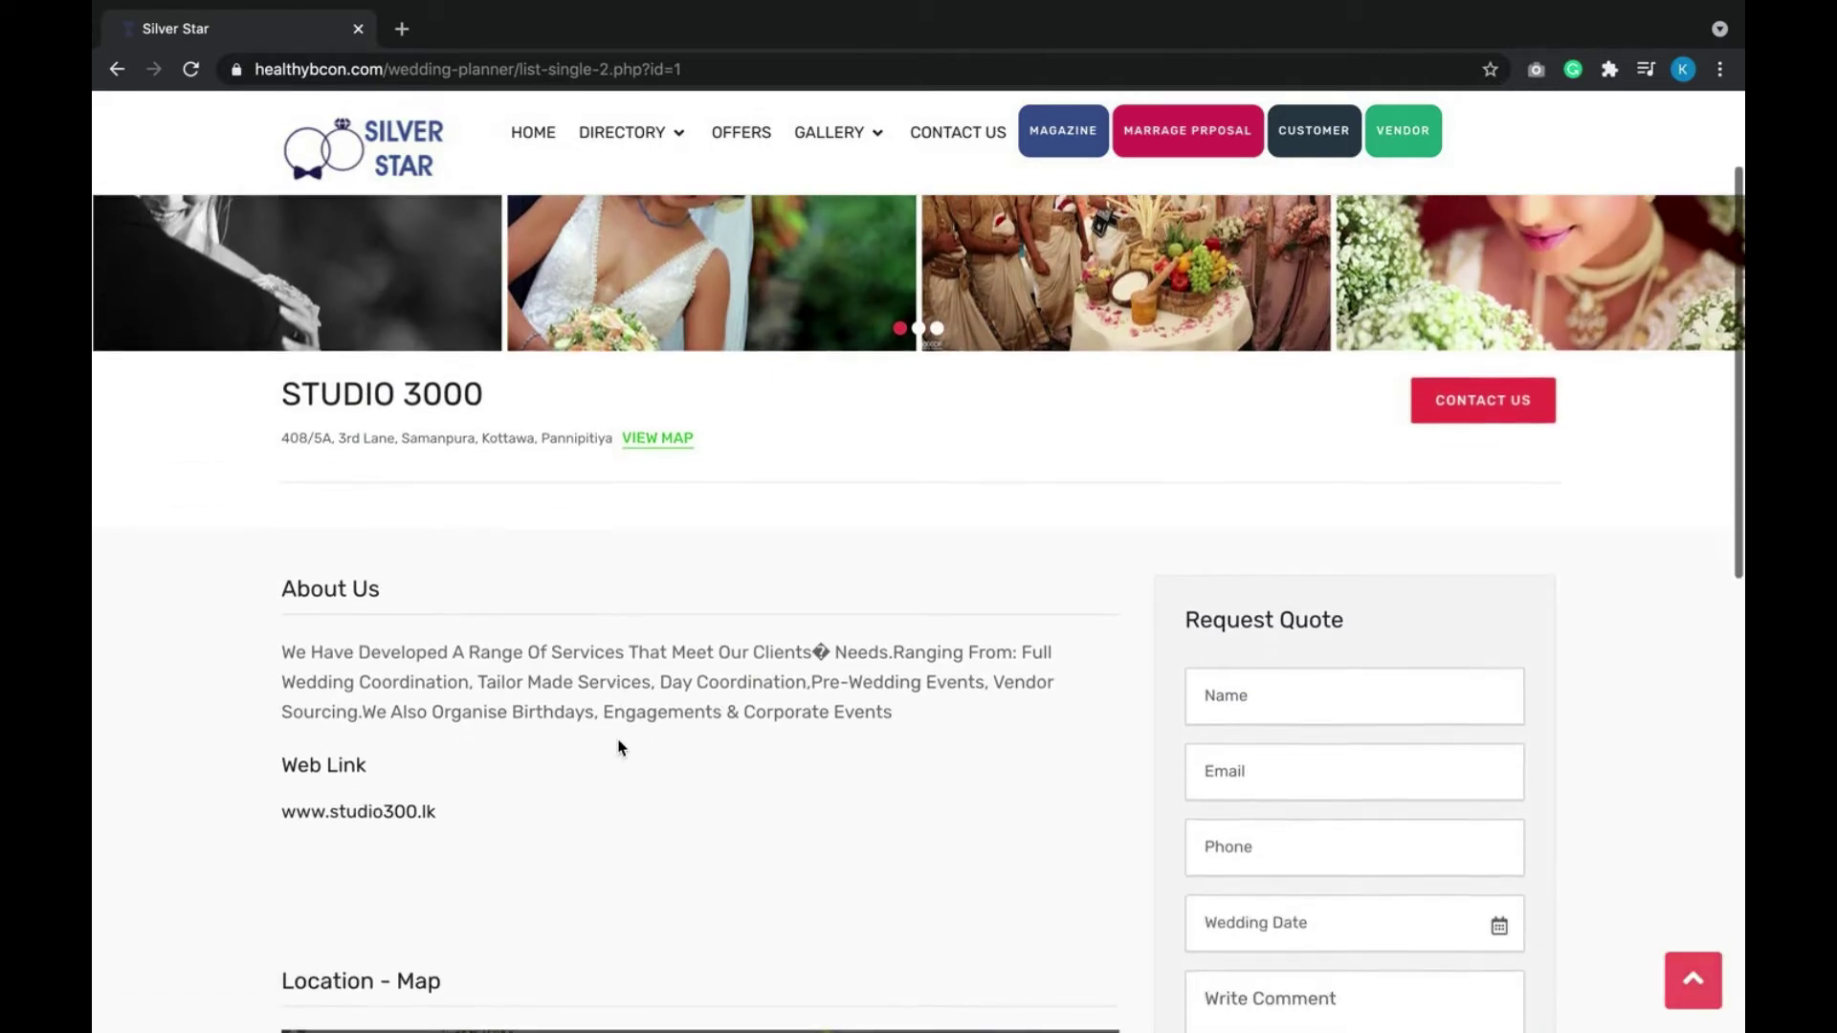
{"action": "scroll", "coordinate": [619, 747], "scroll_direction": "down", "scroll_amount": 4}
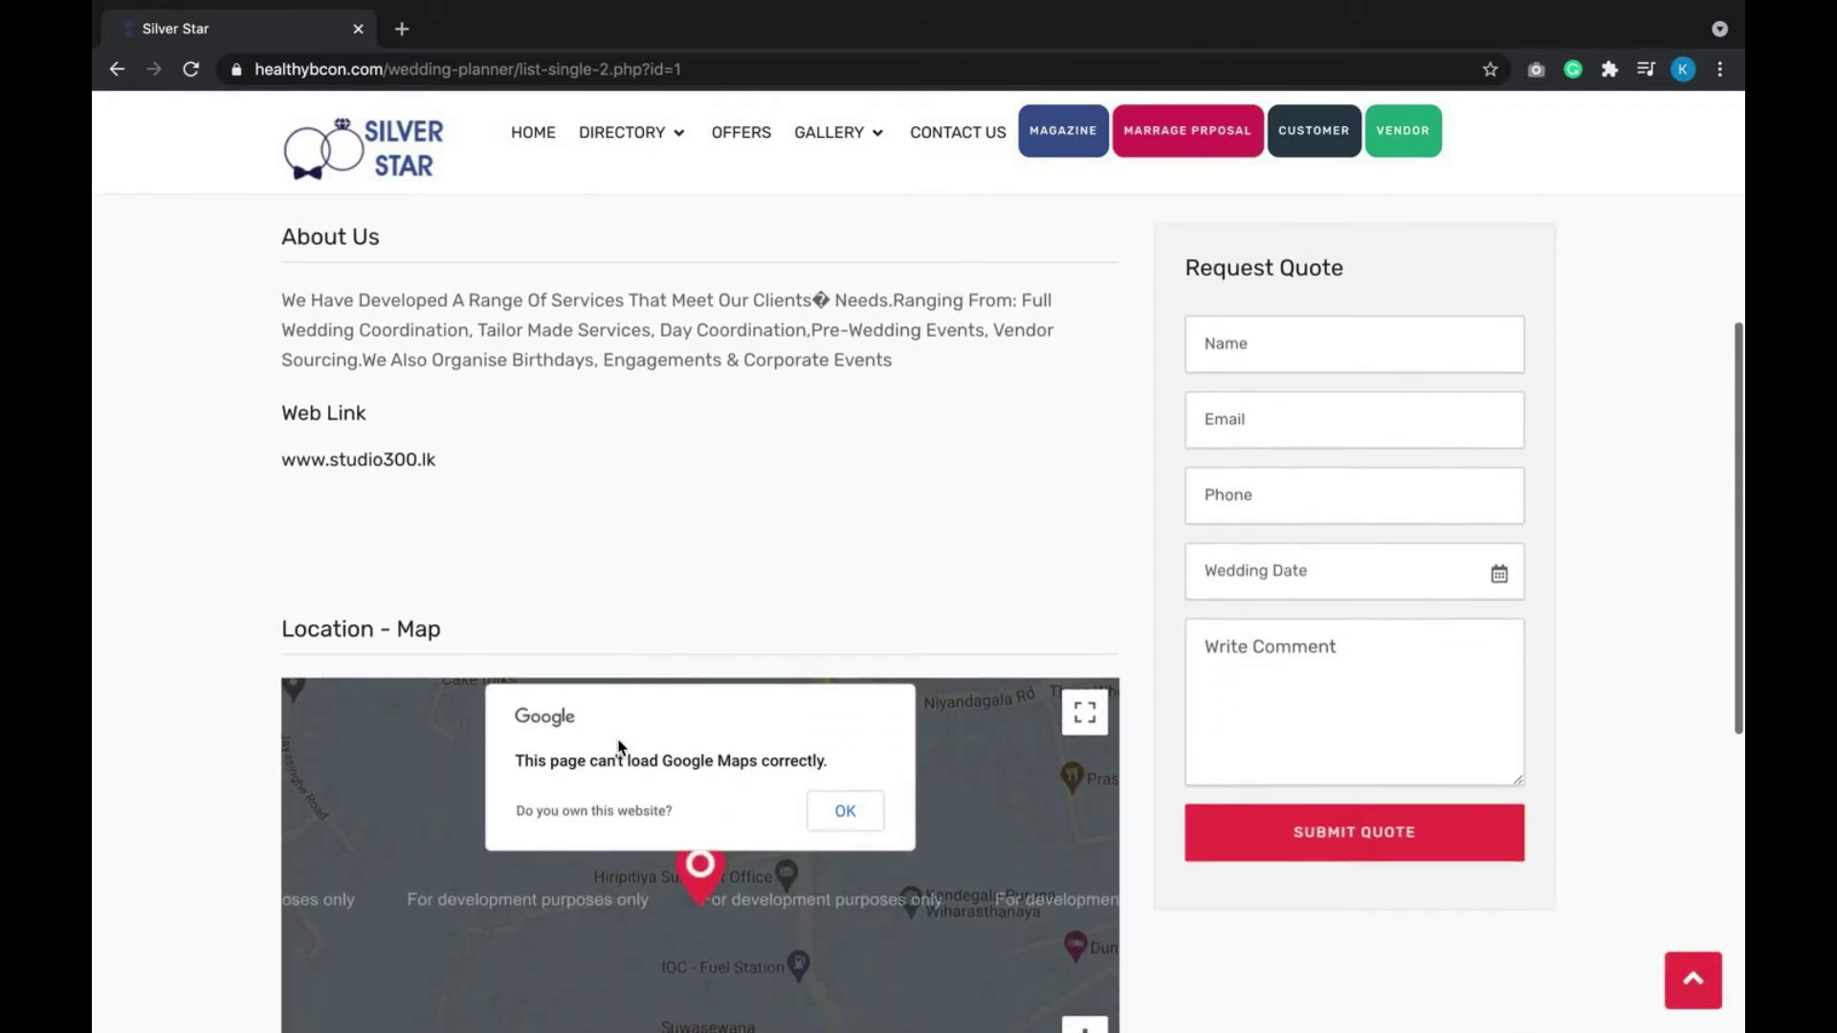
{"action": "scroll", "coordinate": [618, 748], "scroll_direction": "up", "scroll_amount": 2}
{"action": "scroll", "coordinate": [618, 748], "scroll_direction": "up", "scroll_amount": 2}
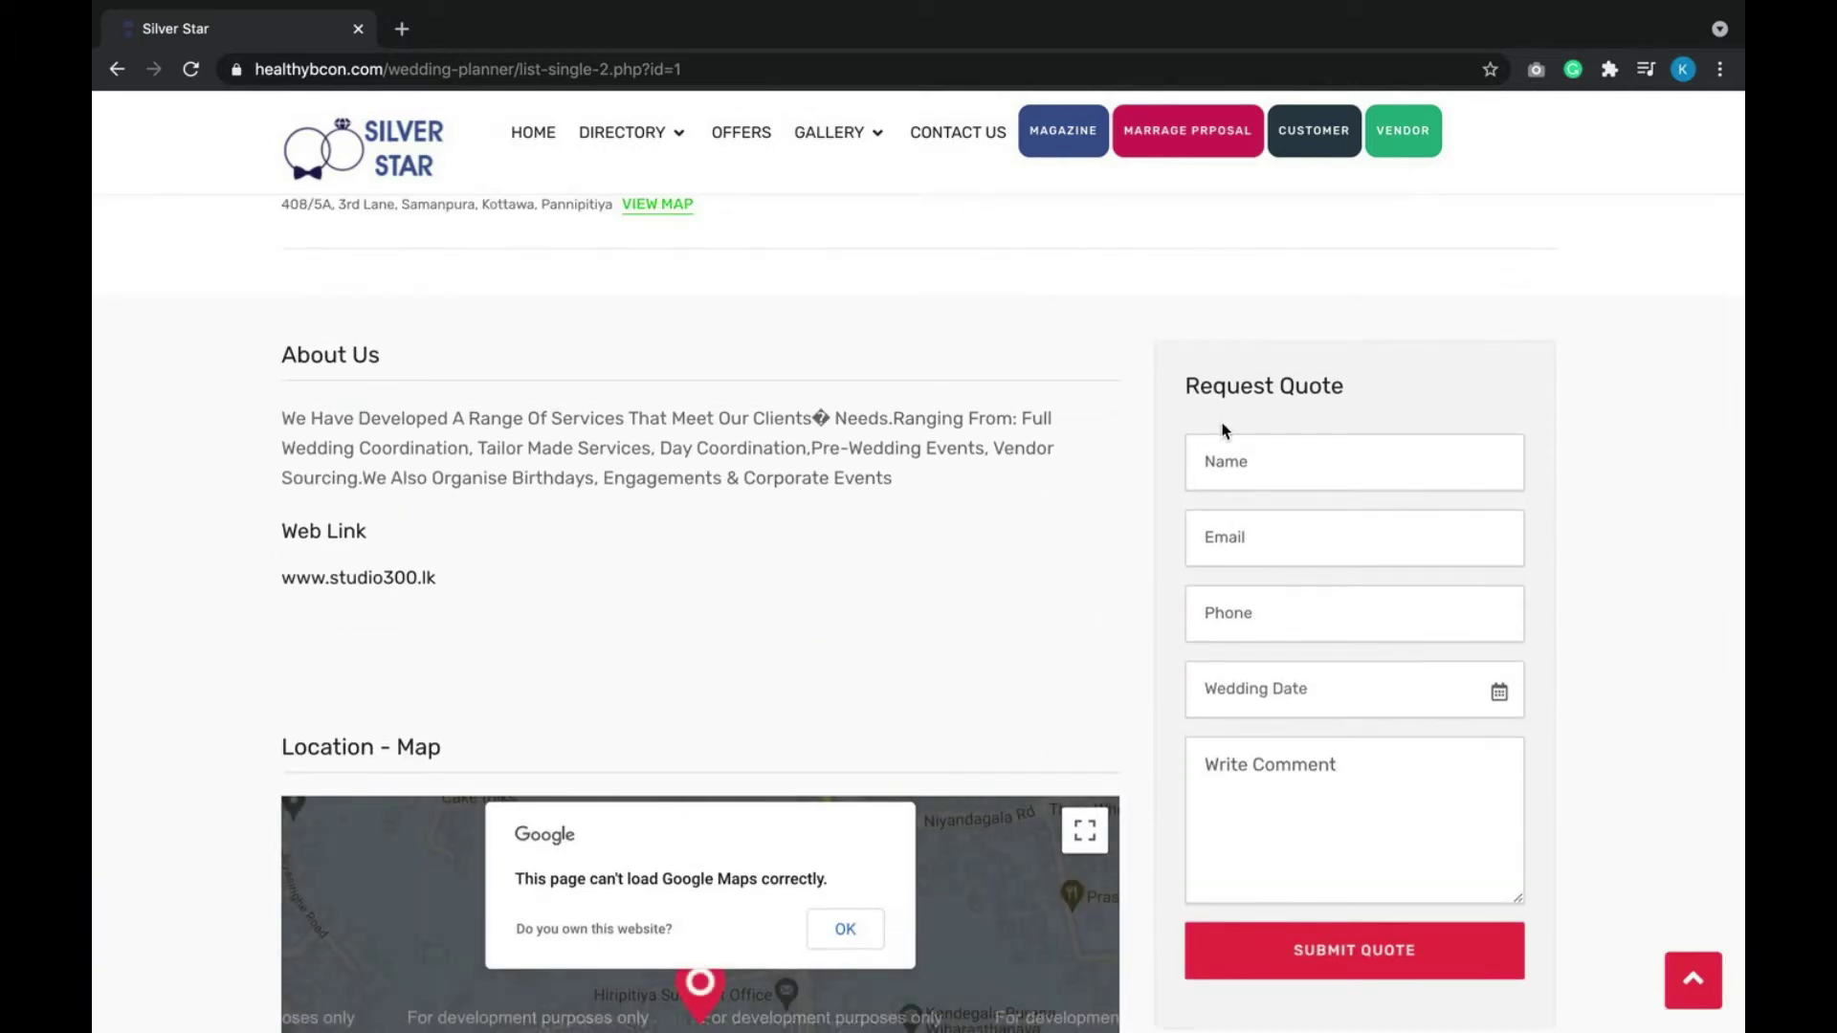
Open and browse the exhibitions and events listing.
{"action": "mouse_move", "coordinate": [622, 134]}
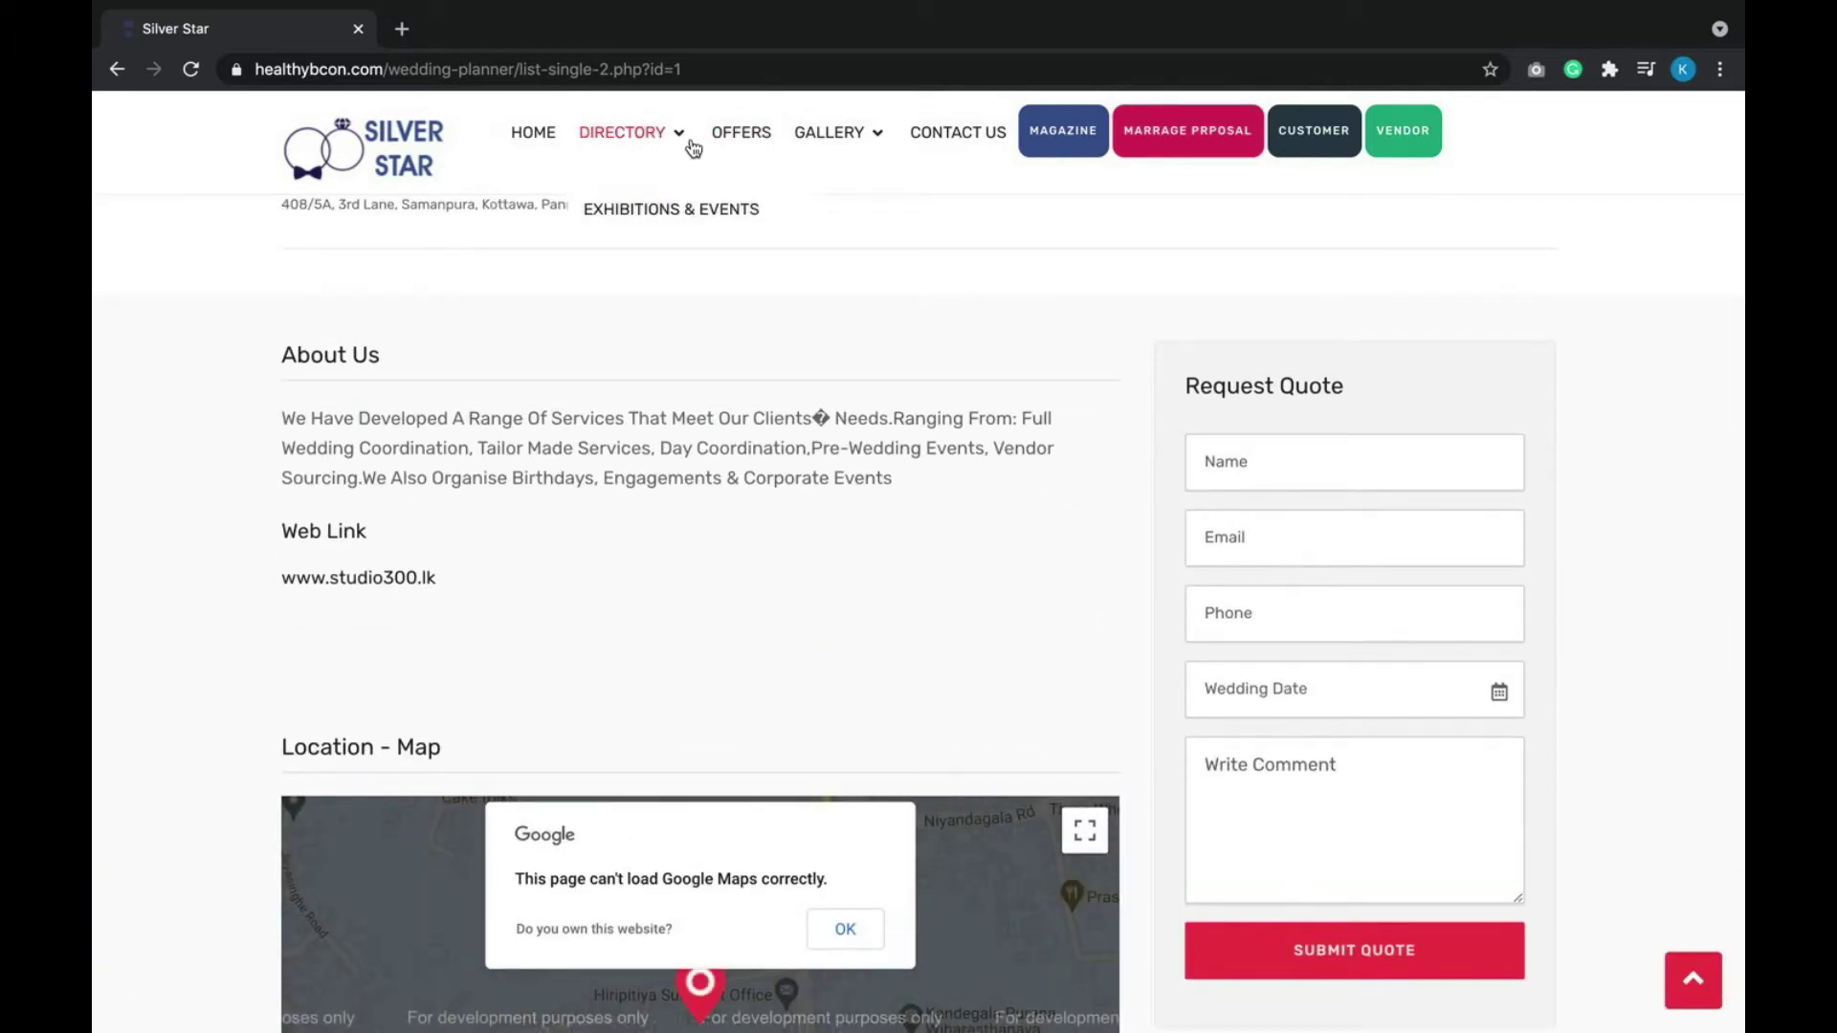
{"action": "left_click", "coordinate": [685, 248]}
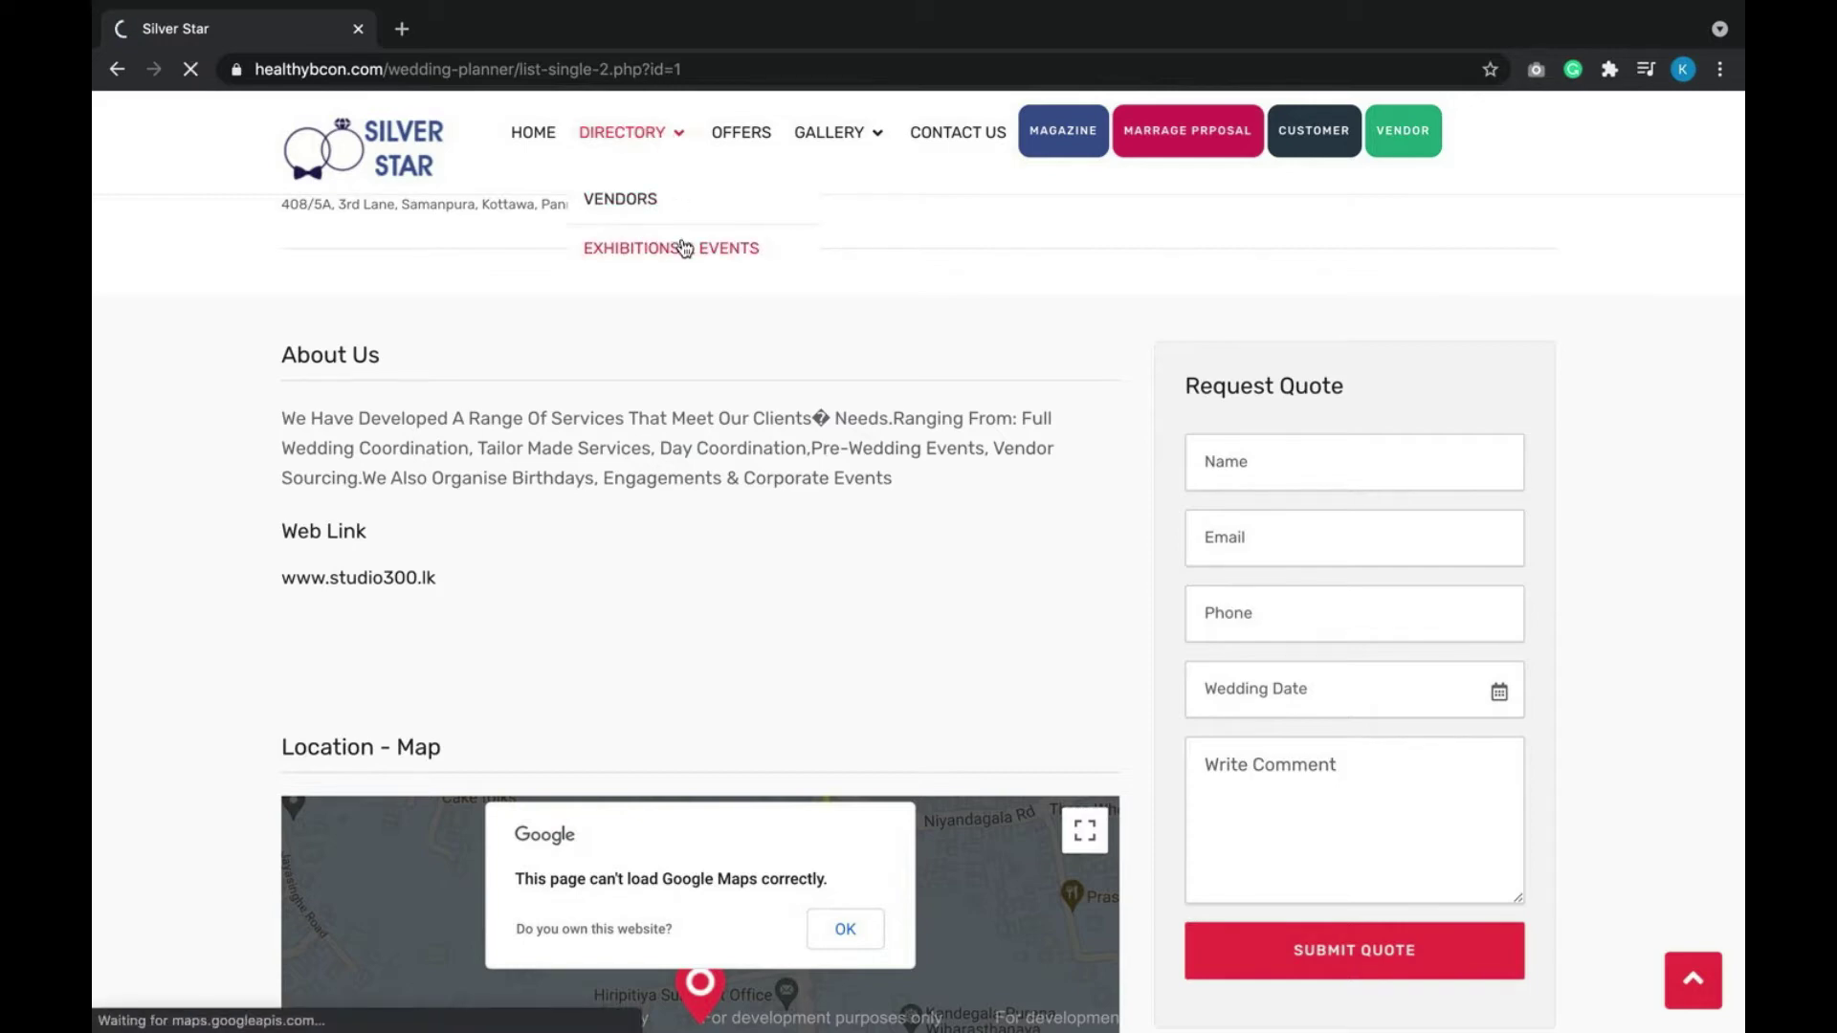
{"action": "scroll", "coordinate": [744, 804], "scroll_direction": "down", "scroll_amount": 3}
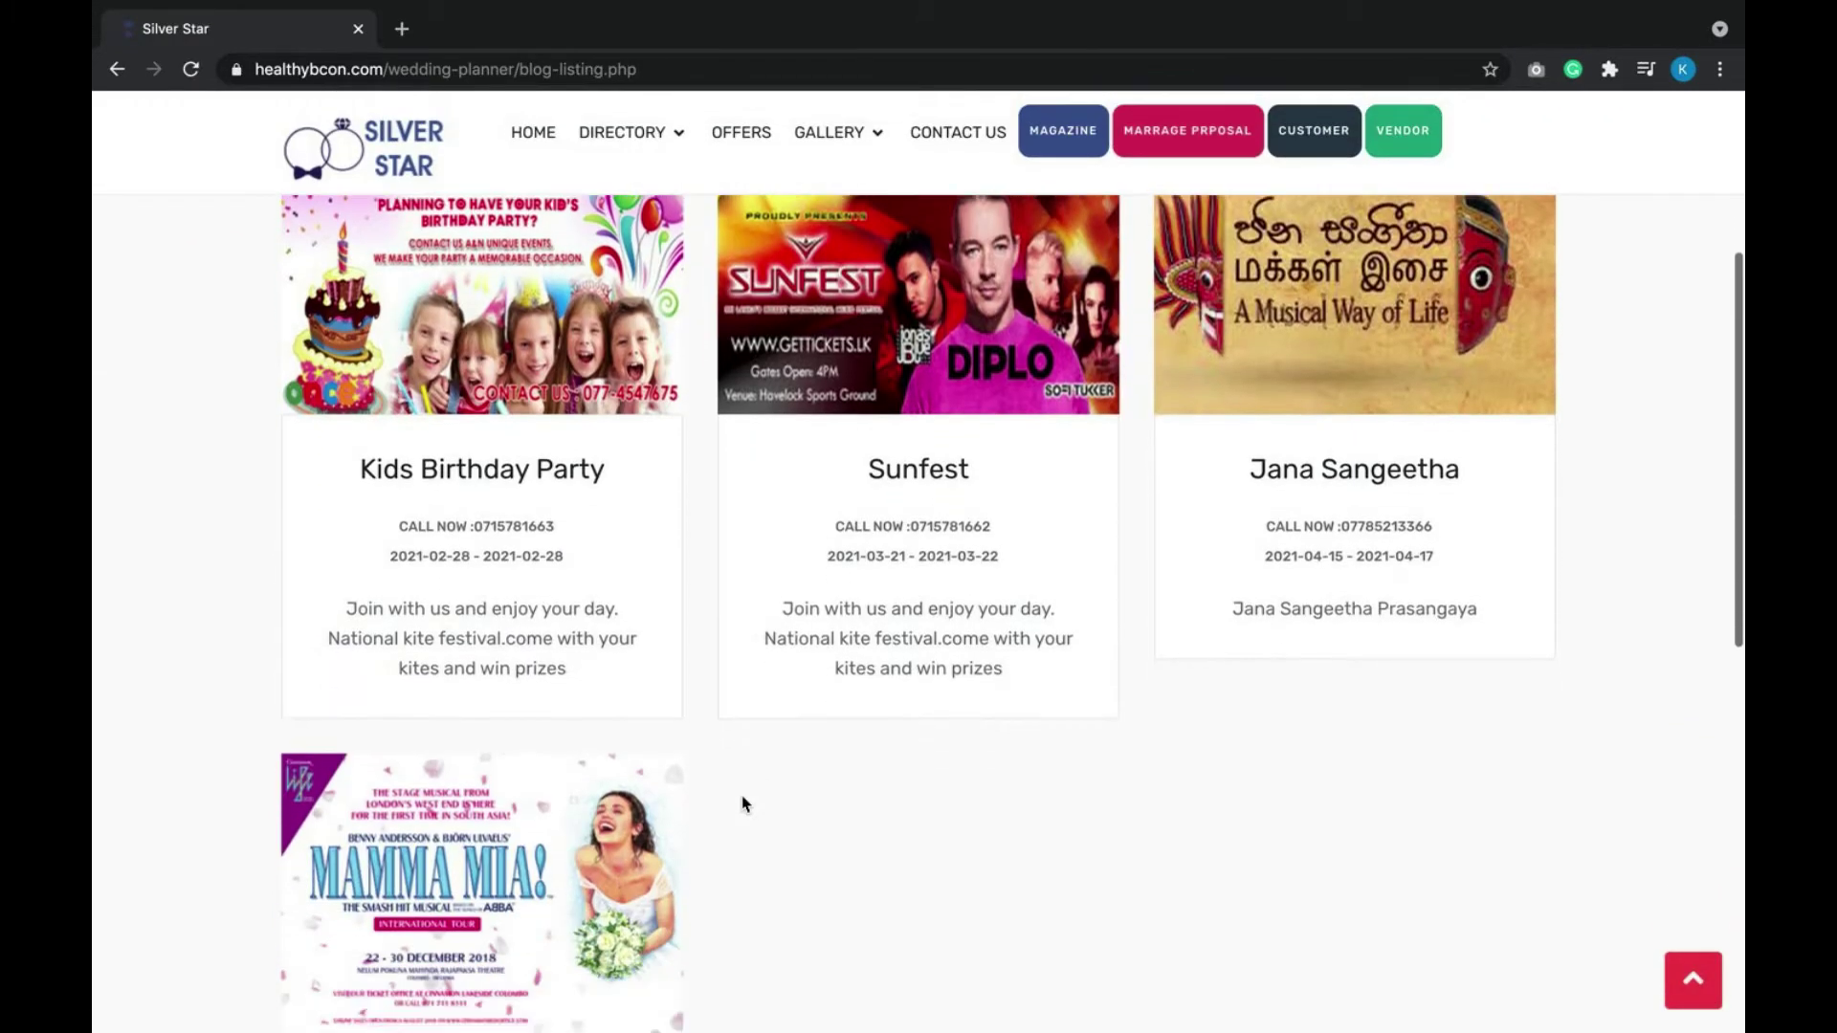
{"action": "scroll", "coordinate": [730, 630], "scroll_direction": "down", "scroll_amount": 3}
{"action": "scroll", "coordinate": [731, 626], "scroll_direction": "up", "scroll_amount": 5}
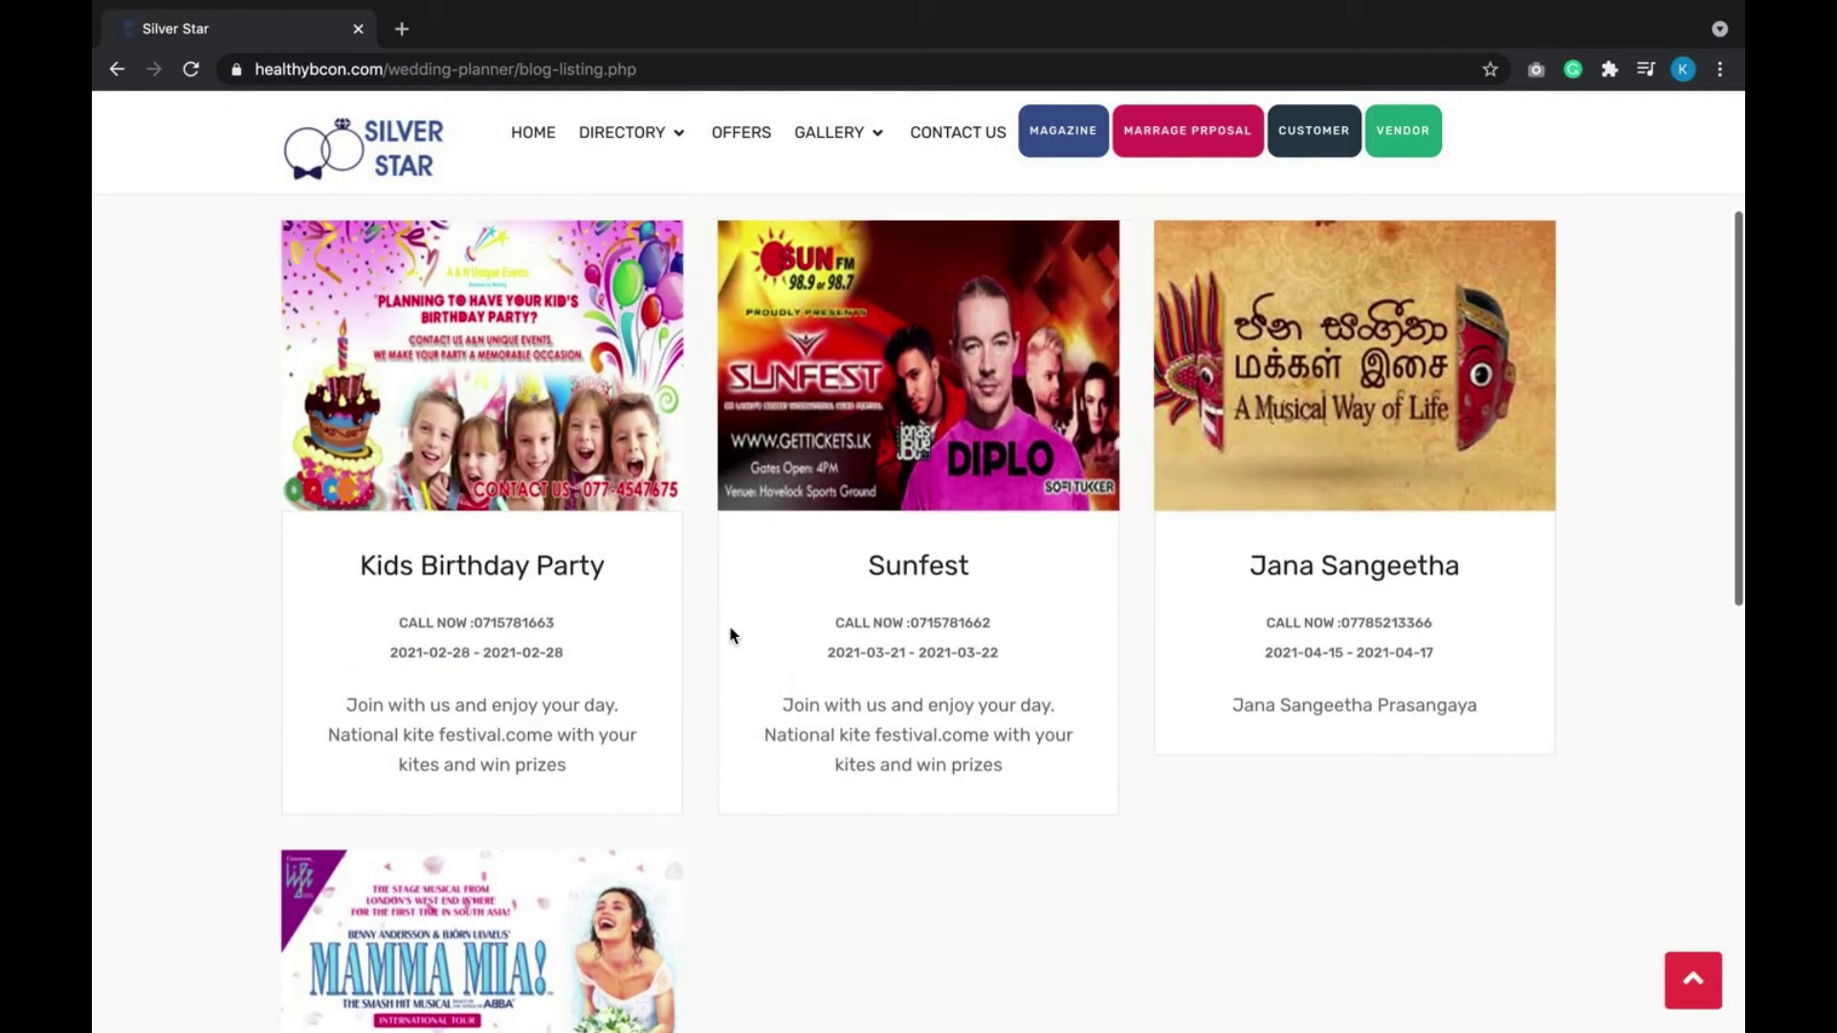
{"action": "scroll", "coordinate": [737, 251], "scroll_direction": "up", "scroll_amount": 3}
{"action": "scroll", "coordinate": [737, 251], "scroll_direction": "down", "scroll_amount": 3}
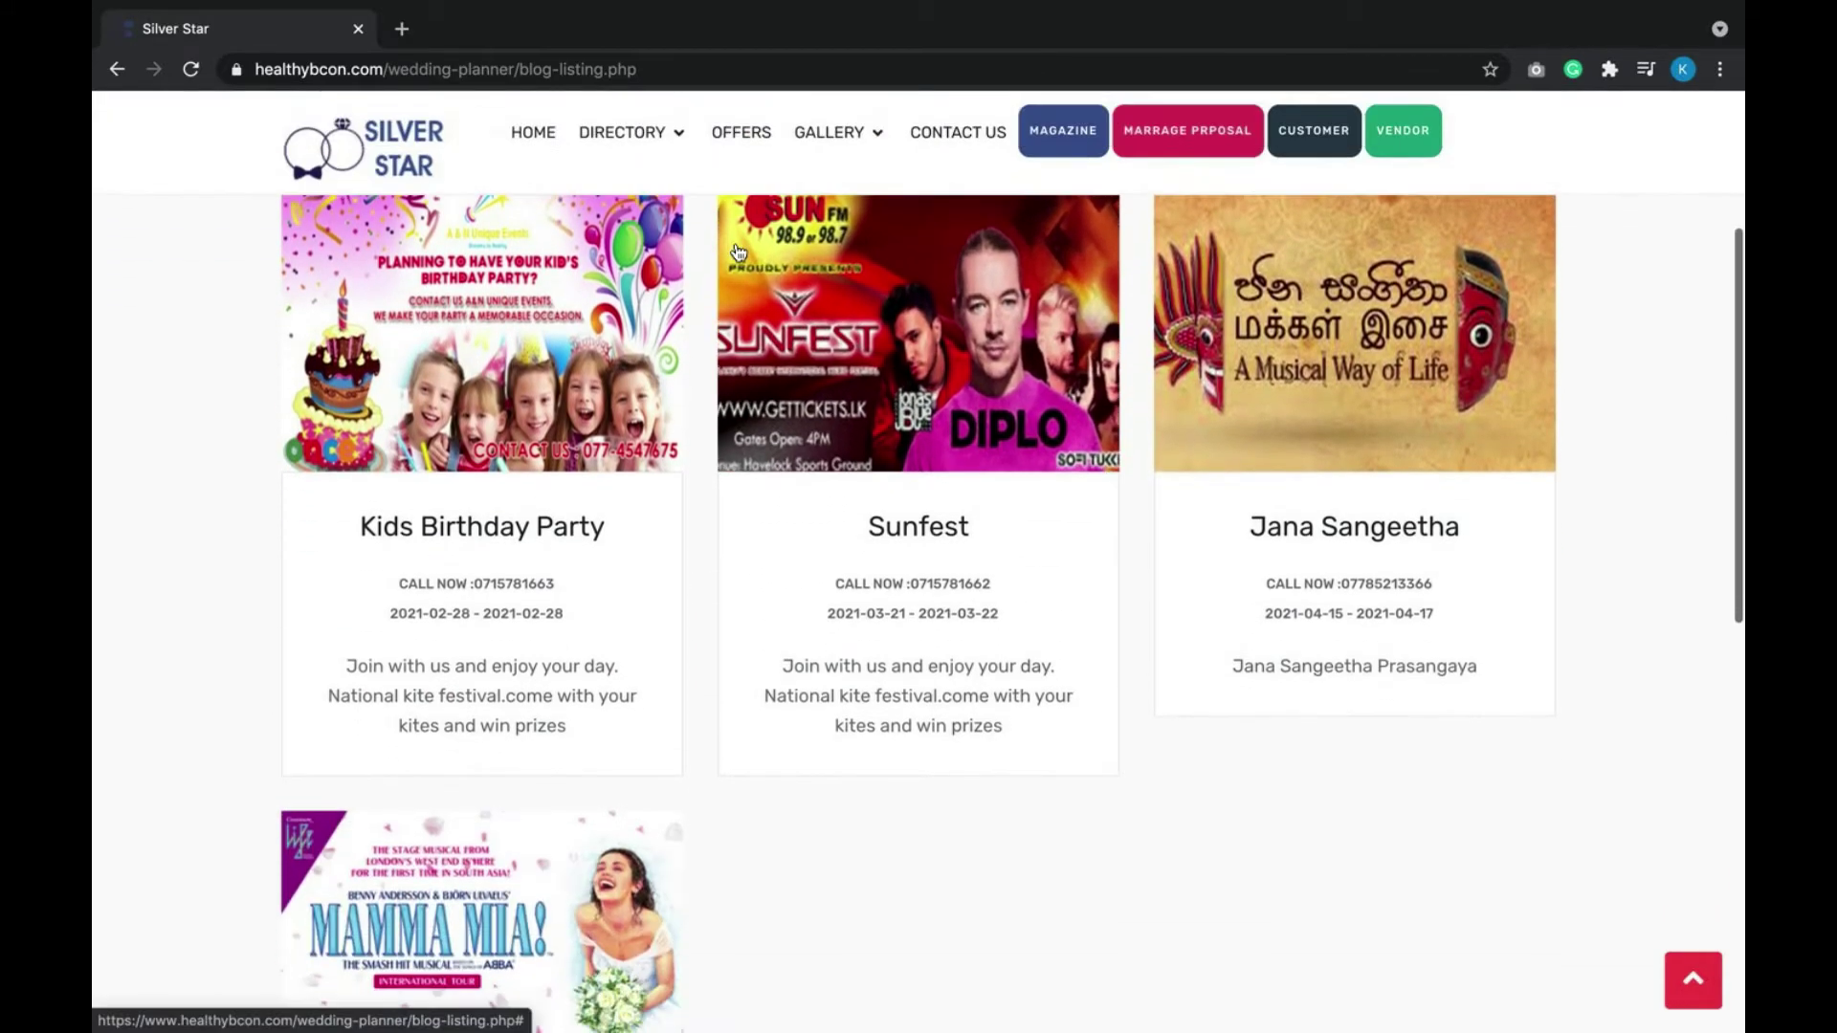
Go to the Offers page listing the current wedding deals.
{"action": "left_click", "coordinate": [736, 144]}
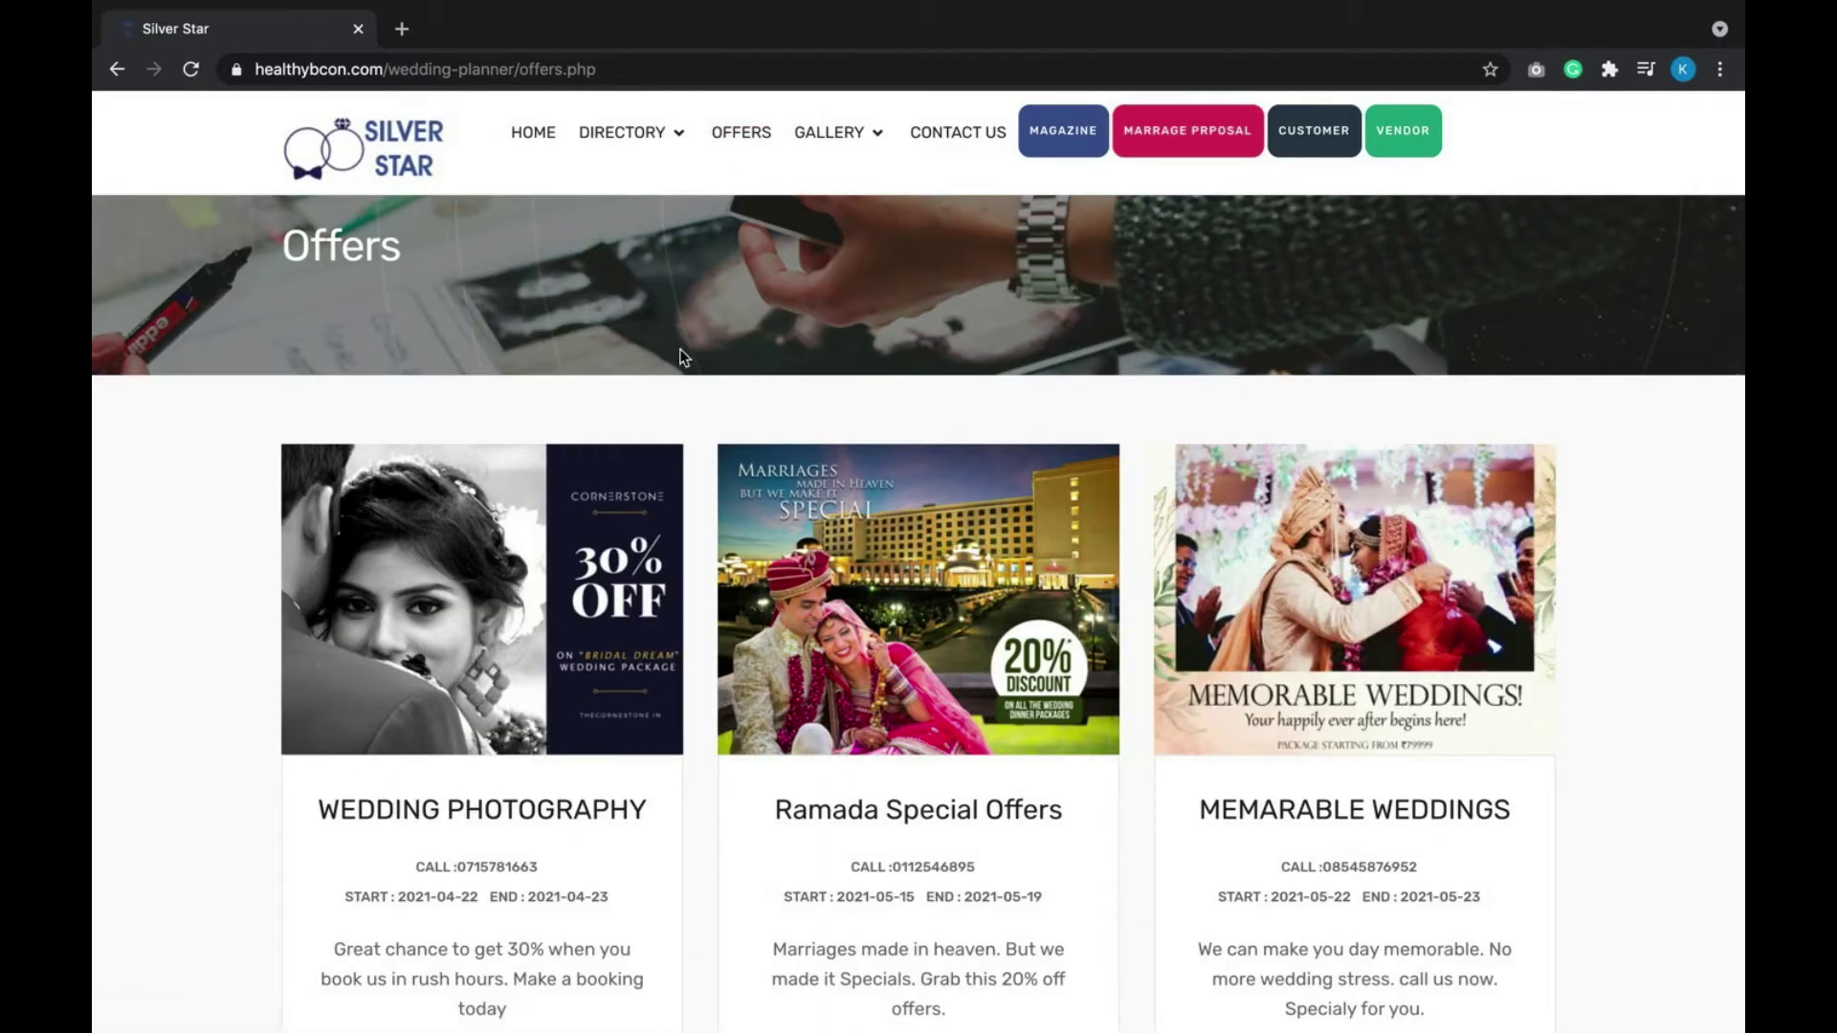
{"action": "scroll", "coordinate": [713, 603], "scroll_direction": "down", "scroll_amount": 3}
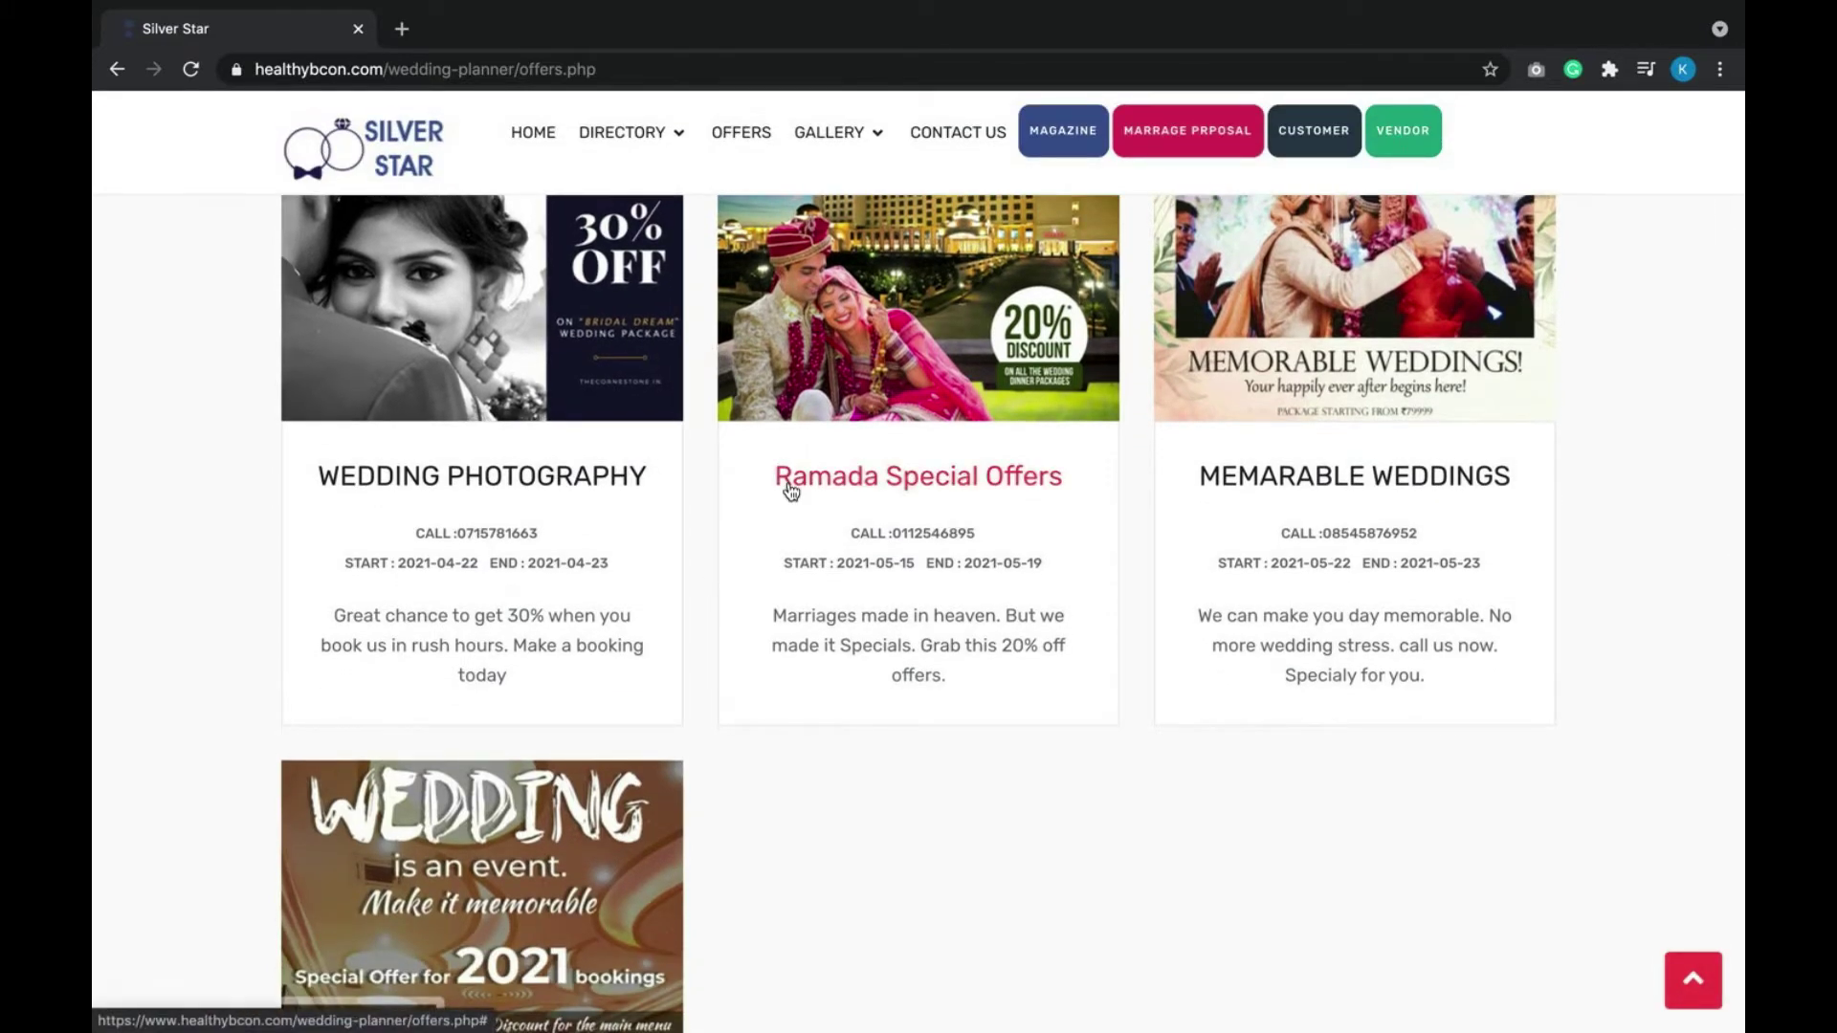
{"action": "mouse_move", "coordinate": [797, 141]}
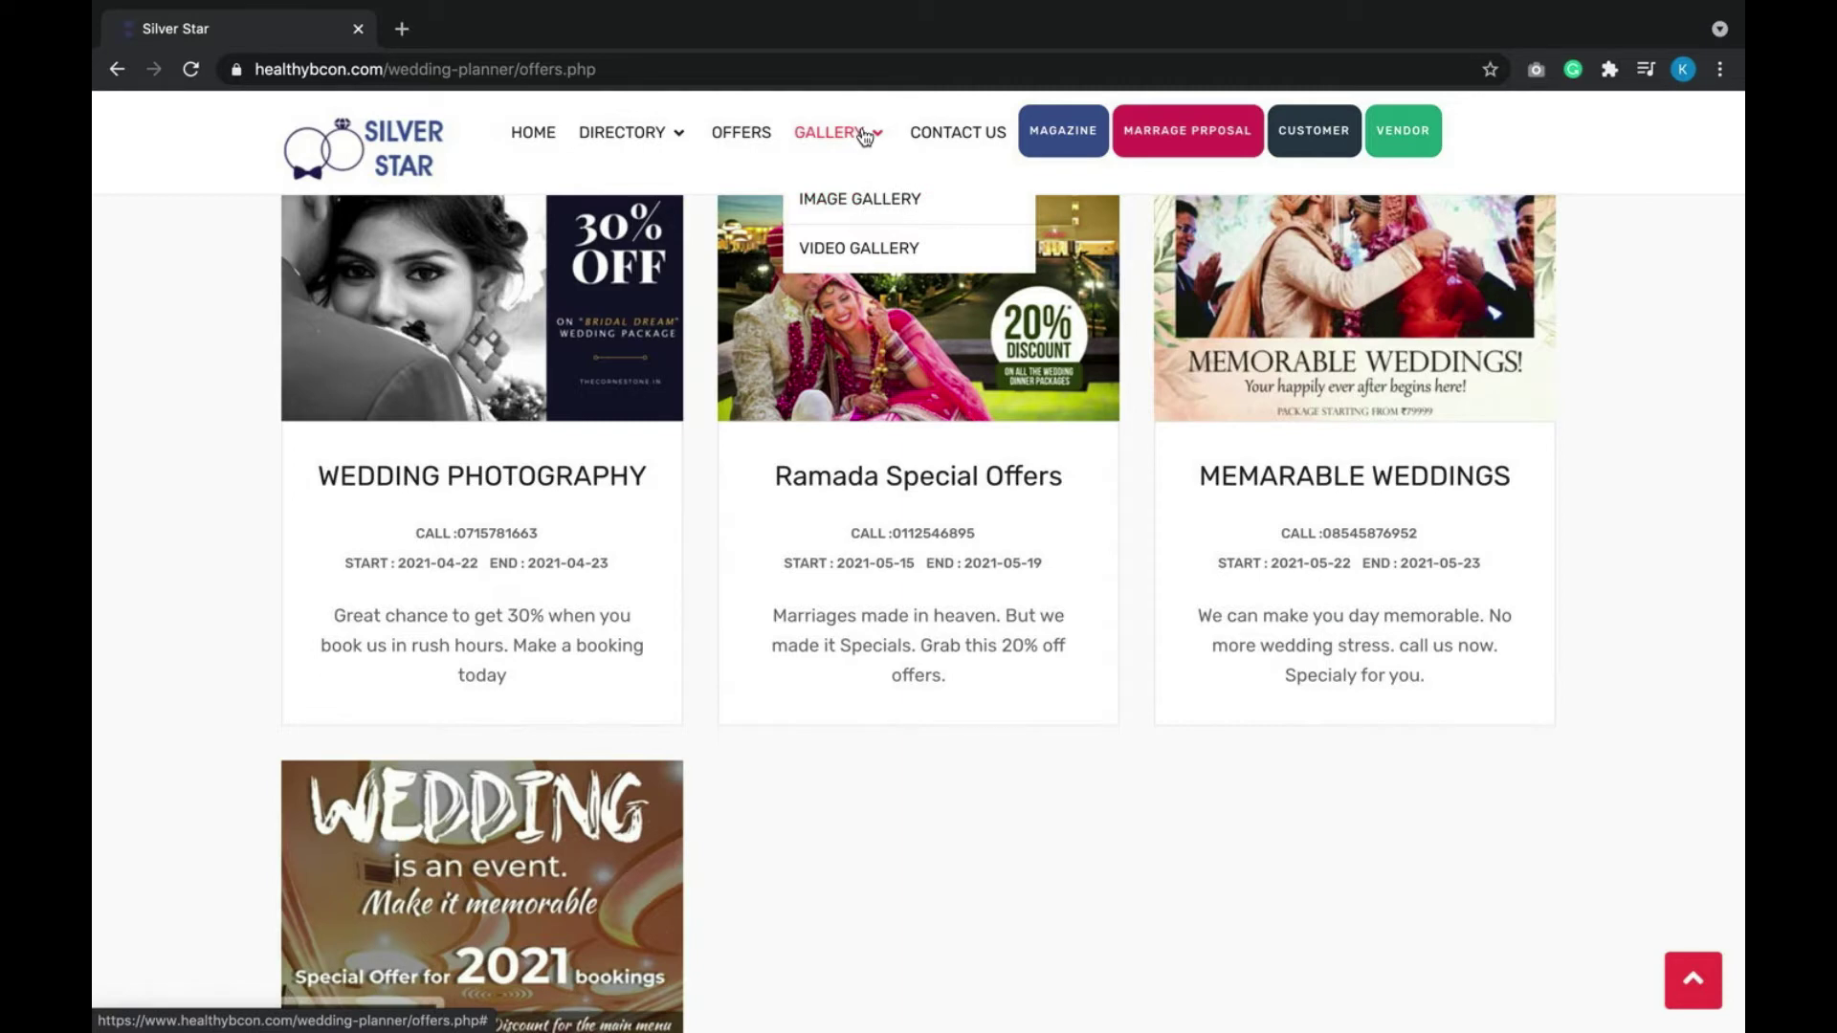
Open the Image Gallery of real weddings and scroll through it.
{"action": "left_click", "coordinate": [865, 198]}
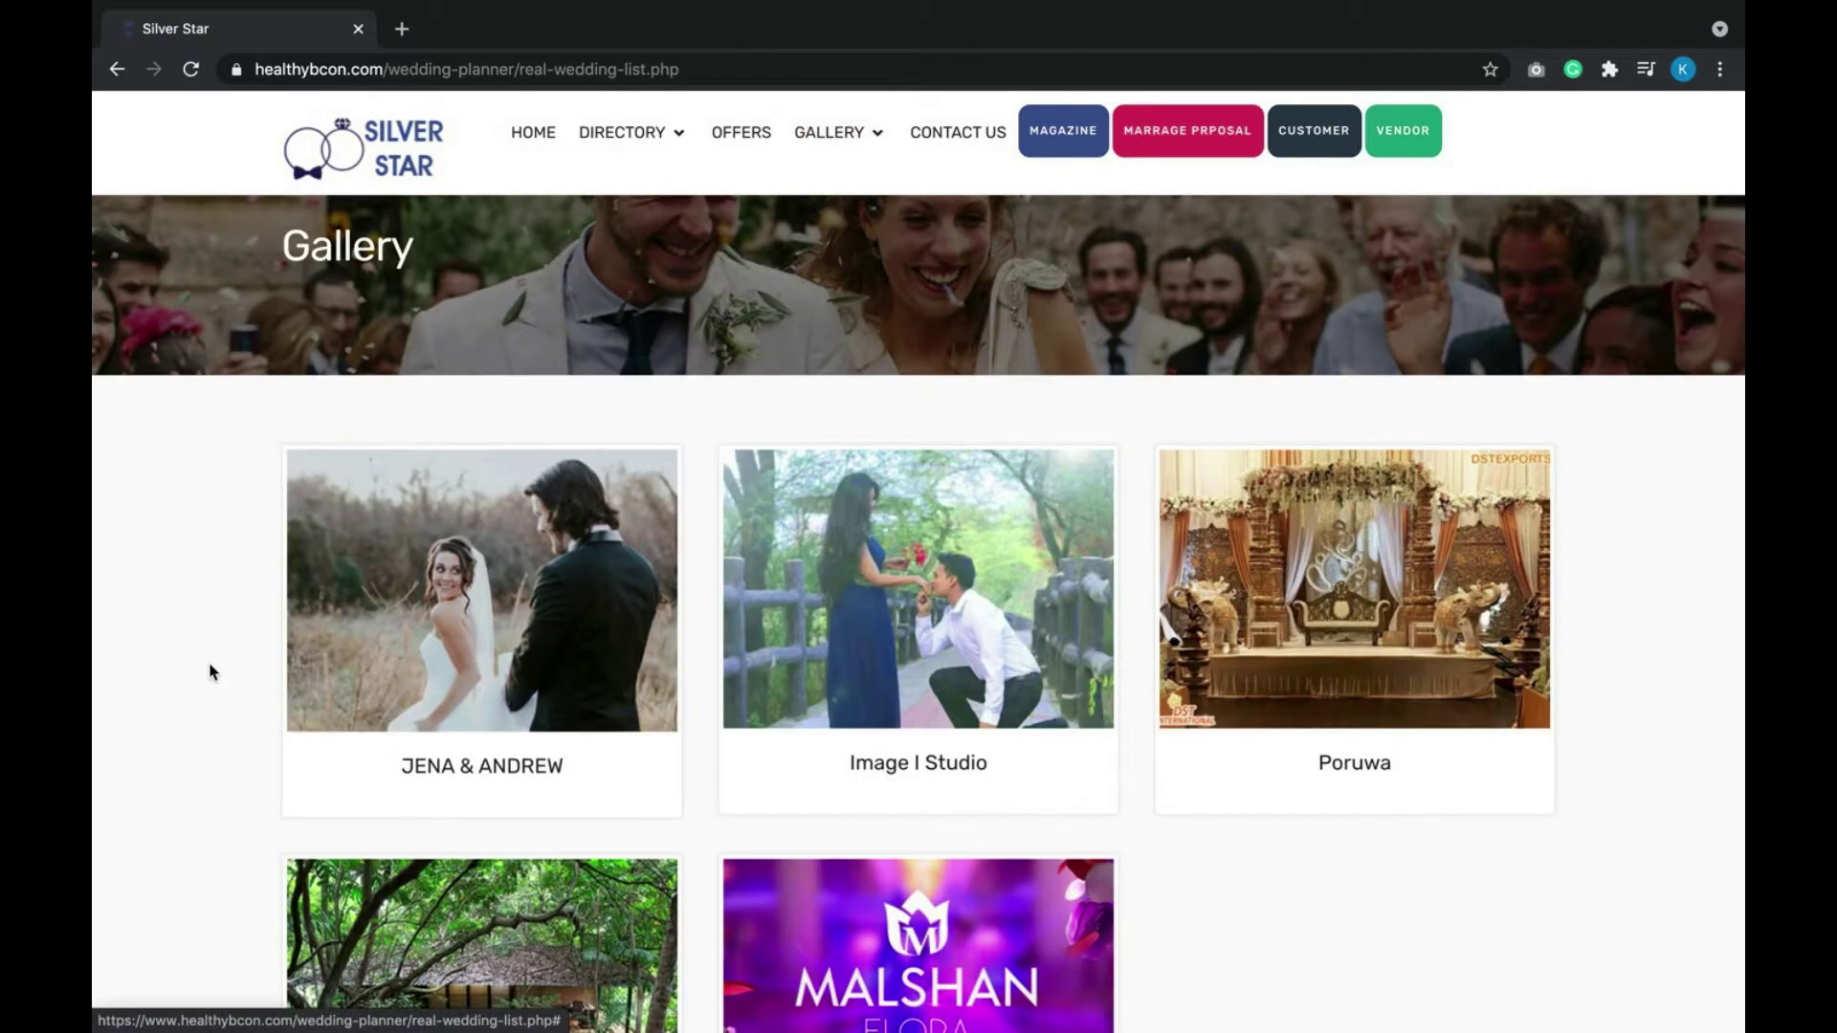
{"action": "scroll", "coordinate": [287, 755], "scroll_direction": "down", "scroll_amount": 2}
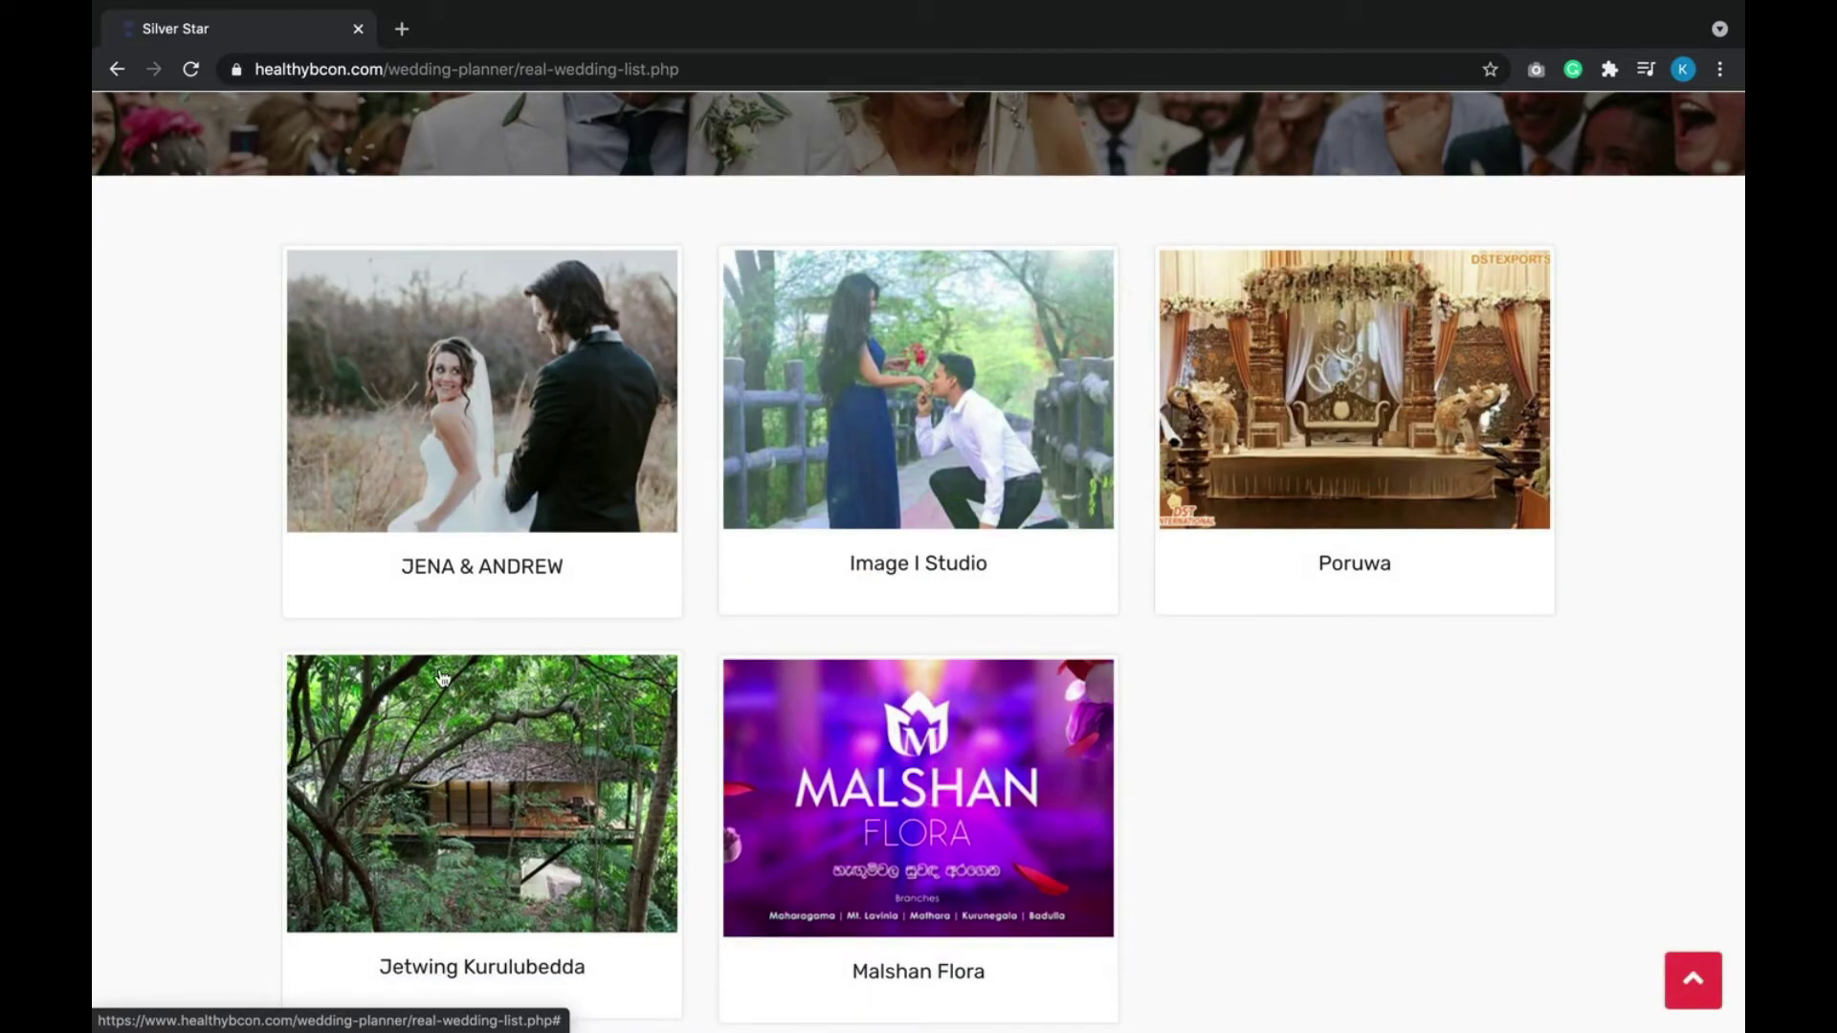
{"action": "scroll", "coordinate": [706, 639], "scroll_direction": "down", "scroll_amount": 1}
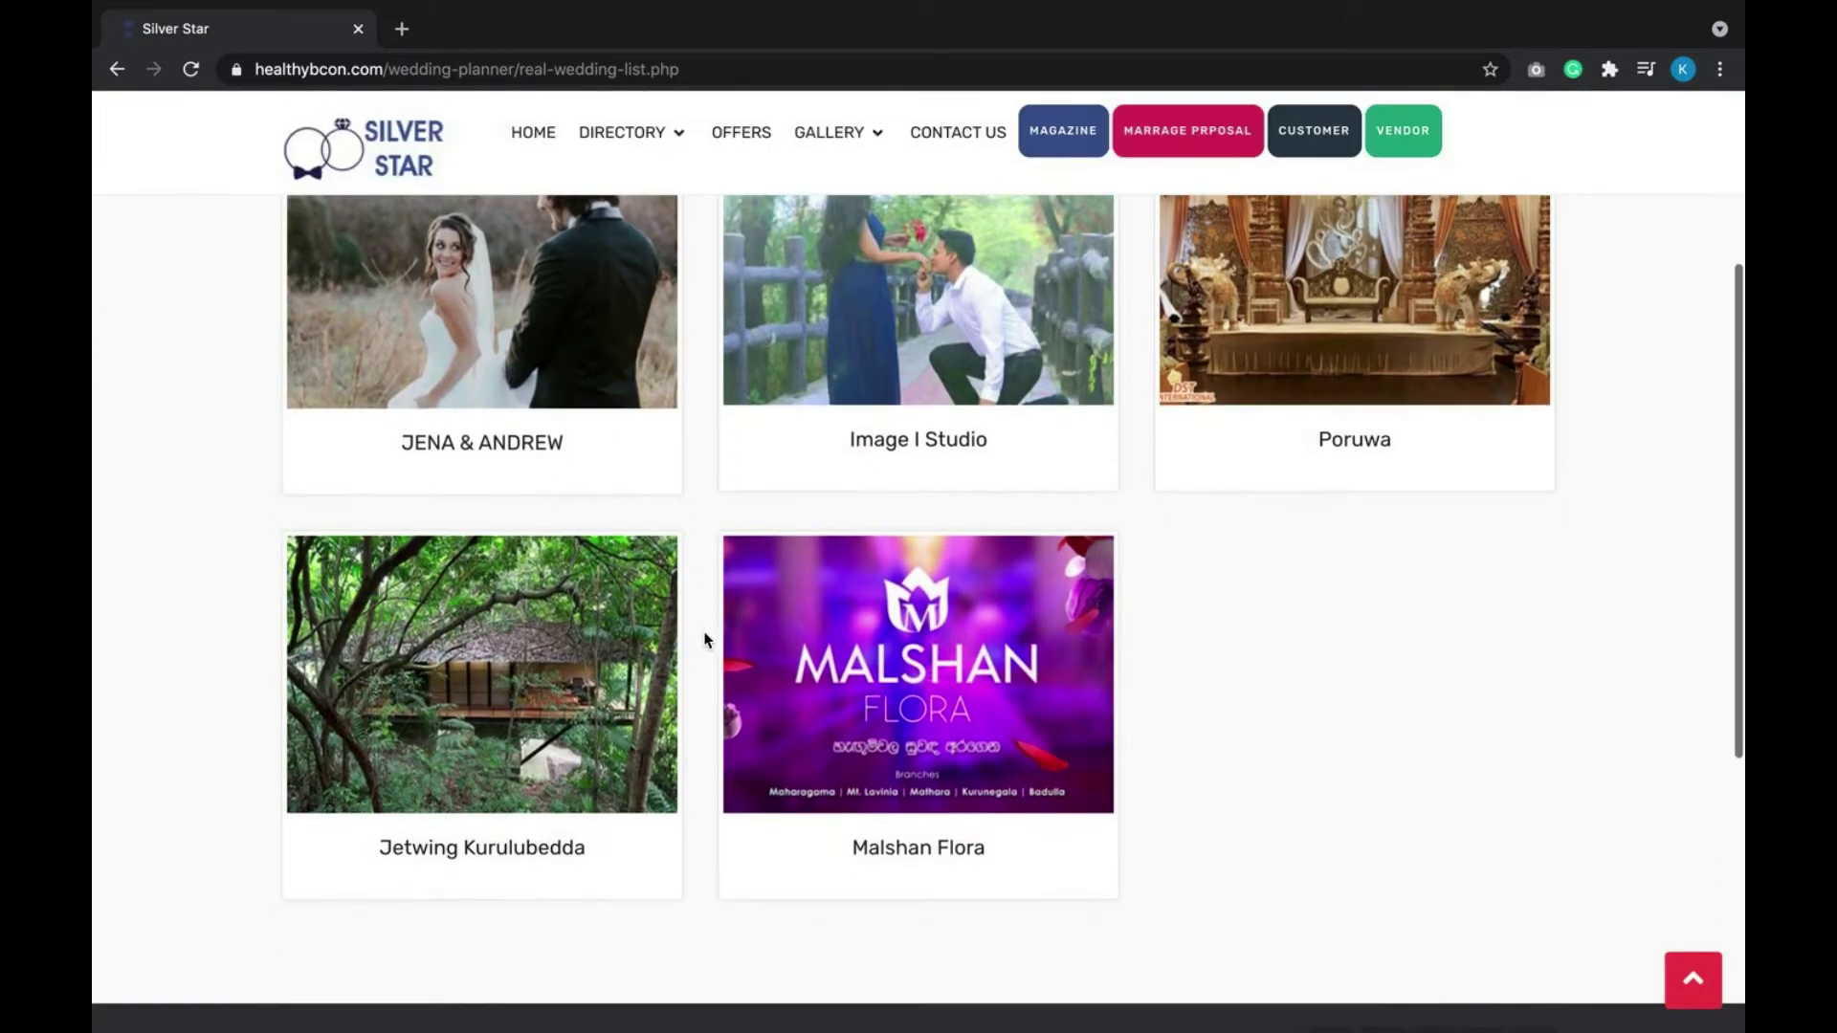
{"action": "scroll", "coordinate": [706, 639], "scroll_direction": "down", "scroll_amount": 5}
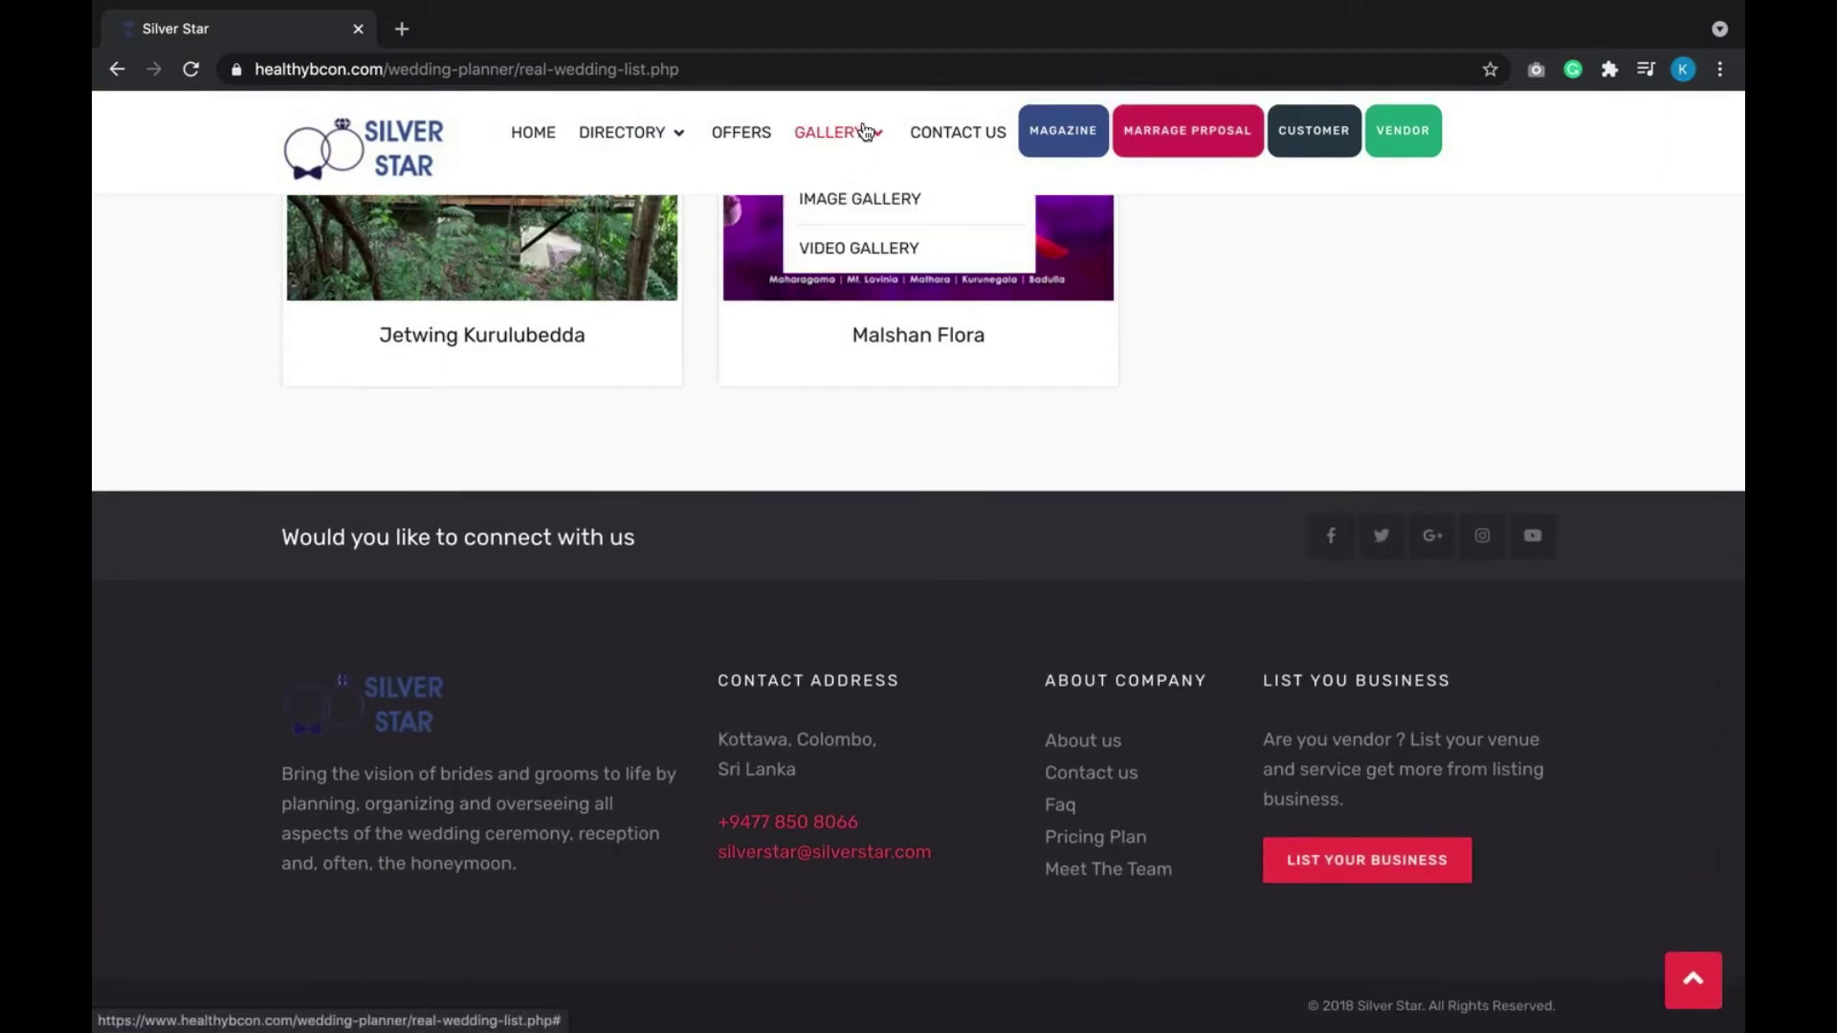
Open the Video Gallery, play the Vanessa & Ryan video and reload the page.
{"action": "left_click", "coordinate": [832, 136]}
{"action": "left_click", "coordinate": [866, 155]}
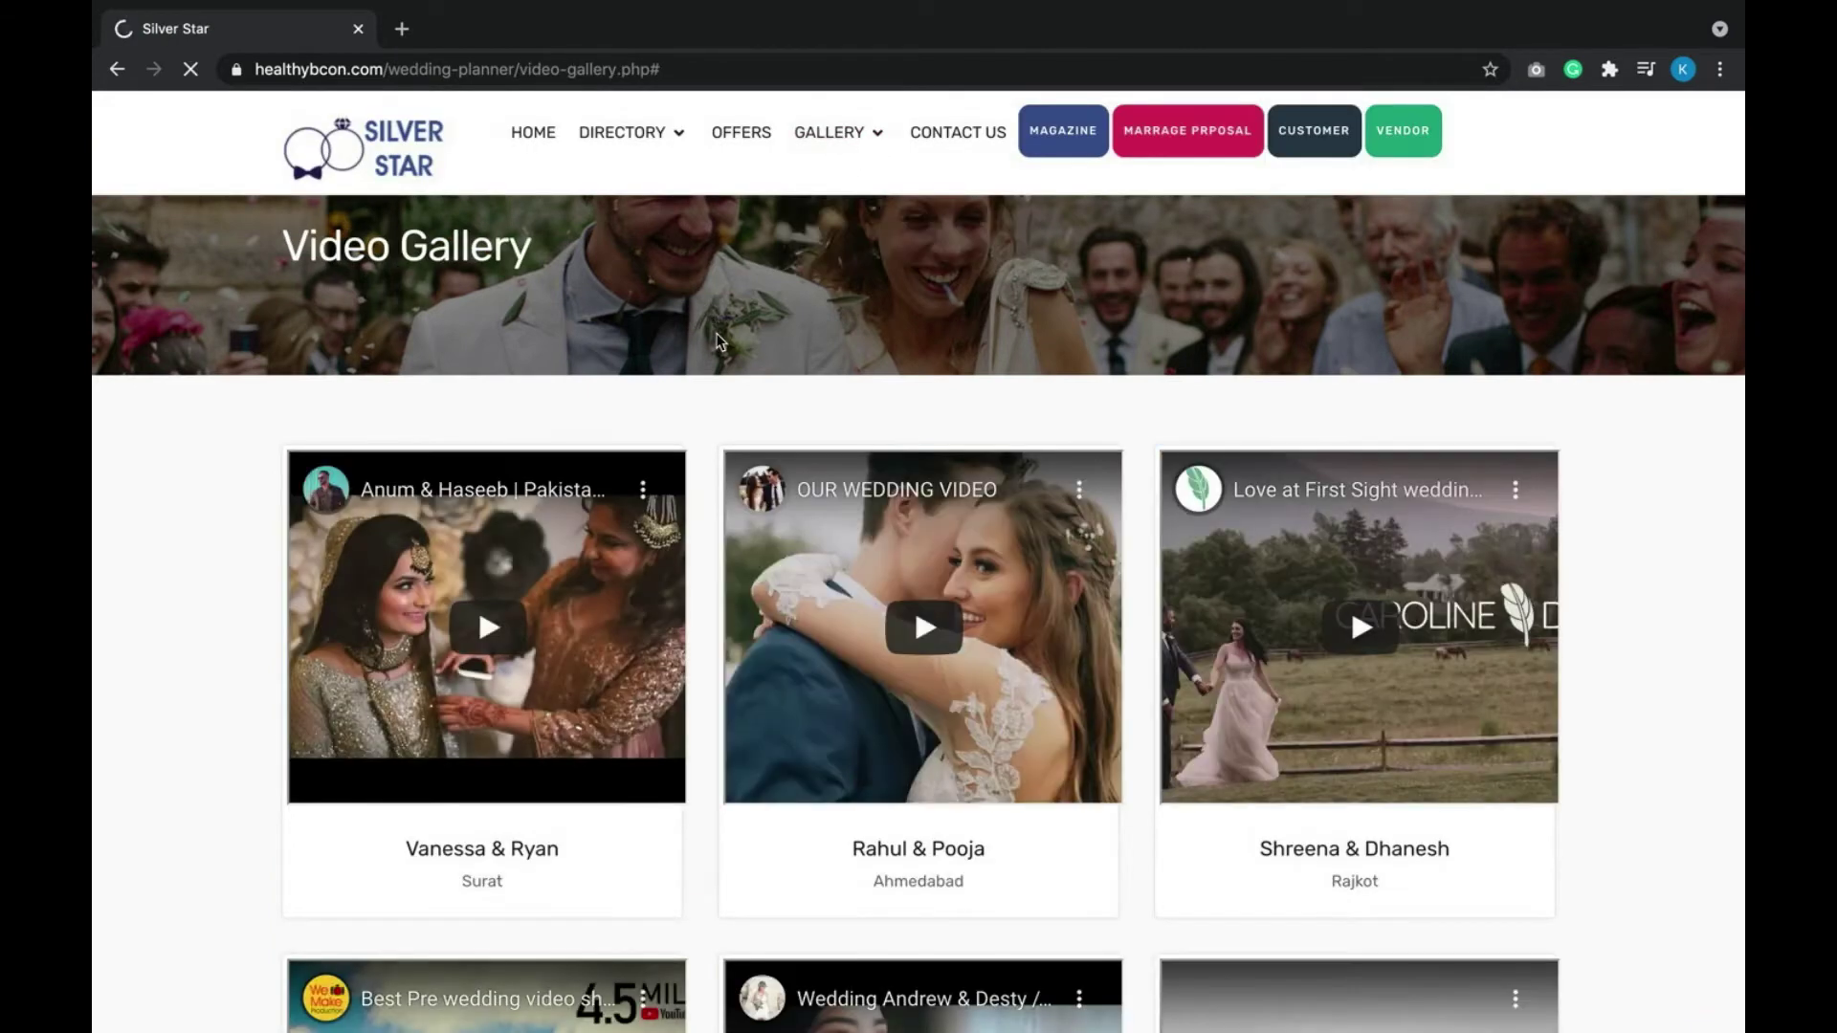
{"action": "left_click", "coordinate": [483, 627]}
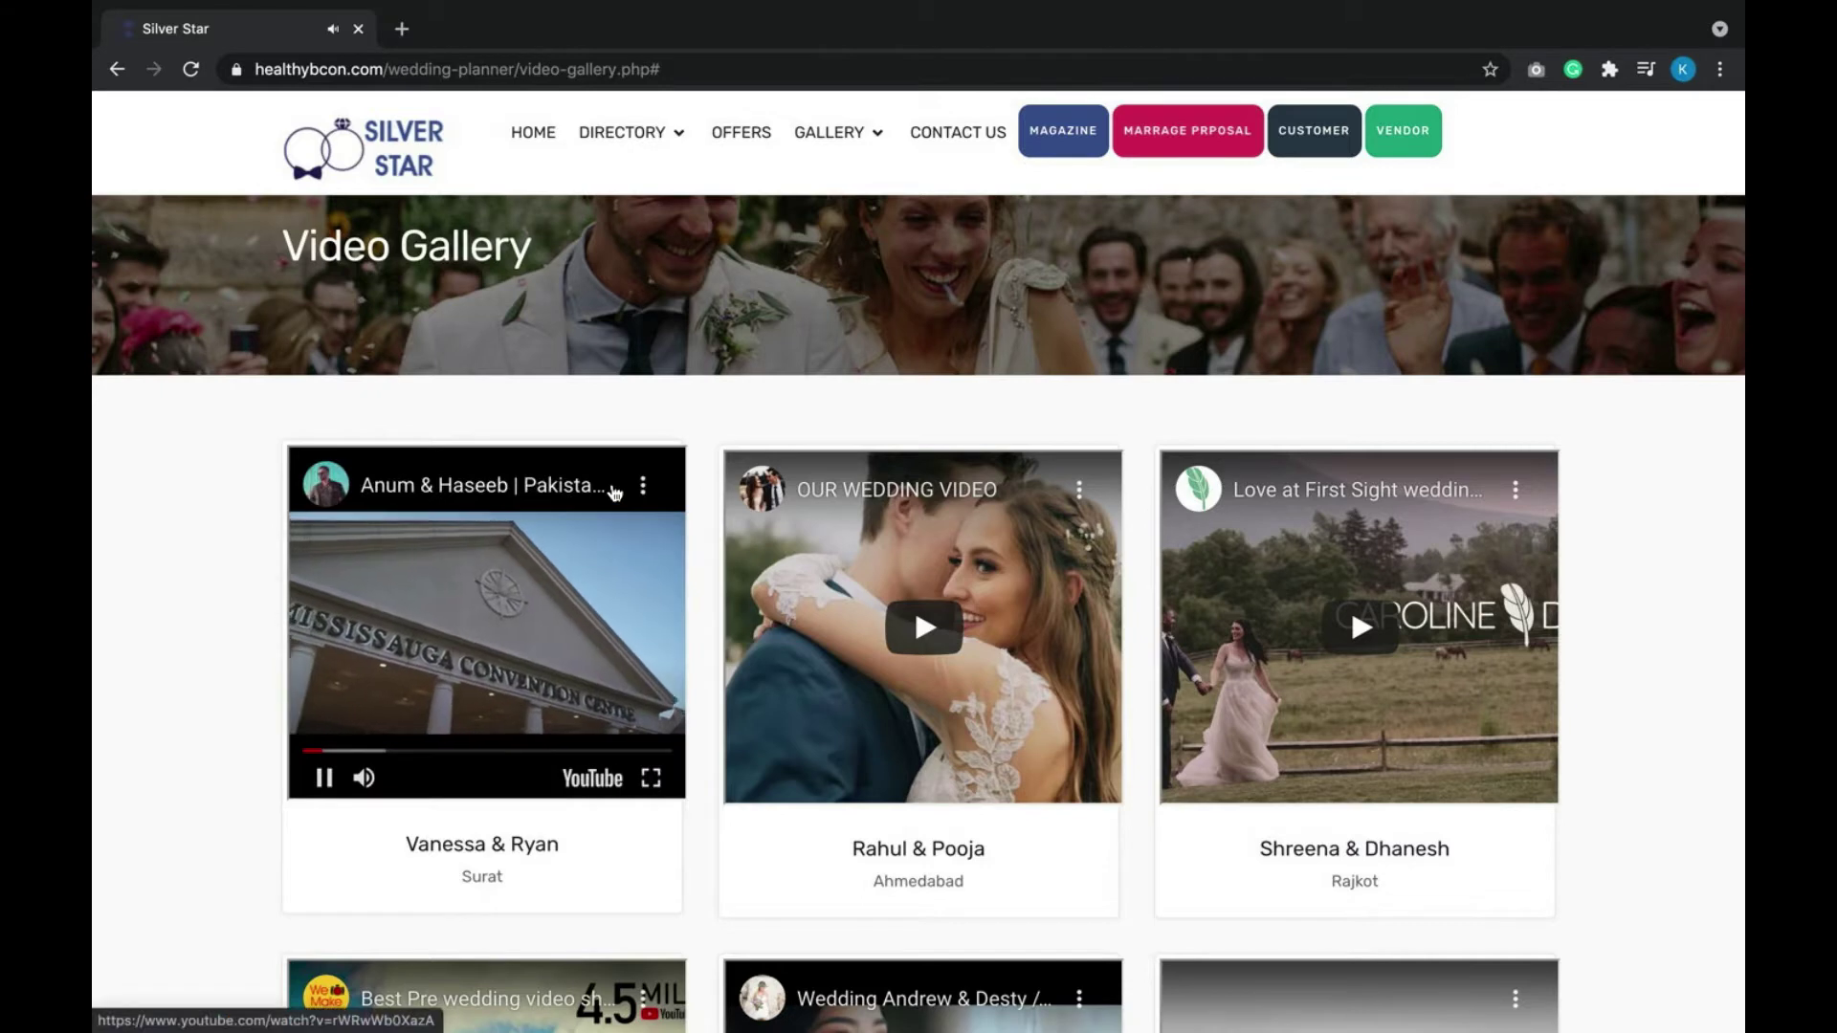
{"action": "mouse_move", "coordinate": [886, 164]}
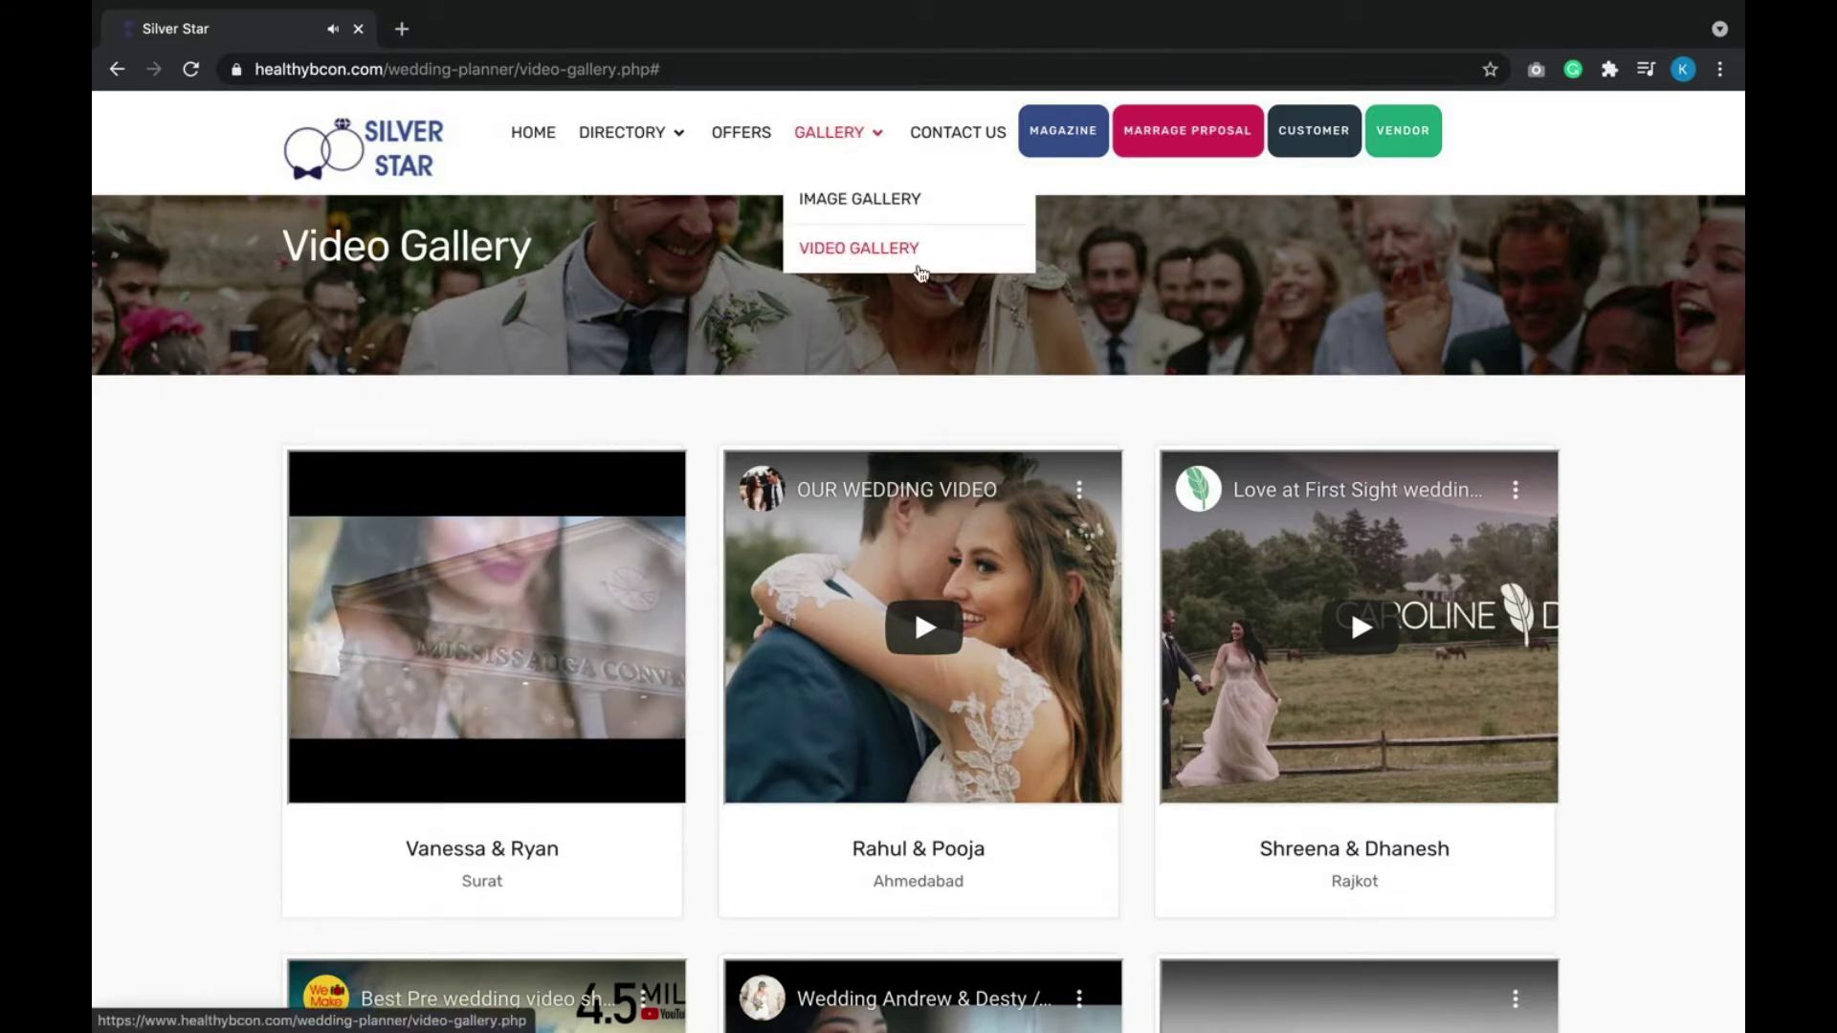
{"action": "left_click", "coordinate": [918, 268]}
Open the Contact Us page and look over its form.
{"action": "left_click", "coordinate": [987, 139]}
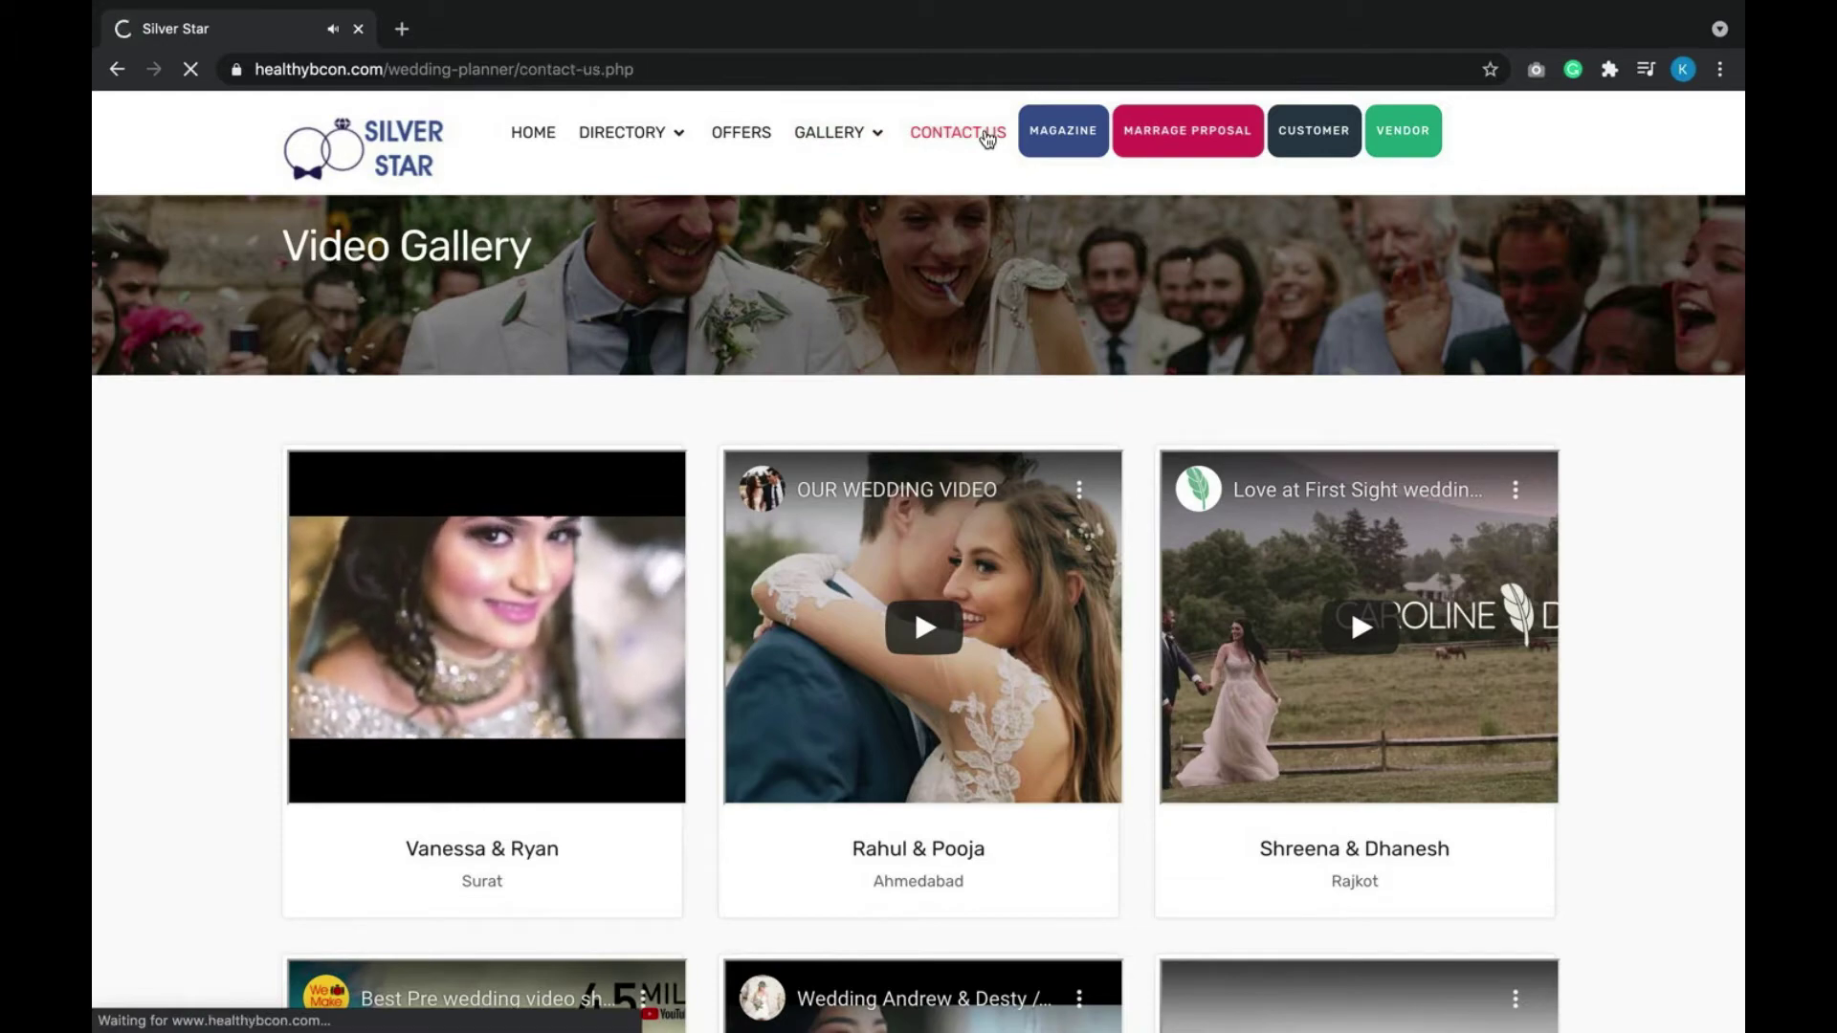
{"action": "scroll", "coordinate": [1009, 450], "scroll_direction": "down", "scroll_amount": 5}
{"action": "scroll", "coordinate": [1008, 440], "scroll_direction": "up", "scroll_amount": 3}
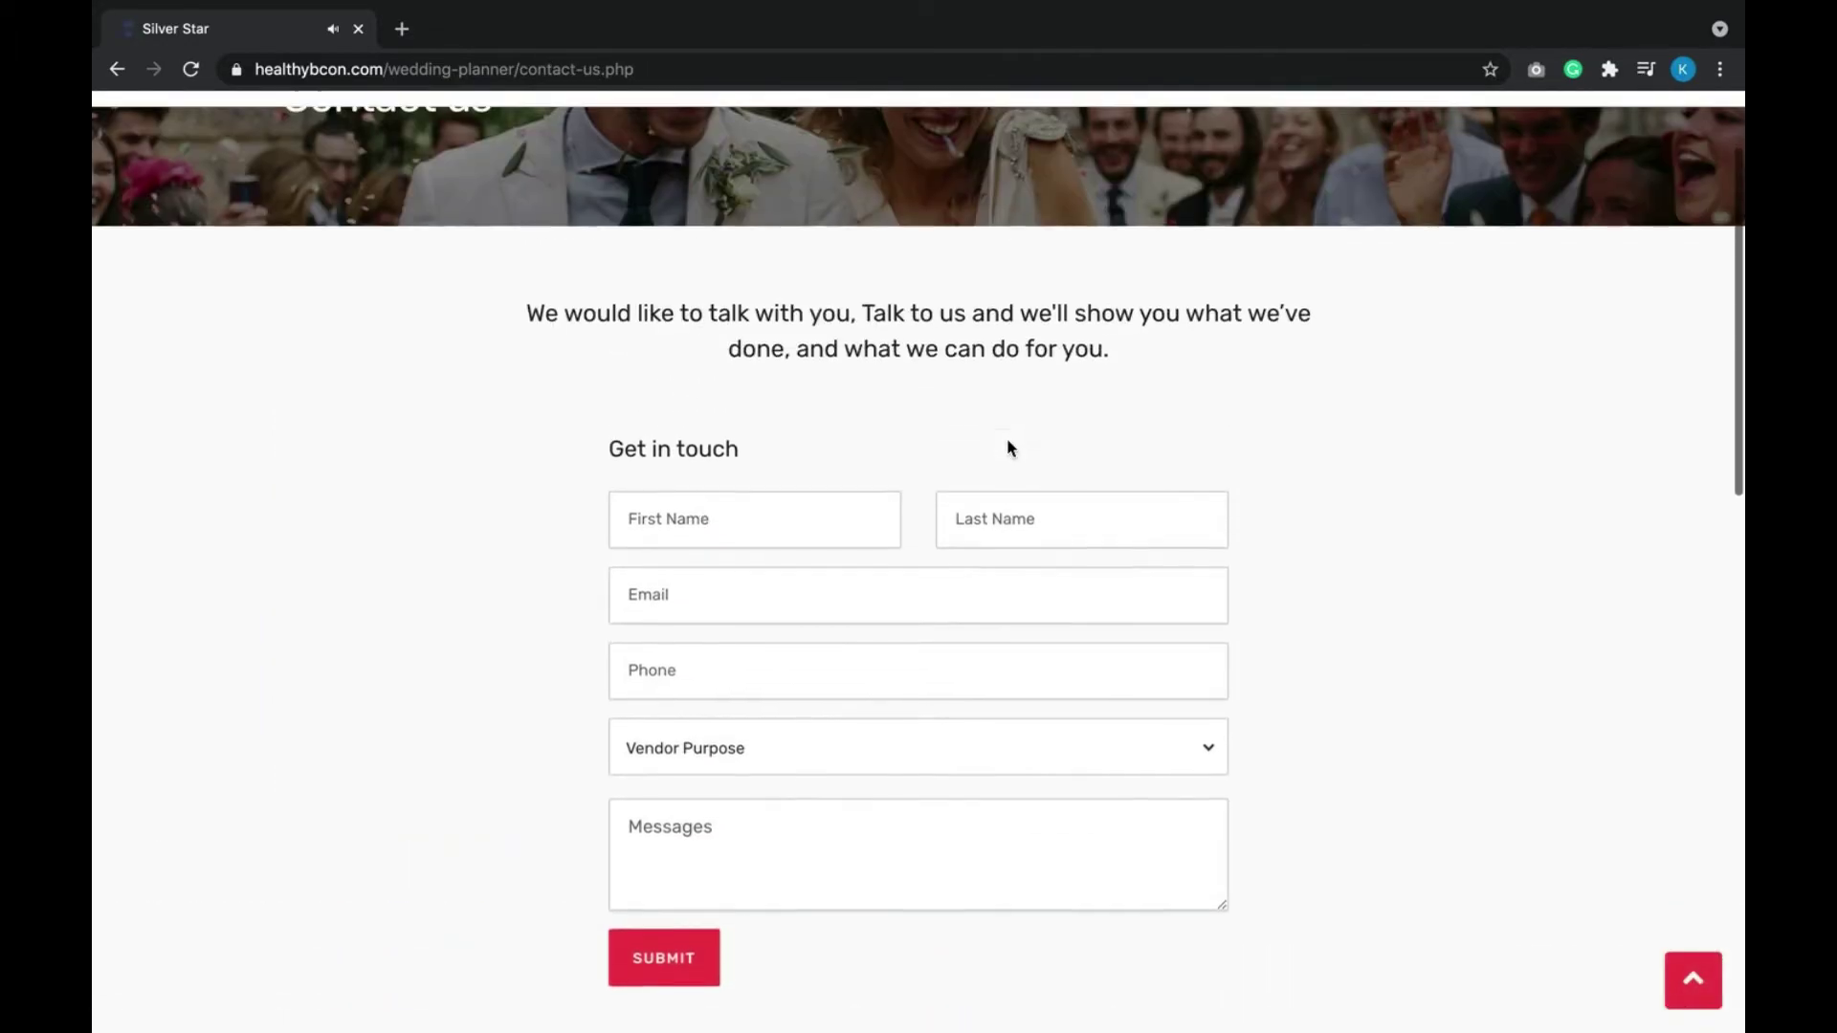
{"action": "scroll", "coordinate": [1008, 320], "scroll_direction": "down", "scroll_amount": 2}
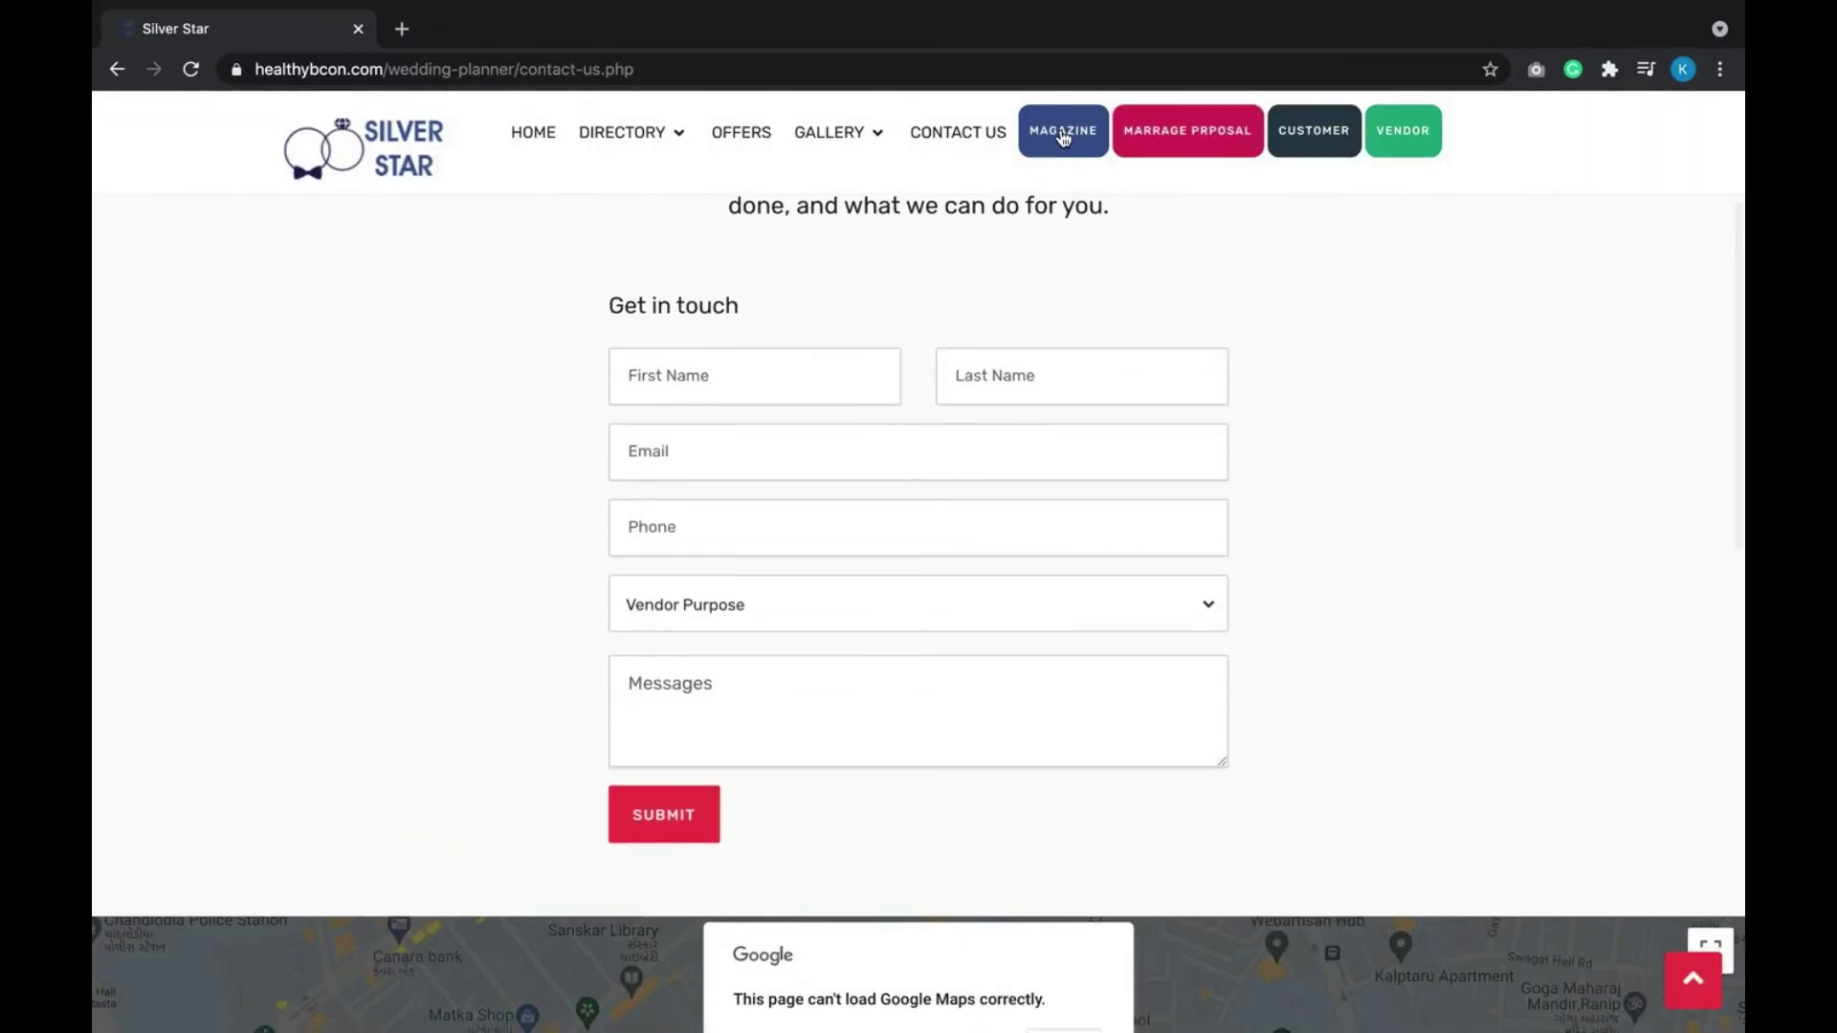
Browse the Silver Star Wedding Magazine page.
{"action": "left_click", "coordinate": [1064, 140]}
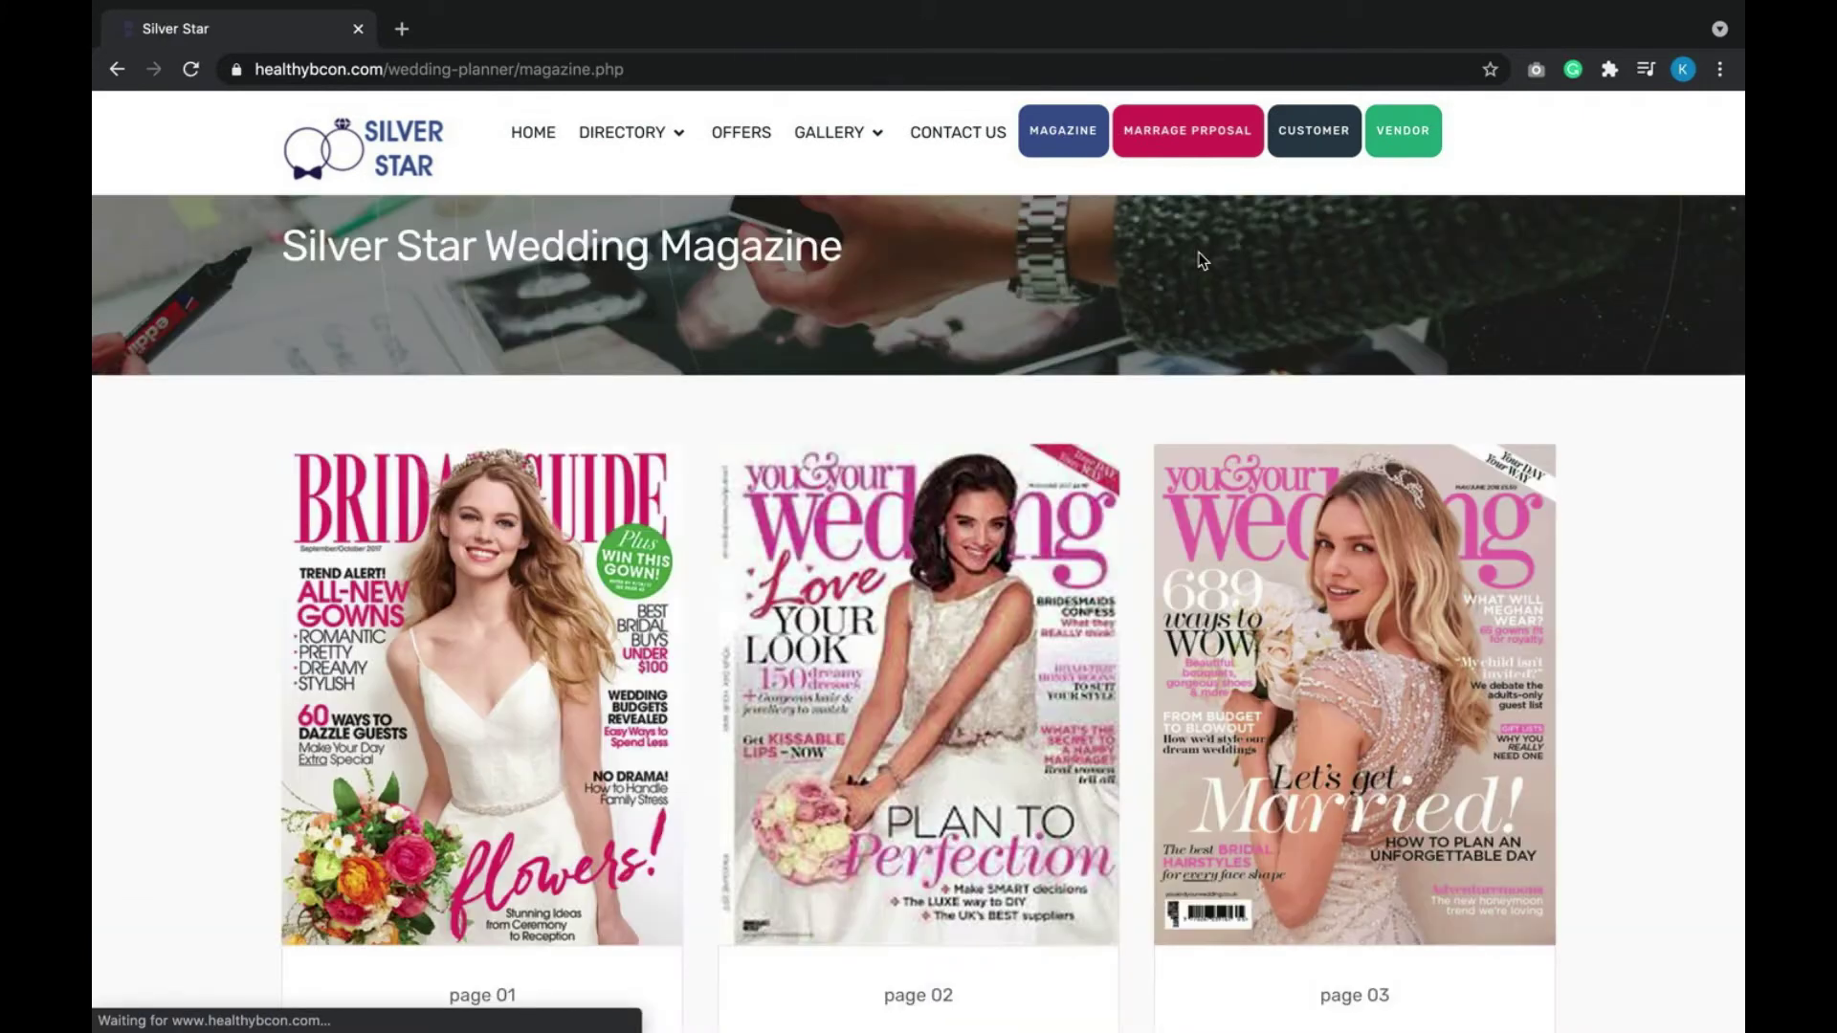
{"action": "scroll", "coordinate": [1305, 387], "scroll_direction": "down", "scroll_amount": 2}
{"action": "scroll", "coordinate": [1304, 386], "scroll_direction": "down", "scroll_amount": 5}
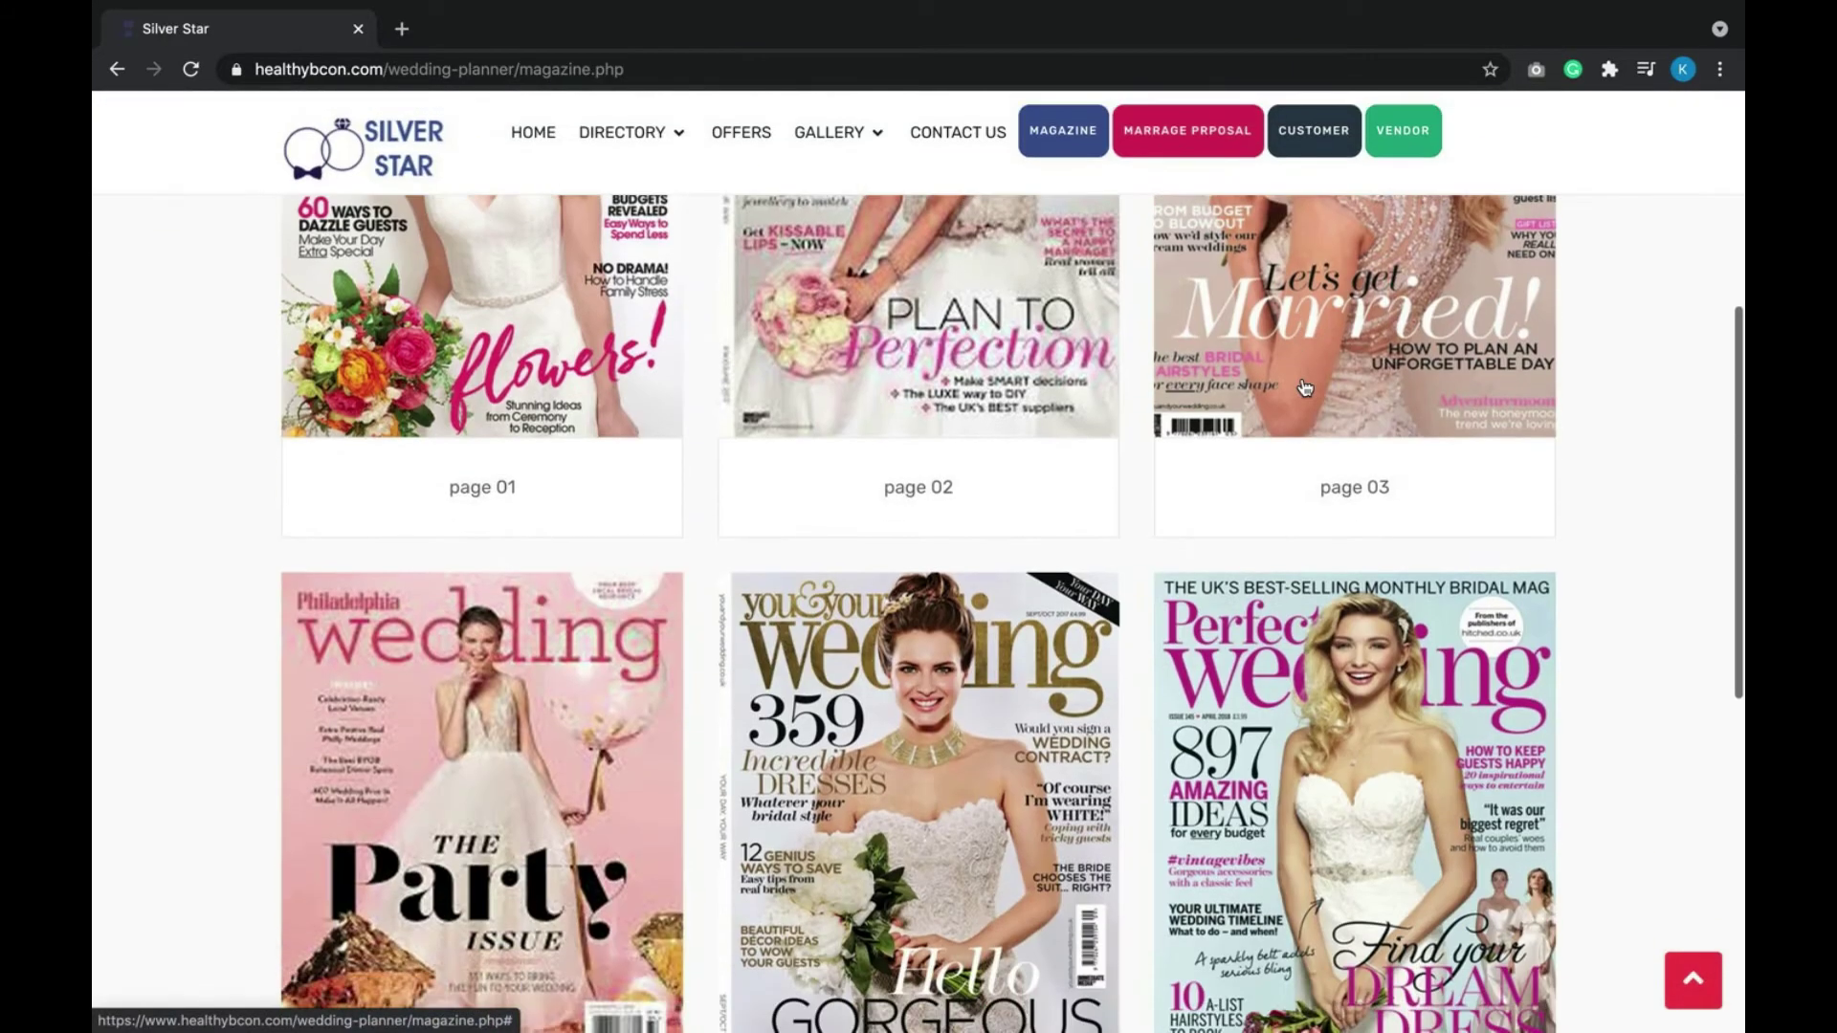
{"action": "scroll", "coordinate": [1304, 387], "scroll_direction": "up", "scroll_amount": 1}
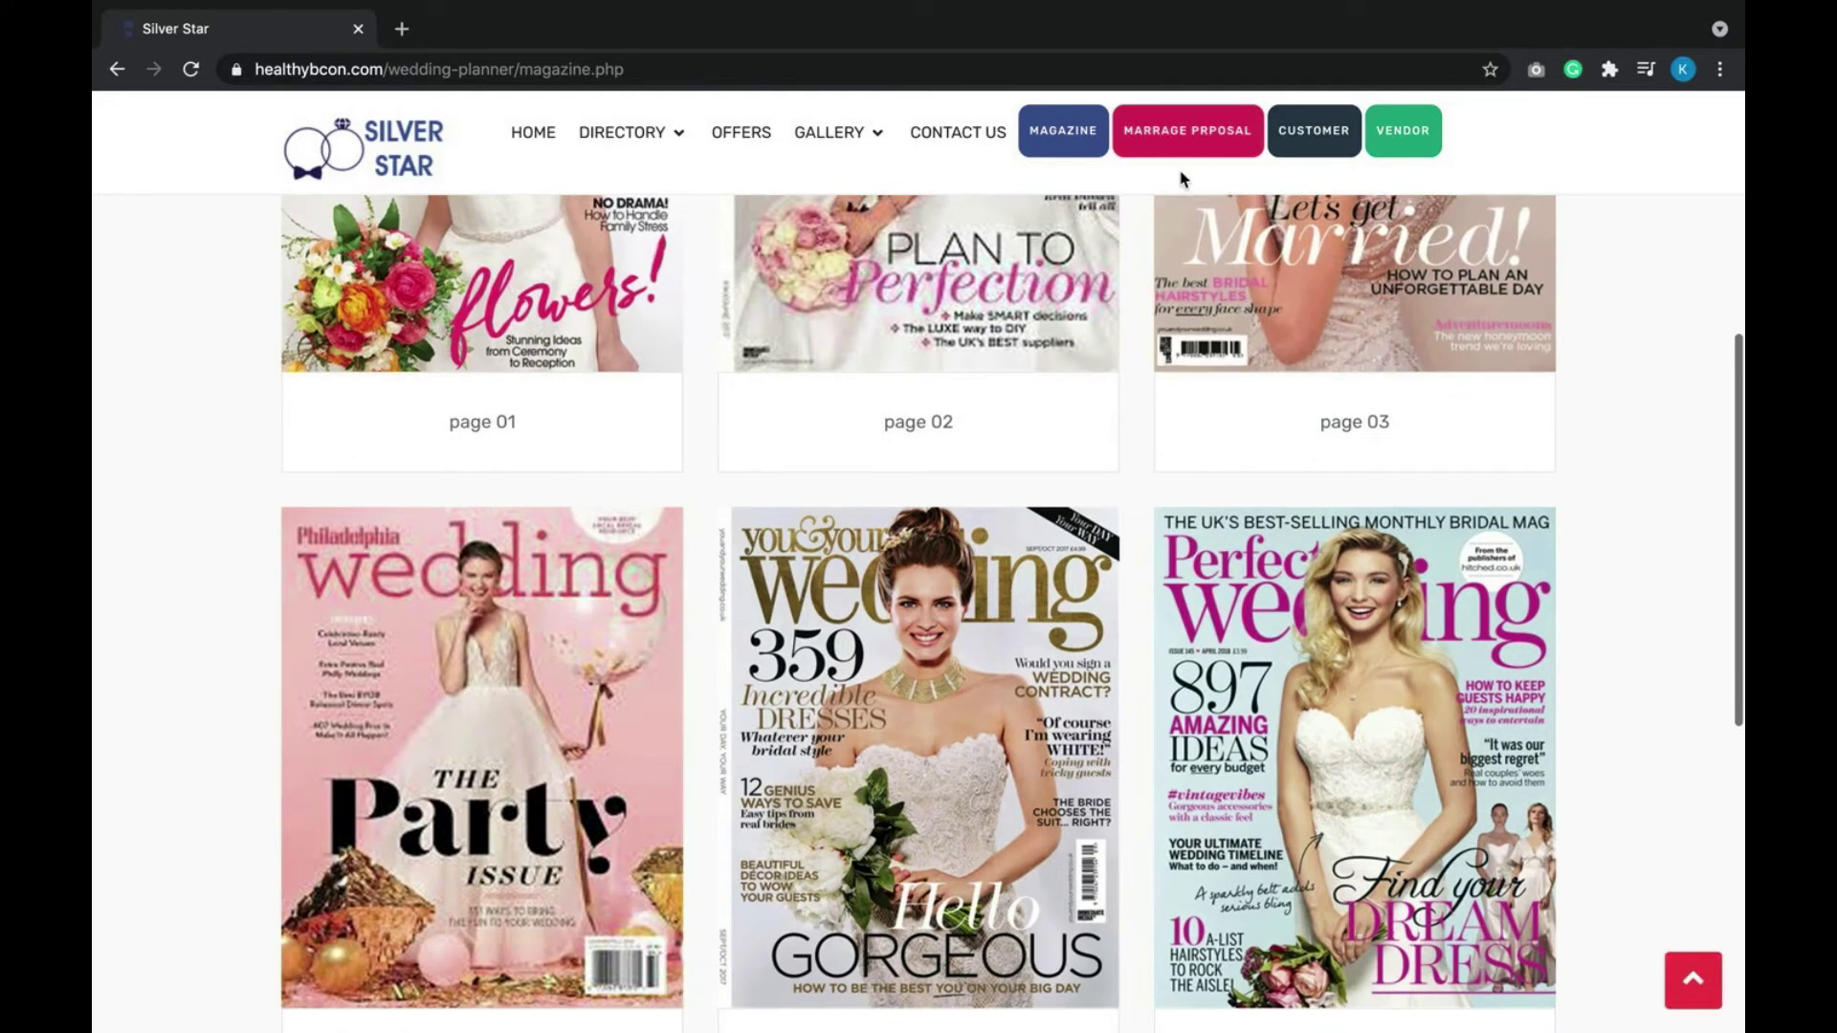
Browse the marriage proposal profiles, then open the customer register and login page.
{"action": "left_click", "coordinate": [1179, 137]}
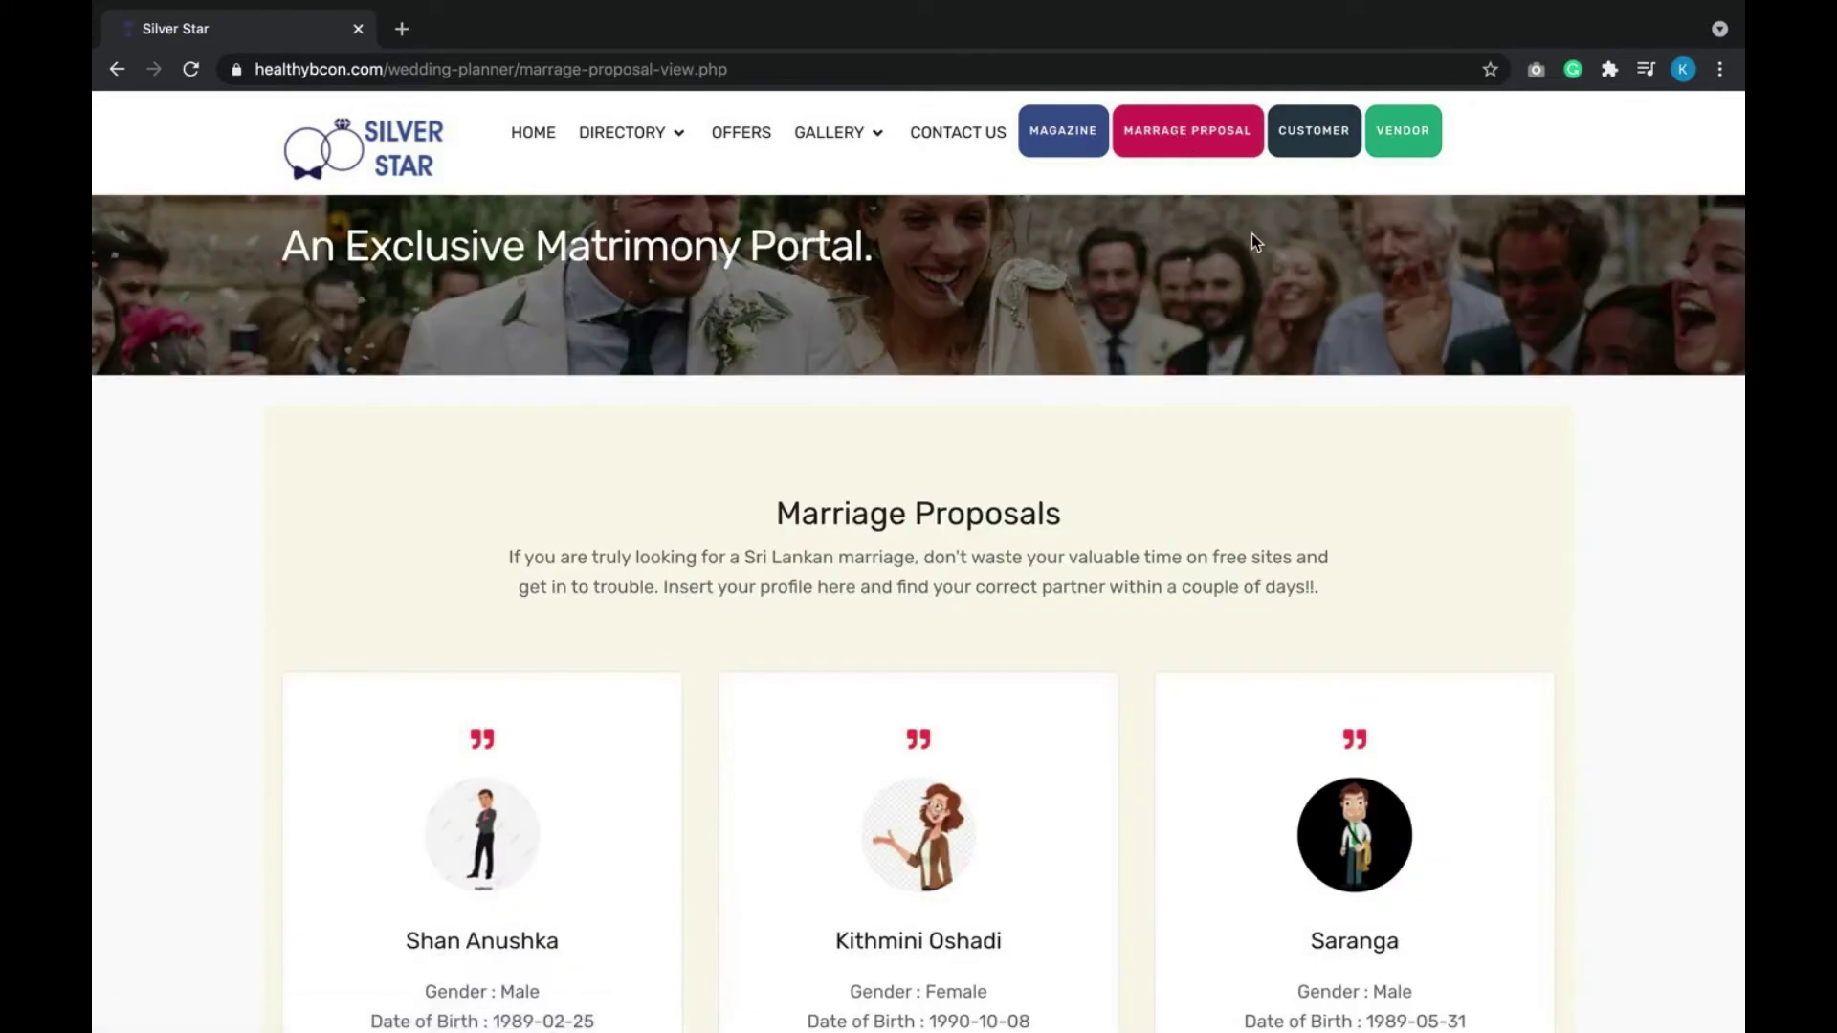
{"action": "scroll", "coordinate": [1460, 602], "scroll_direction": "down", "scroll_amount": 2}
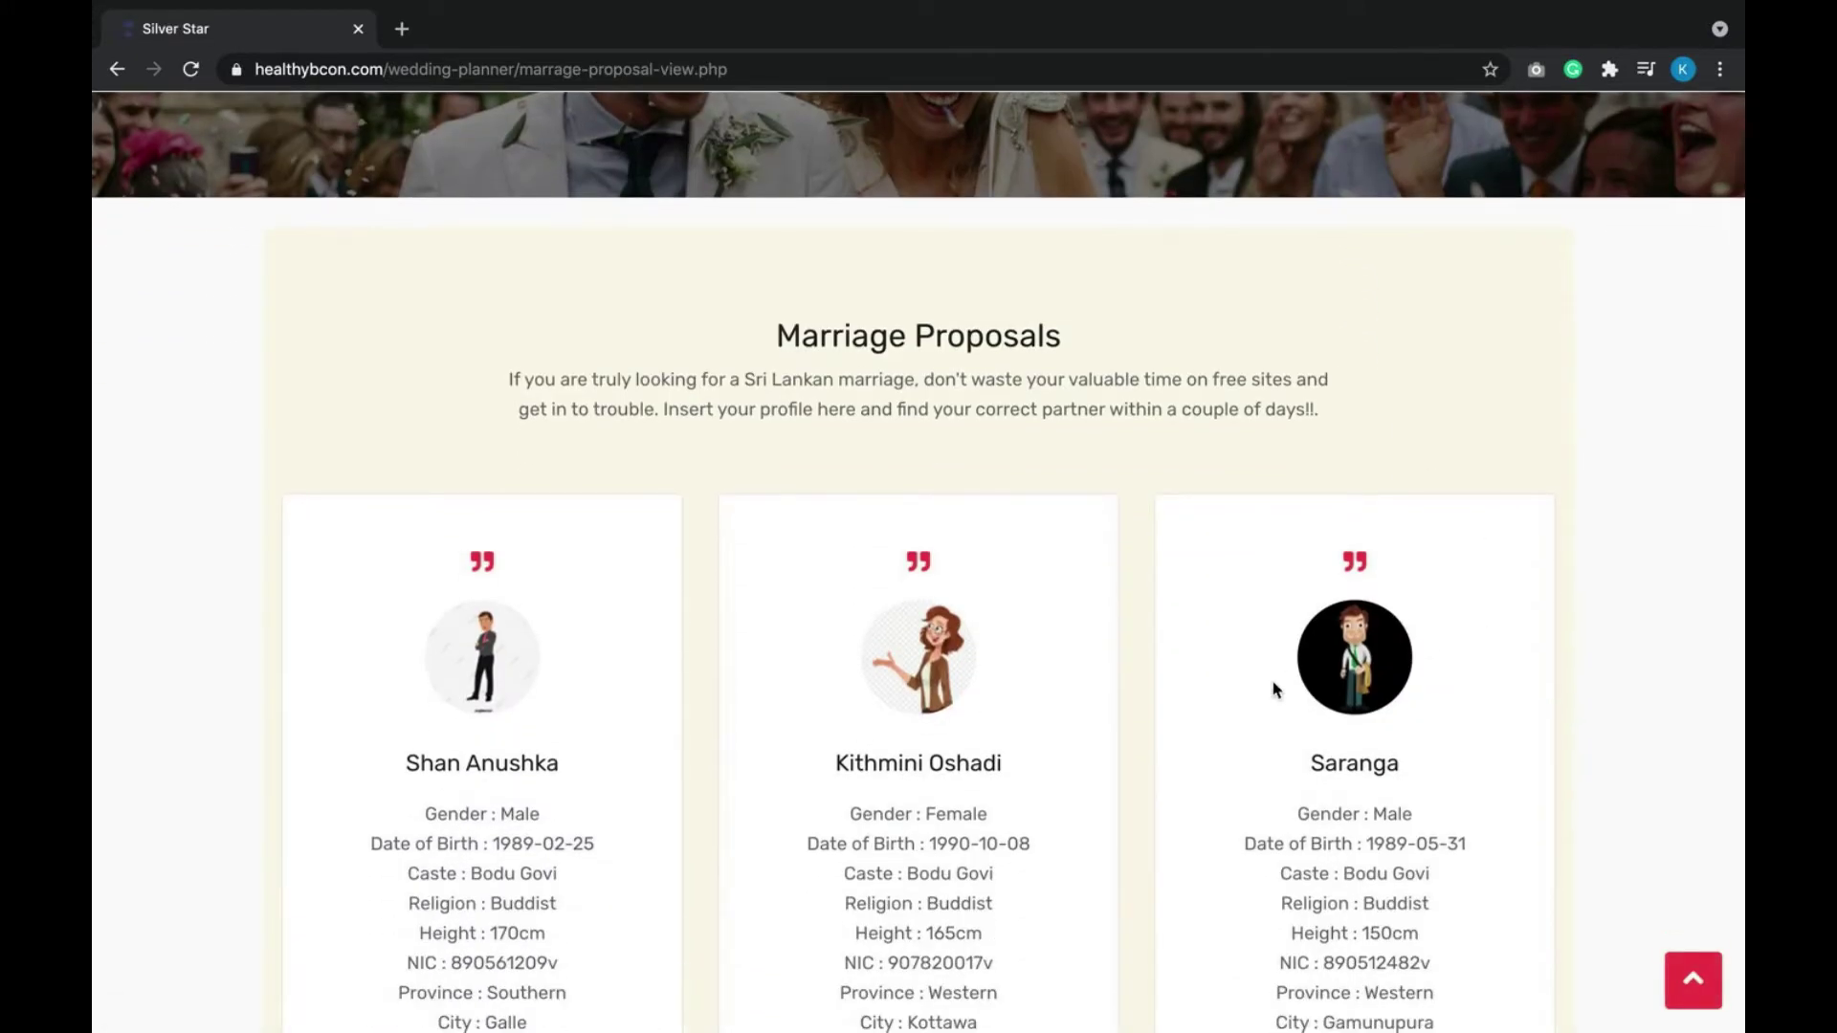
{"action": "scroll", "coordinate": [1059, 681], "scroll_direction": "down", "scroll_amount": 4}
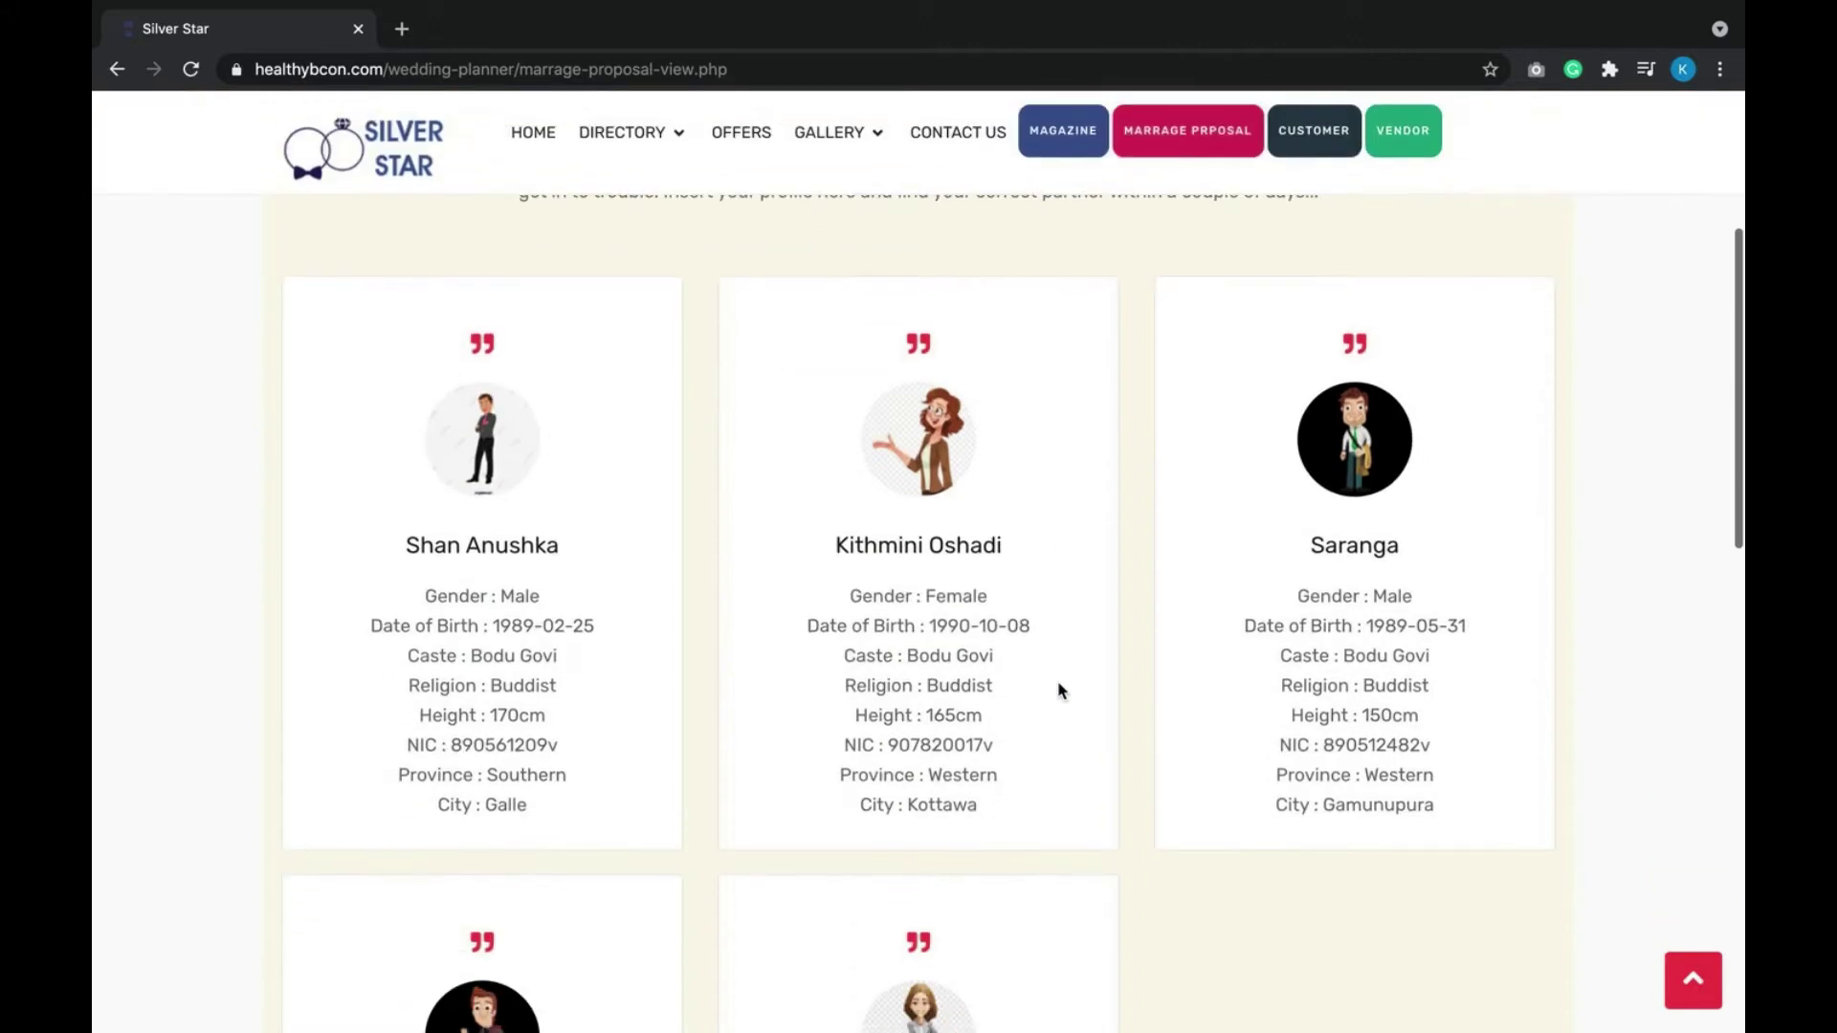
{"action": "scroll", "coordinate": [1059, 690], "scroll_direction": "down", "scroll_amount": 1}
{"action": "scroll", "coordinate": [1058, 691], "scroll_direction": "up", "scroll_amount": 1}
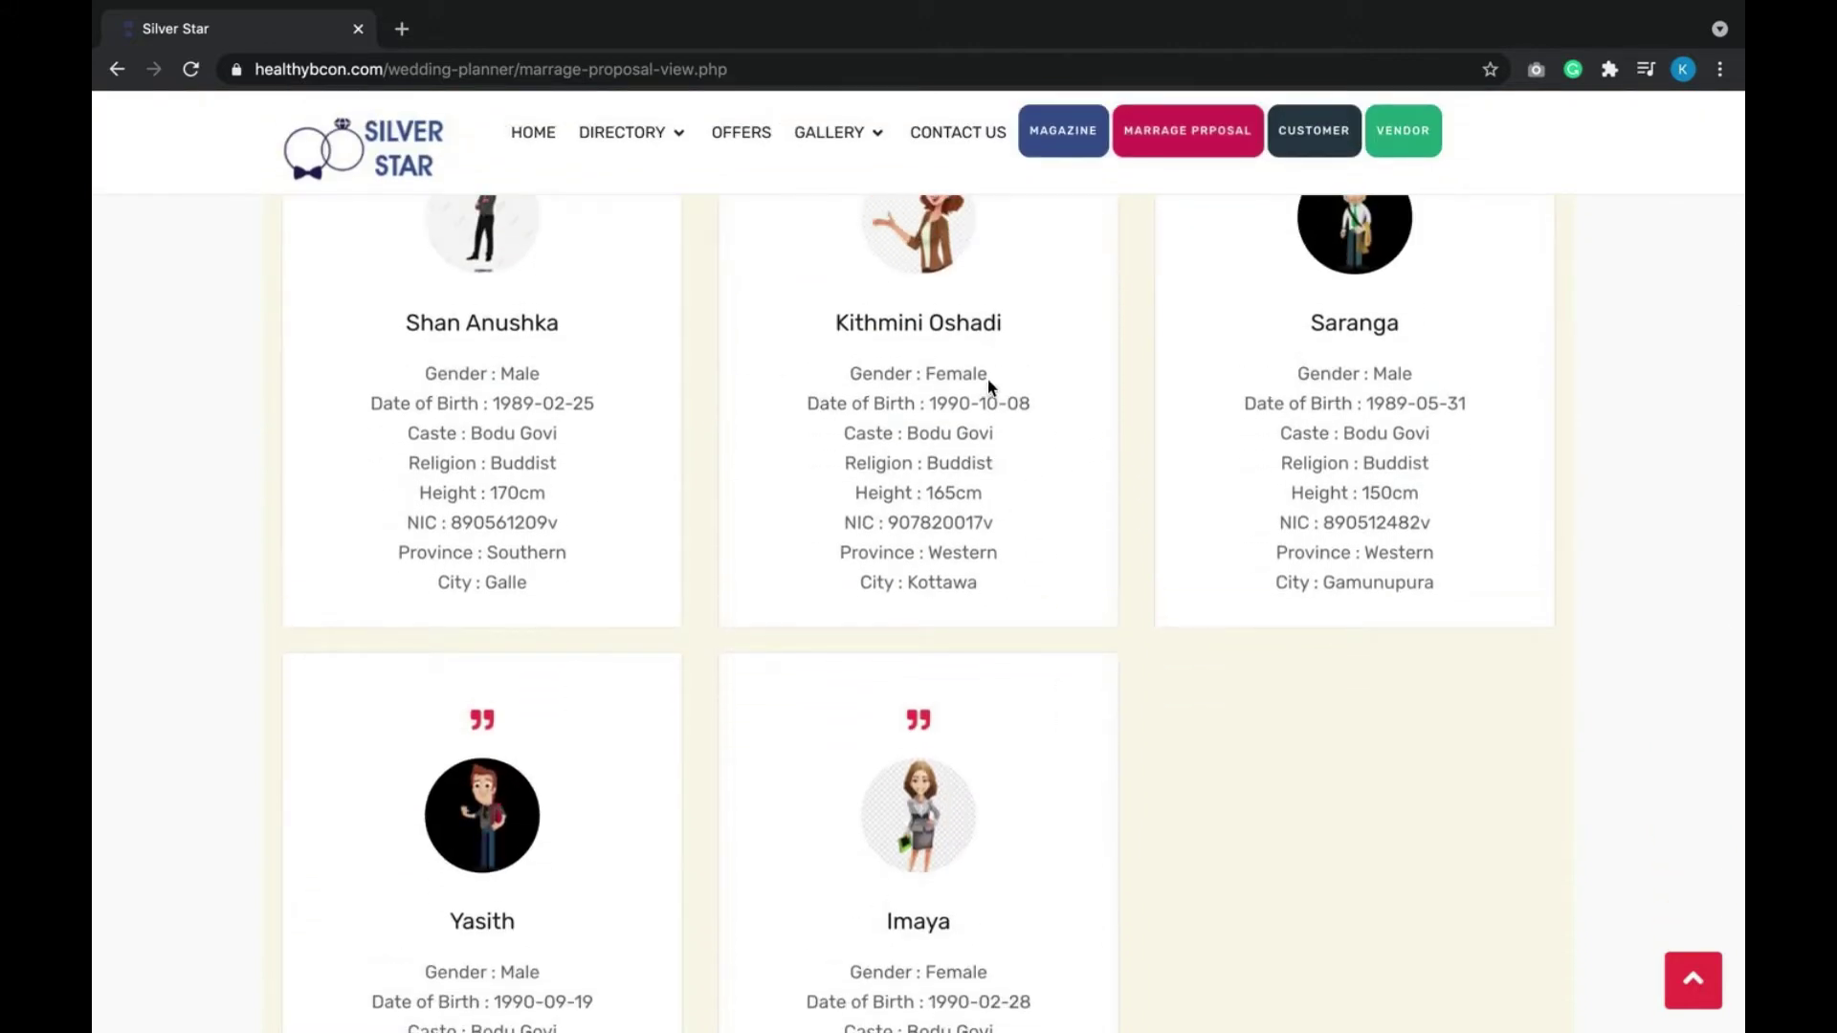
{"action": "scroll", "coordinate": [980, 412], "scroll_direction": "up", "scroll_amount": 1}
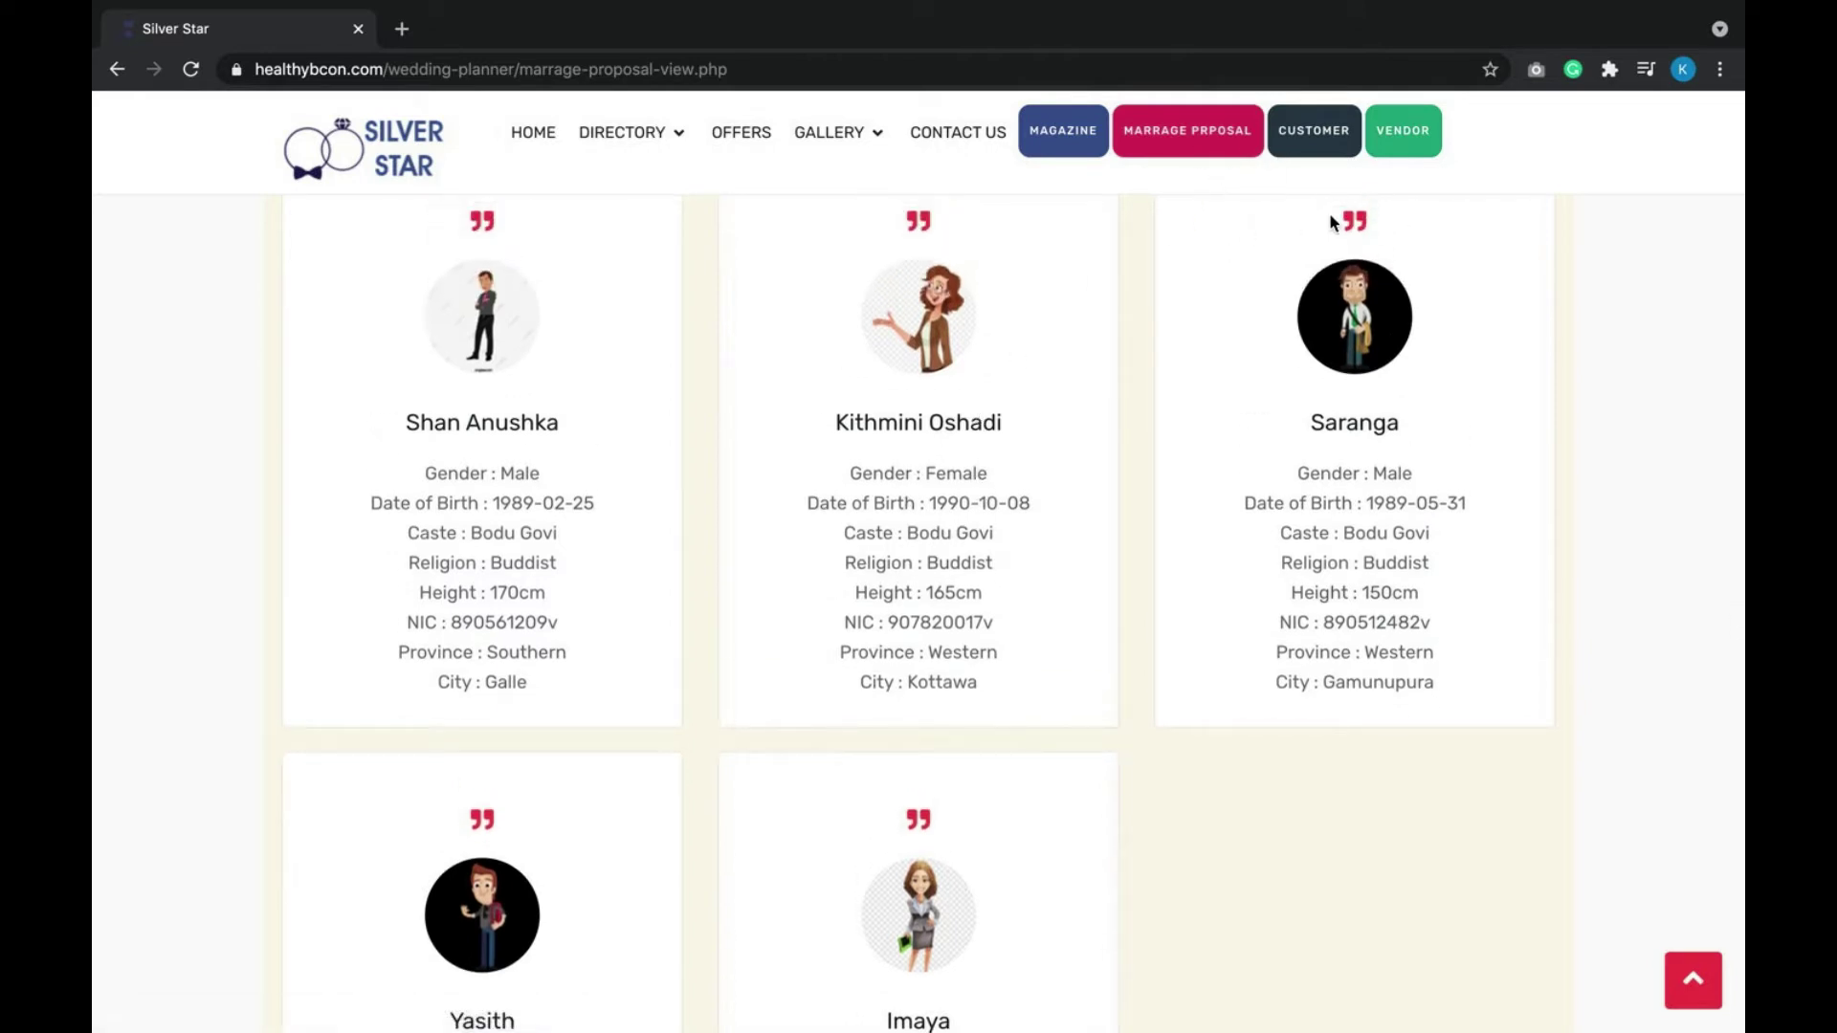
{"action": "scroll", "coordinate": [1310, 207], "scroll_direction": "up", "scroll_amount": 1}
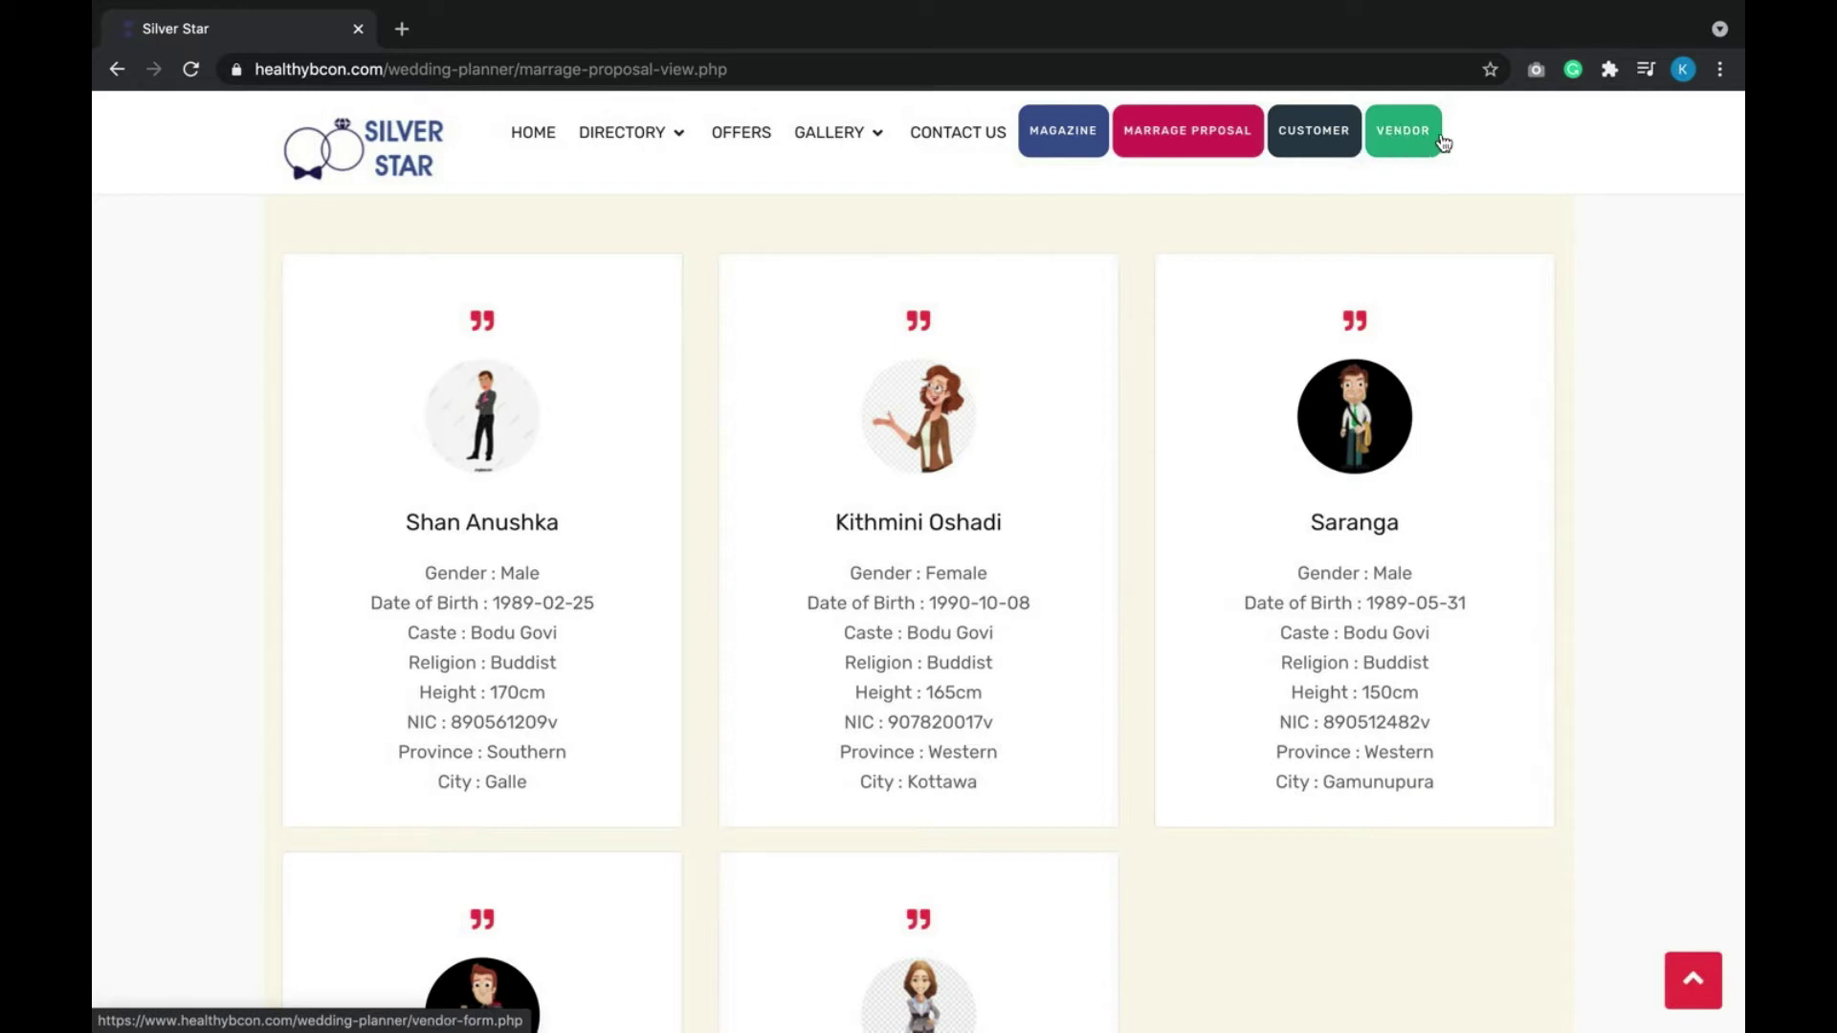
{"action": "scroll", "coordinate": [1528, 134], "scroll_direction": "up", "scroll_amount": 3}
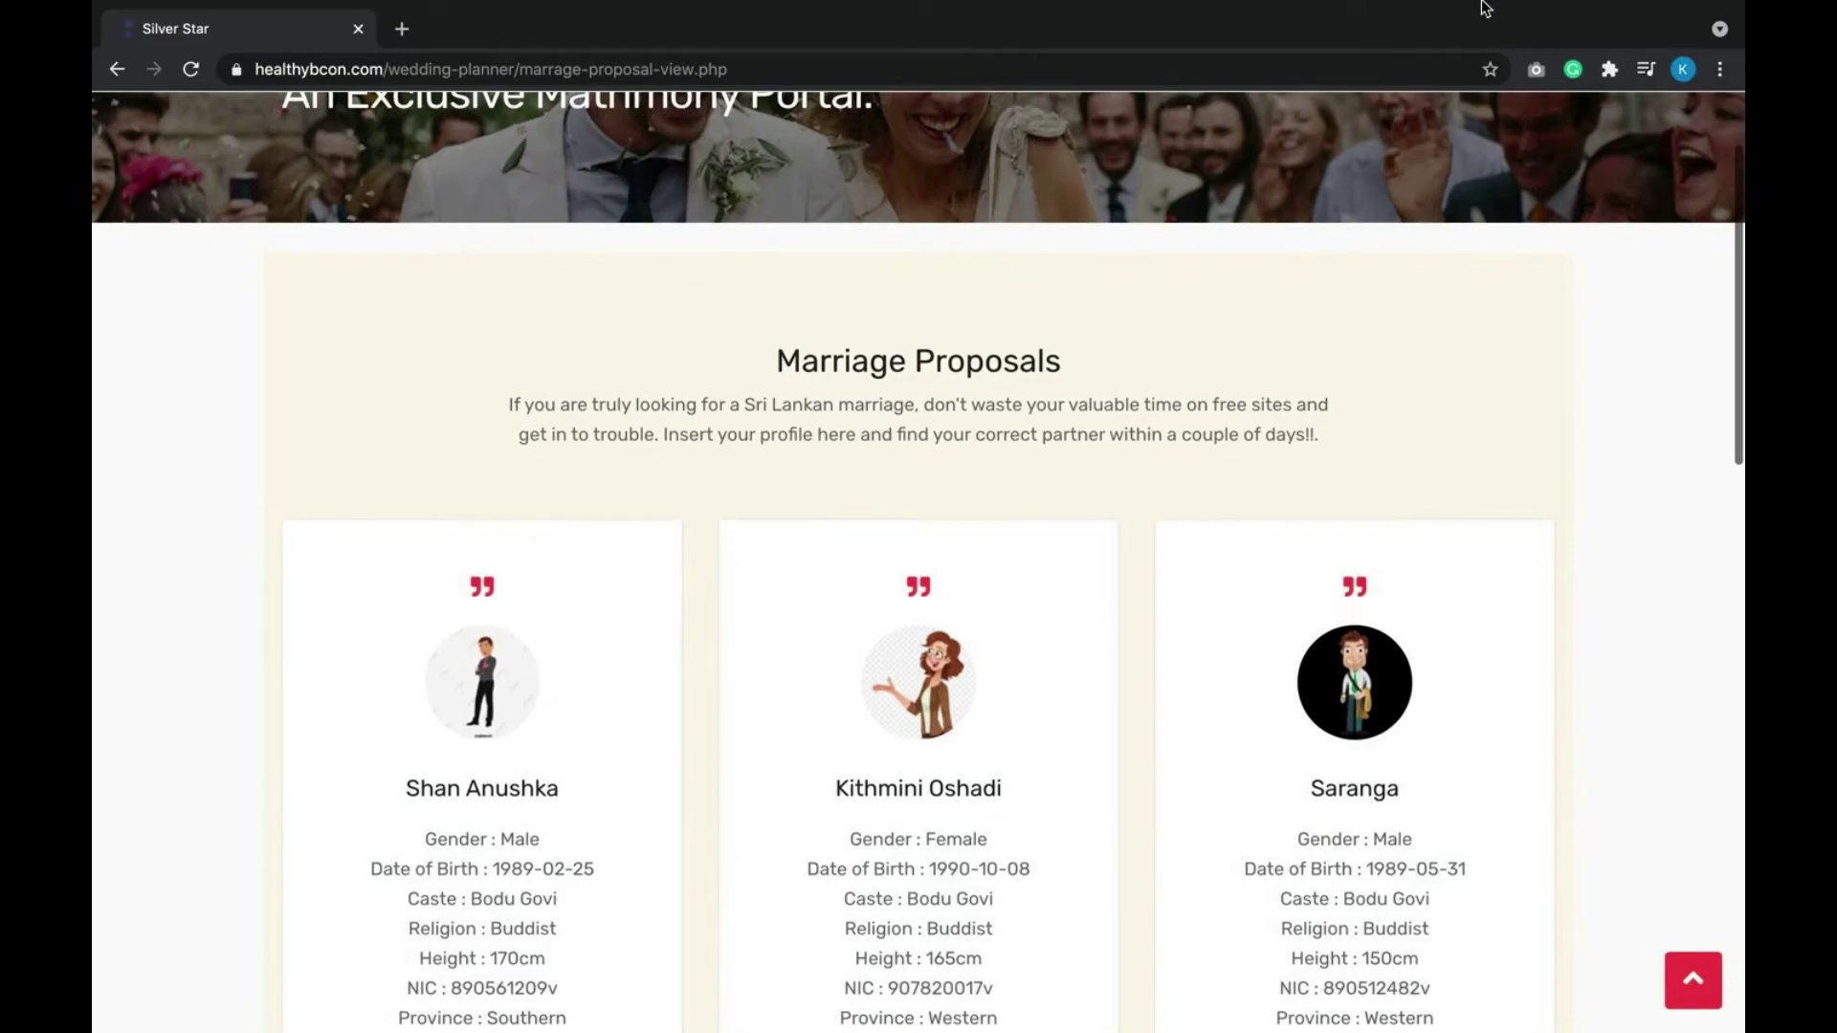
{"action": "mouse_move", "coordinate": [1482, 6]}
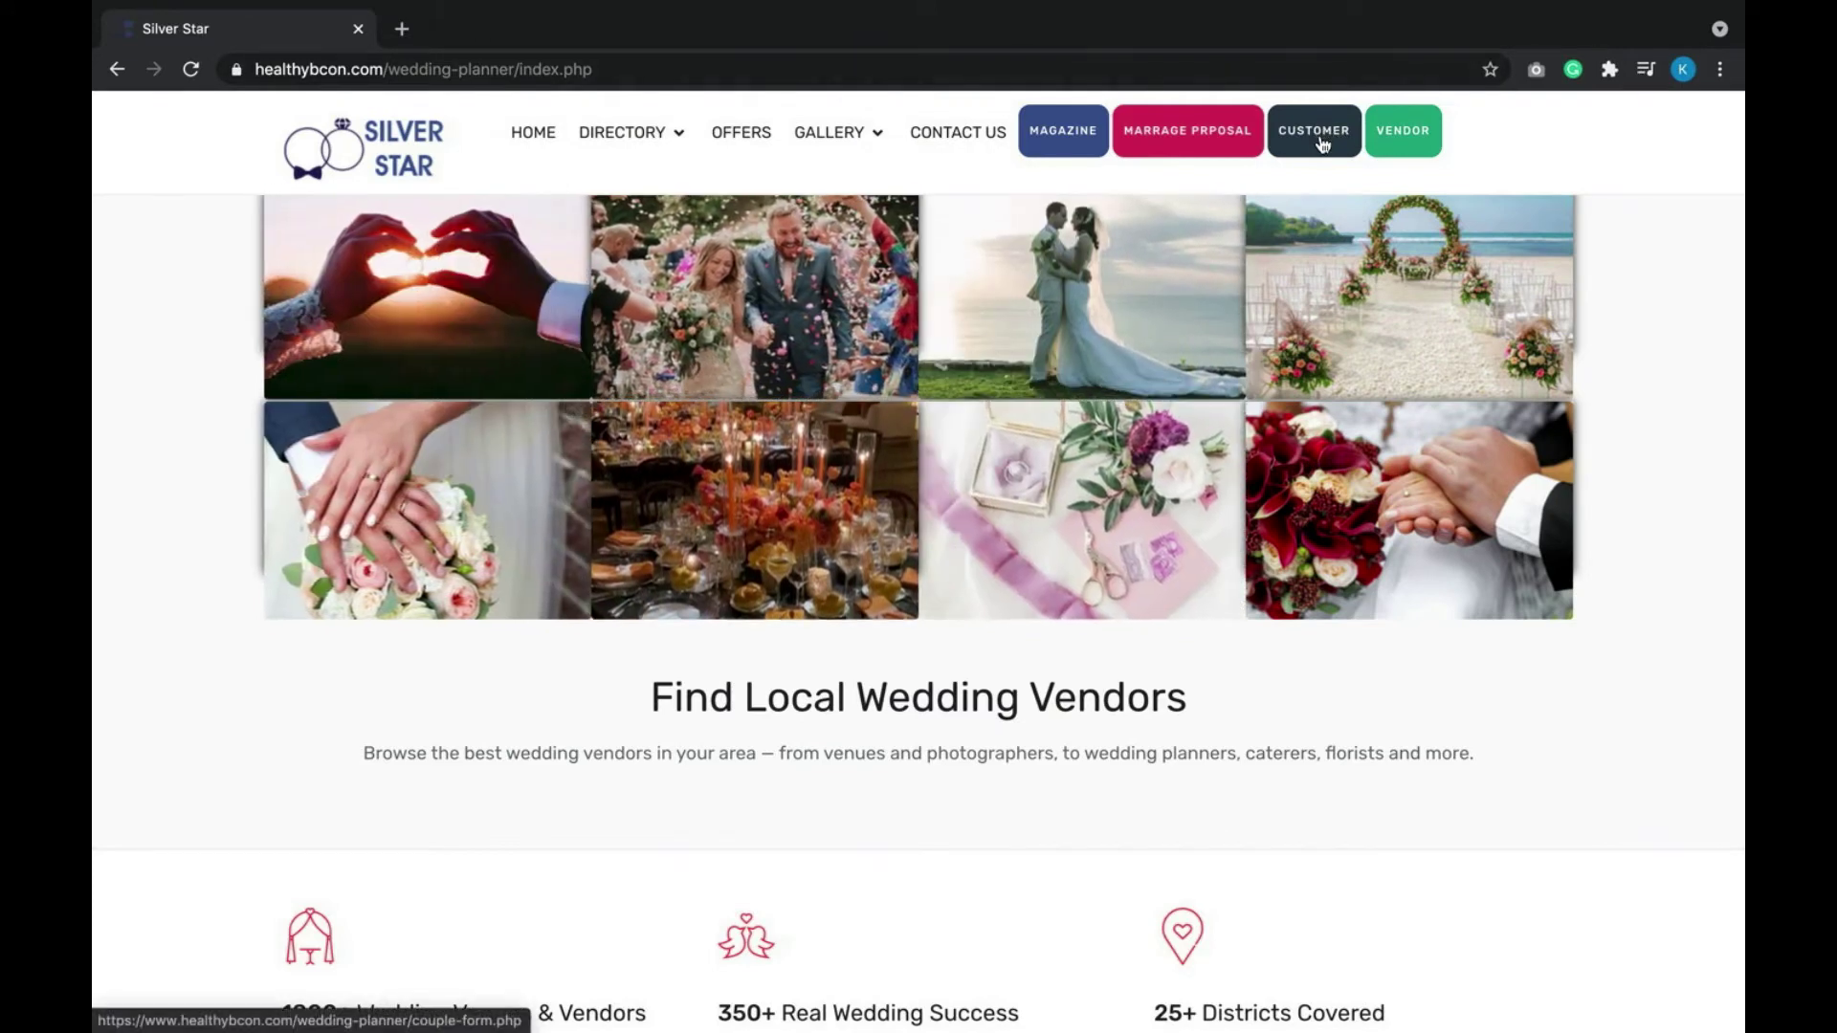
{"action": "left_click", "coordinate": [1322, 142]}
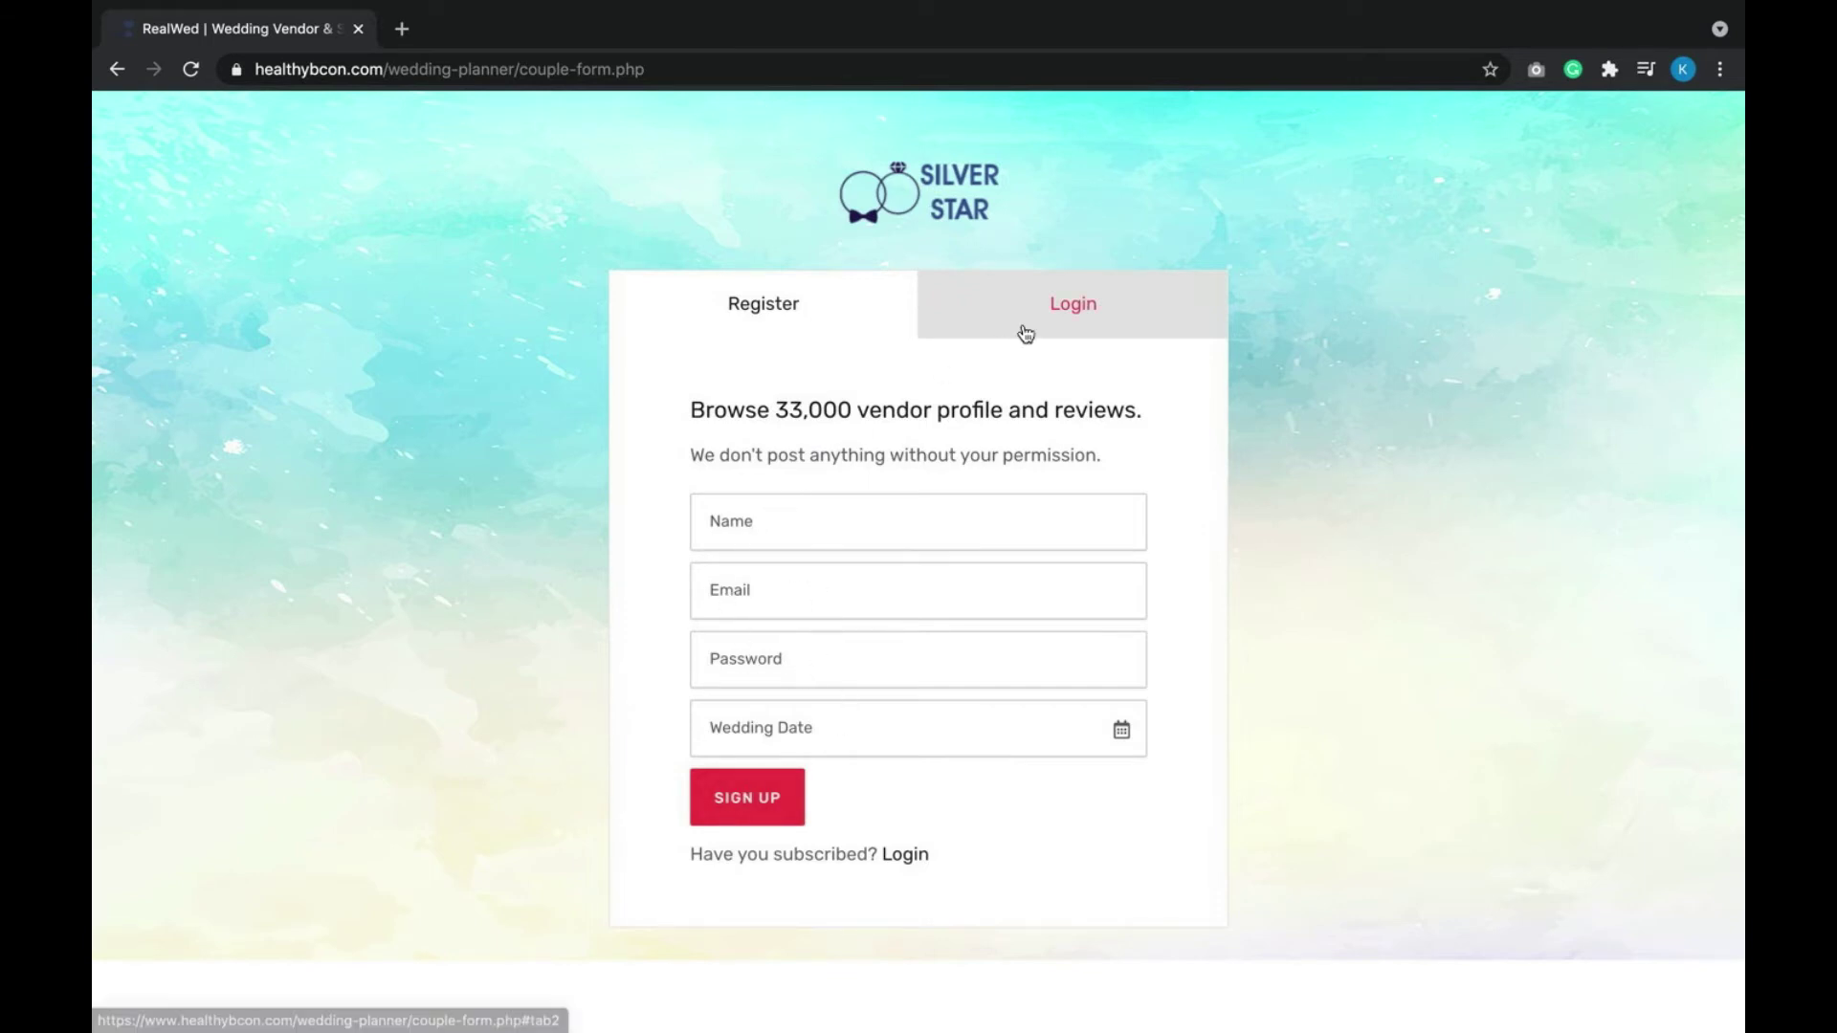
Log in on the customer Login tab with the saved e-mail and the account password.
{"action": "left_click", "coordinate": [1071, 307]}
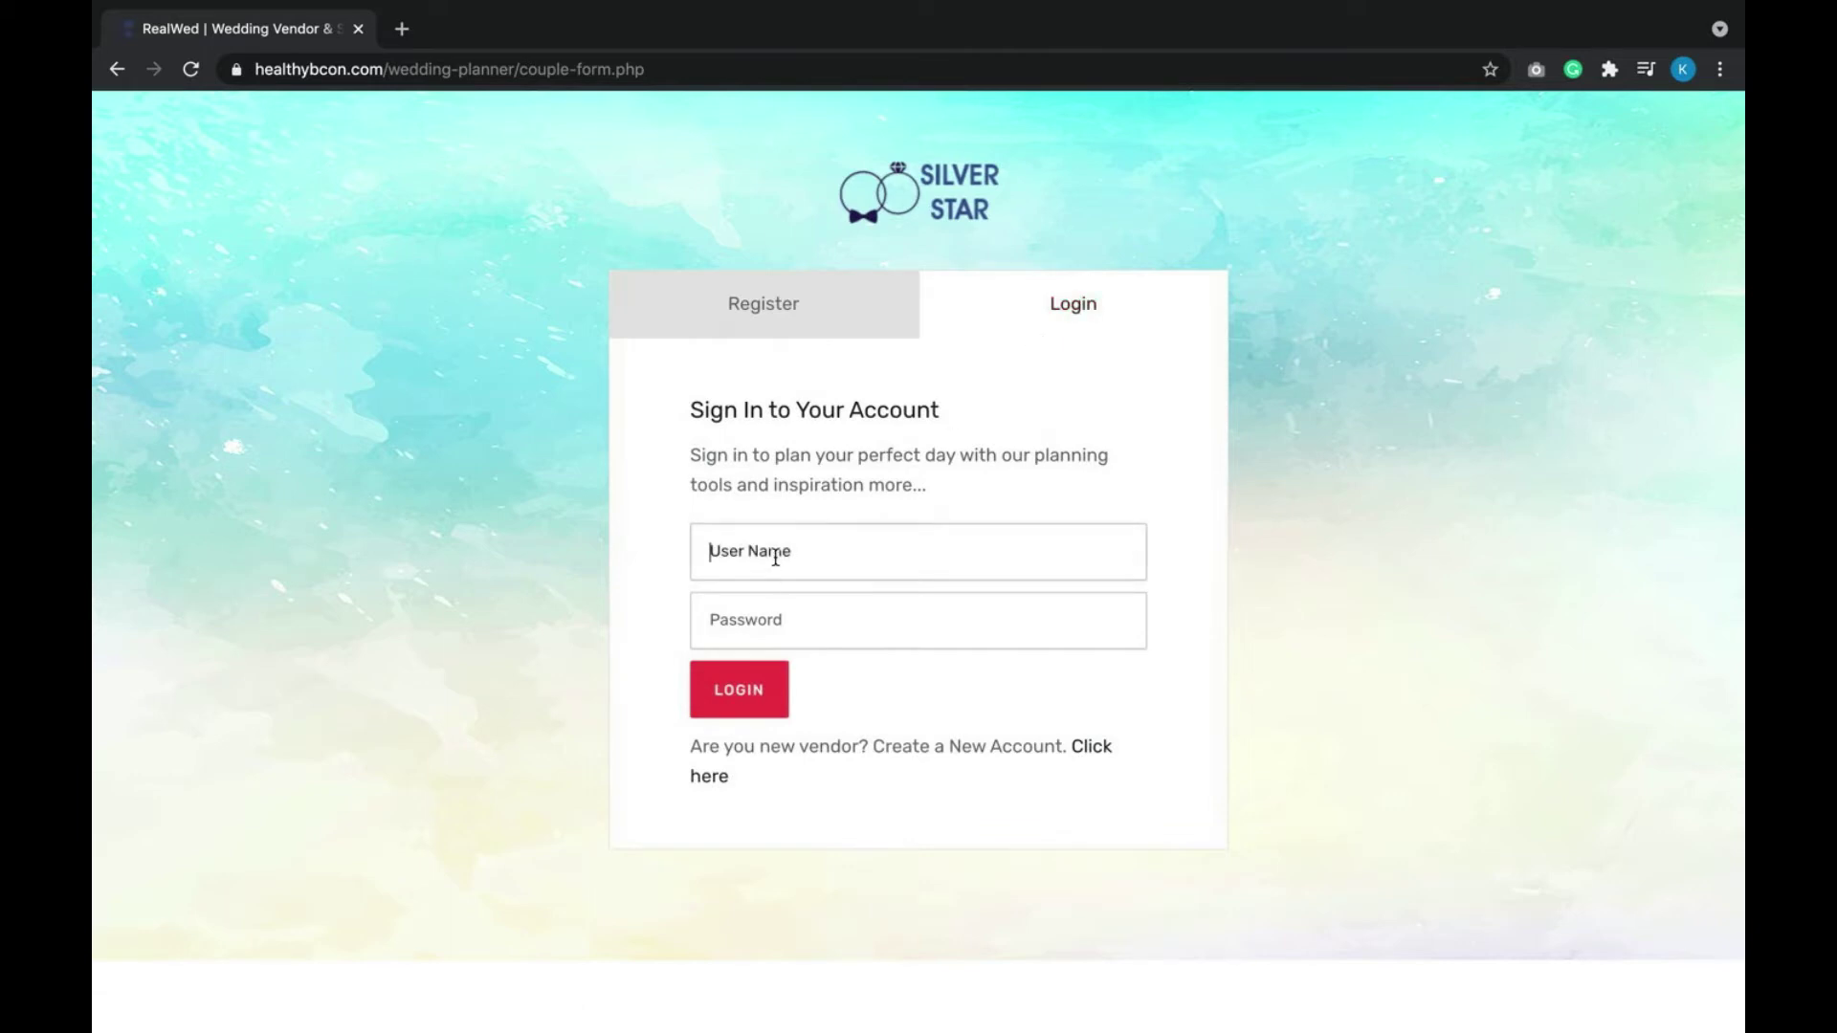
{"action": "left_click", "coordinate": [765, 552]}
{"action": "left_click", "coordinate": [773, 694]}
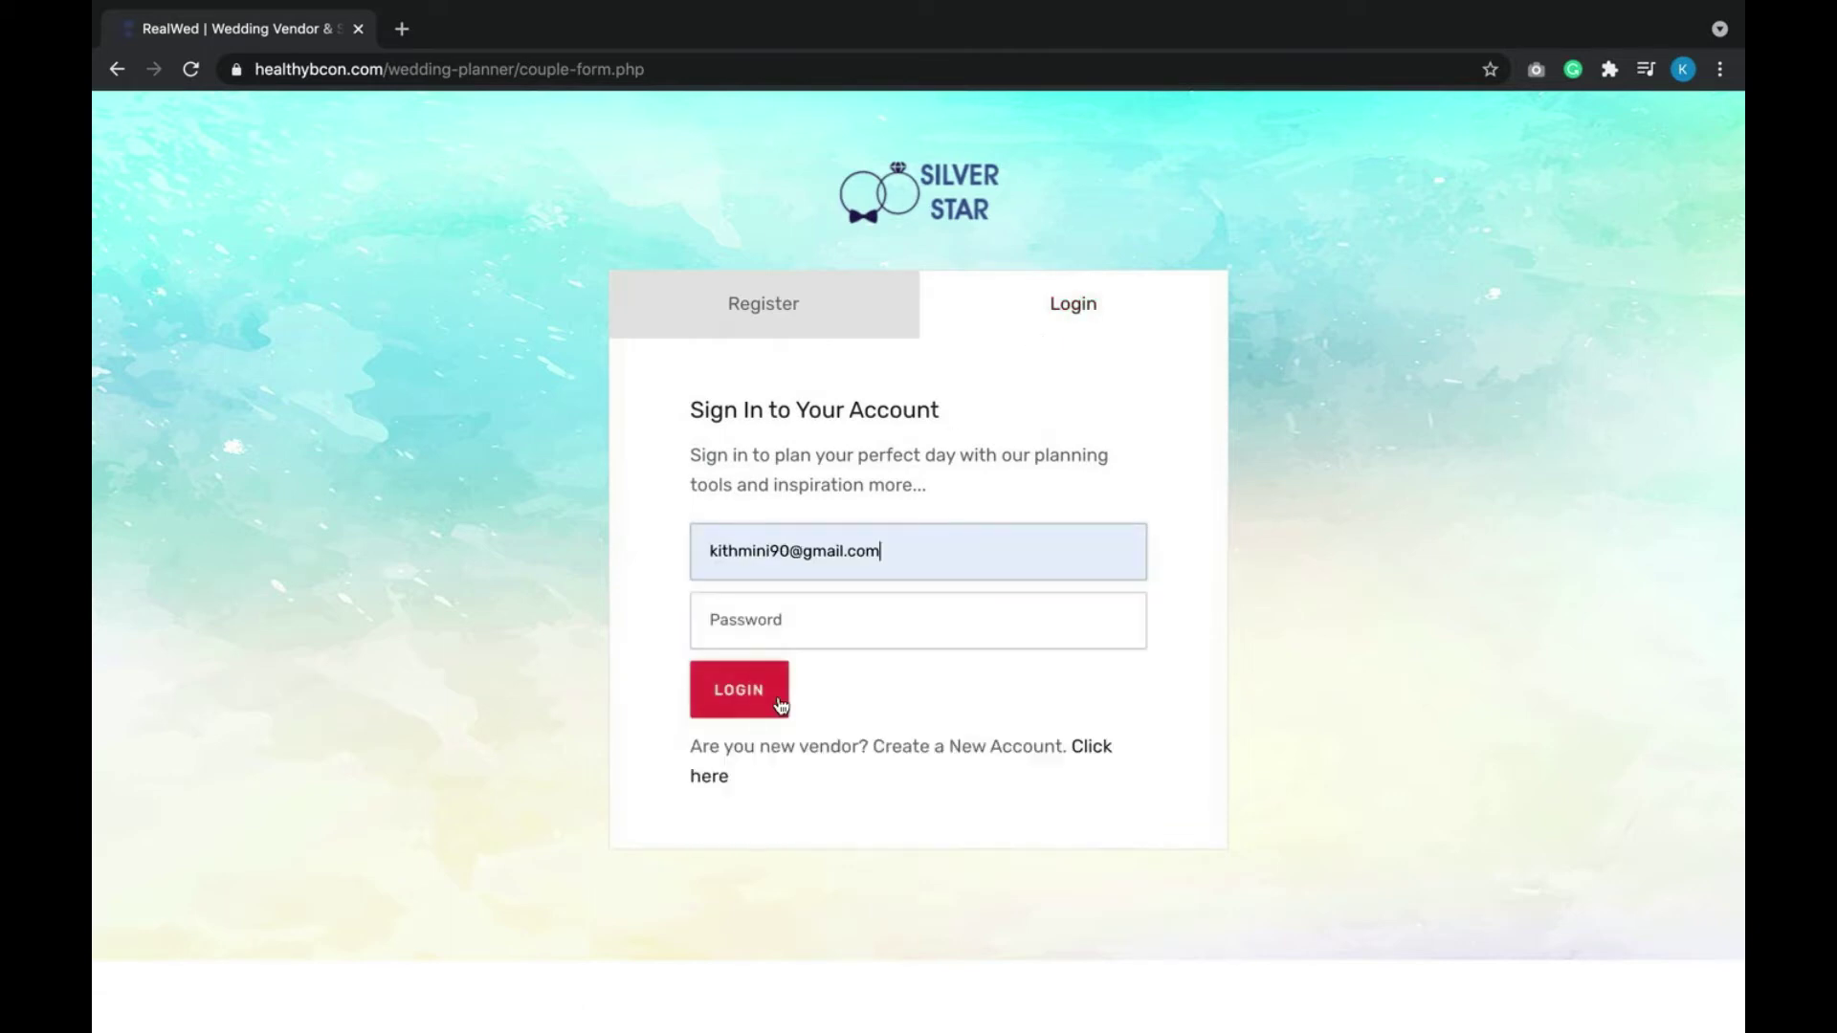
{"action": "left_click", "coordinate": [771, 622]}
{"action": "type", "text": "••"}
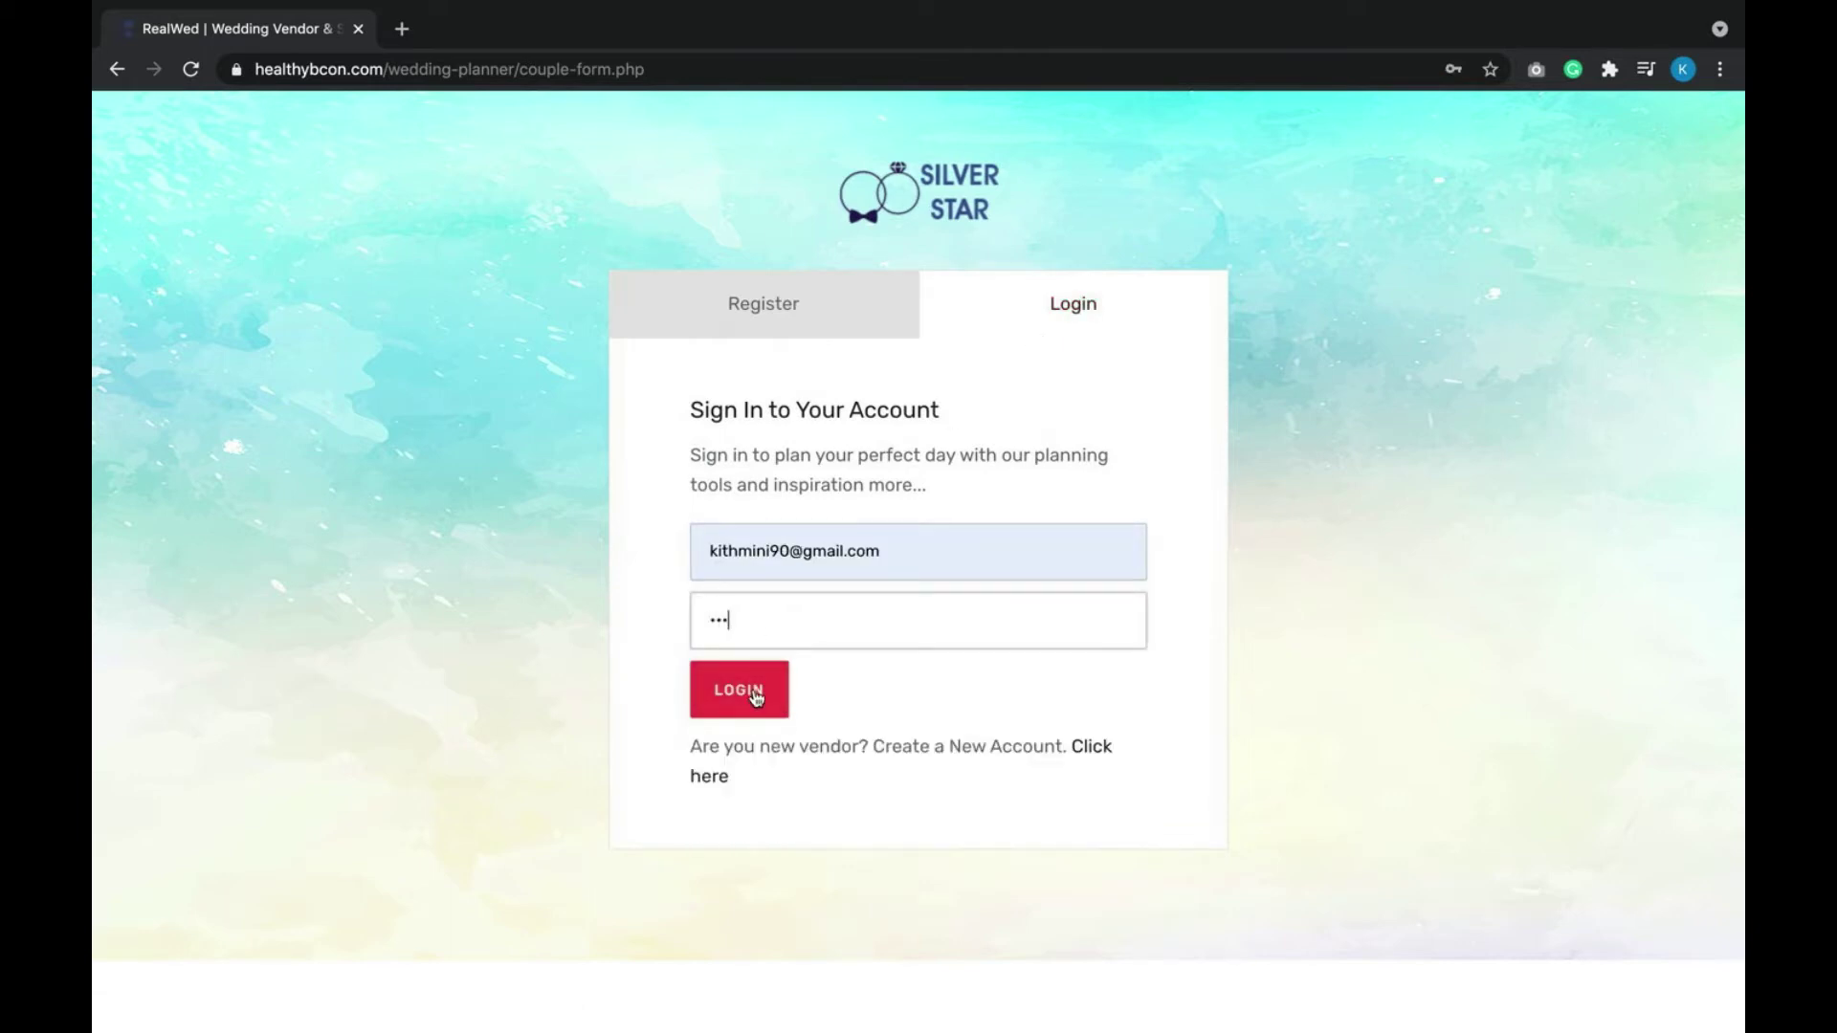
{"action": "left_click", "coordinate": [757, 698]}
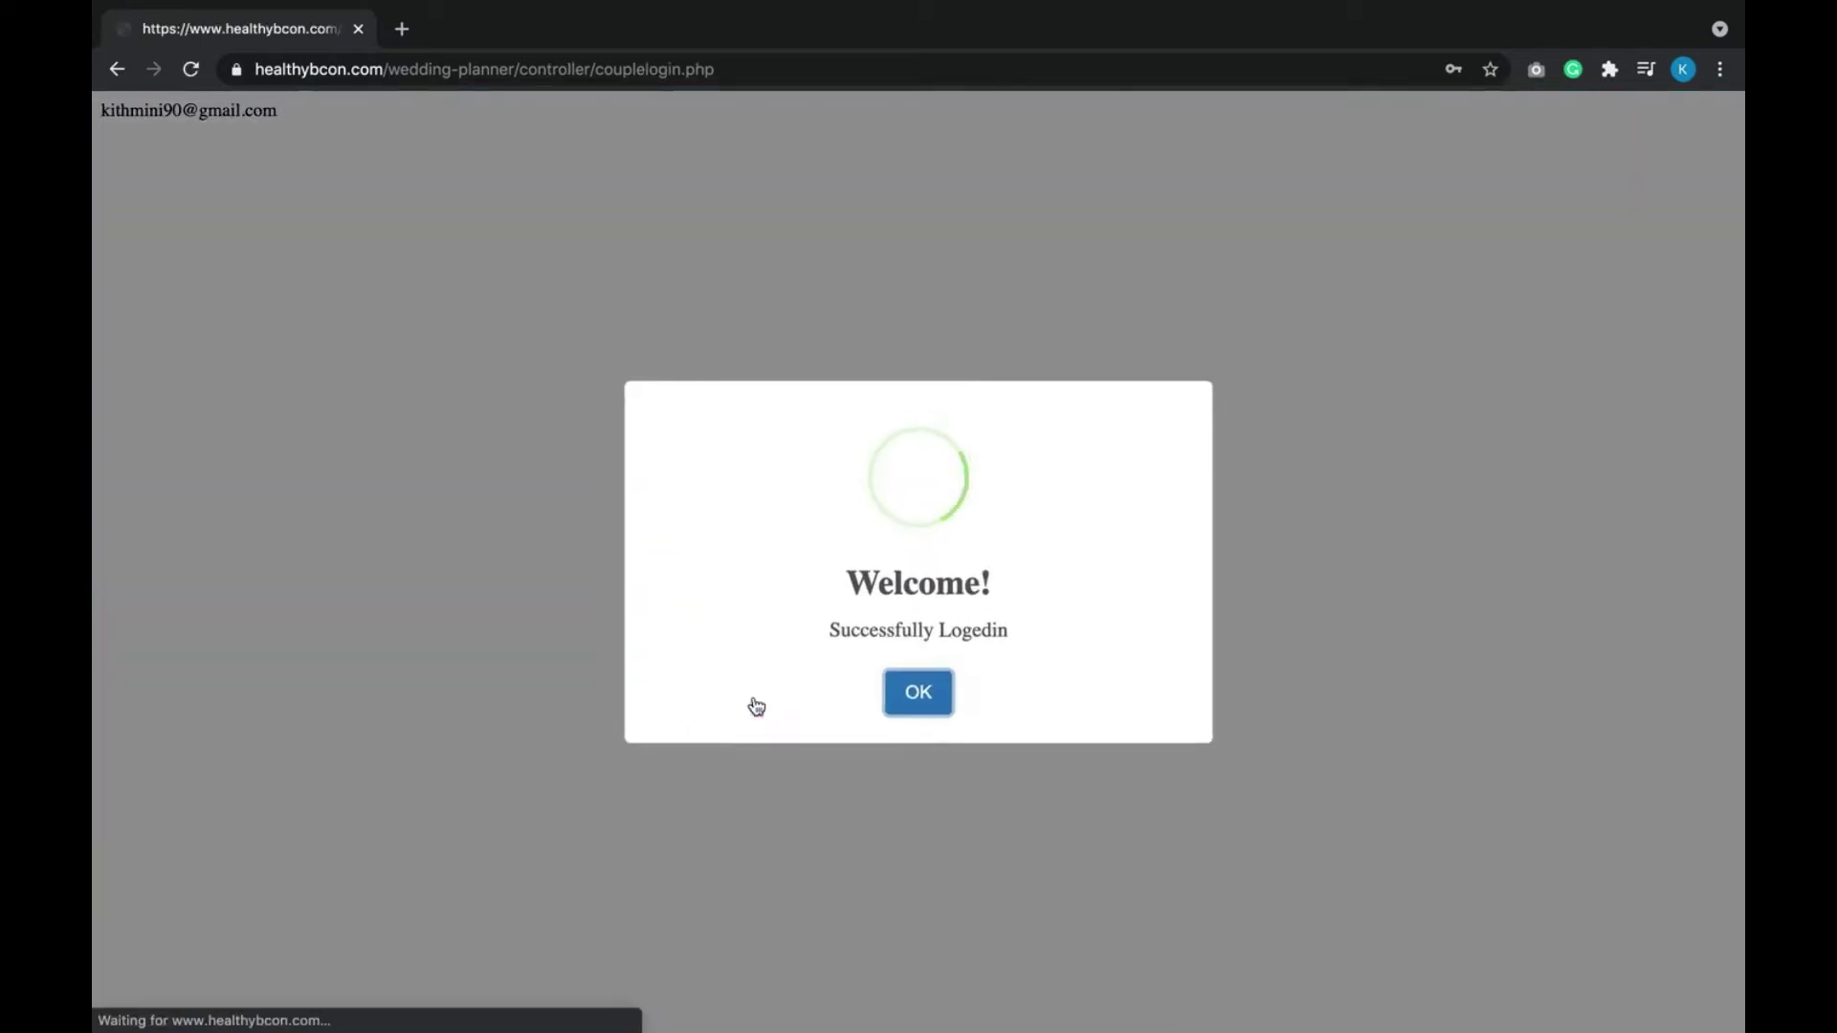
Dismiss the login welcome message and scroll through the Couple Dashboard.
{"action": "left_click", "coordinate": [934, 693]}
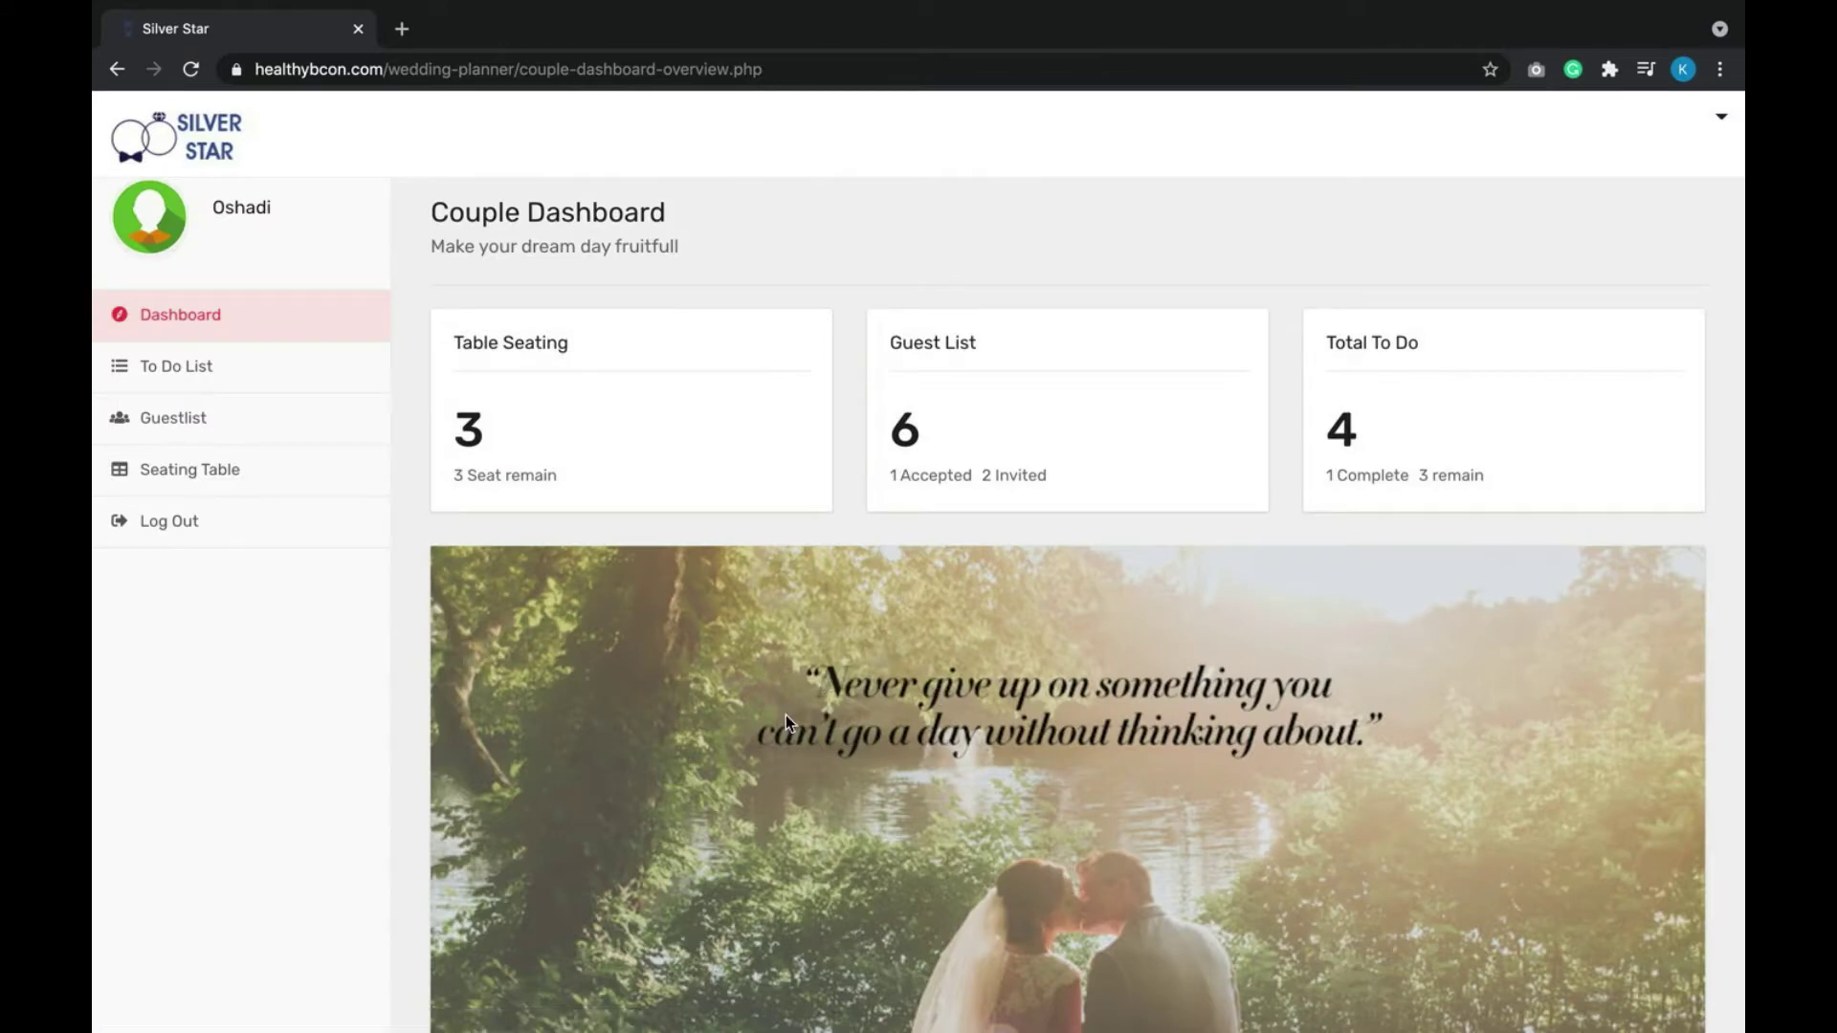
{"action": "scroll", "coordinate": [784, 715], "scroll_direction": "down", "scroll_amount": 4}
{"action": "scroll", "coordinate": [784, 714], "scroll_direction": "up", "scroll_amount": 3}
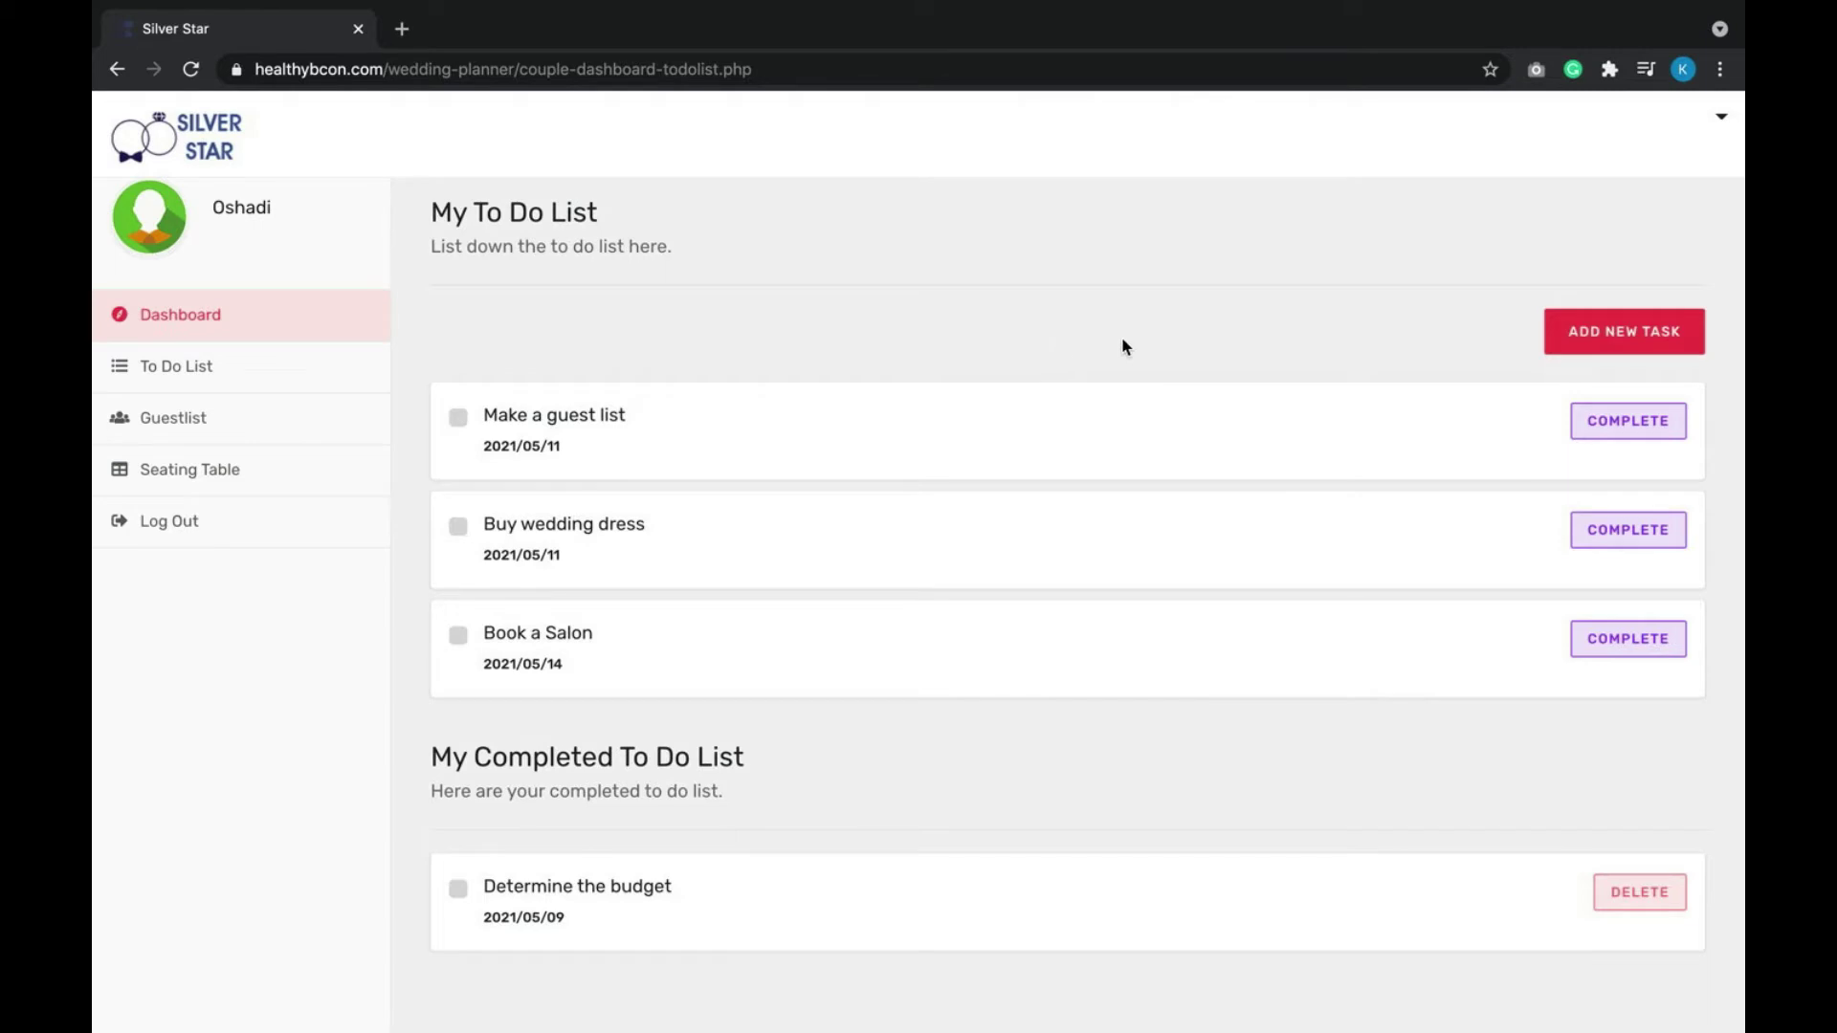
Add a new 'Book hotel' to-do task dated 18 May 2021.
{"action": "left_click", "coordinate": [1679, 331]}
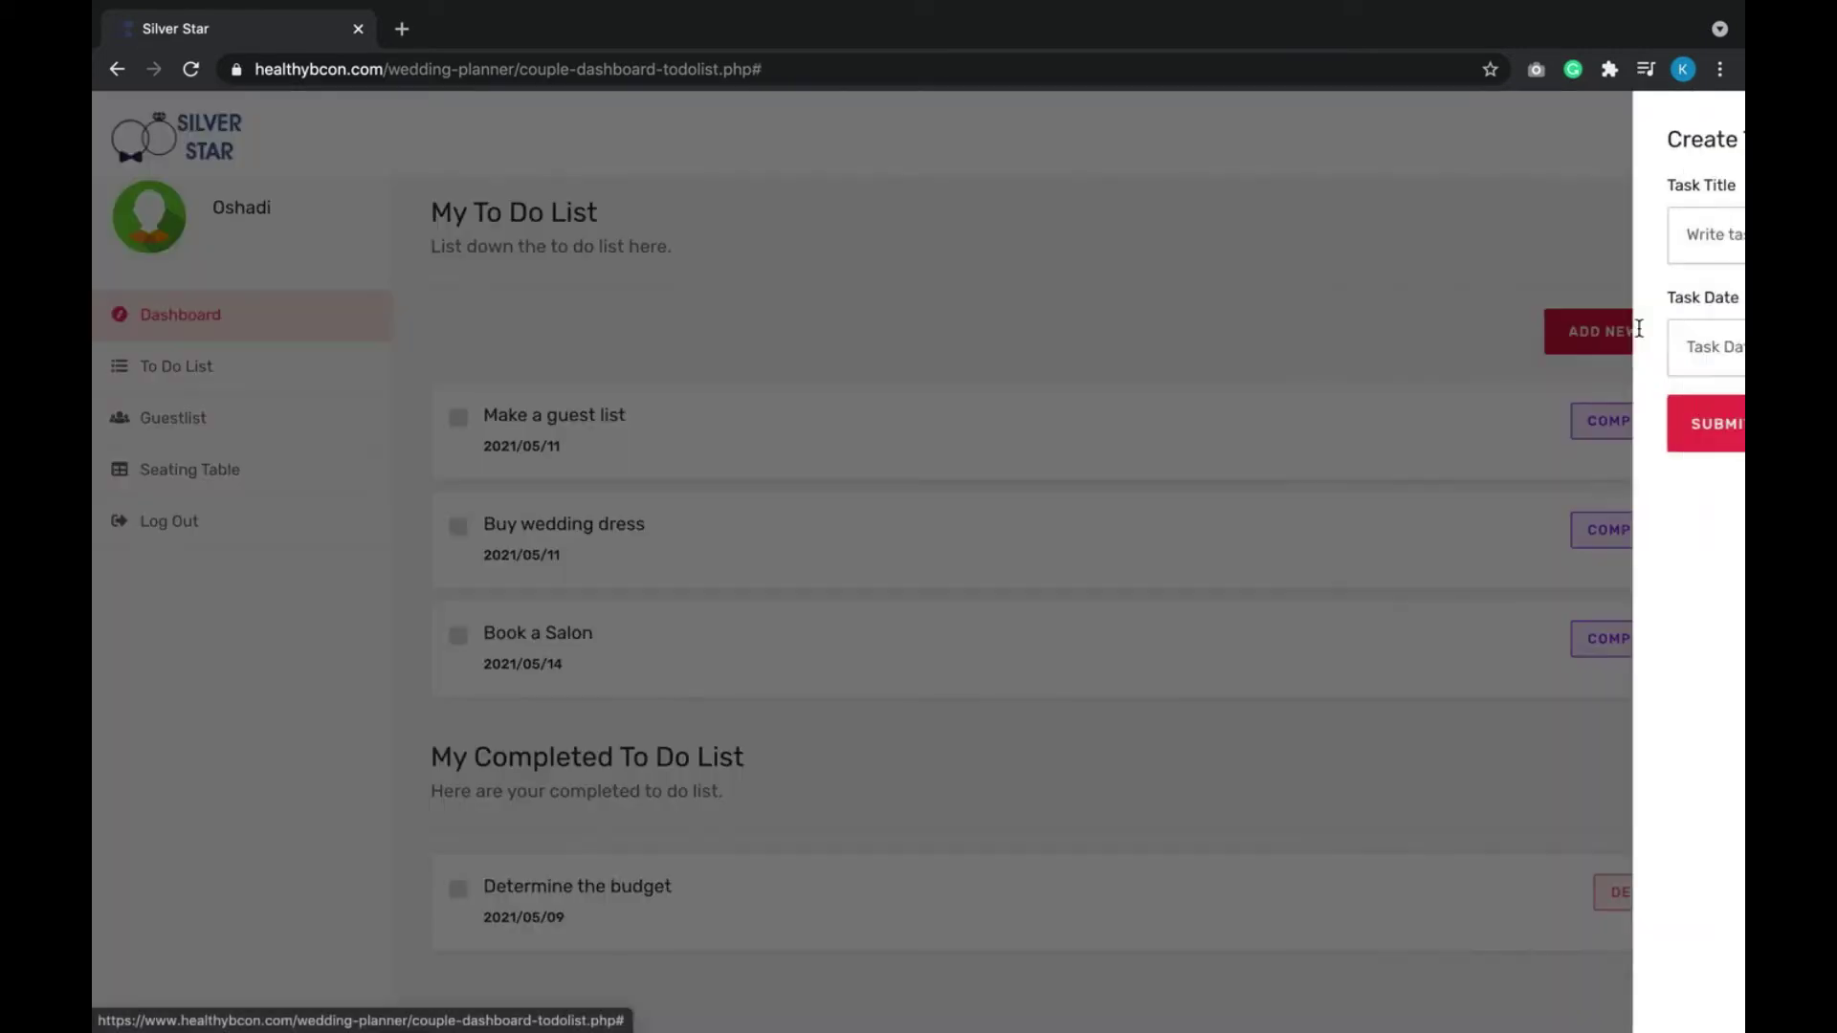
{"action": "left_click", "coordinate": [1477, 248]}
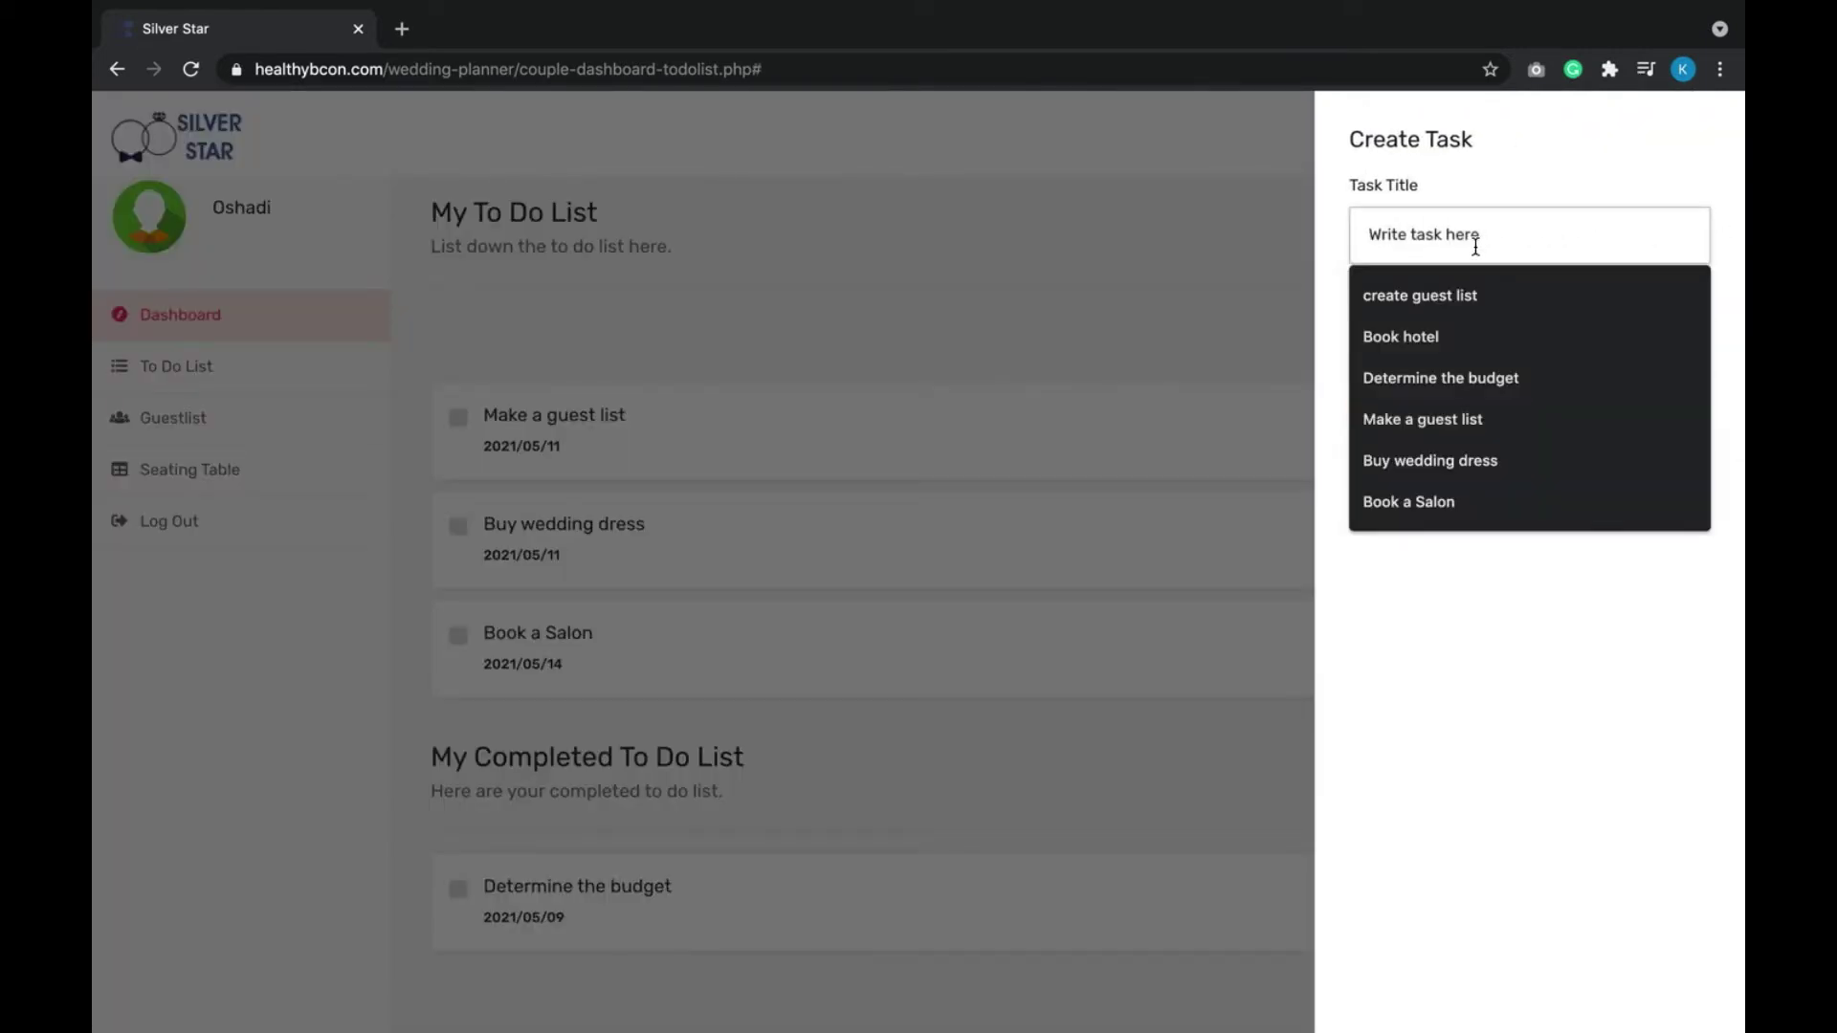
{"action": "type", "text": "Book"}
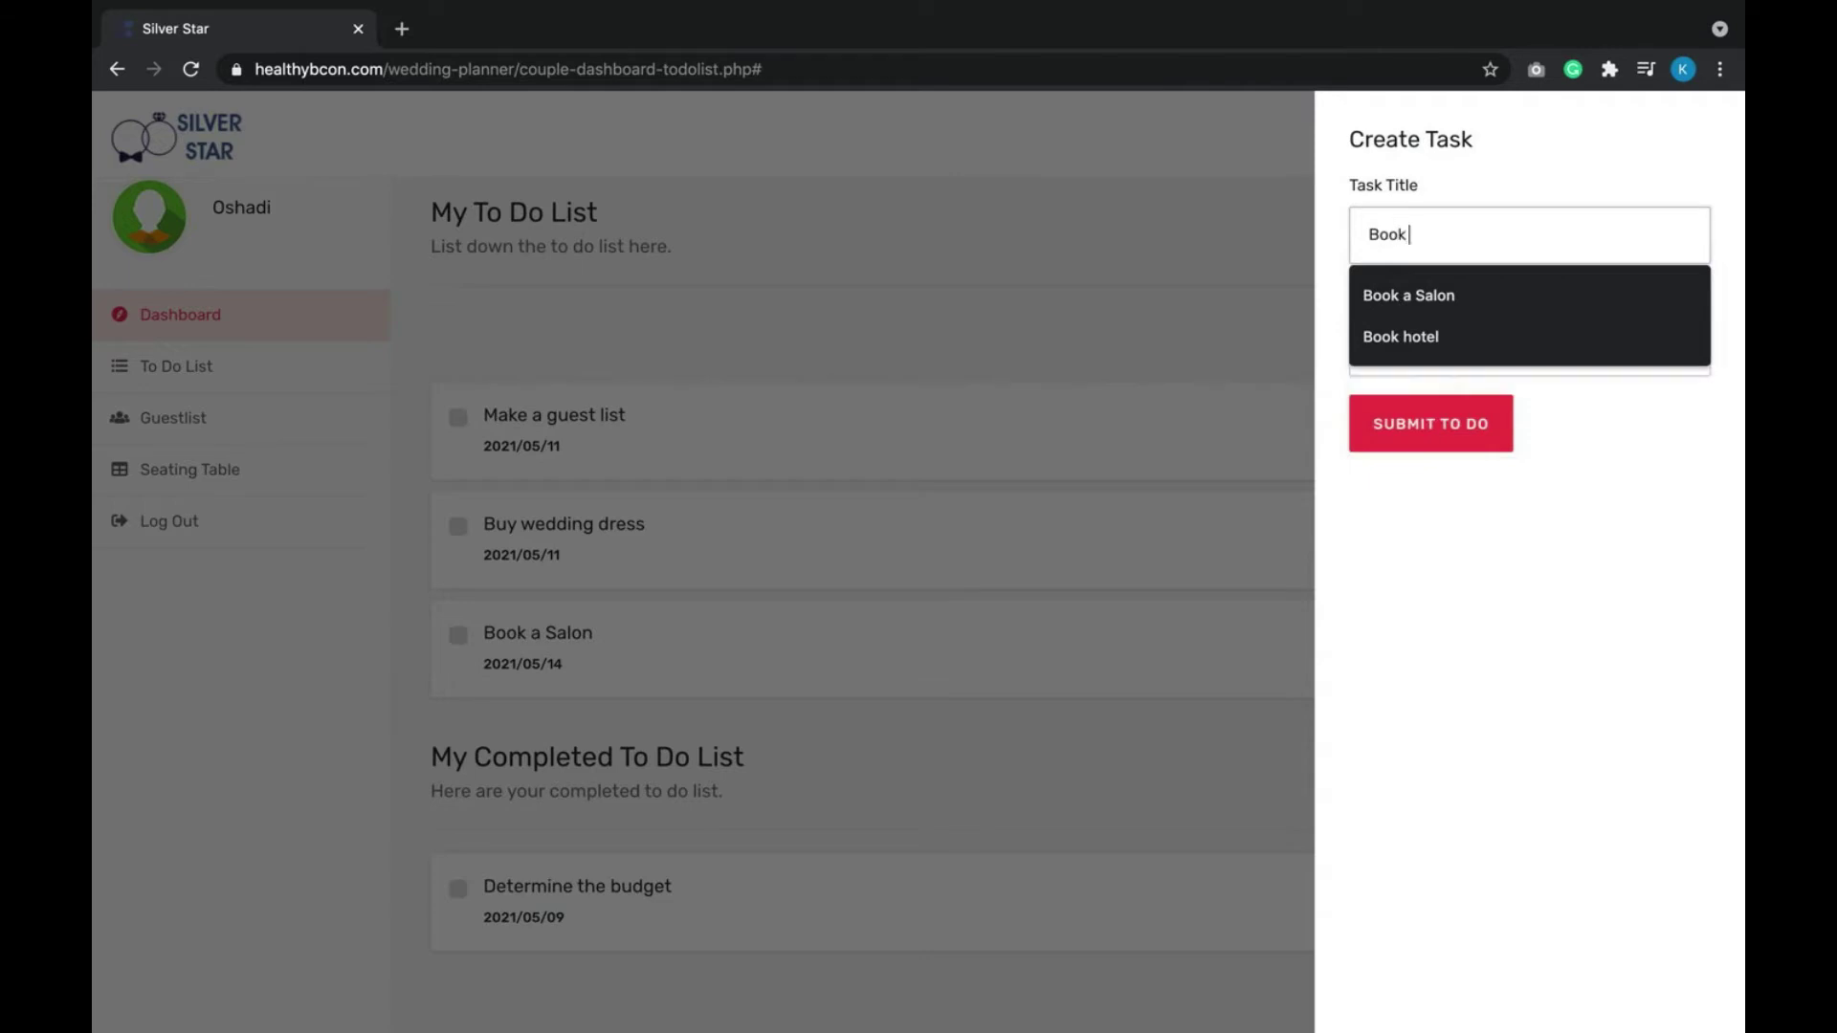
{"action": "type", "text": " hotel"}
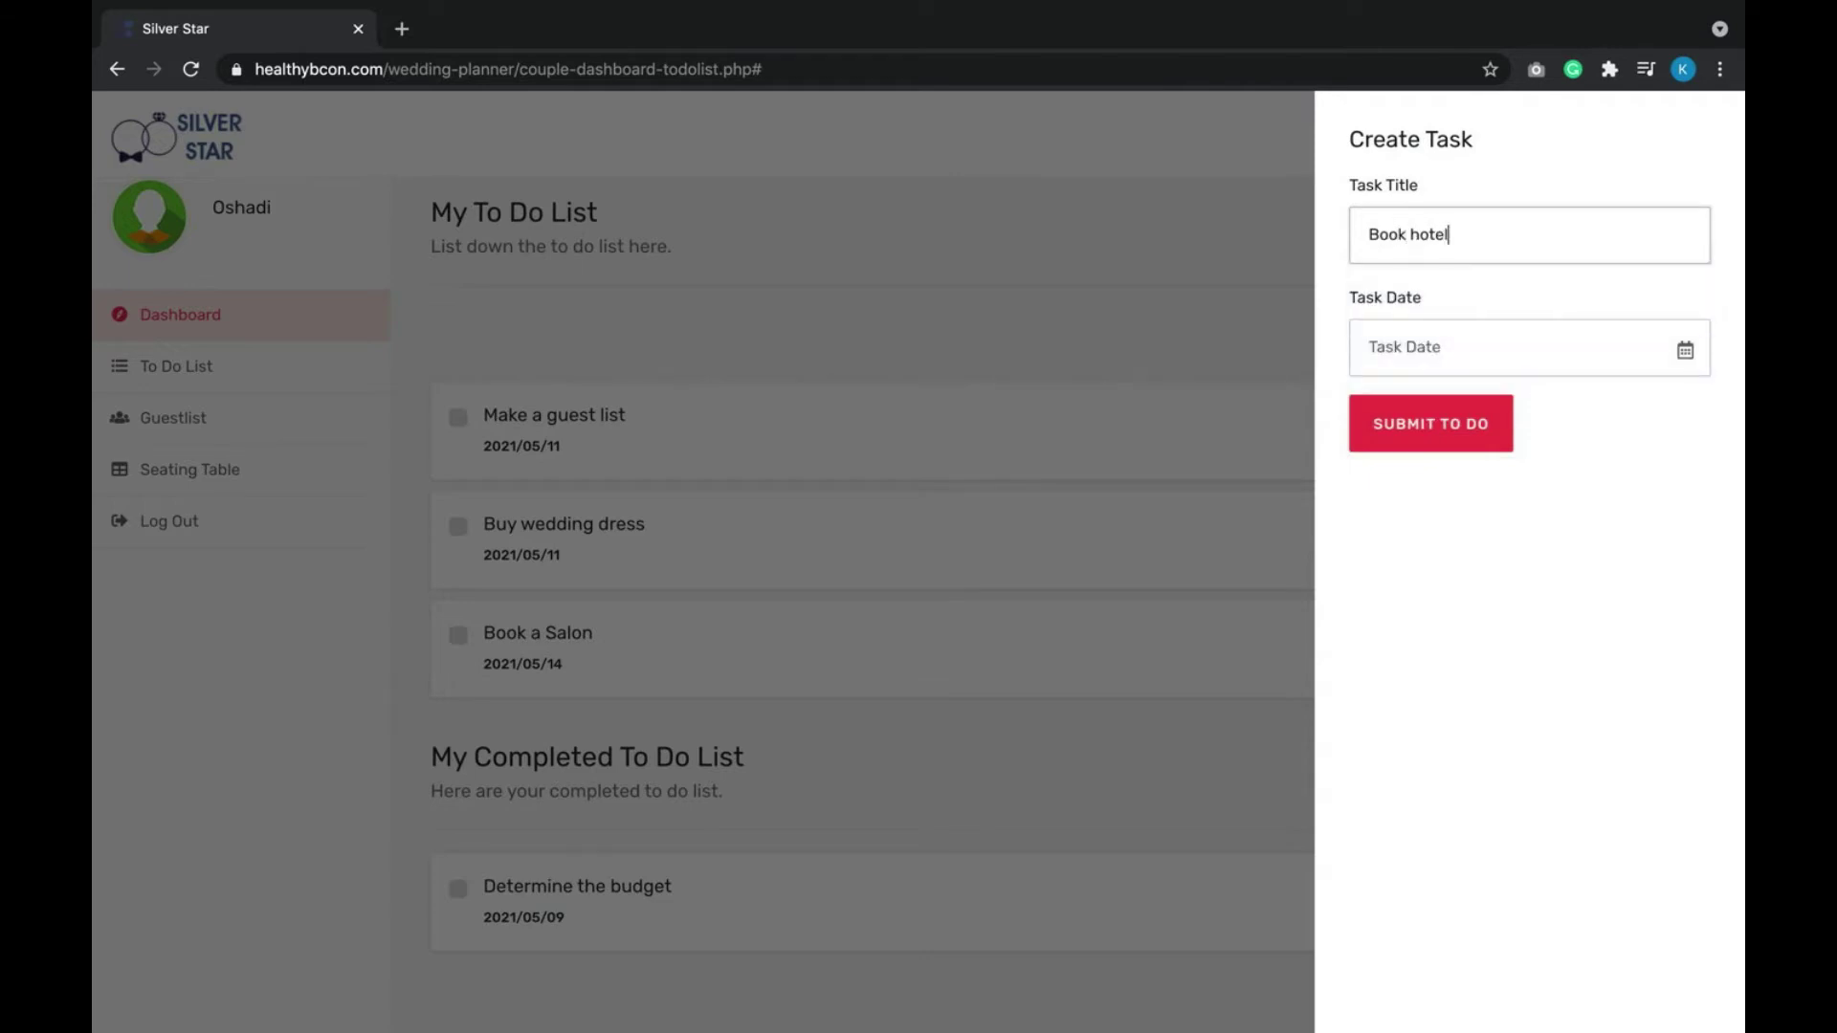
{"action": "left_click", "coordinate": [1425, 346]}
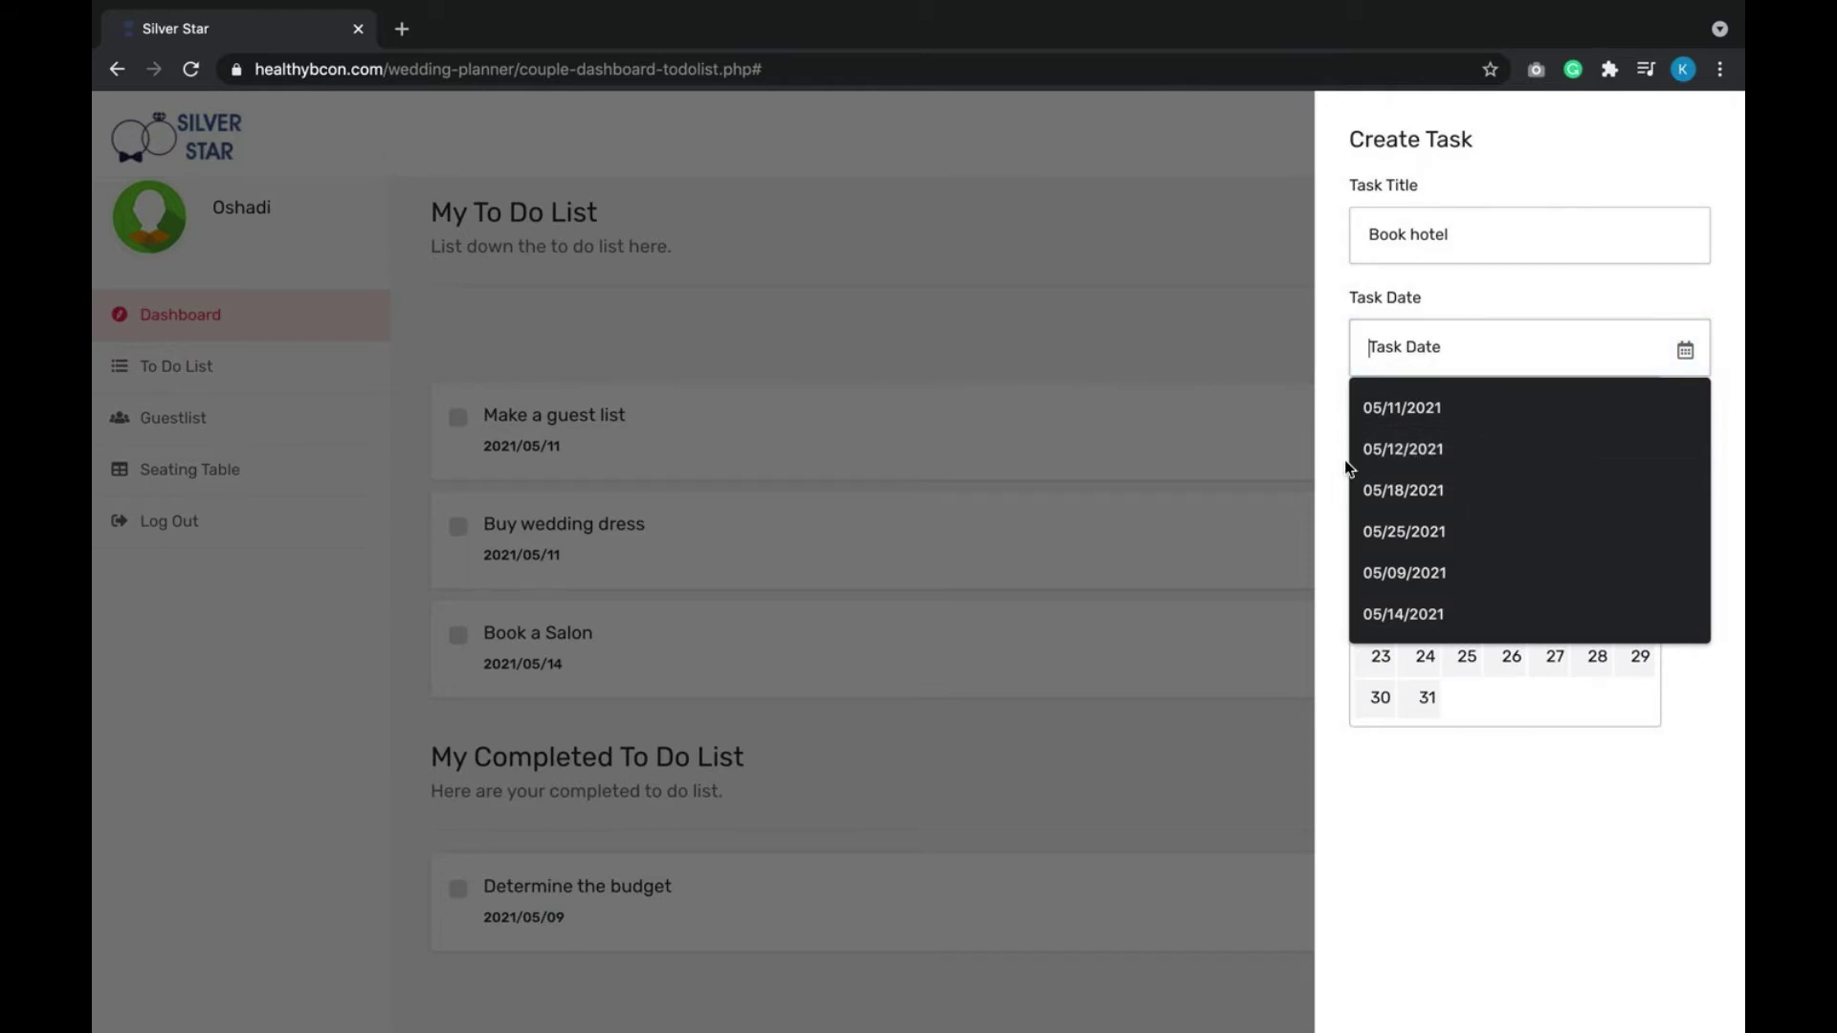
{"action": "key", "text": "Escape"}
{"action": "left_click", "coordinate": [1466, 617]}
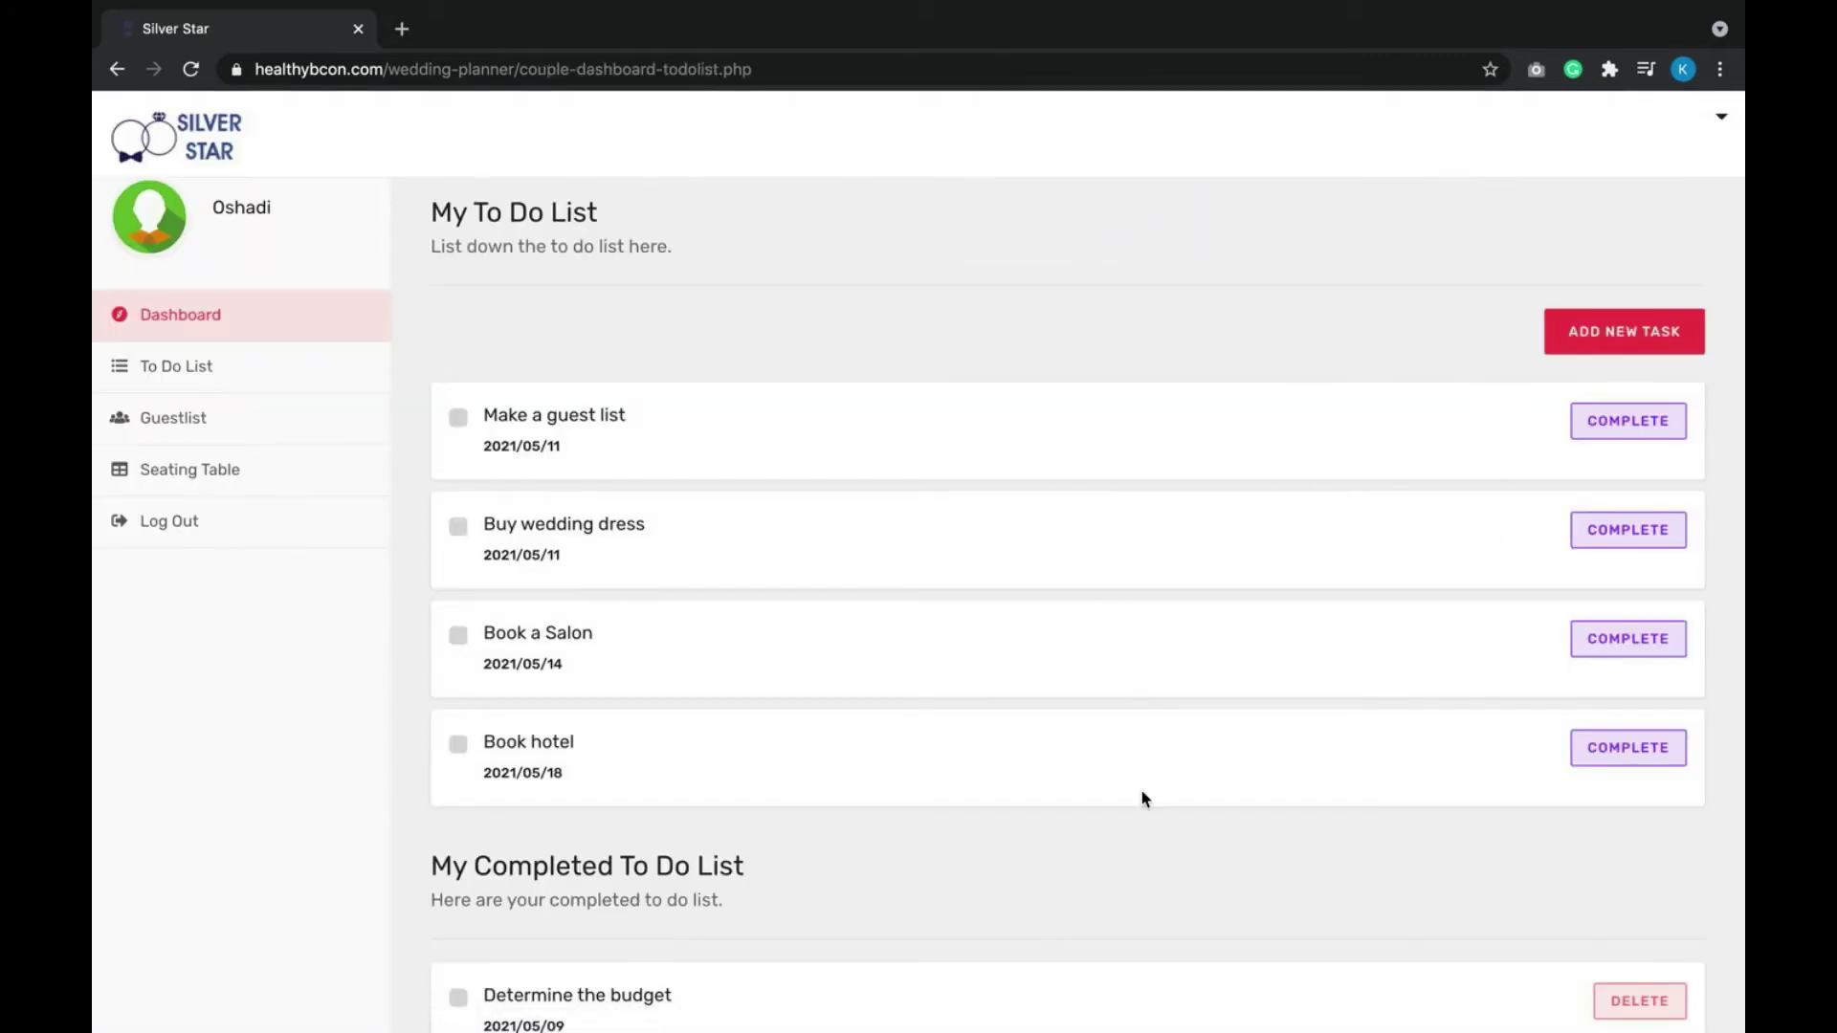
Mark the Book hotel task as complete.
{"action": "scroll", "coordinate": [1145, 798], "scroll_direction": "down", "scroll_amount": 1}
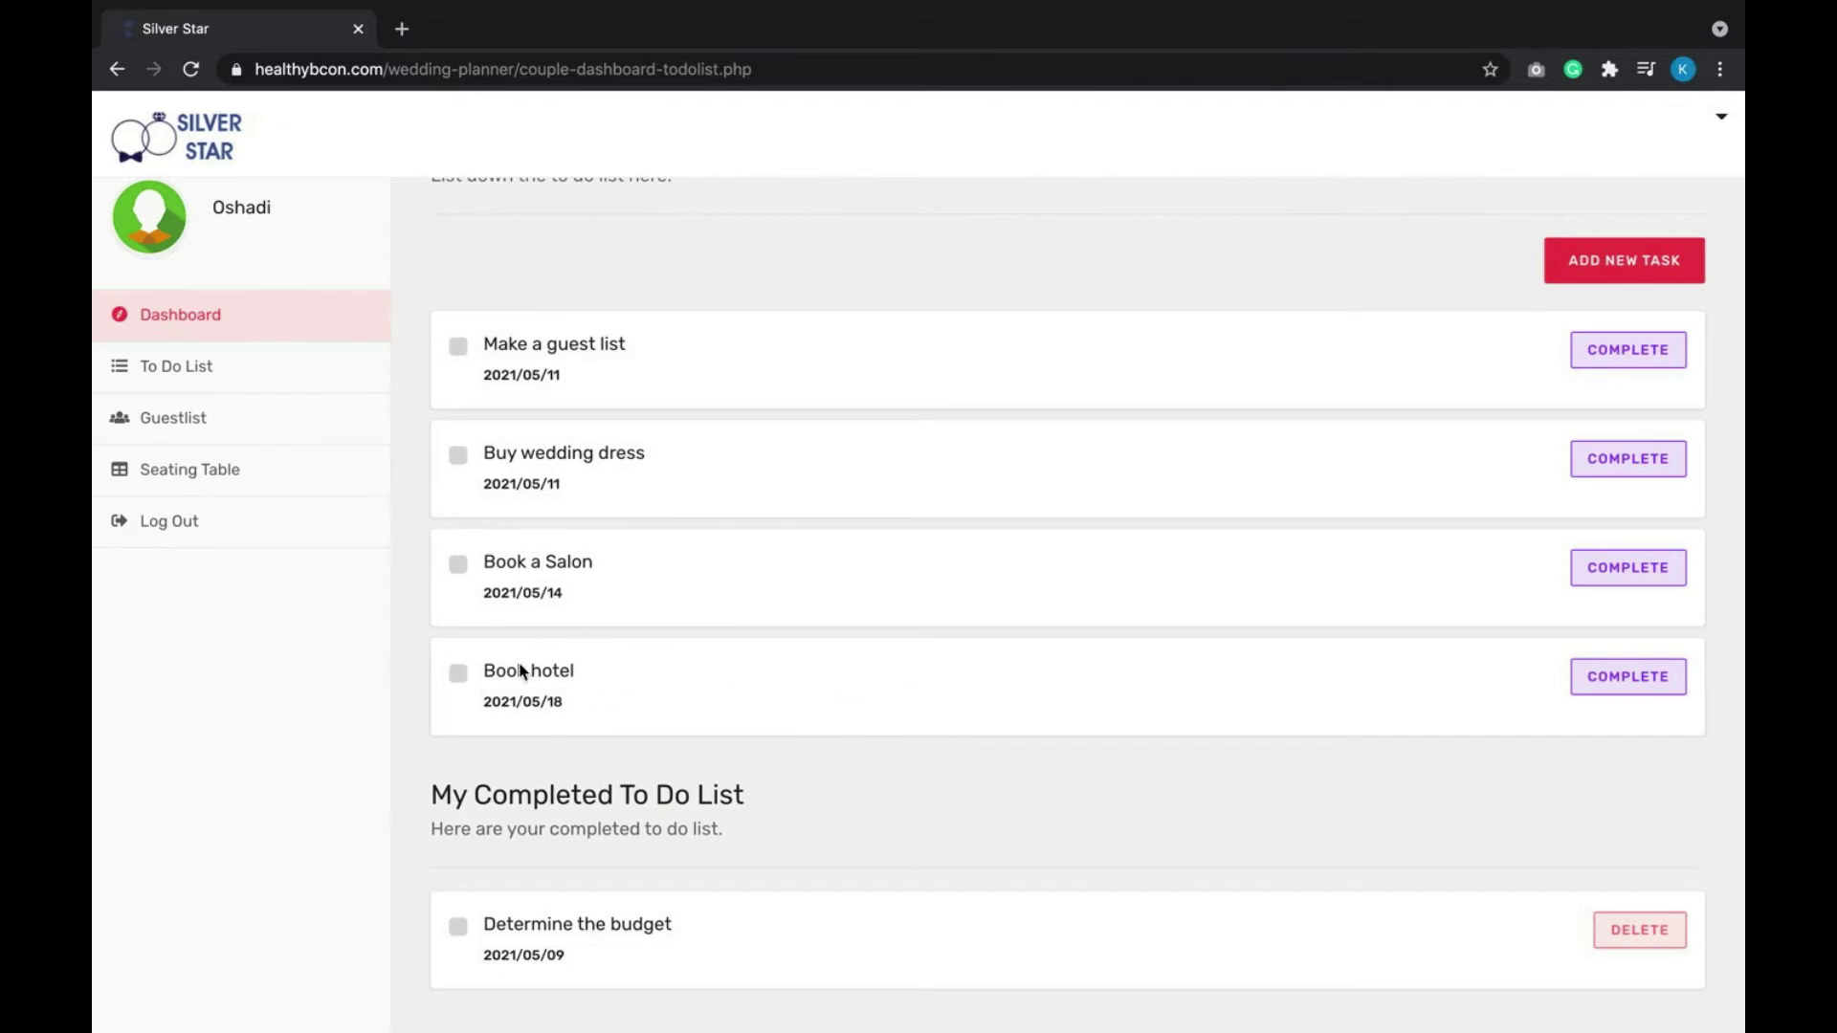
{"action": "scroll", "coordinate": [900, 715], "scroll_direction": "down", "scroll_amount": 1}
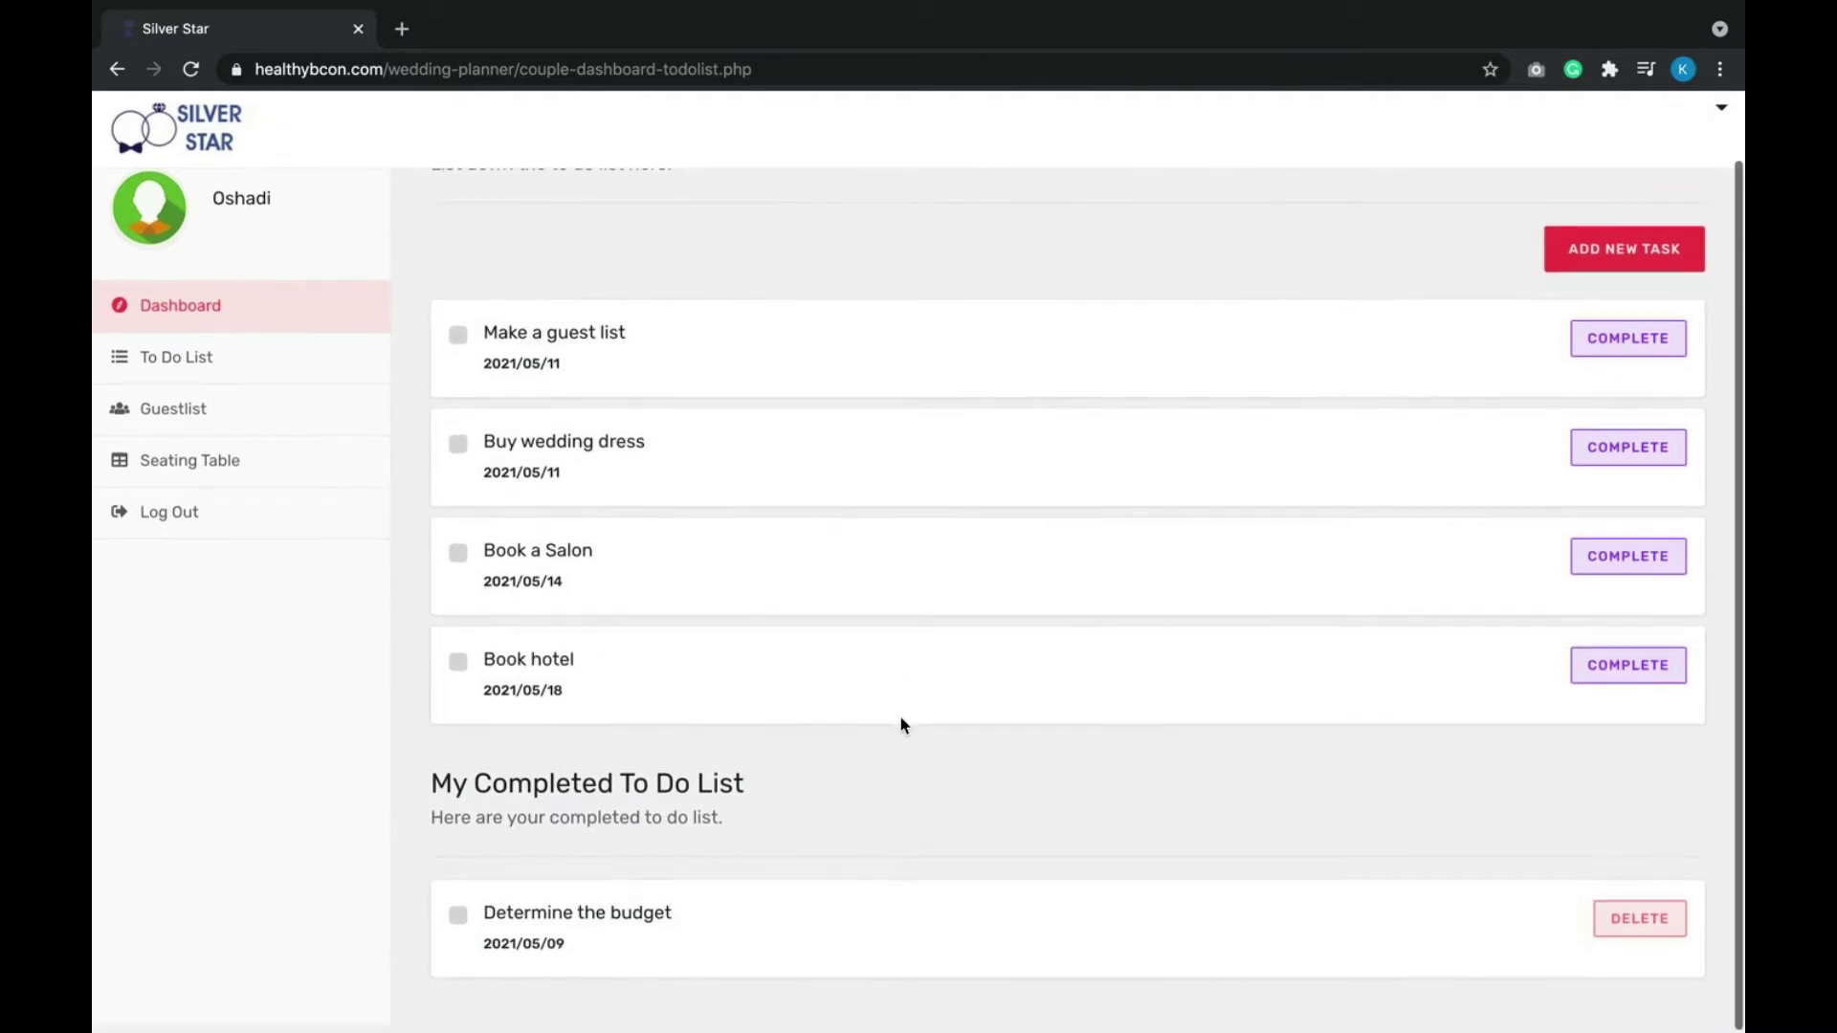
{"action": "left_click", "coordinate": [1612, 687]}
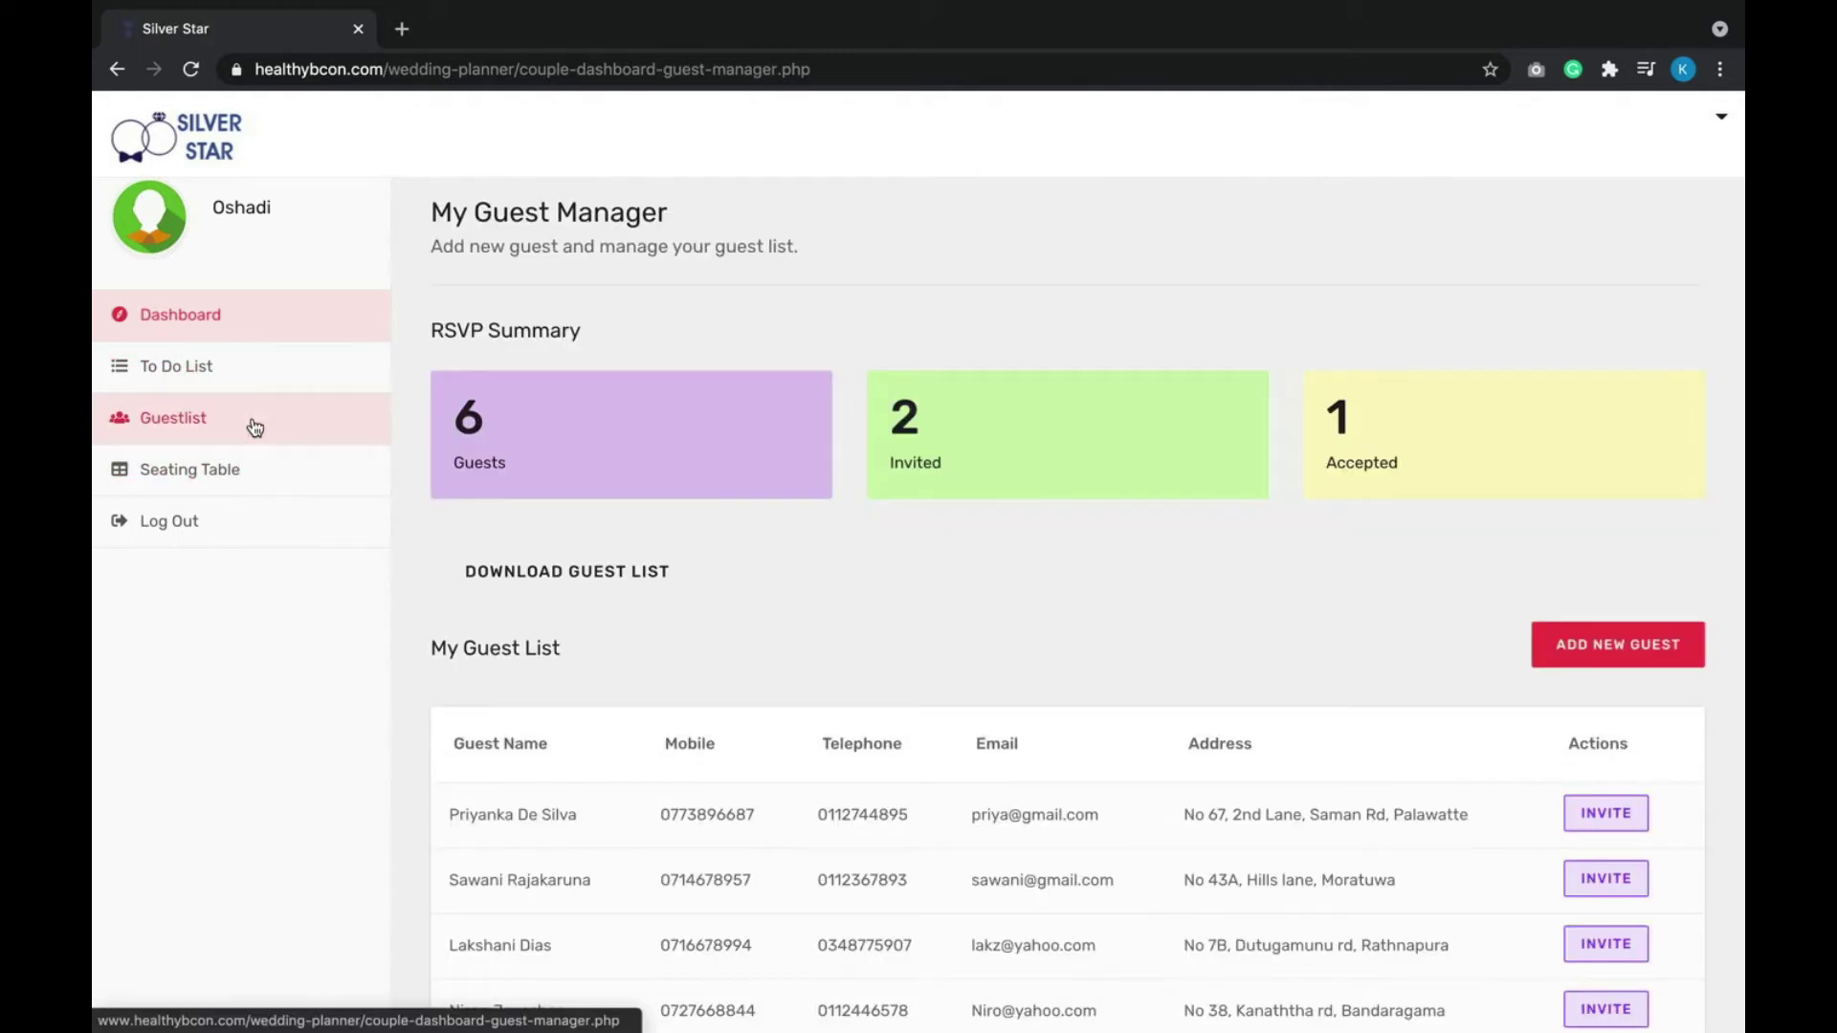
Scroll through the Guest Manager's RSVP summary and guest, invited and accepted lists.
{"action": "scroll", "coordinate": [876, 579], "scroll_direction": "down", "scroll_amount": 1}
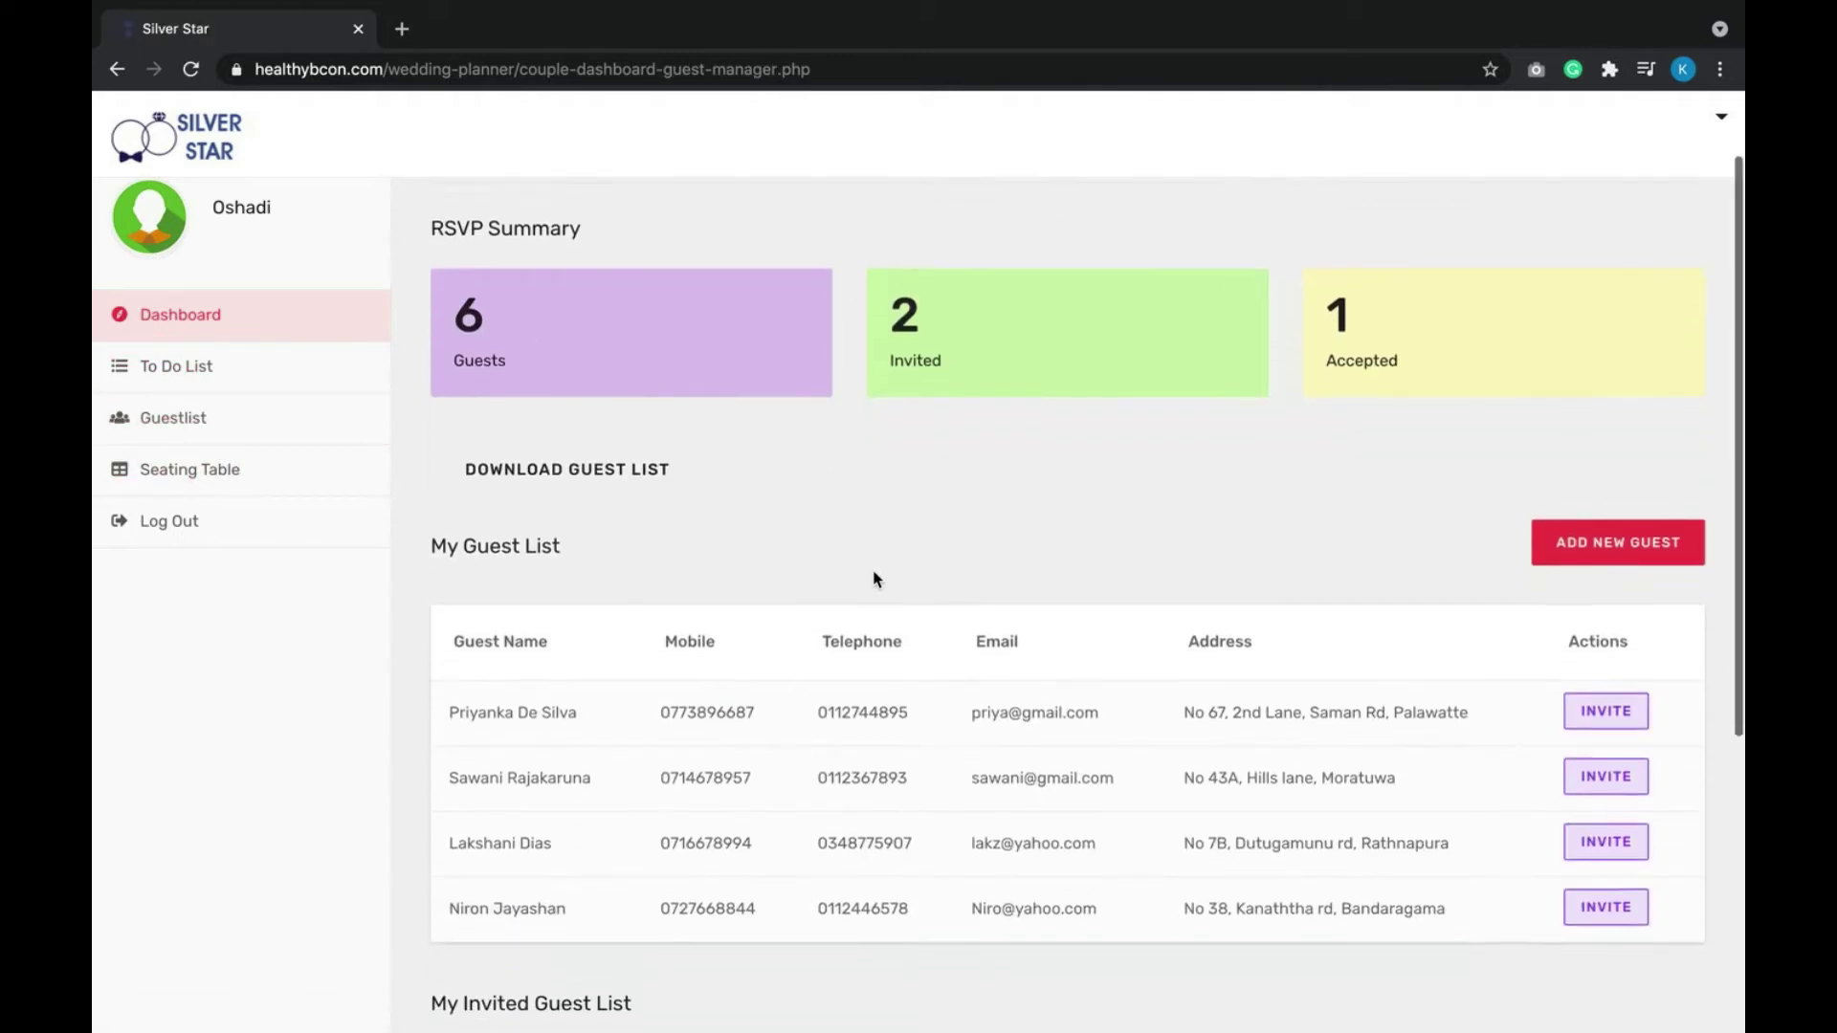
{"action": "scroll", "coordinate": [875, 579], "scroll_direction": "down", "scroll_amount": 4}
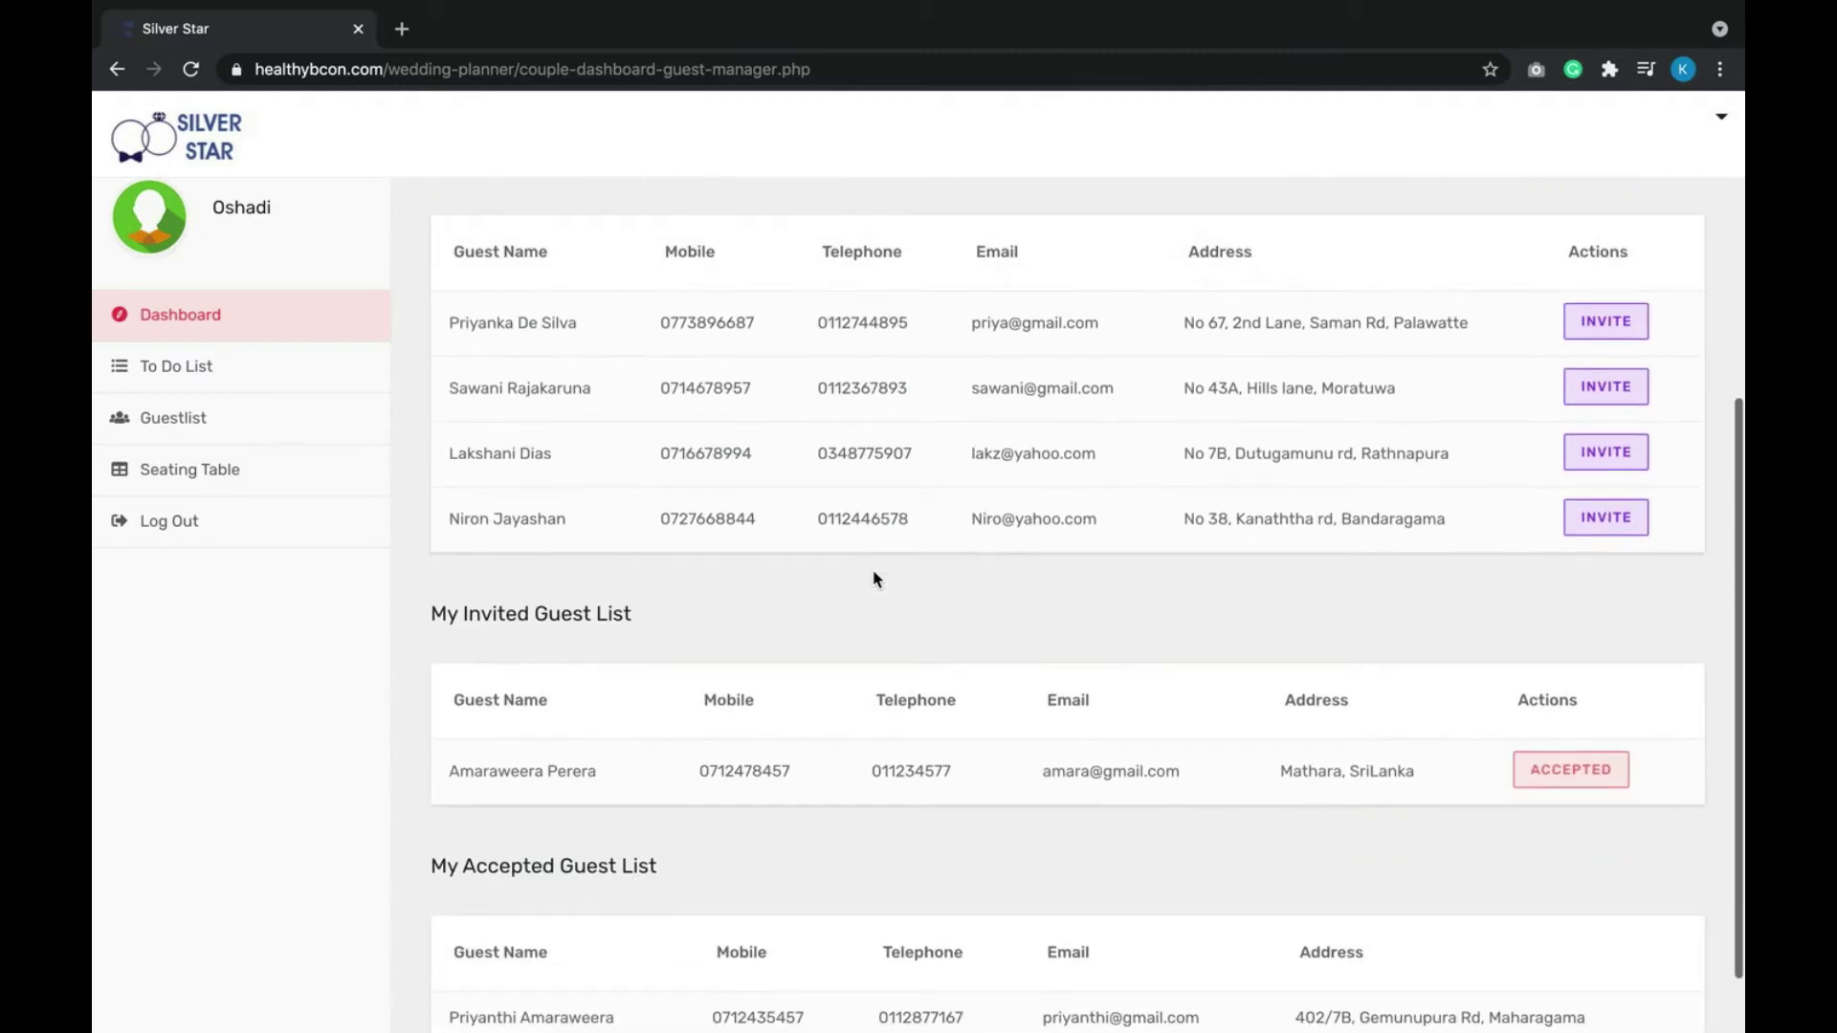
{"action": "scroll", "coordinate": [876, 579], "scroll_direction": "up", "scroll_amount": 3}
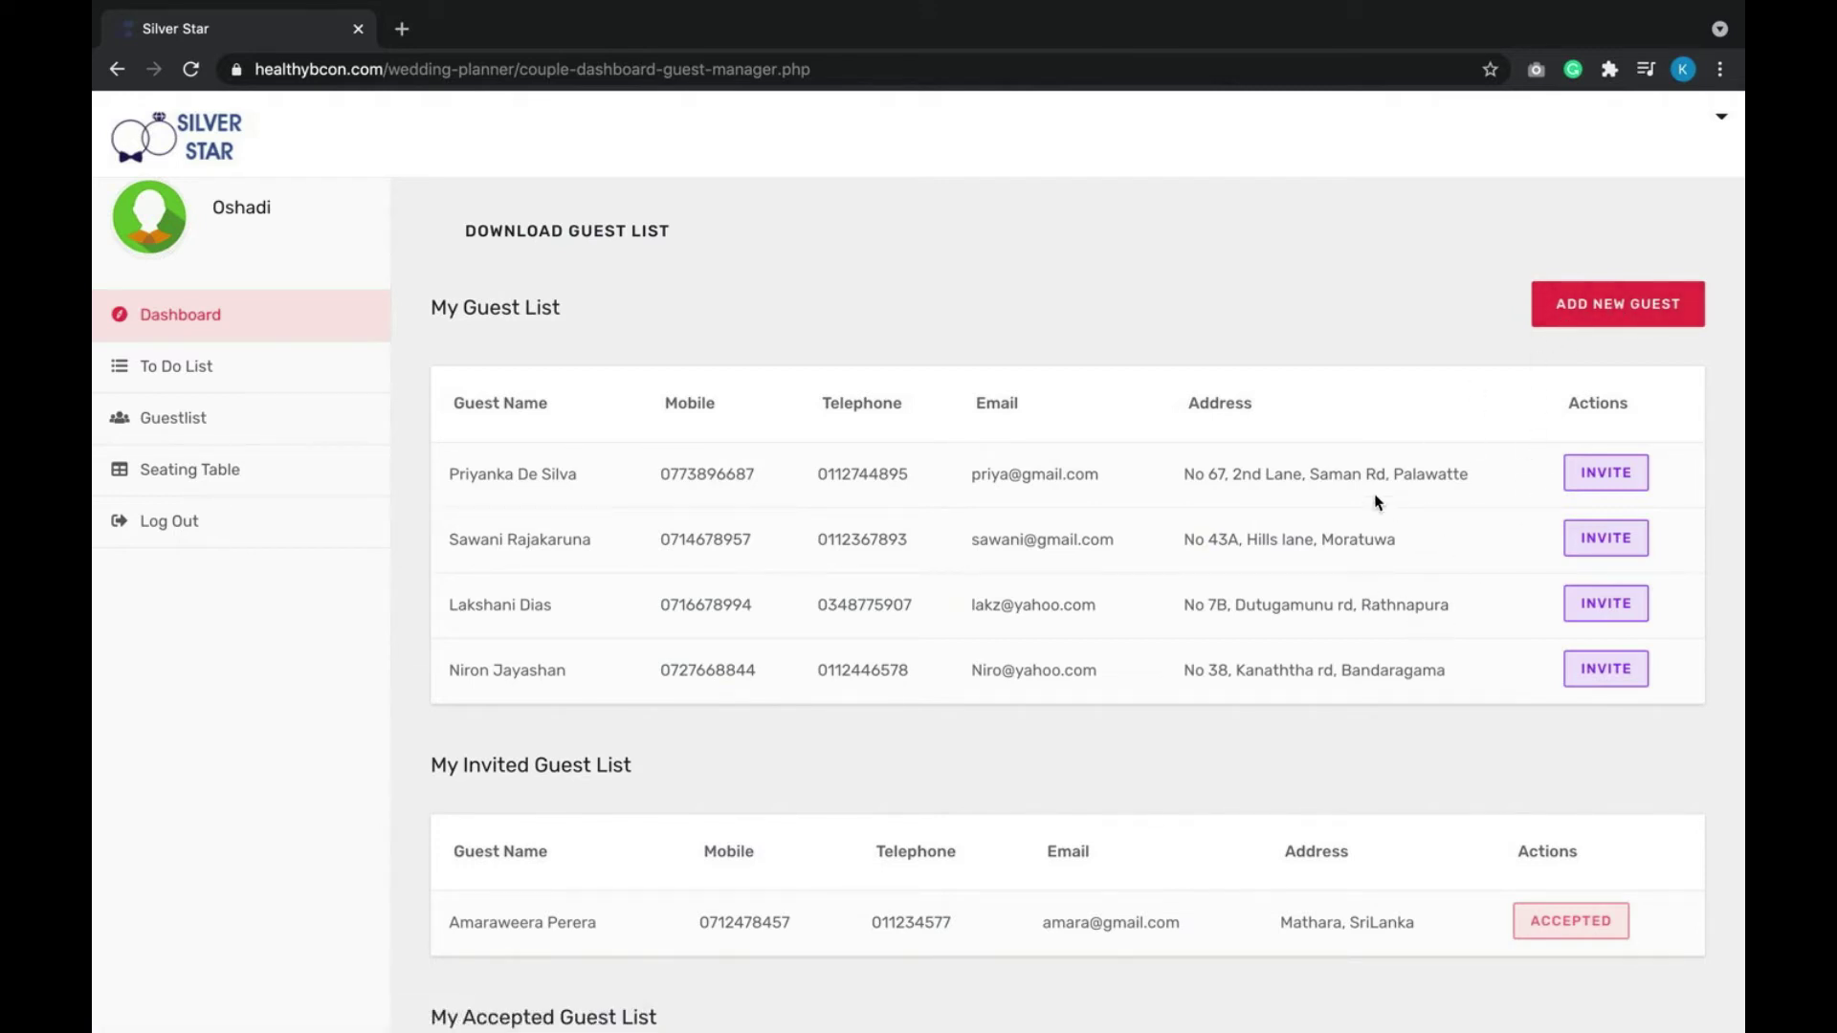
{"action": "scroll", "coordinate": [1489, 718], "scroll_direction": "down", "scroll_amount": 1}
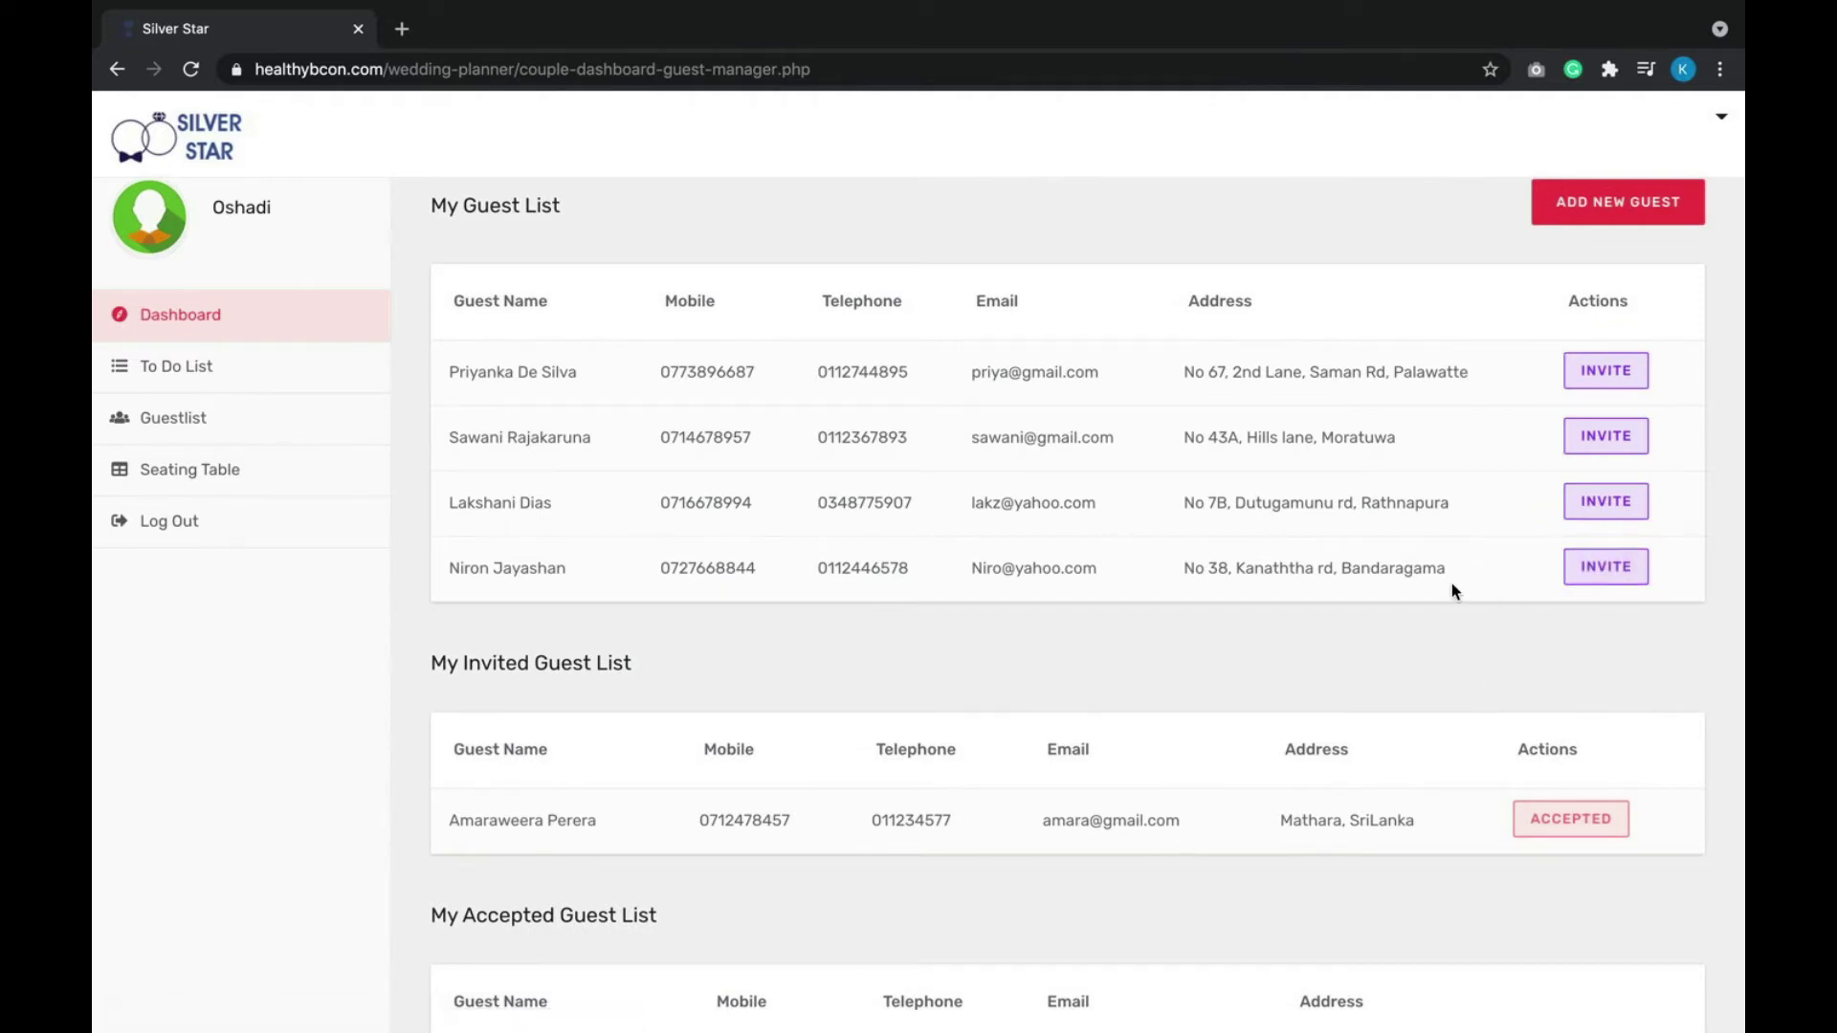
Invite the last listed guest and acknowledge the success alert.
{"action": "left_click", "coordinate": [1621, 572]}
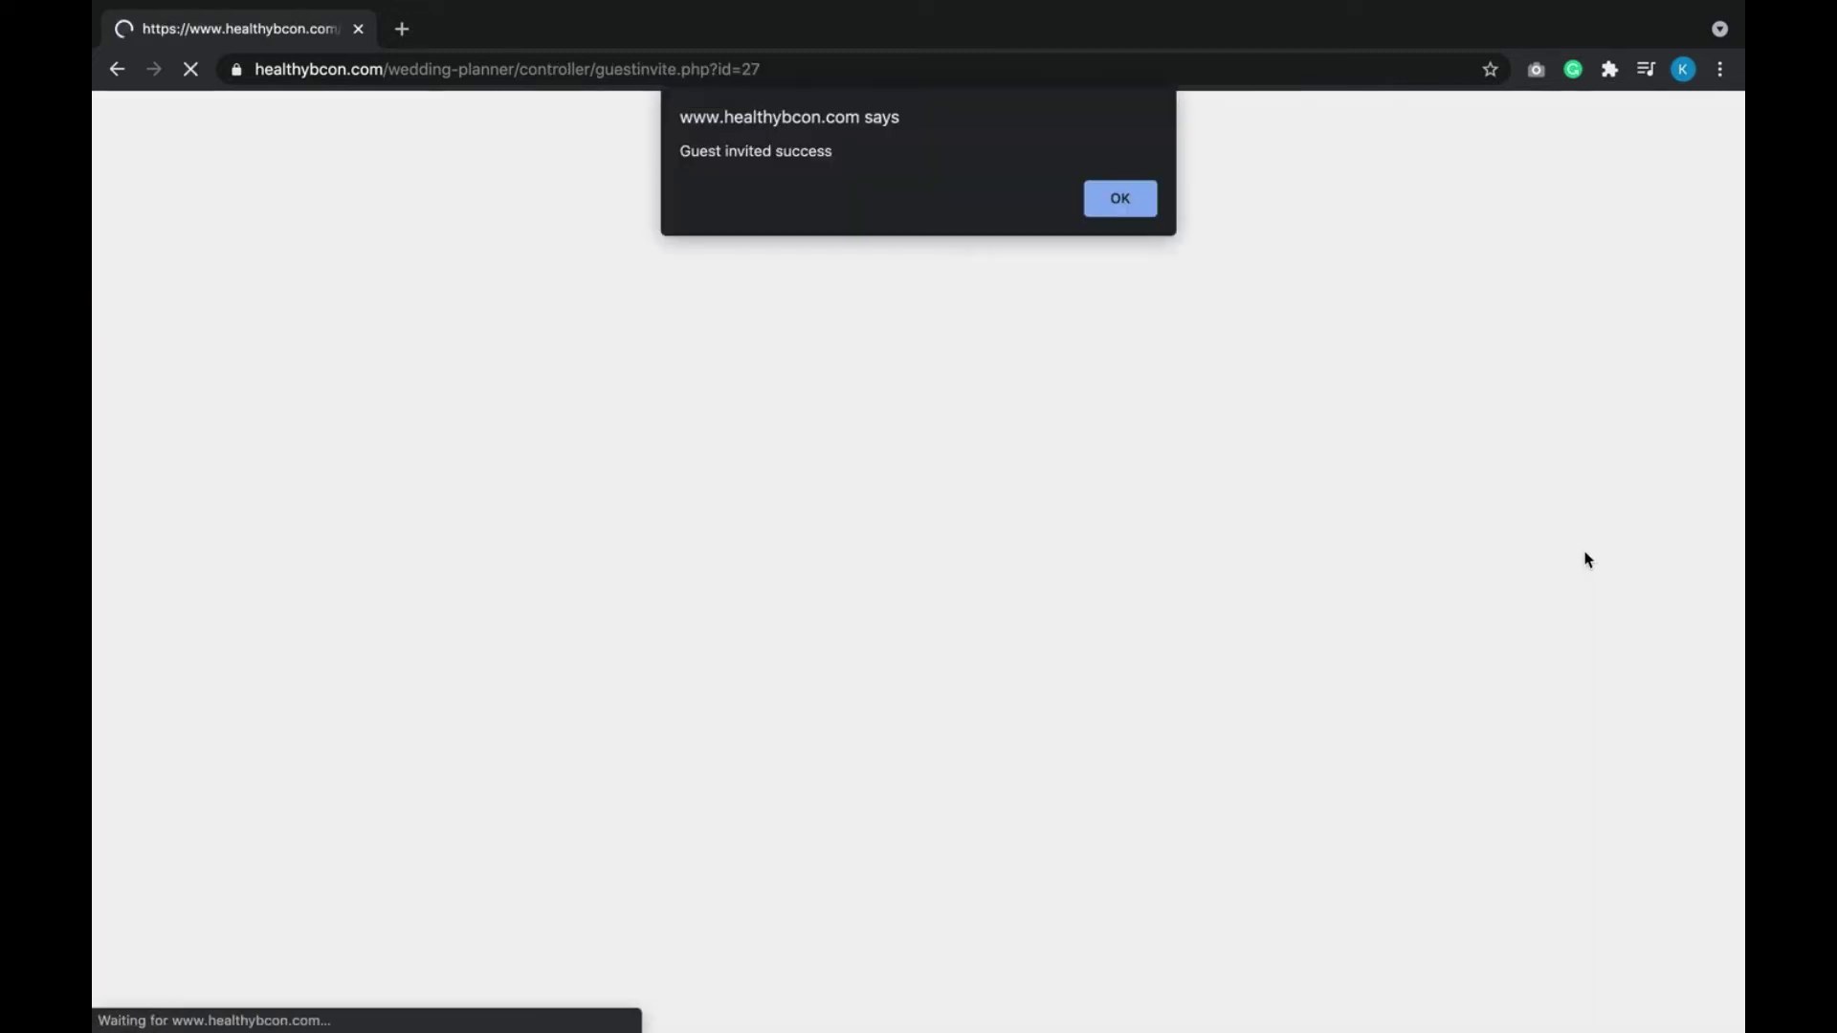
{"action": "left_click", "coordinate": [1133, 205]}
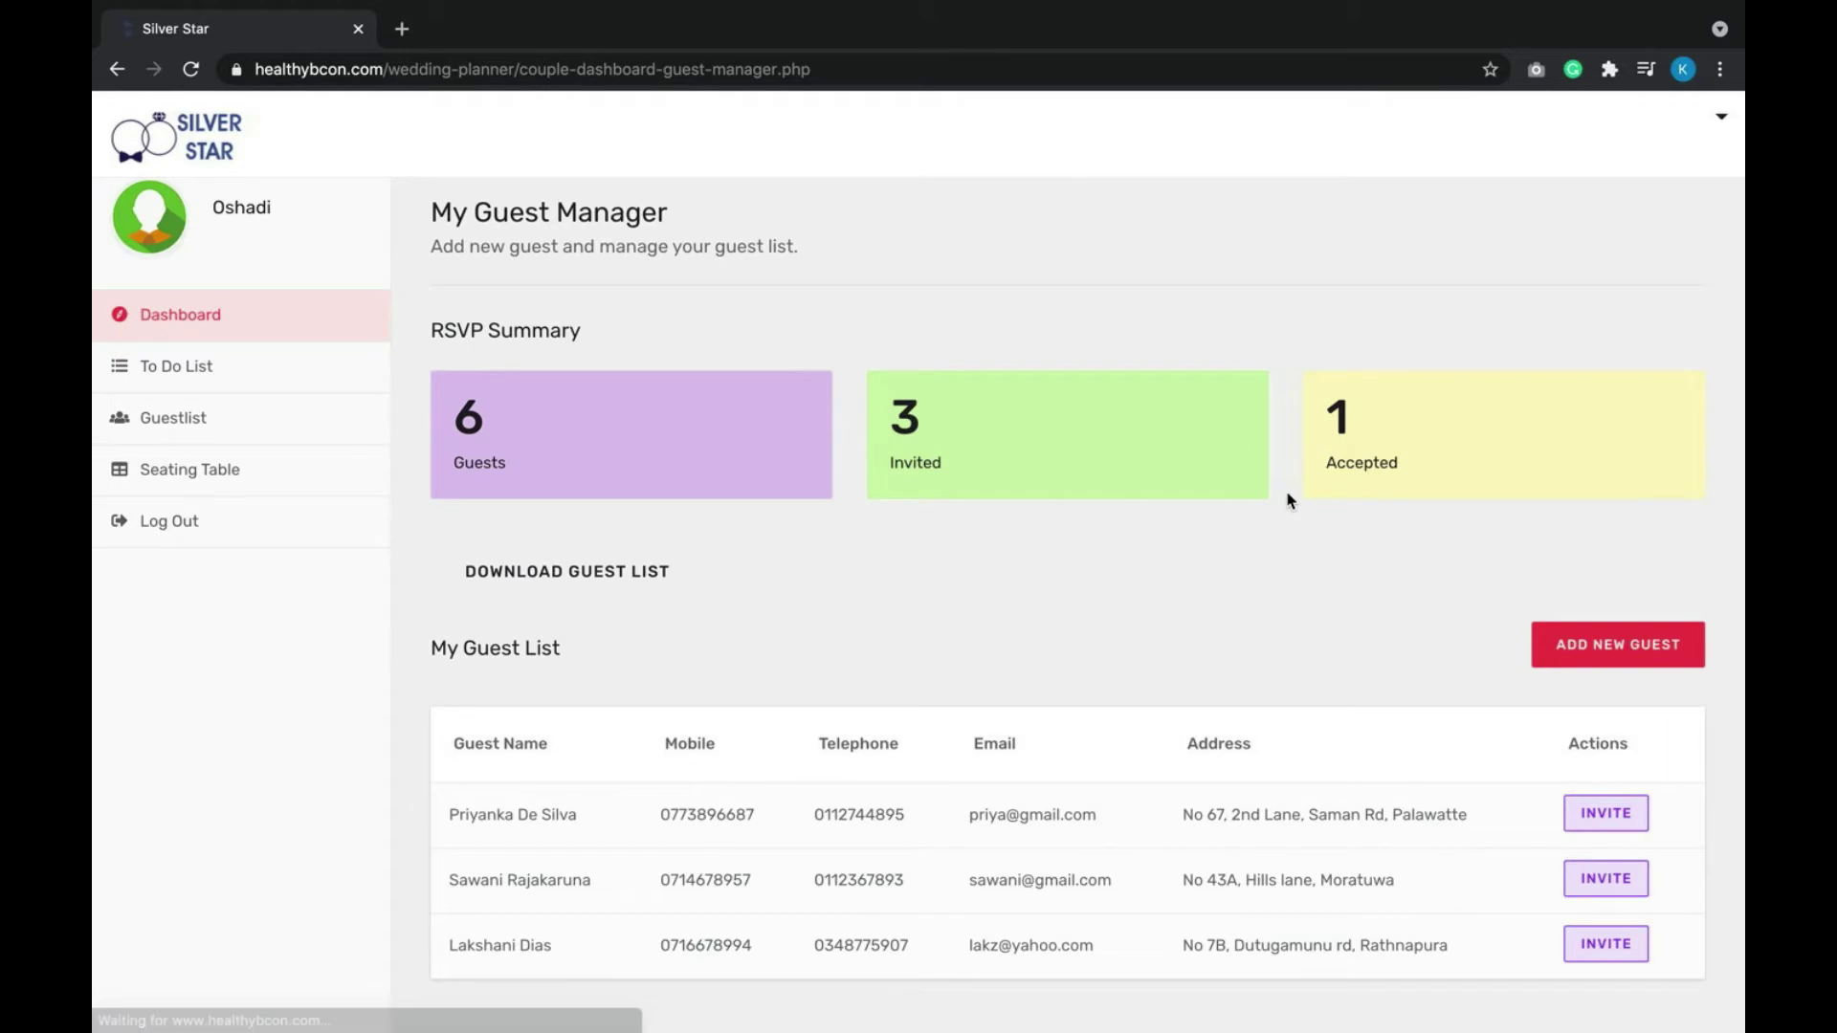
{"action": "scroll", "coordinate": [1373, 686], "scroll_direction": "down", "scroll_amount": 5}
{"action": "scroll", "coordinate": [1369, 678], "scroll_direction": "down", "scroll_amount": 2}
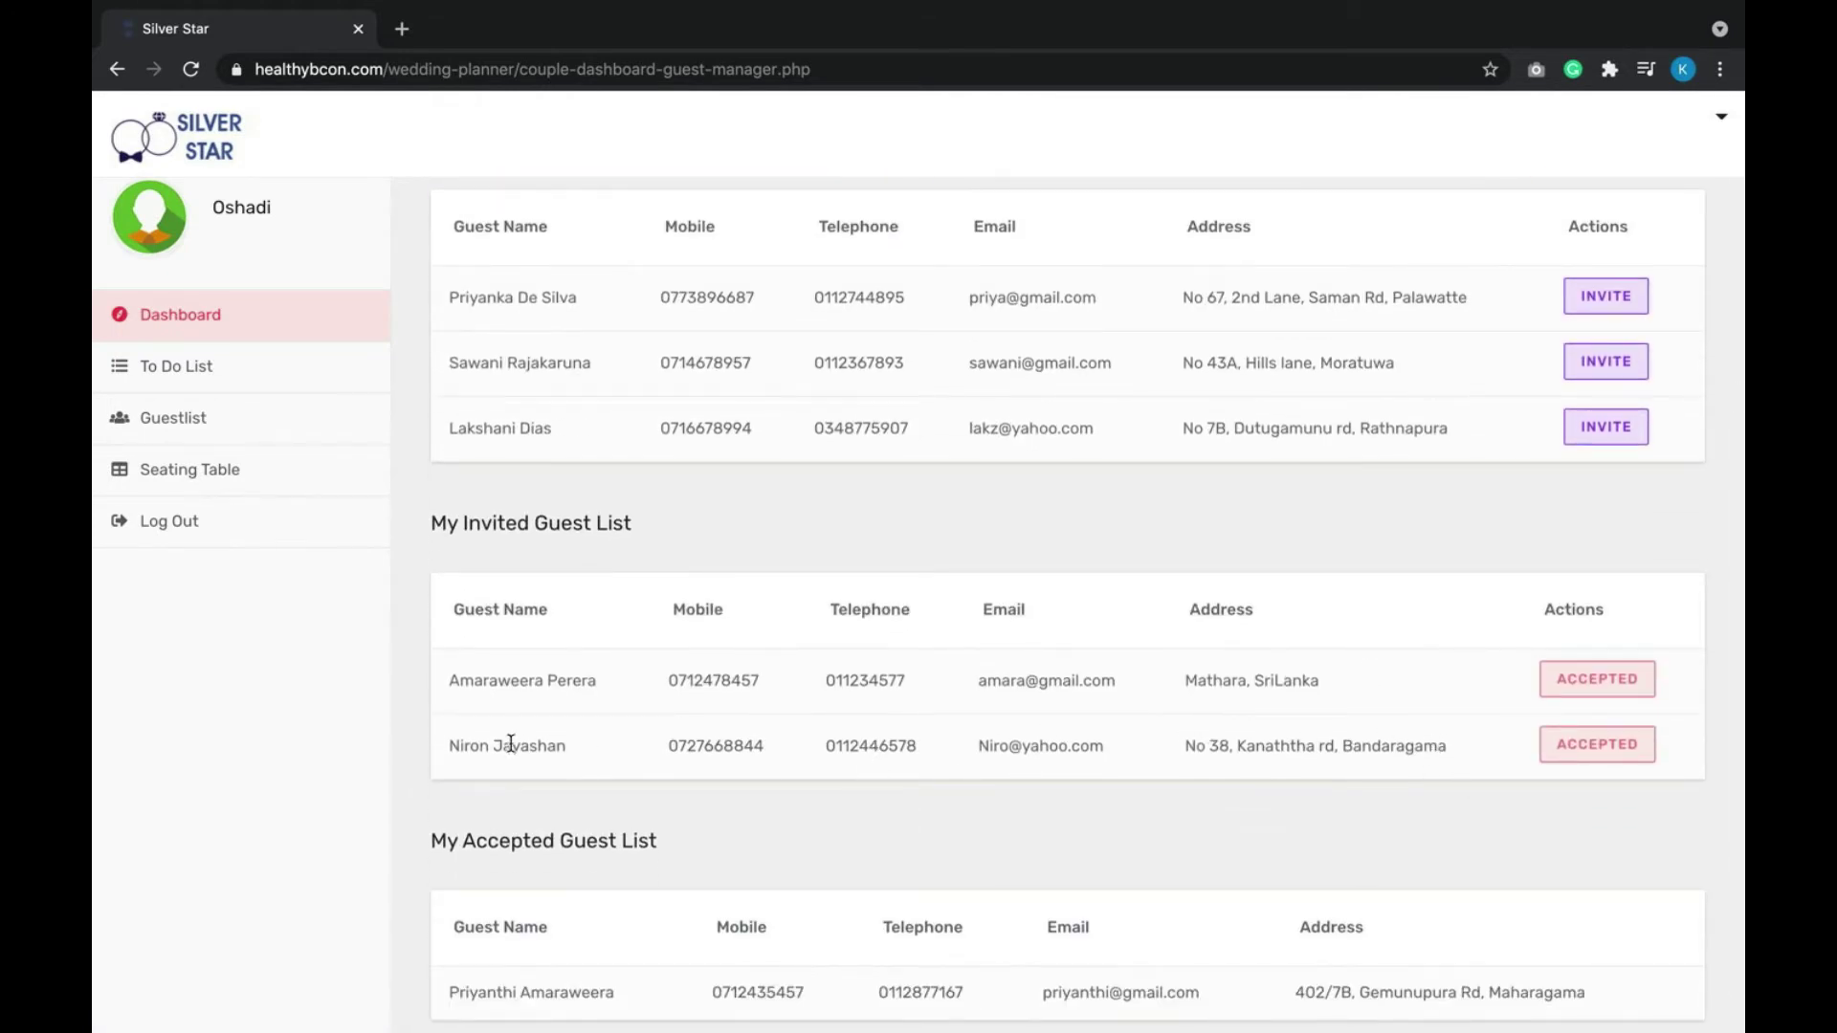
Check the newly invited guest in the lists, then open the Table Seating Planner.
{"action": "left_click_drag", "start_coordinate": [450, 747], "coordinate": [561, 746]}
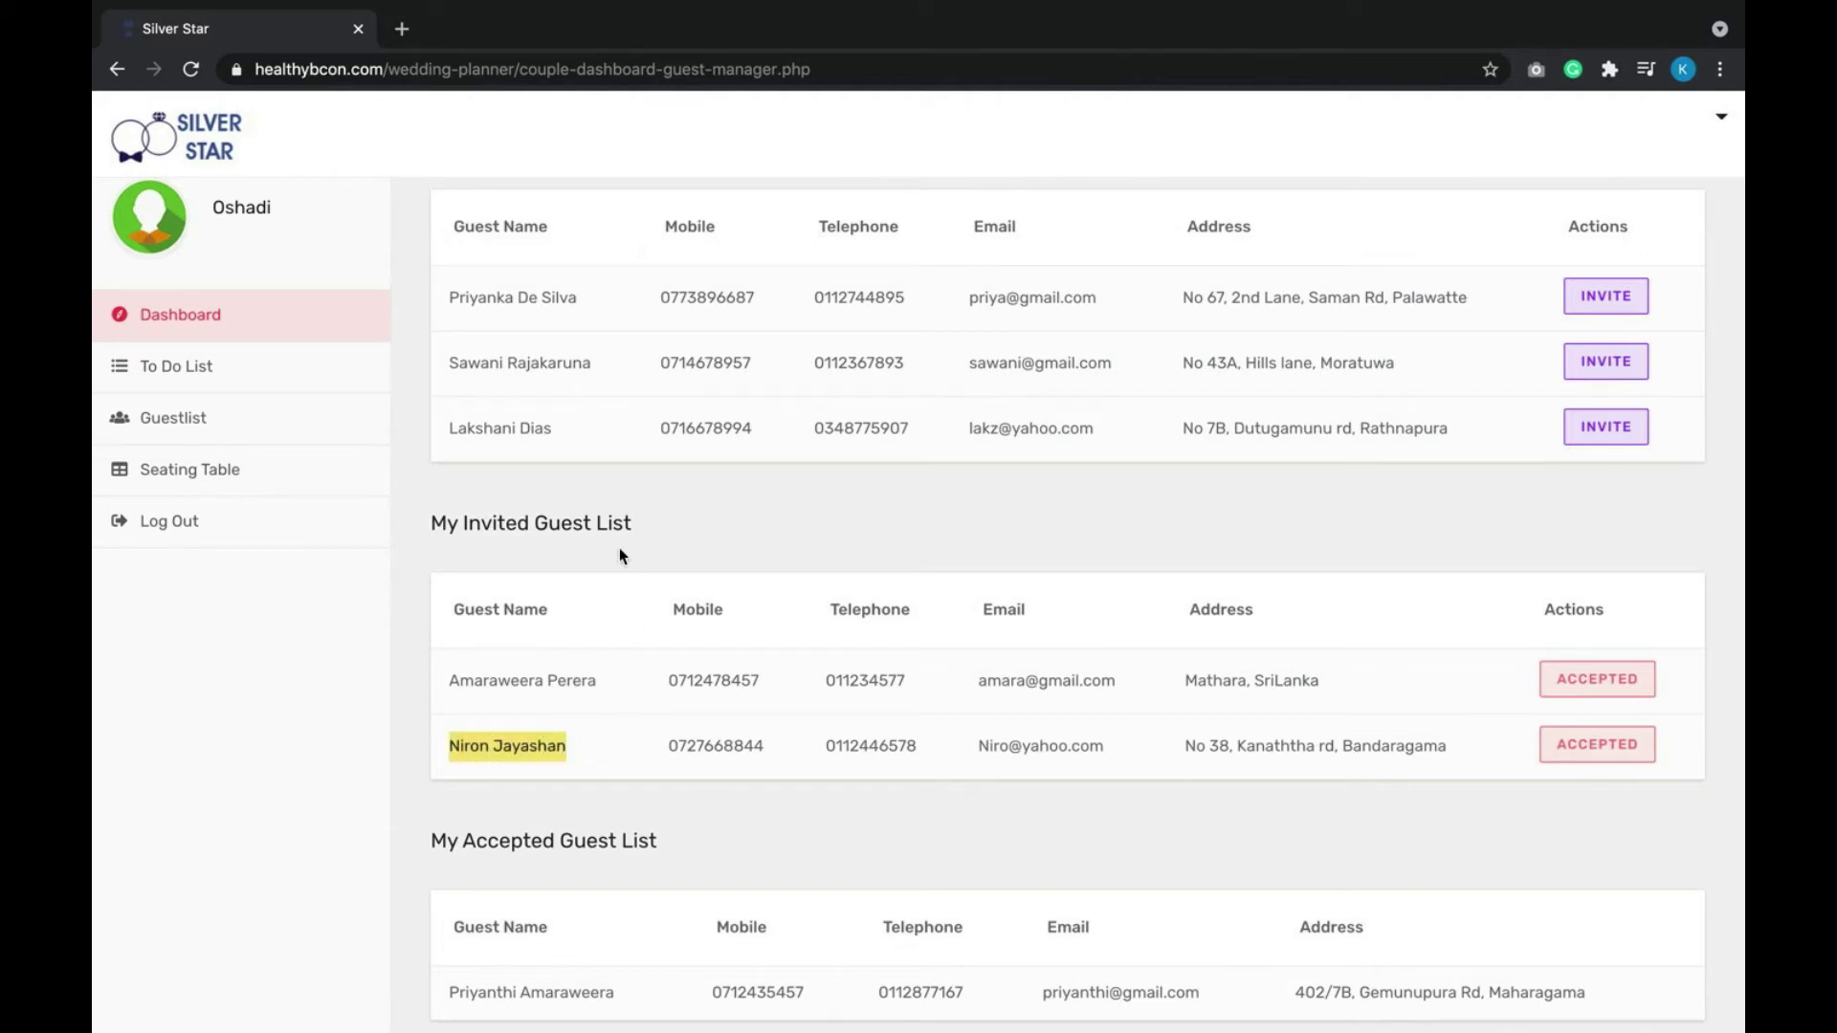
{"action": "scroll", "coordinate": [586, 587], "scroll_direction": "down", "scroll_amount": 1}
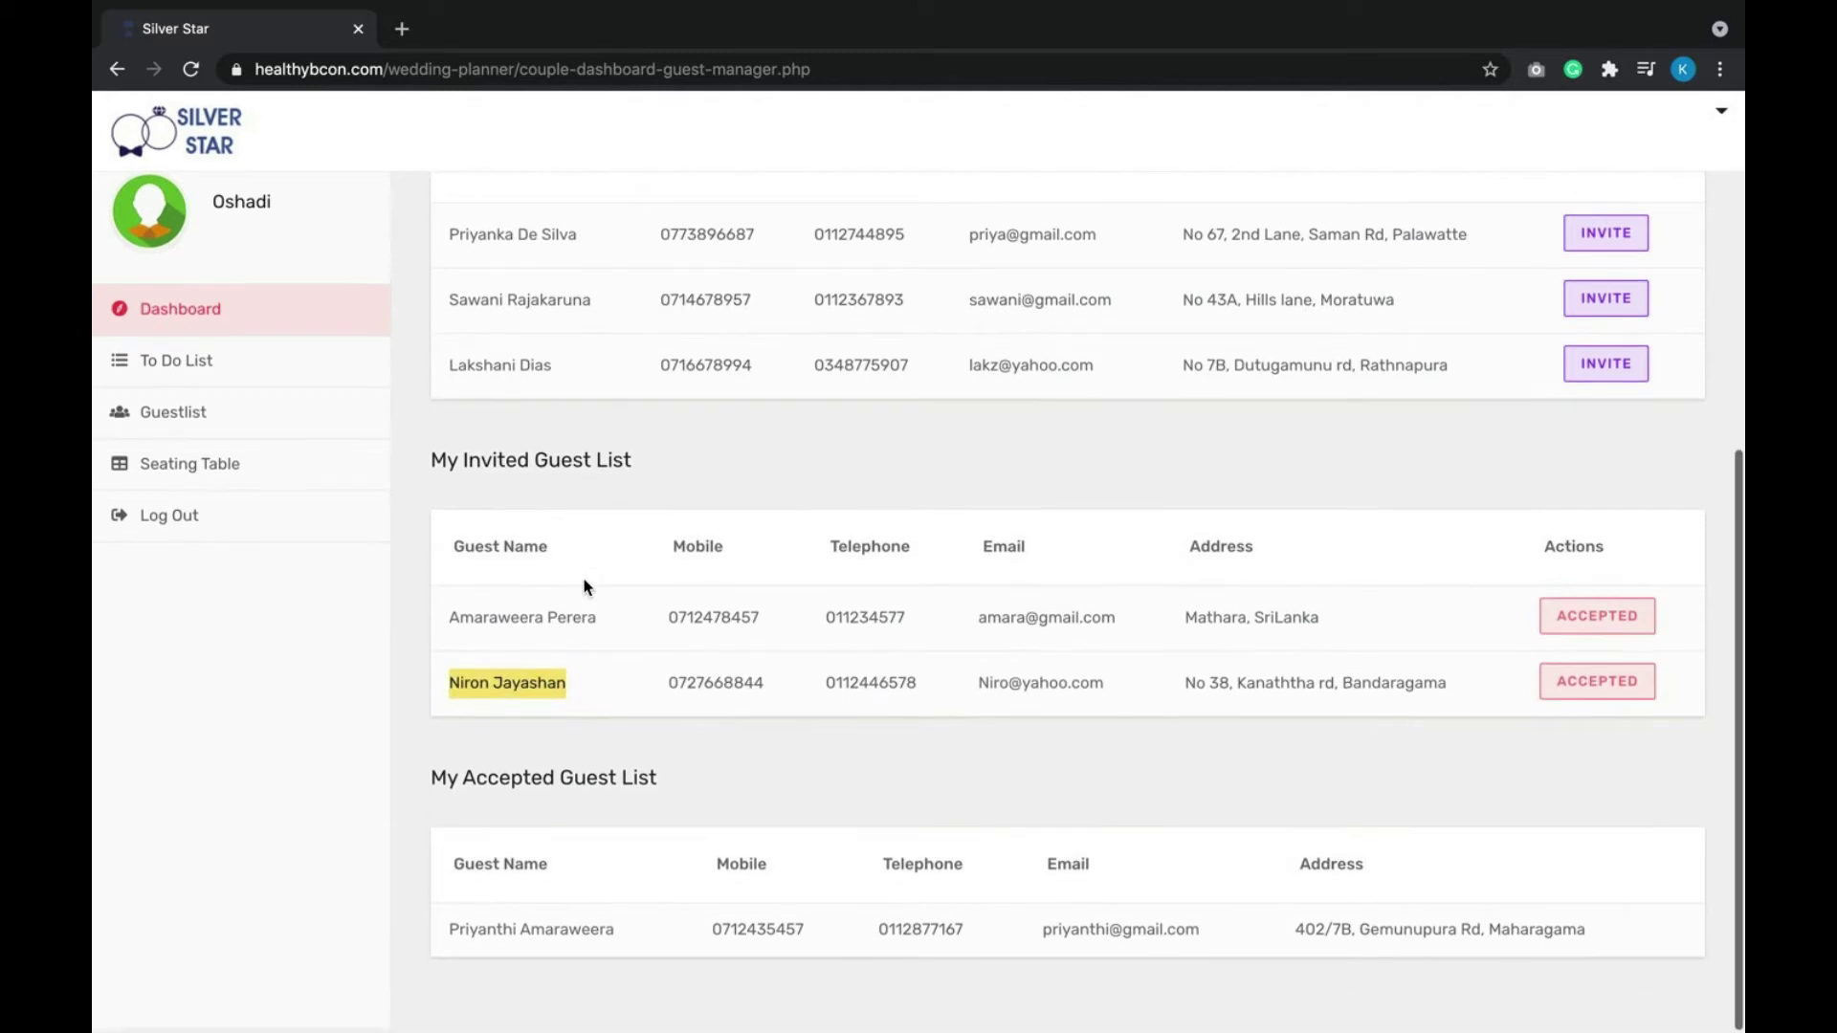
{"action": "left_click", "coordinate": [1065, 727]}
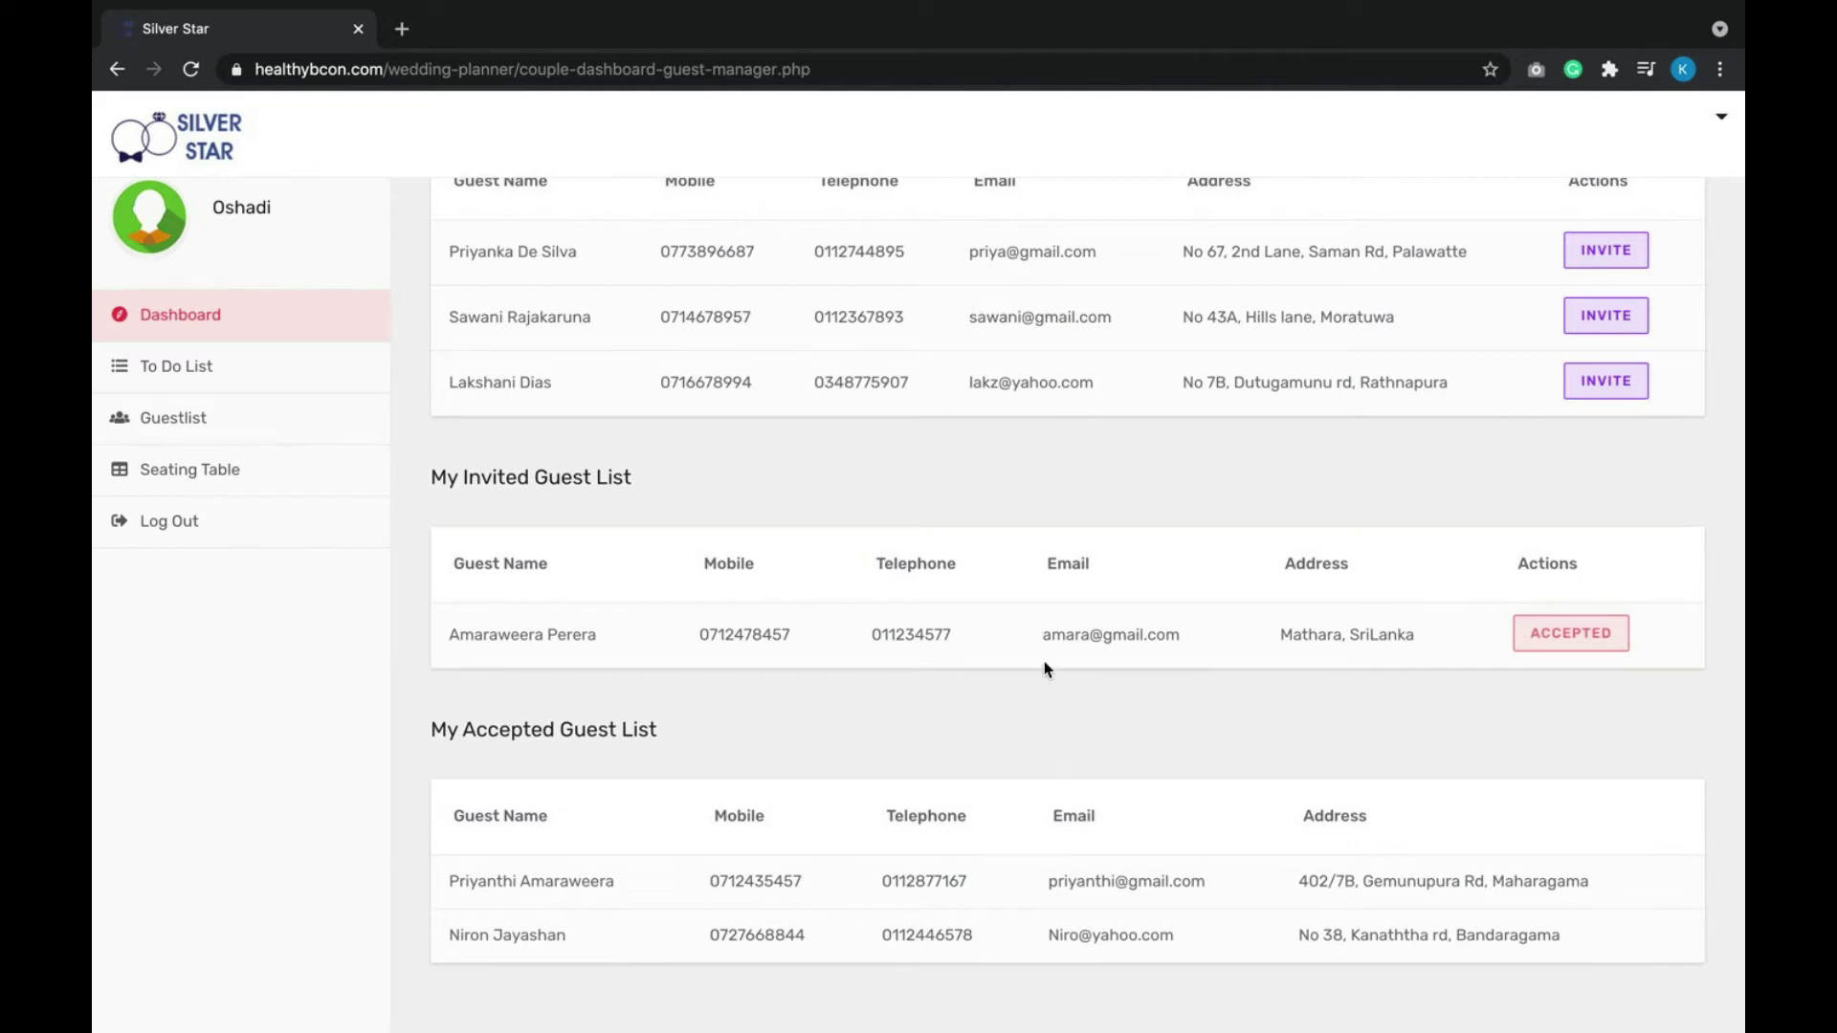
{"action": "scroll", "coordinate": [1108, 468], "scroll_direction": "up", "scroll_amount": 5}
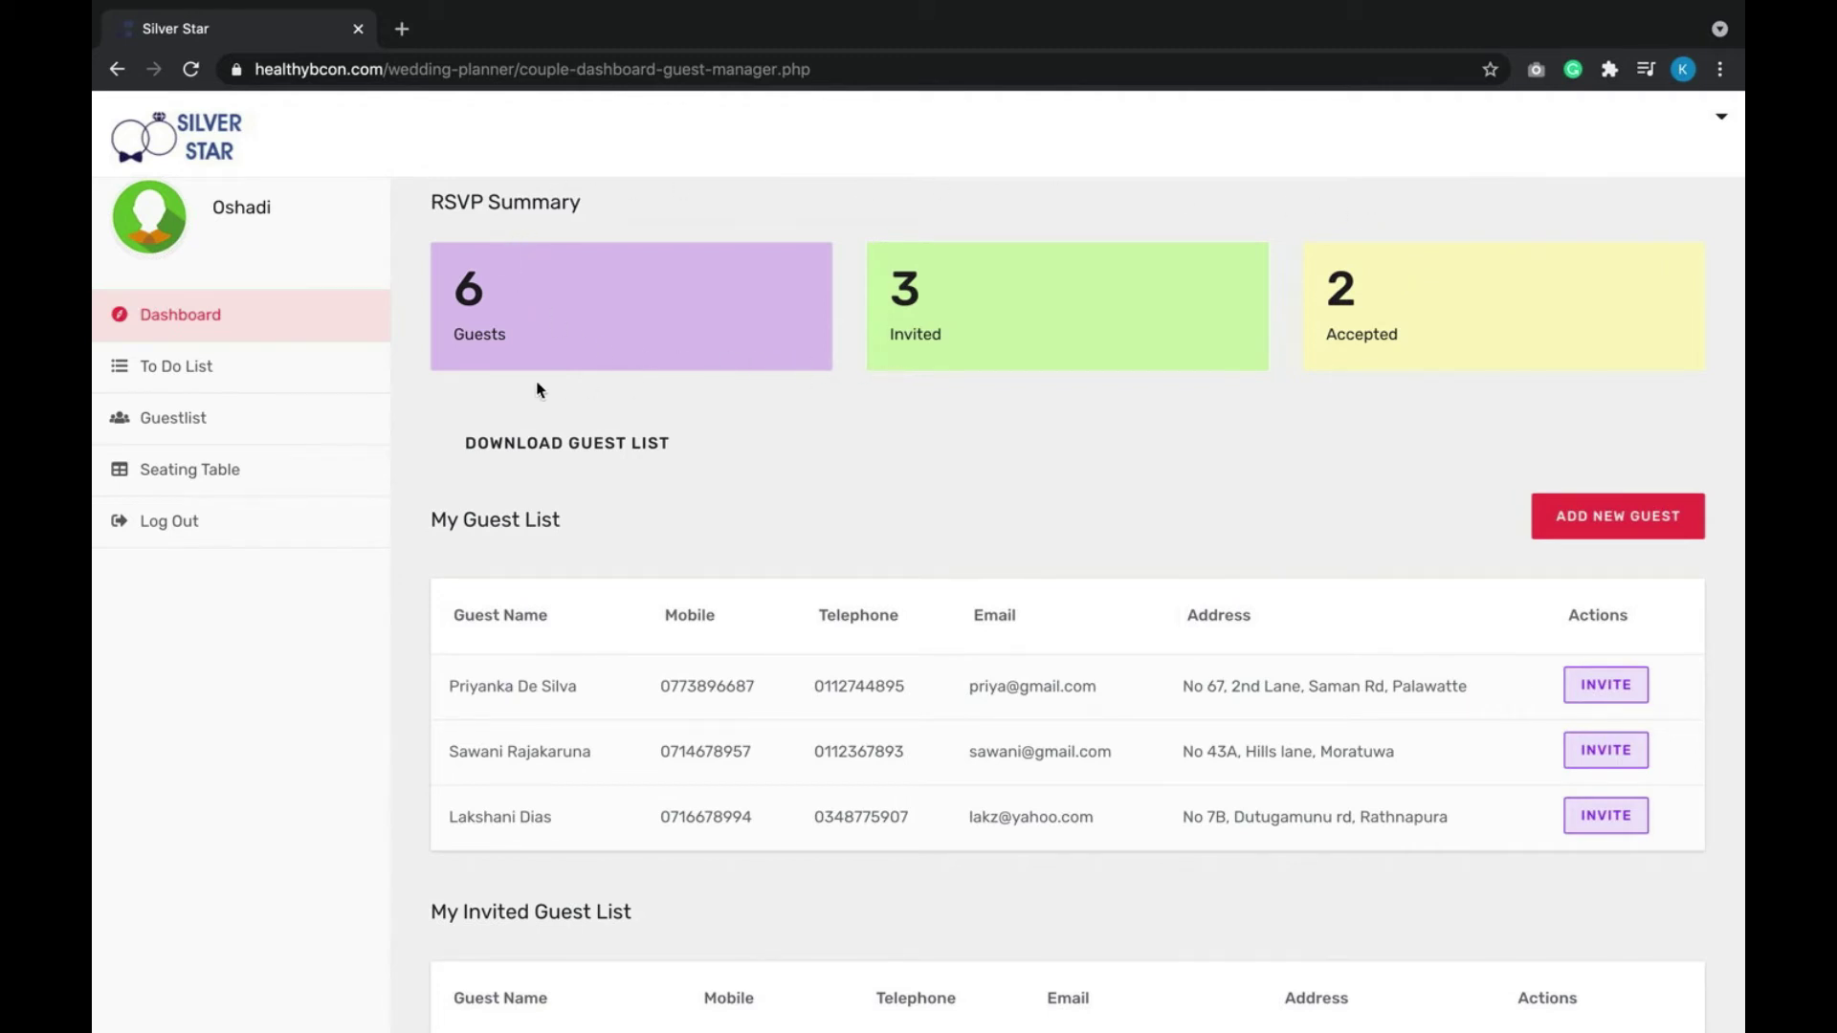
{"action": "left_click", "coordinate": [235, 480]}
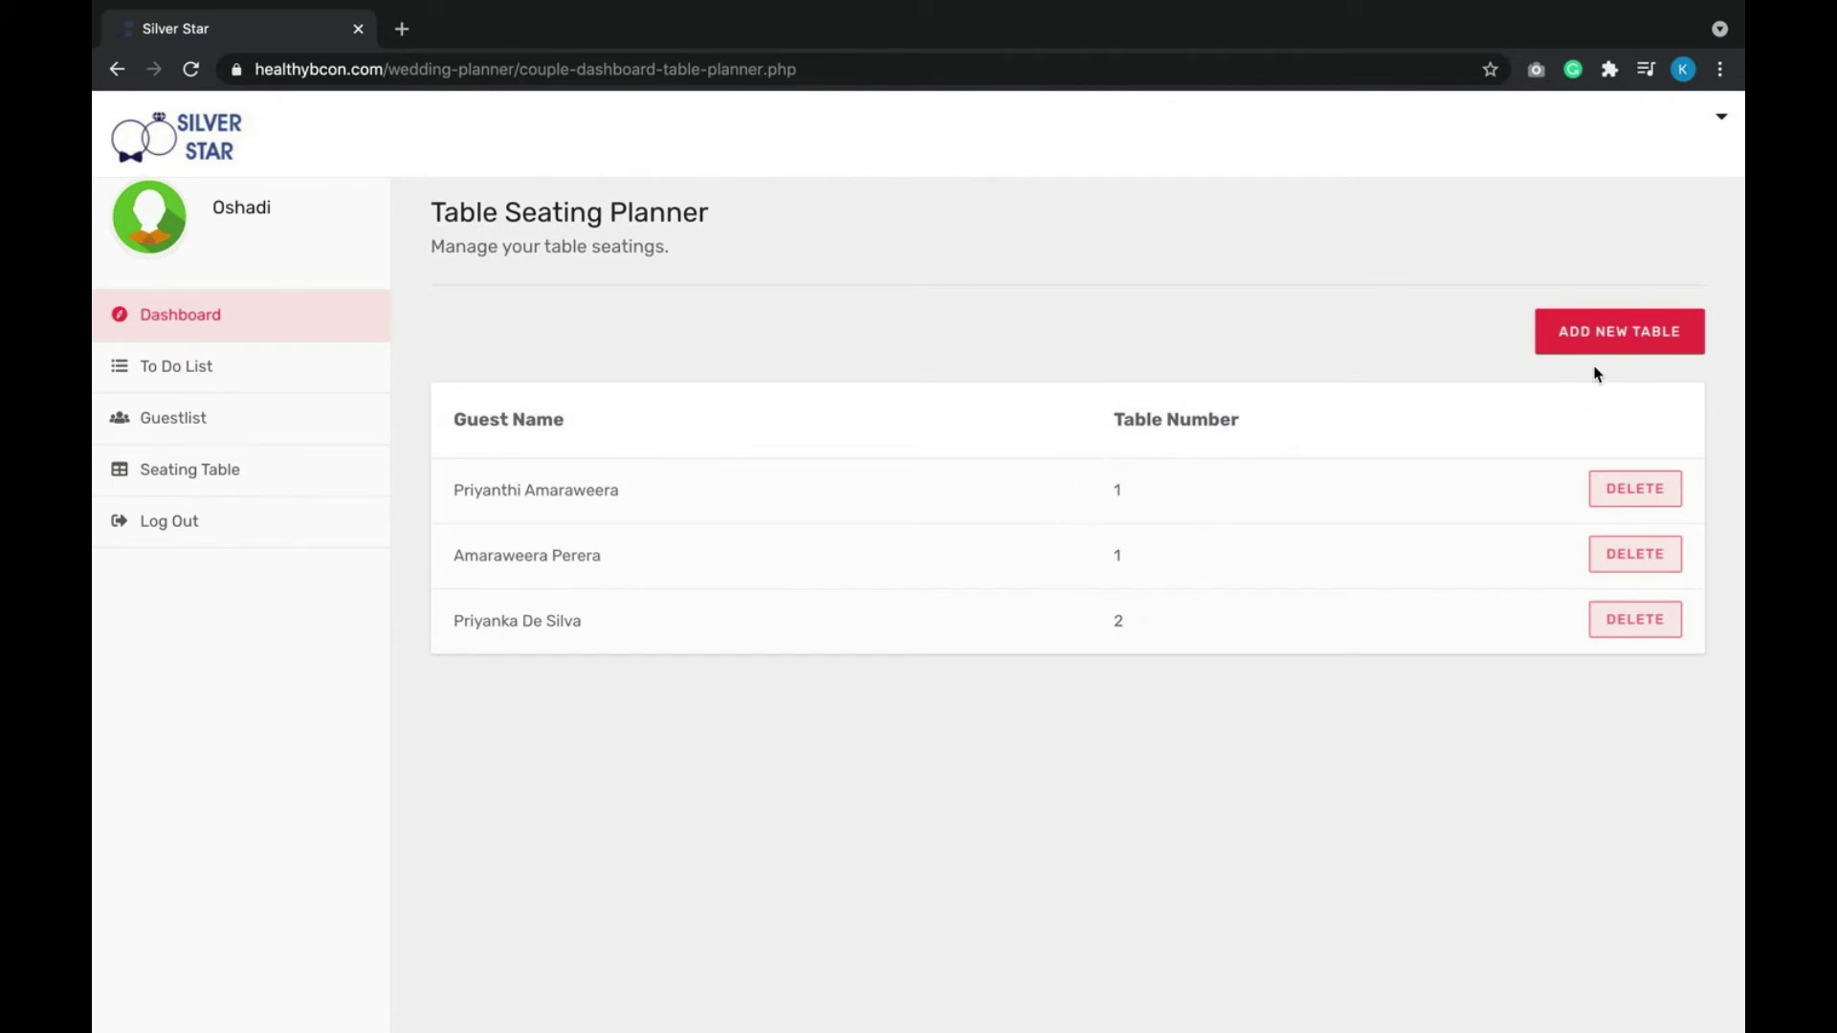
Seat the remaining accepted guest at table 3, then check the dashboard showing 4 seated guests.
{"action": "left_click", "coordinate": [1604, 332]}
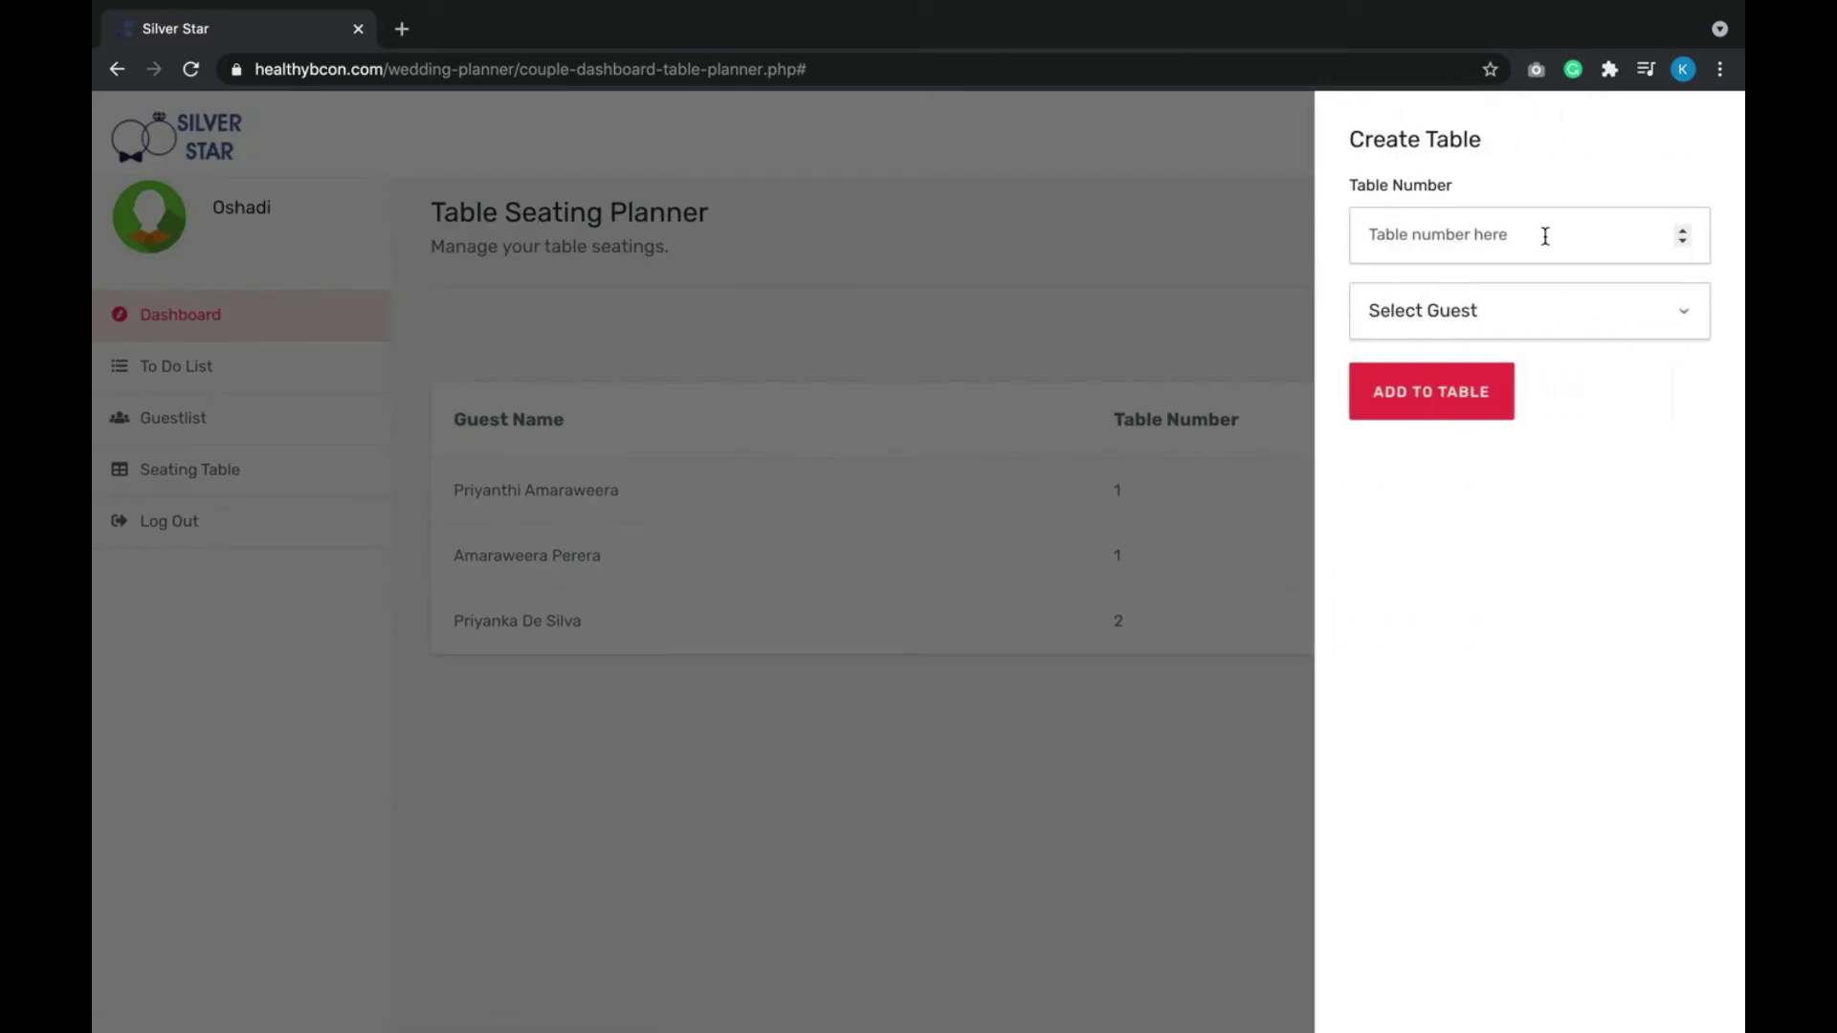
{"action": "left_click", "coordinate": [1683, 231]}
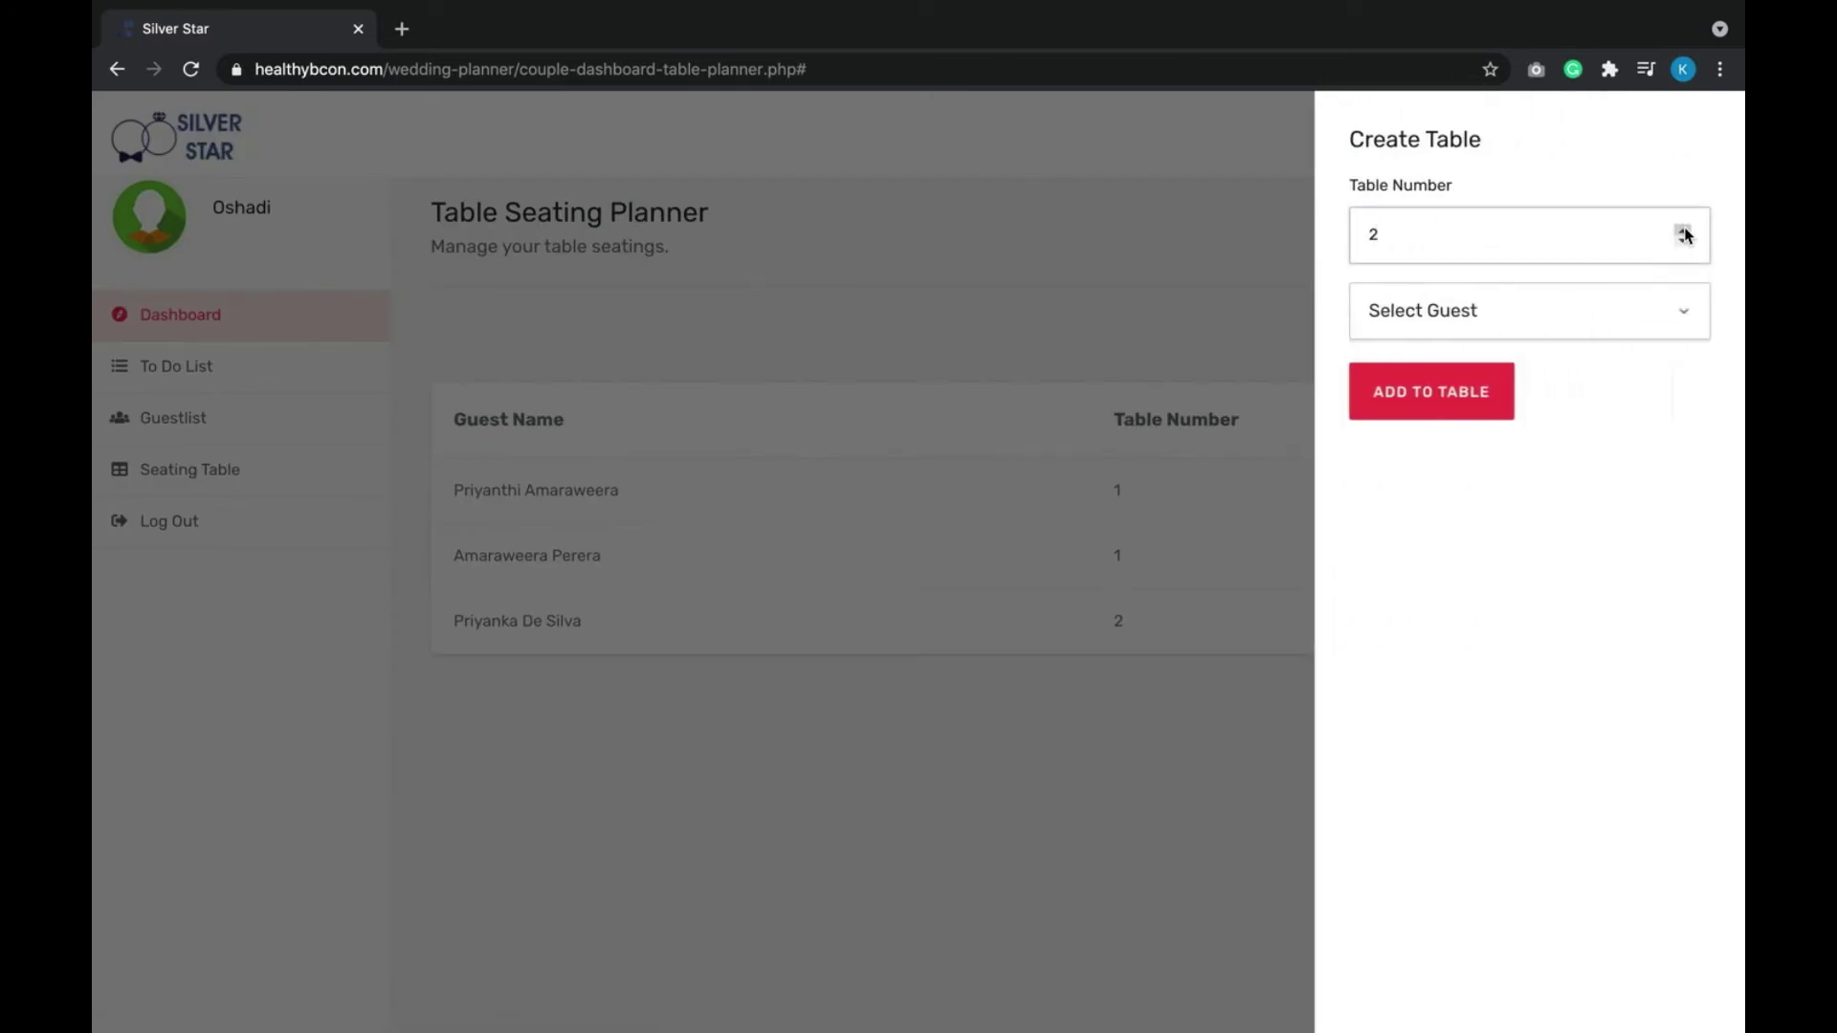
{"action": "left_click", "coordinate": [1686, 326]}
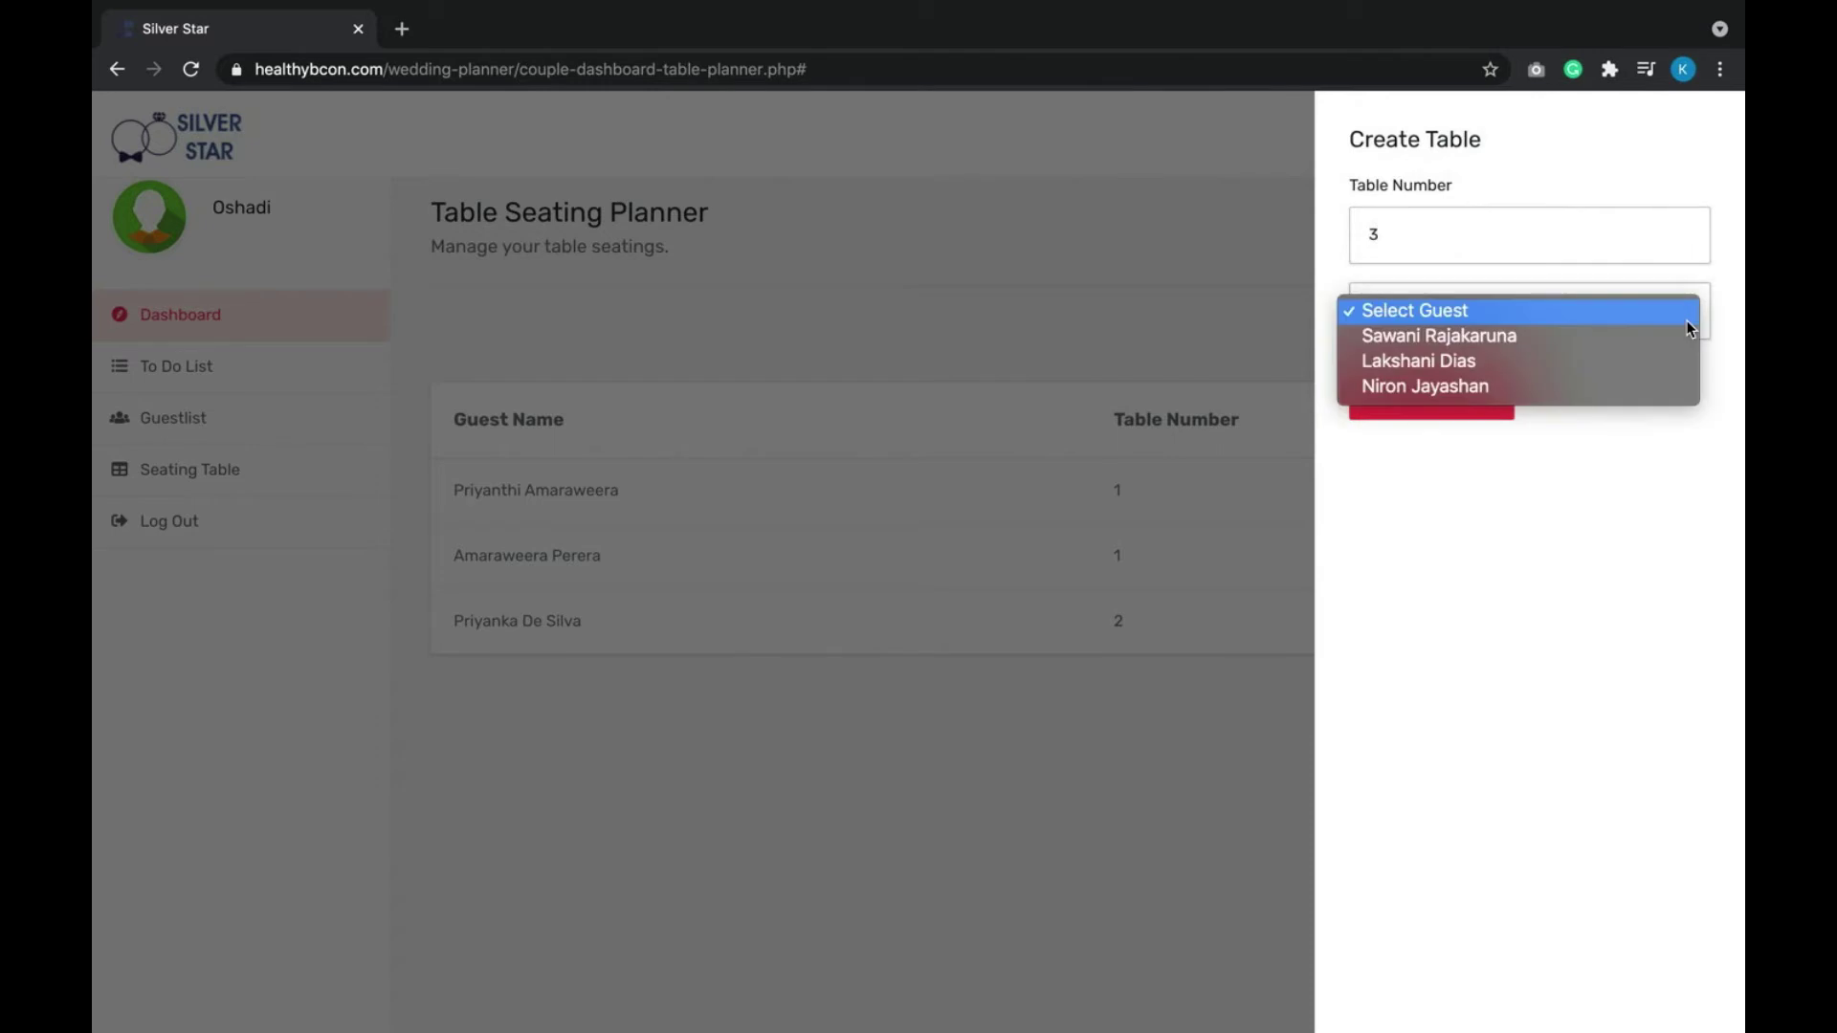
{"action": "left_click", "coordinate": [1506, 389]}
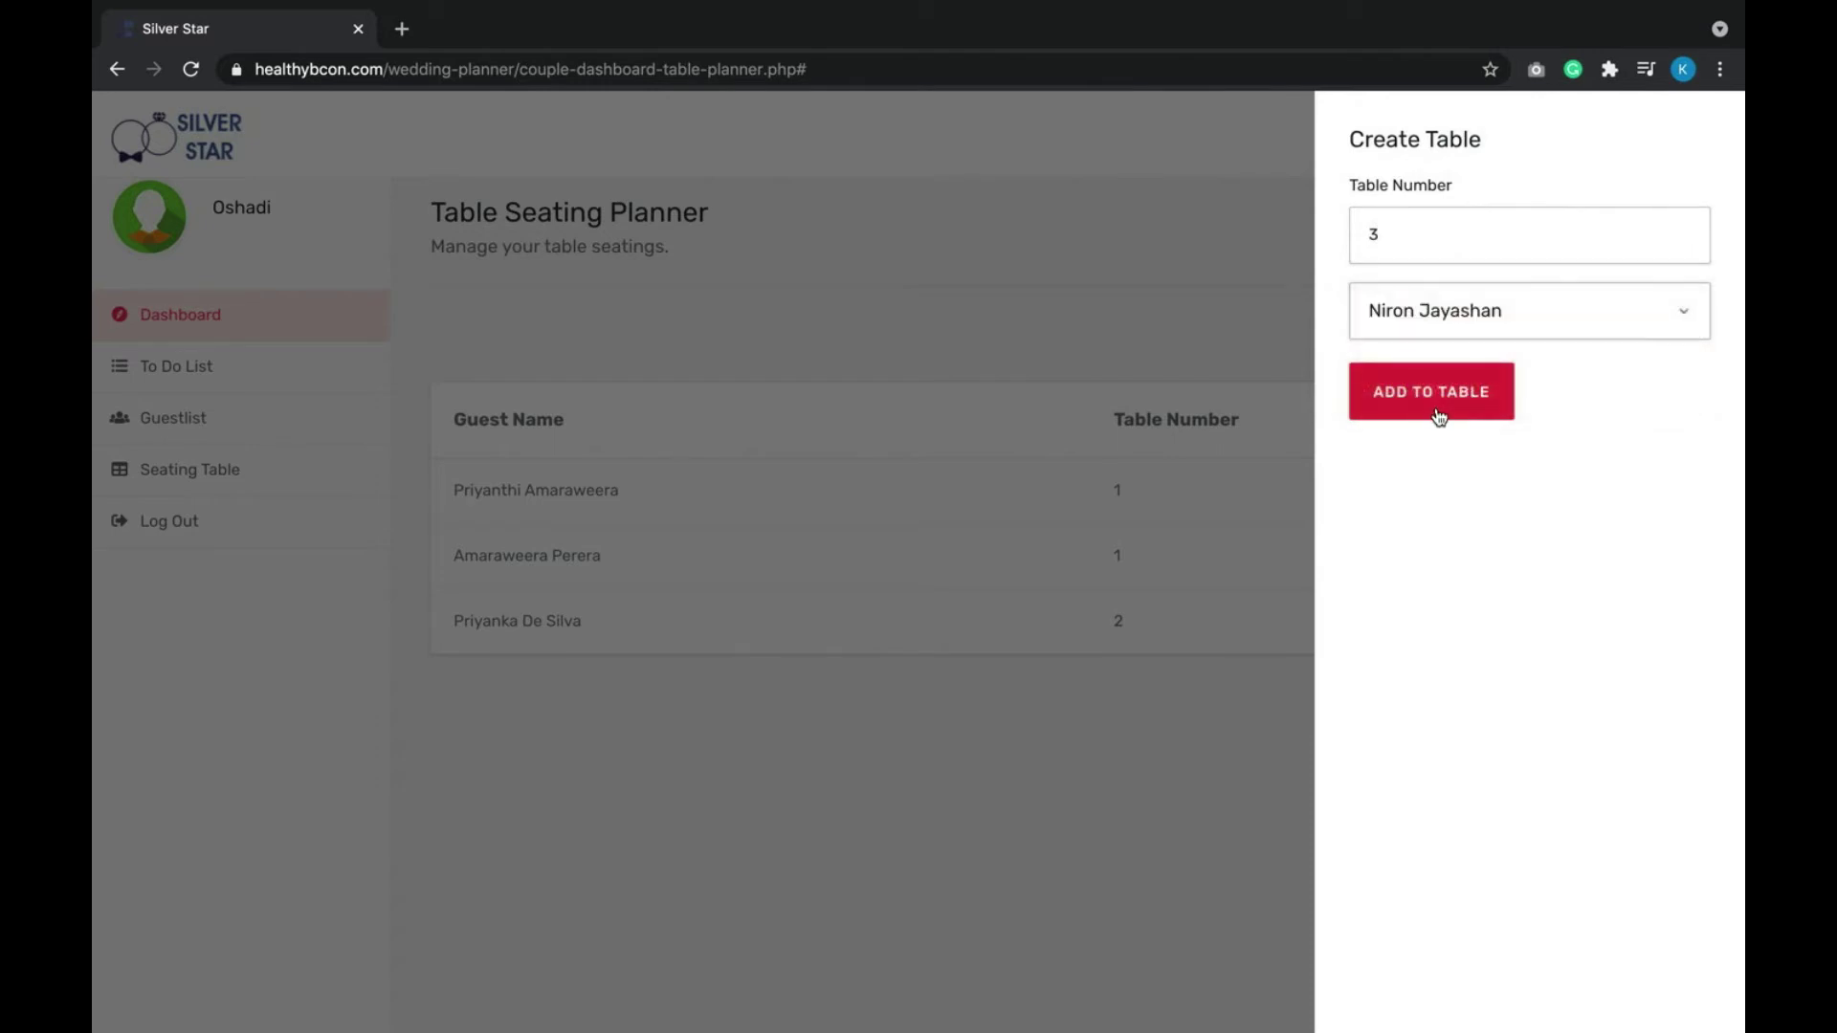
{"action": "left_click", "coordinate": [1437, 411]}
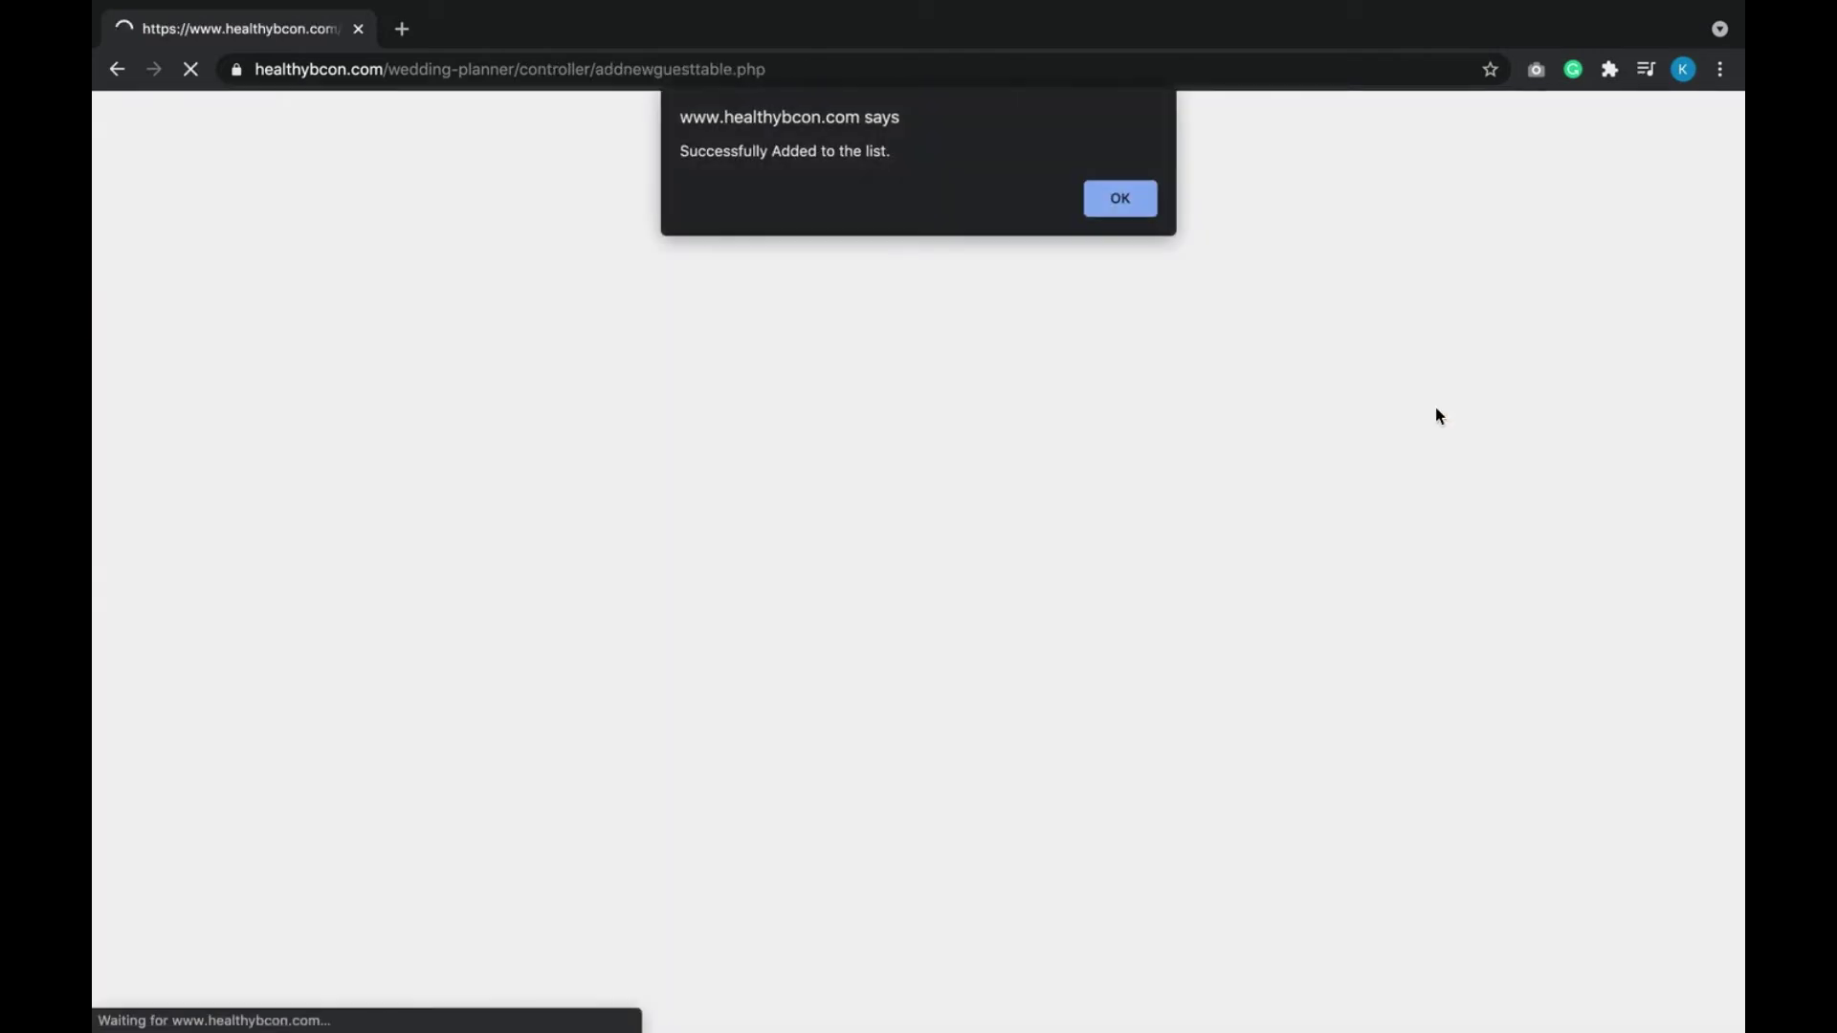
{"action": "left_click", "coordinate": [1117, 204]}
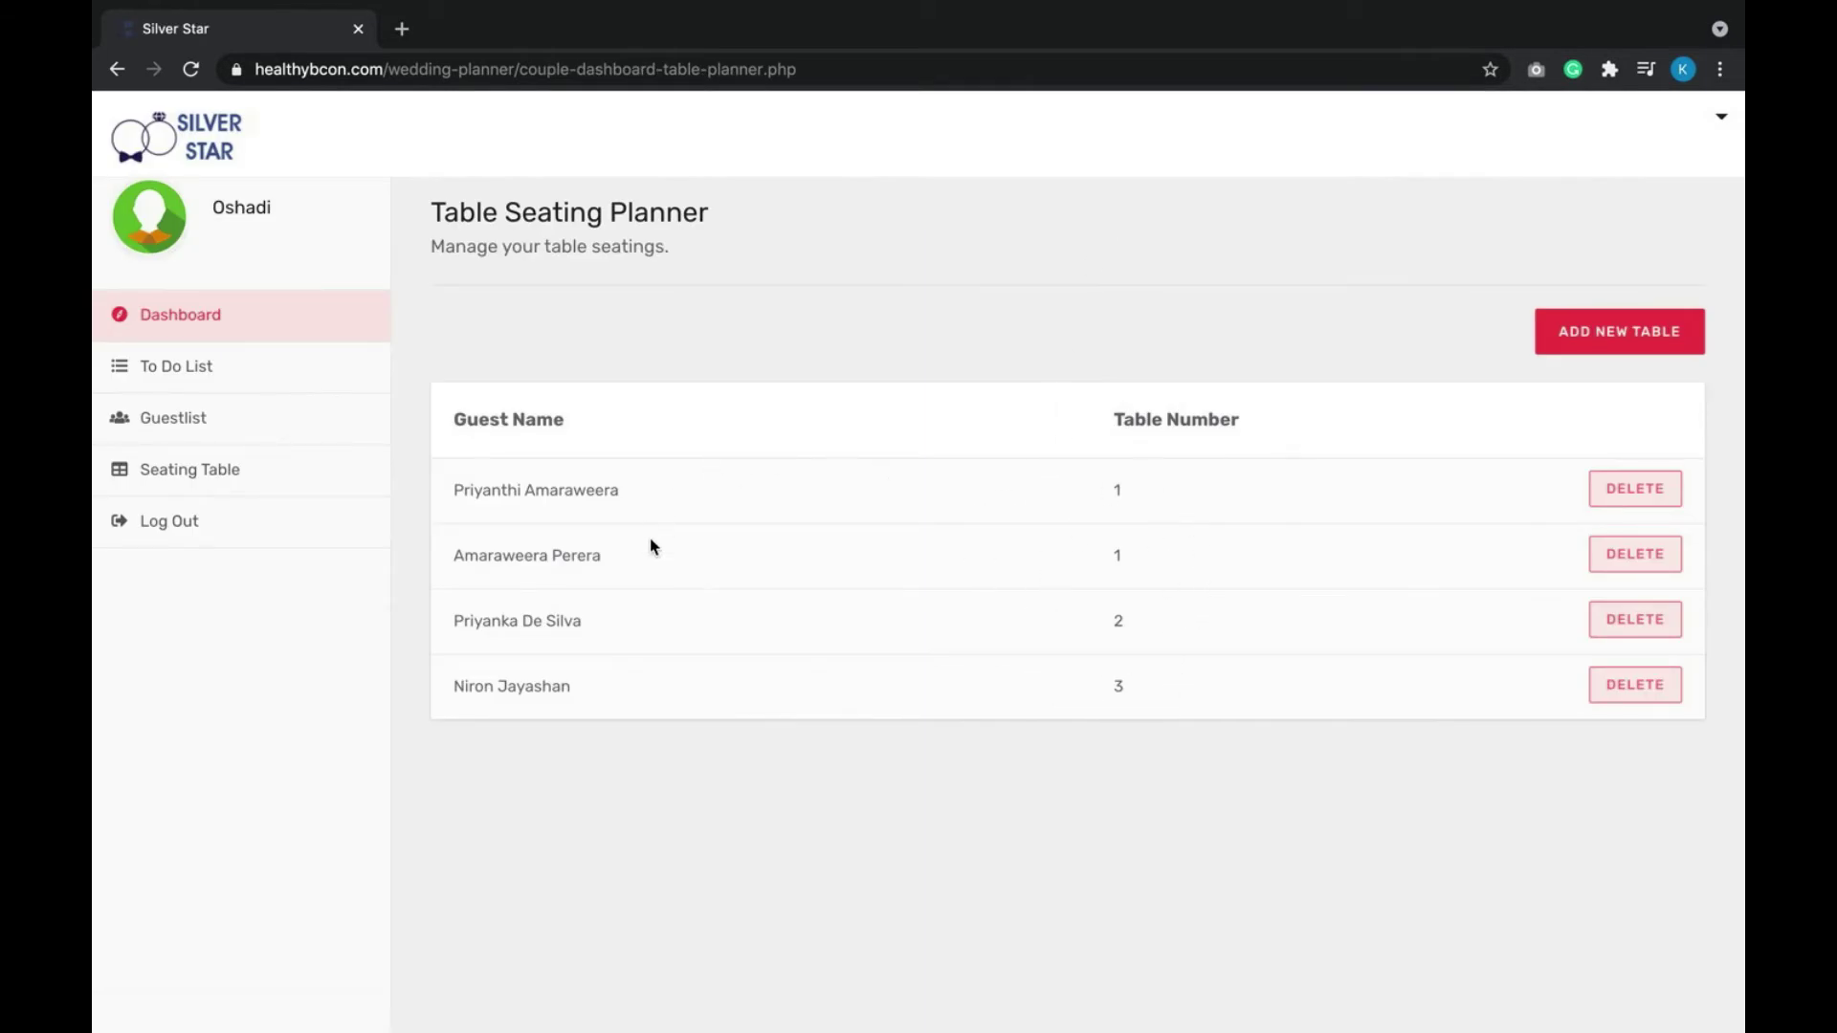
{"action": "left_click", "coordinate": [273, 337]}
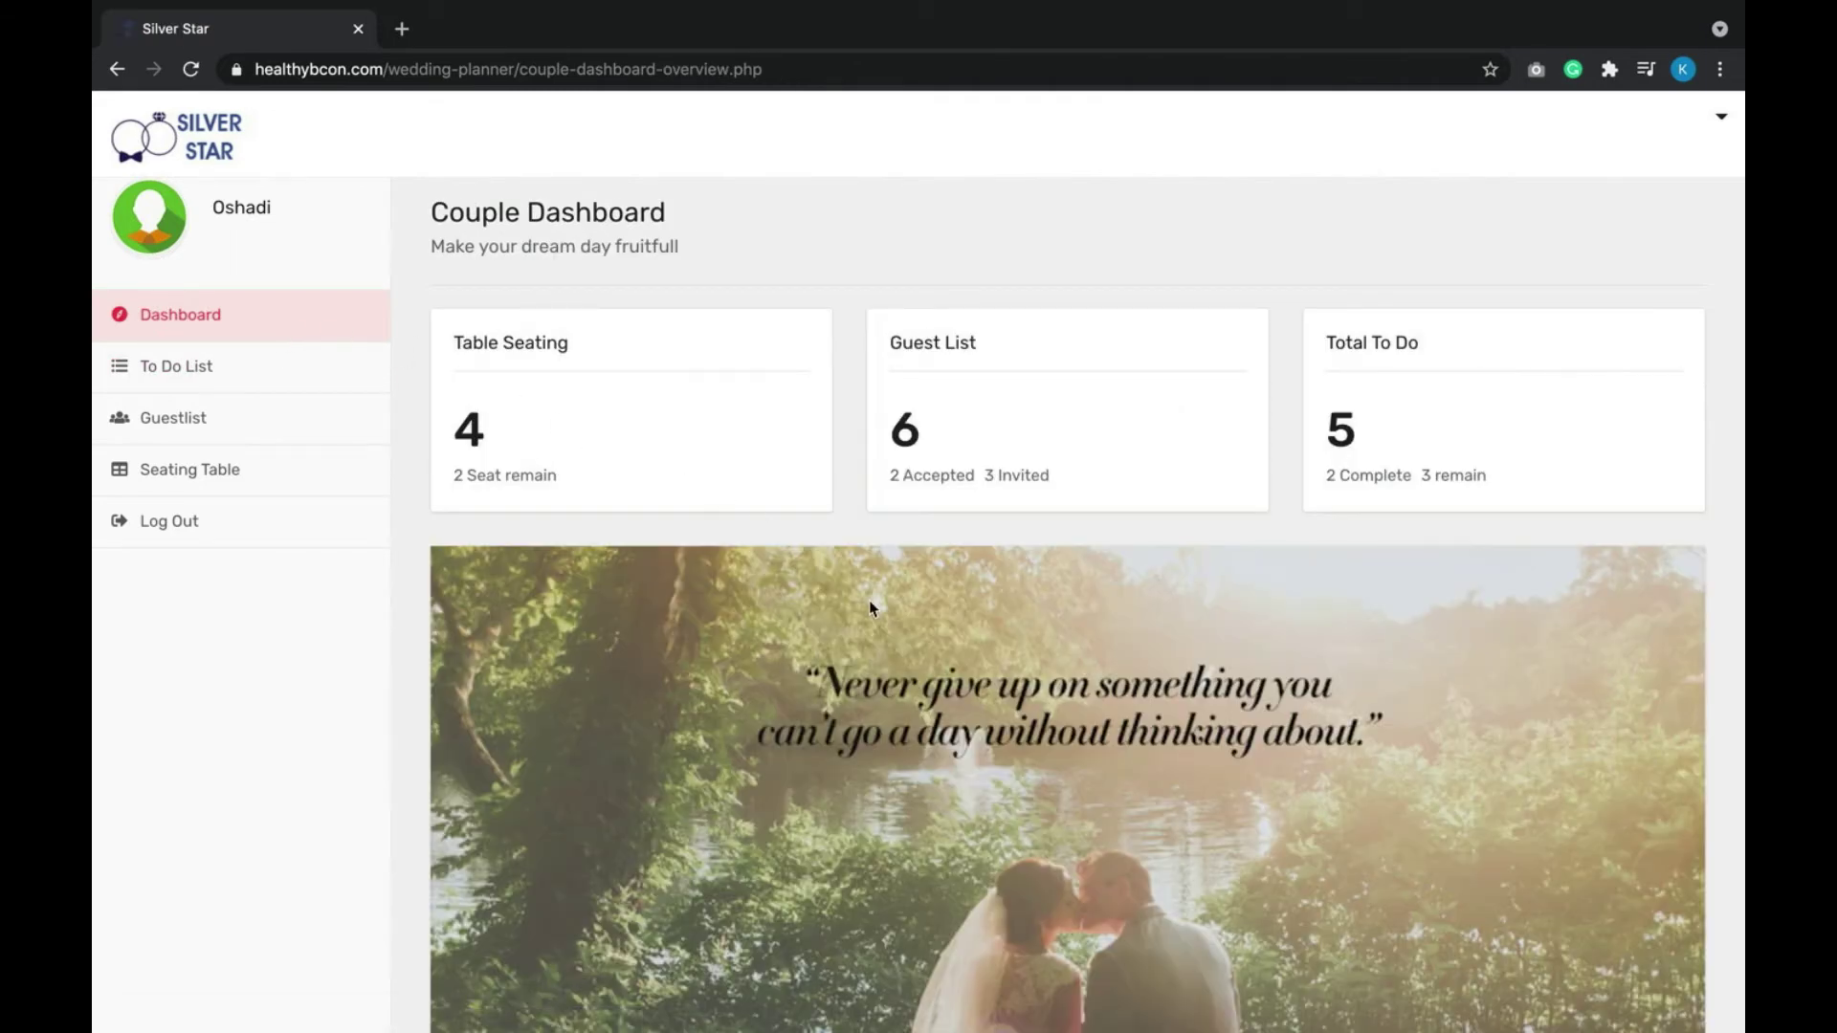
{"action": "scroll", "coordinate": [869, 600], "scroll_direction": "down", "scroll_amount": 2}
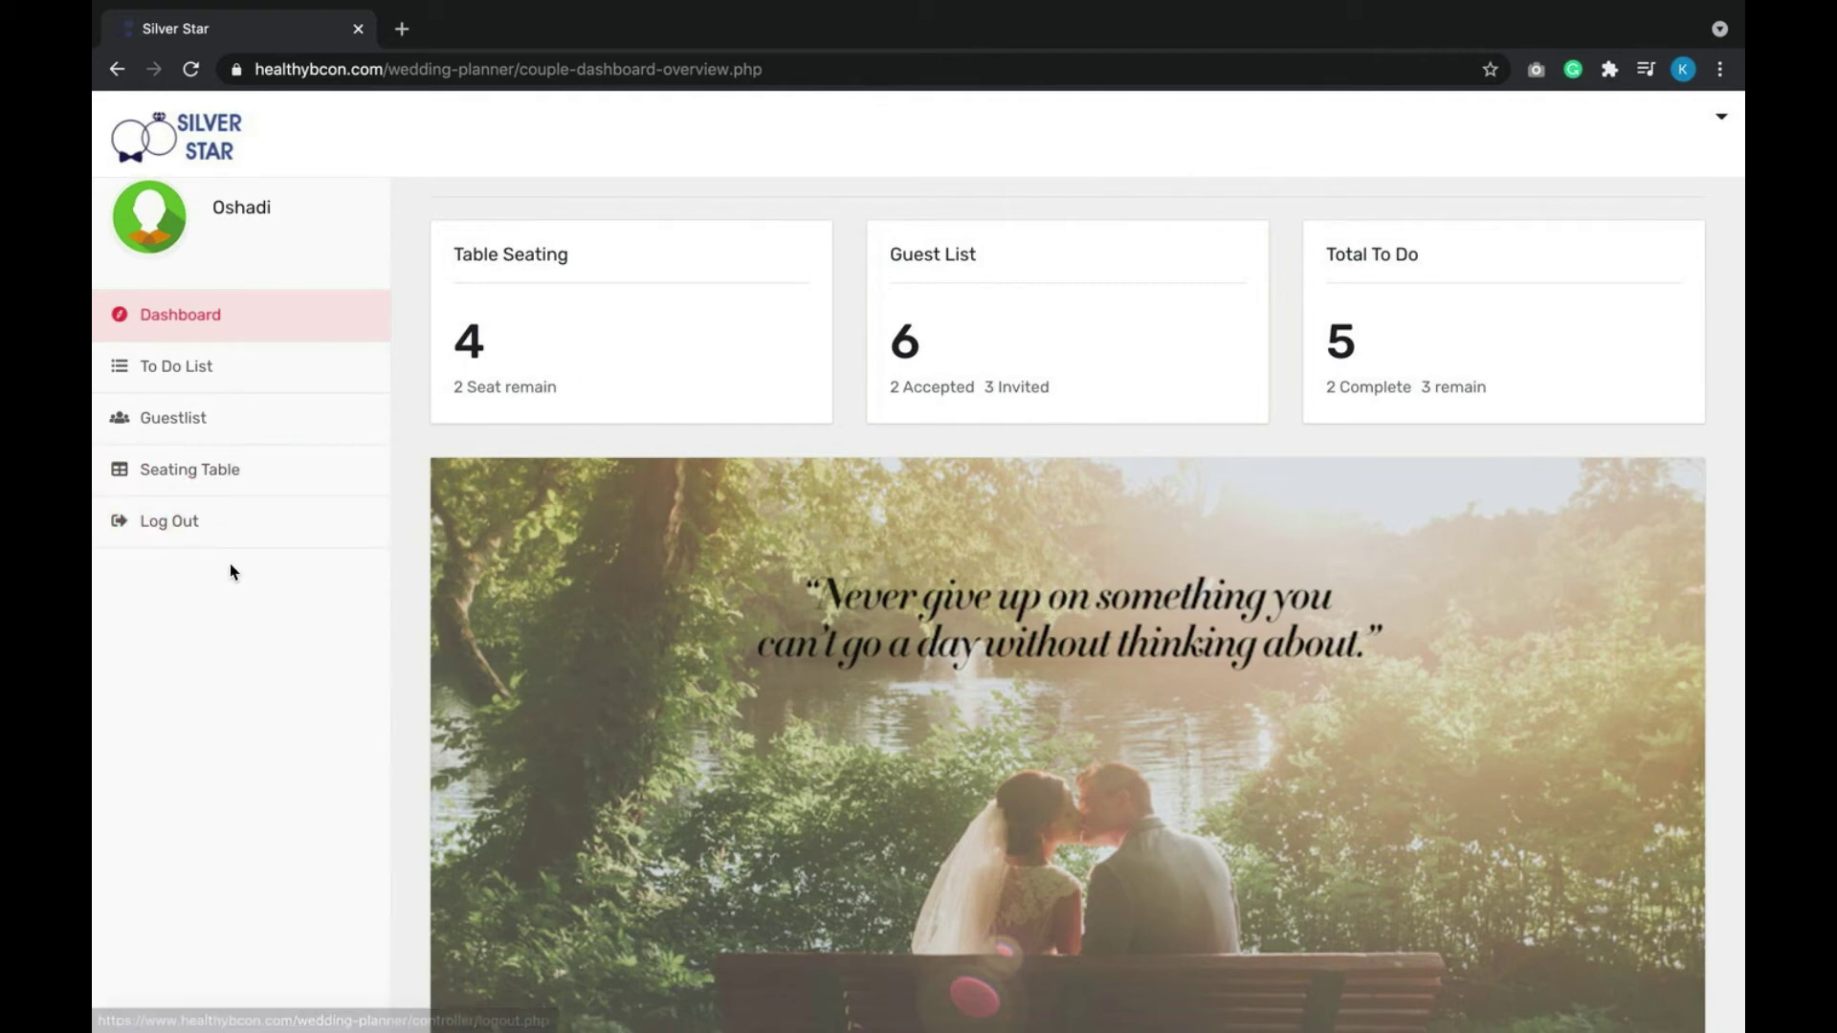
Log out of the couple account and go to the vendor Business Register page.
{"action": "left_click", "coordinate": [209, 533]}
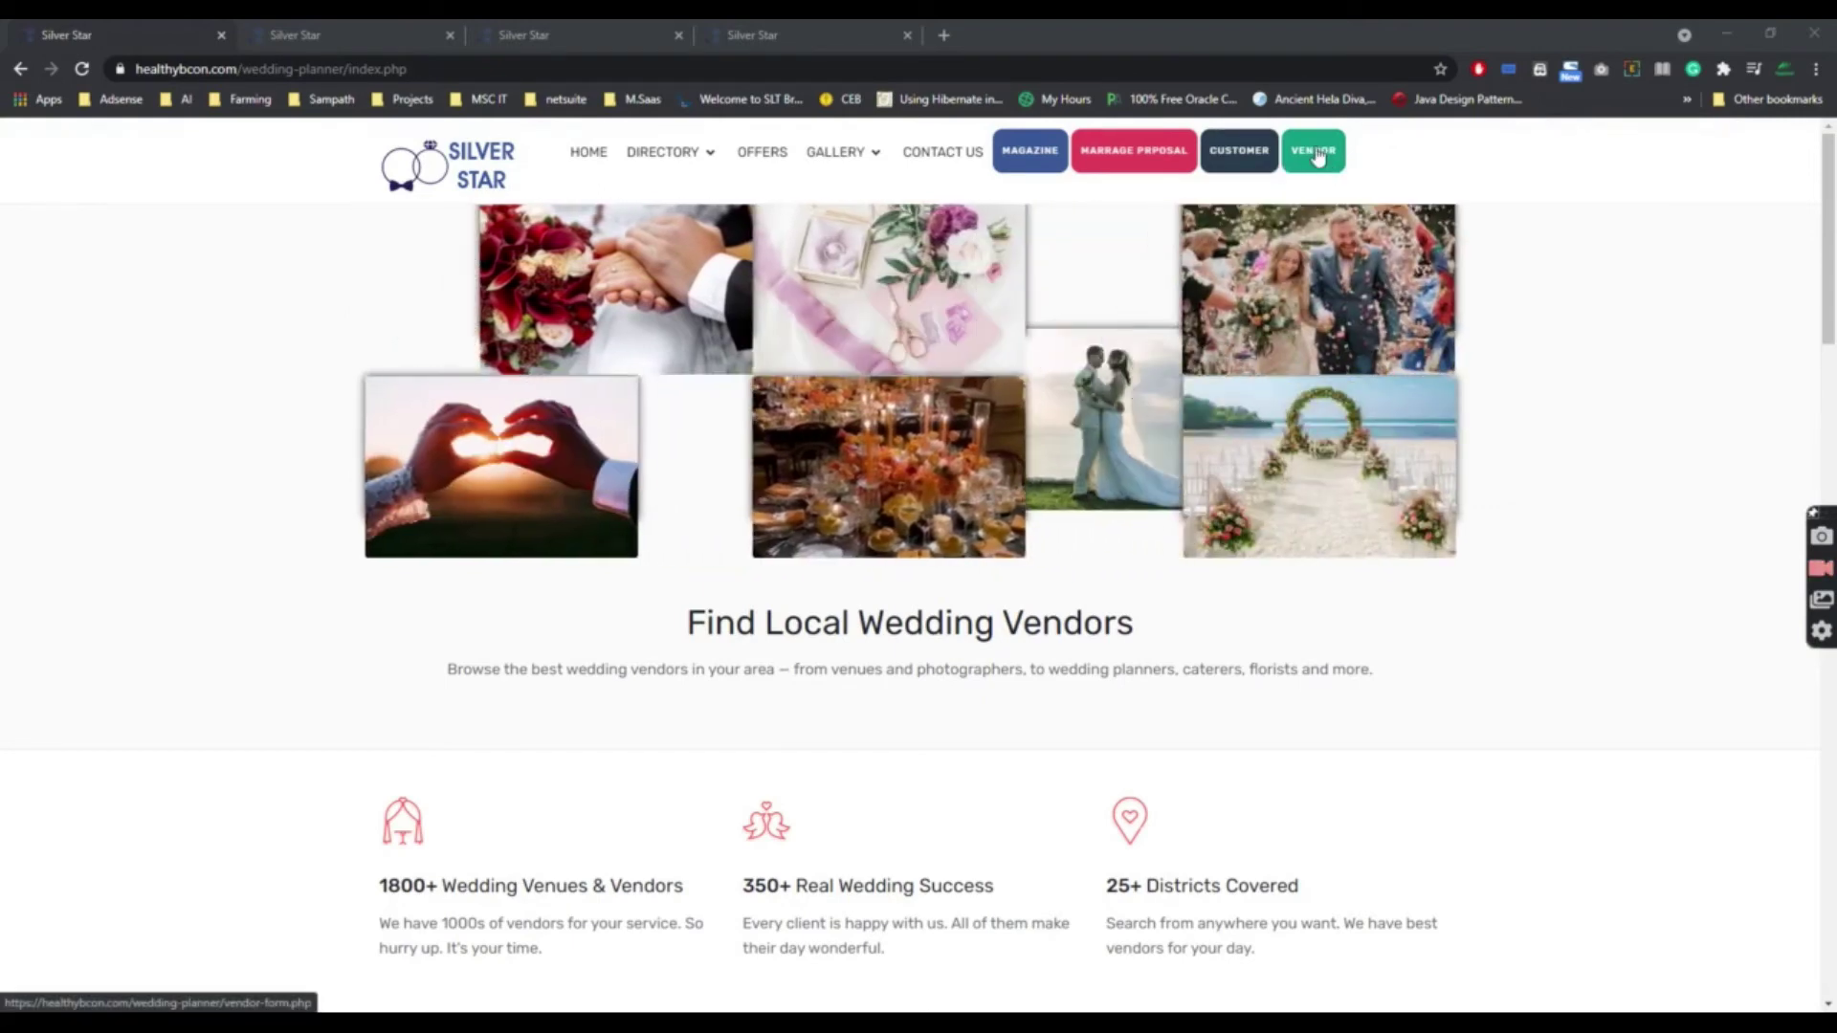
{"action": "left_click", "coordinate": [1327, 168]}
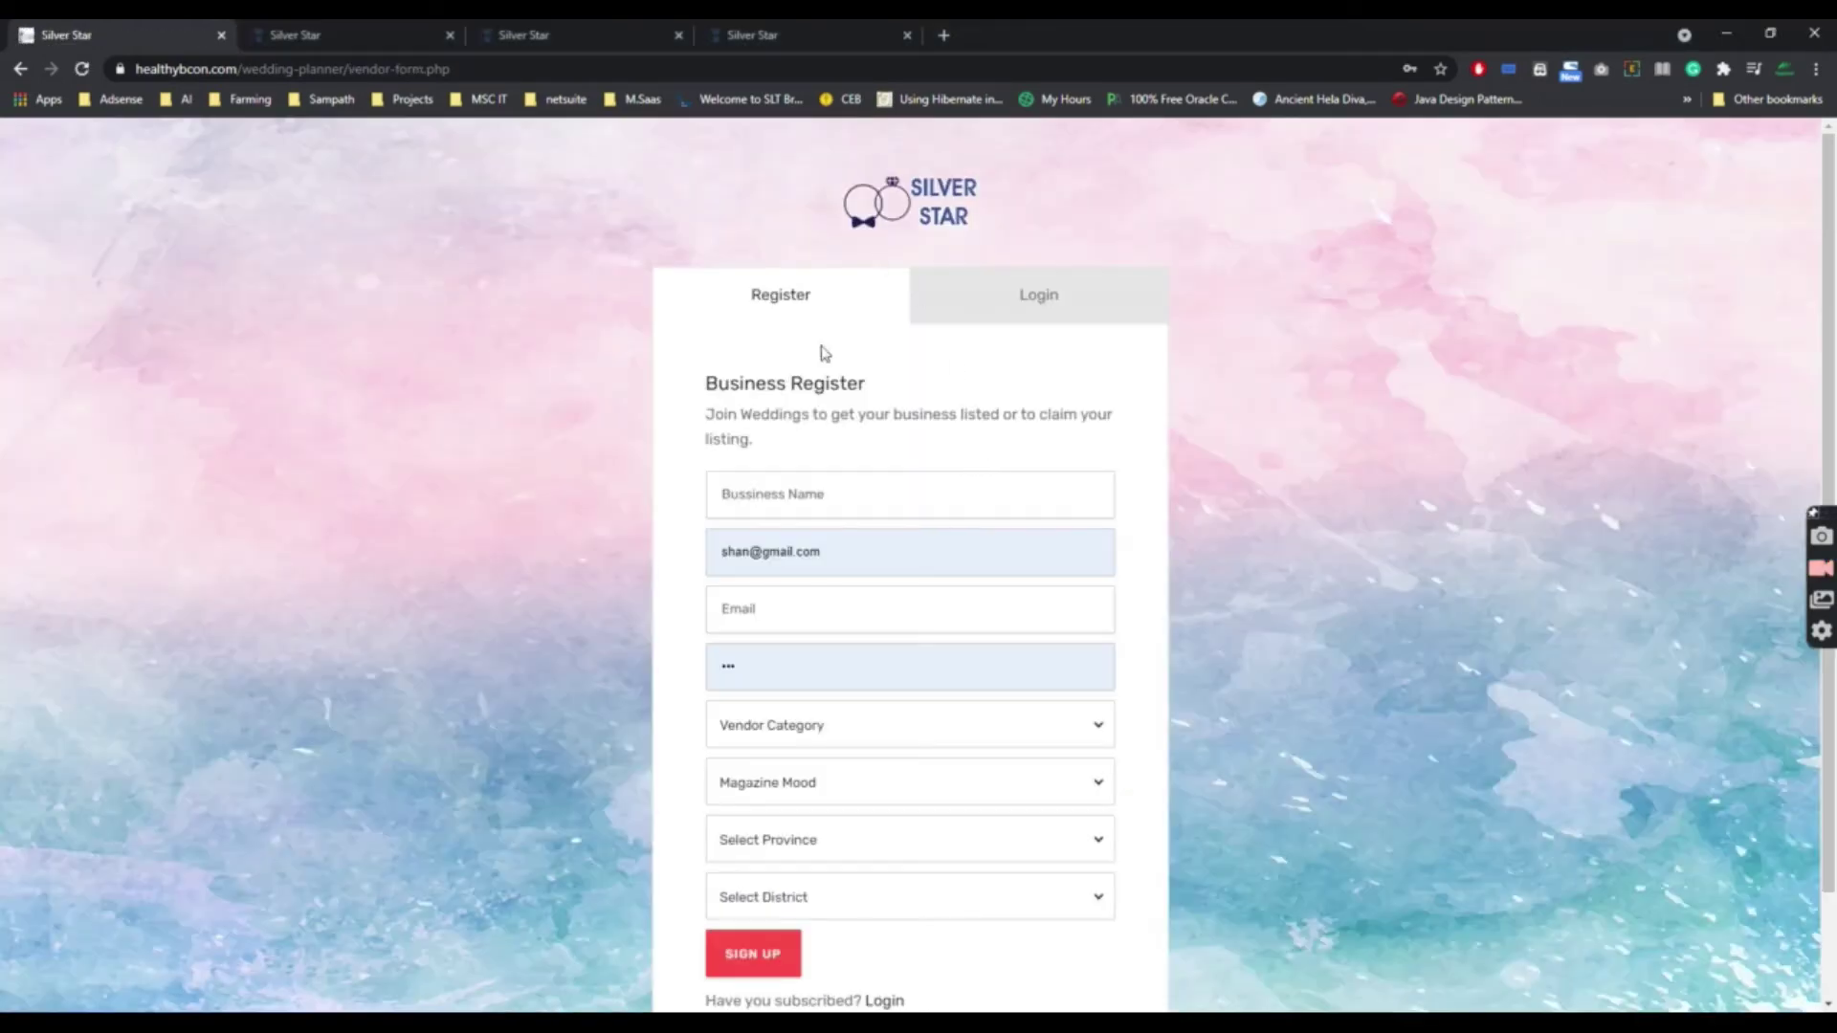
Log in with the vendor account and reach the vendor dashboard.
{"action": "left_click", "coordinate": [995, 302]}
{"action": "left_click", "coordinate": [754, 620]}
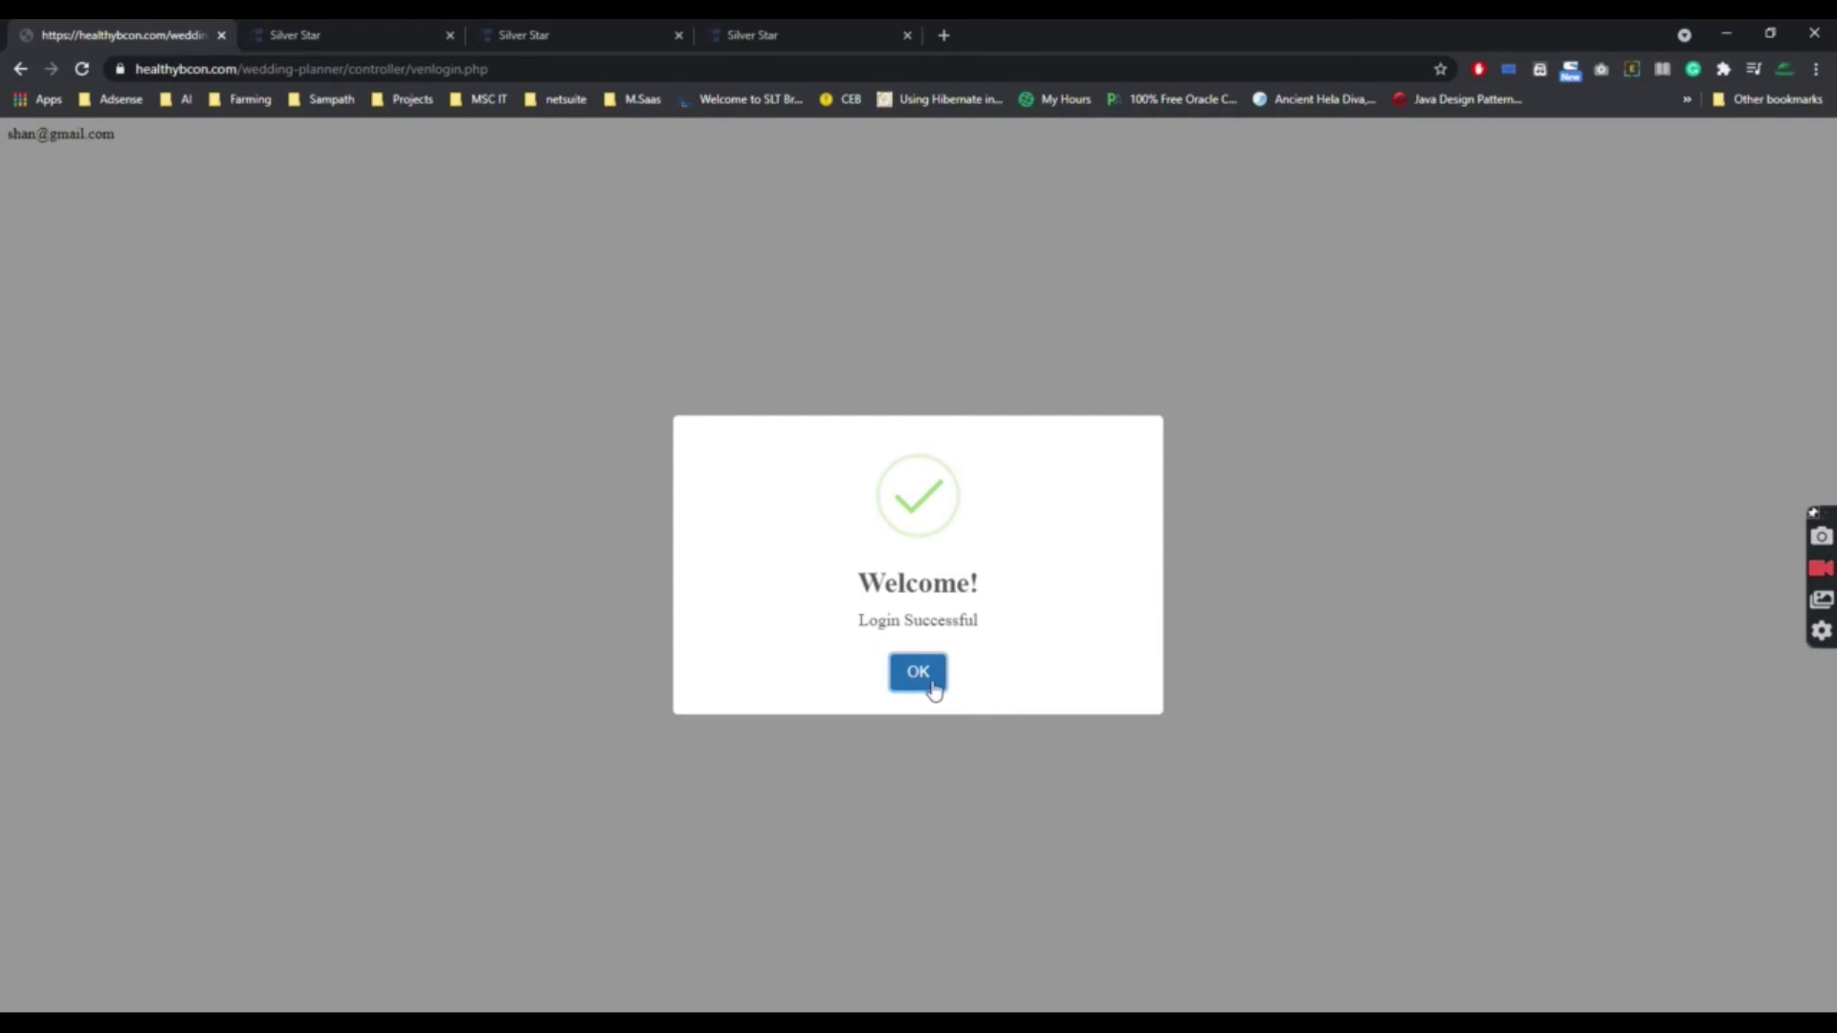
{"action": "left_click", "coordinate": [923, 677]}
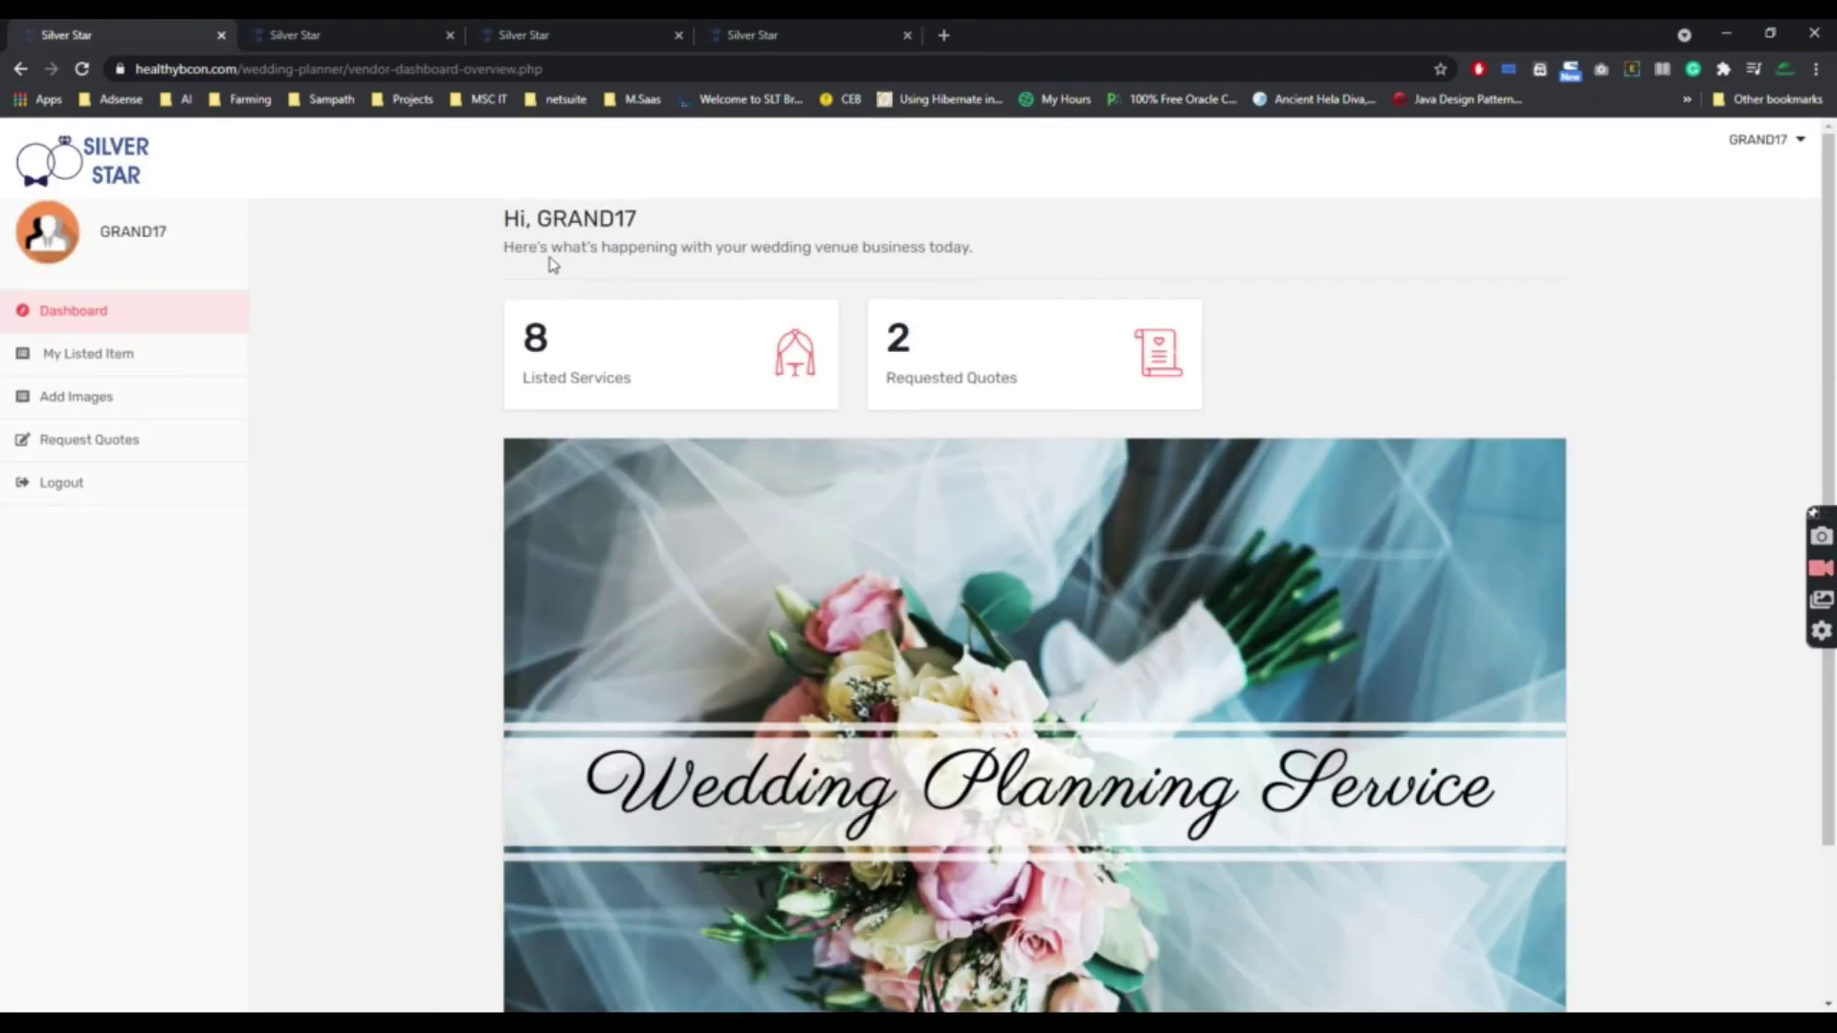
{"action": "left_click_drag", "start_coordinate": [637, 247], "coordinate": [1128, 251]}
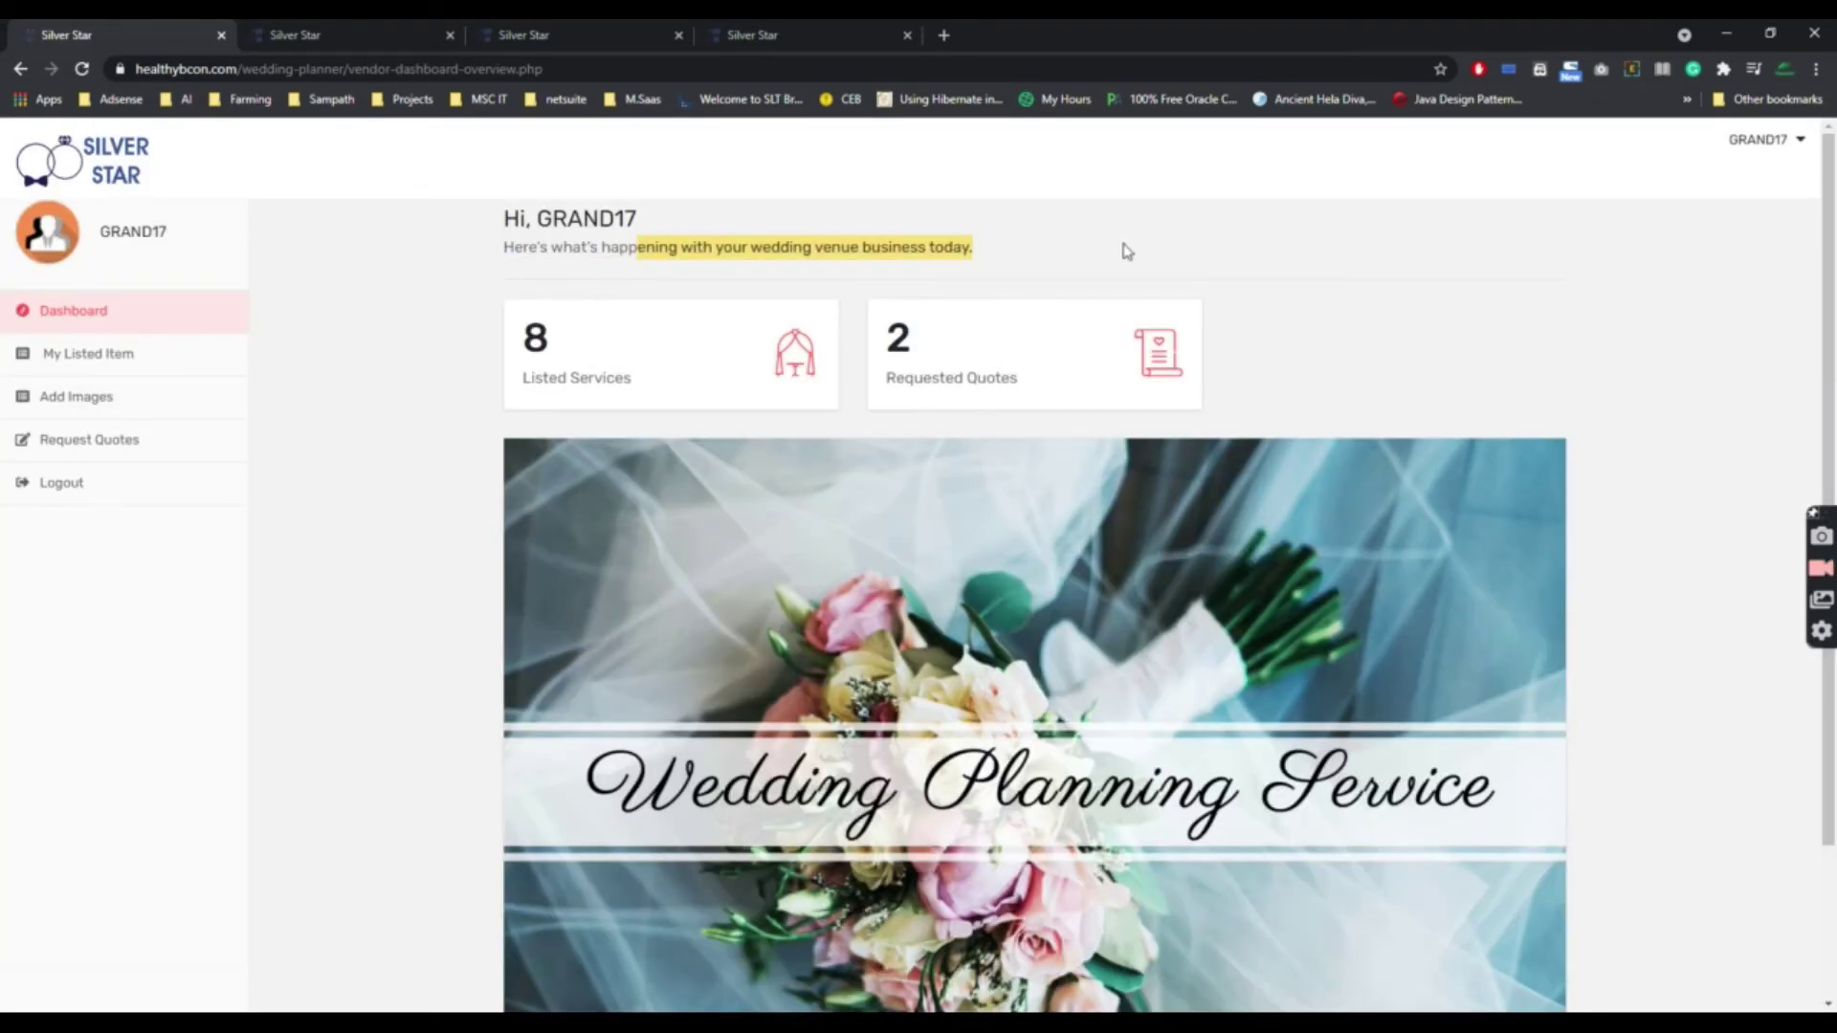
{"action": "left_click", "coordinate": [1122, 274]}
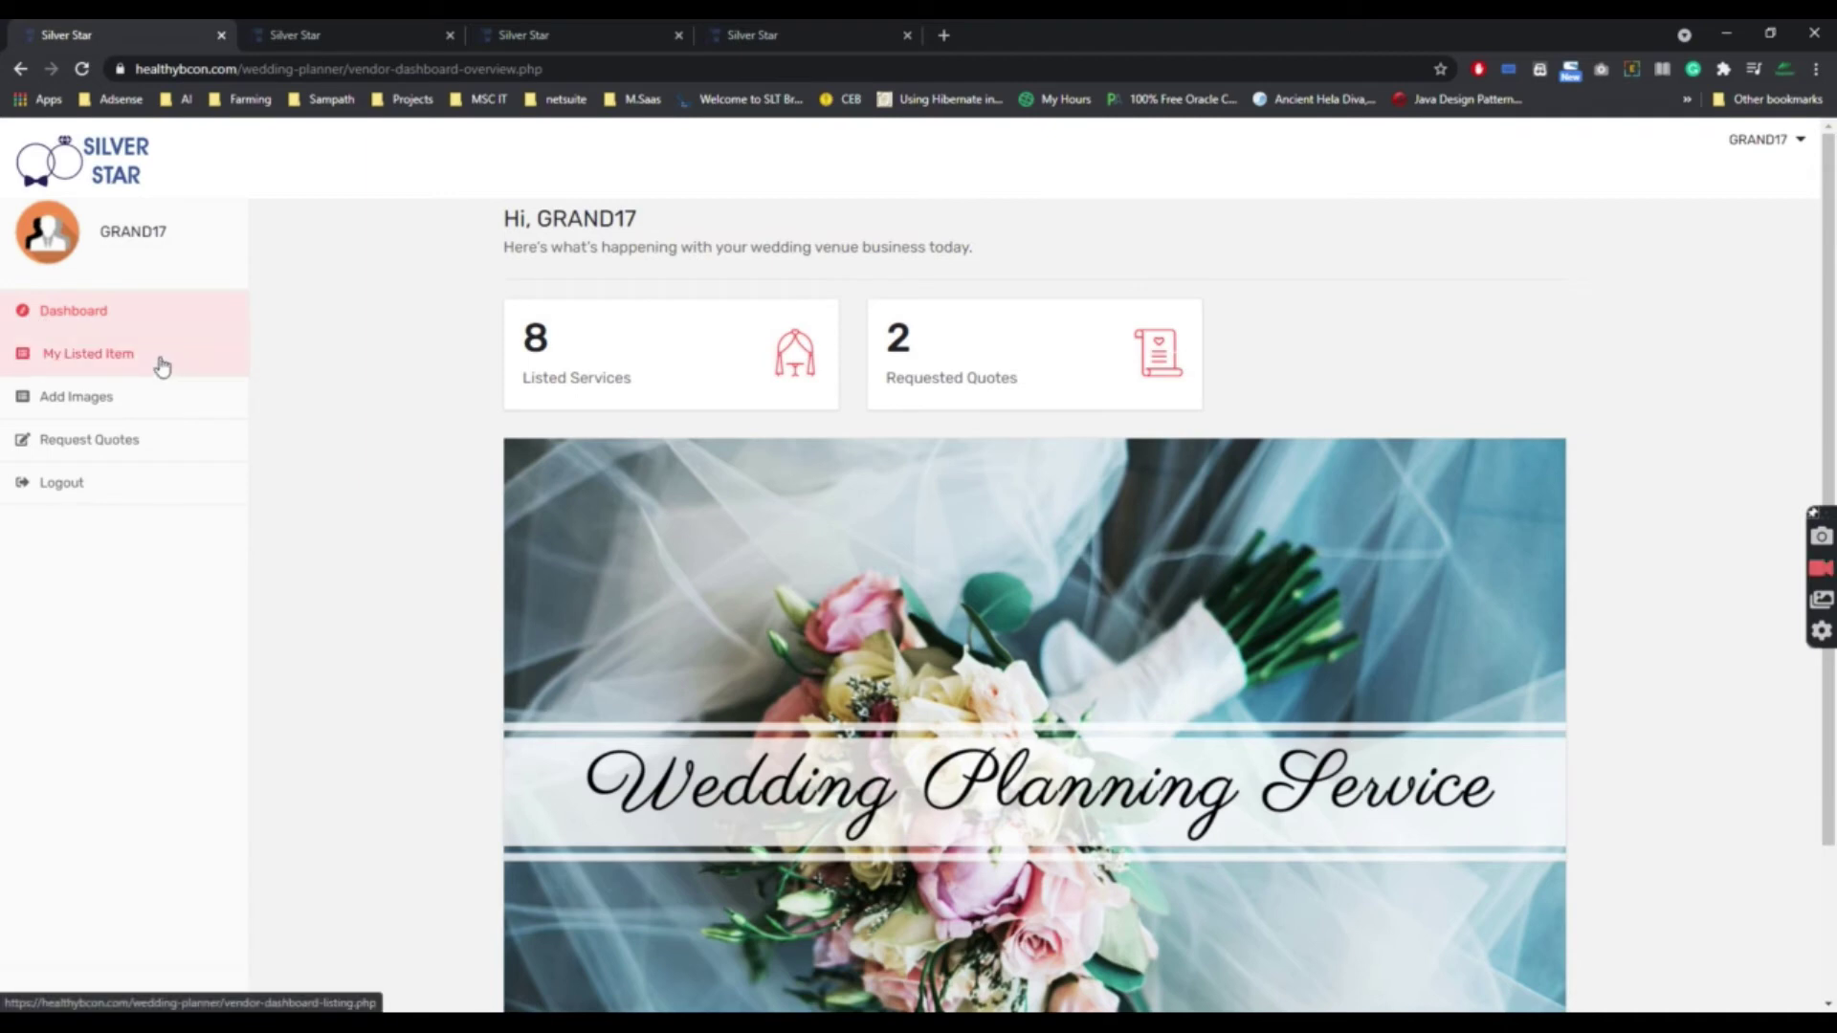
Review the vendor's My Listed Item, add-listing, Add Images and Request Quotes pages.
{"action": "left_click", "coordinate": [95, 359]}
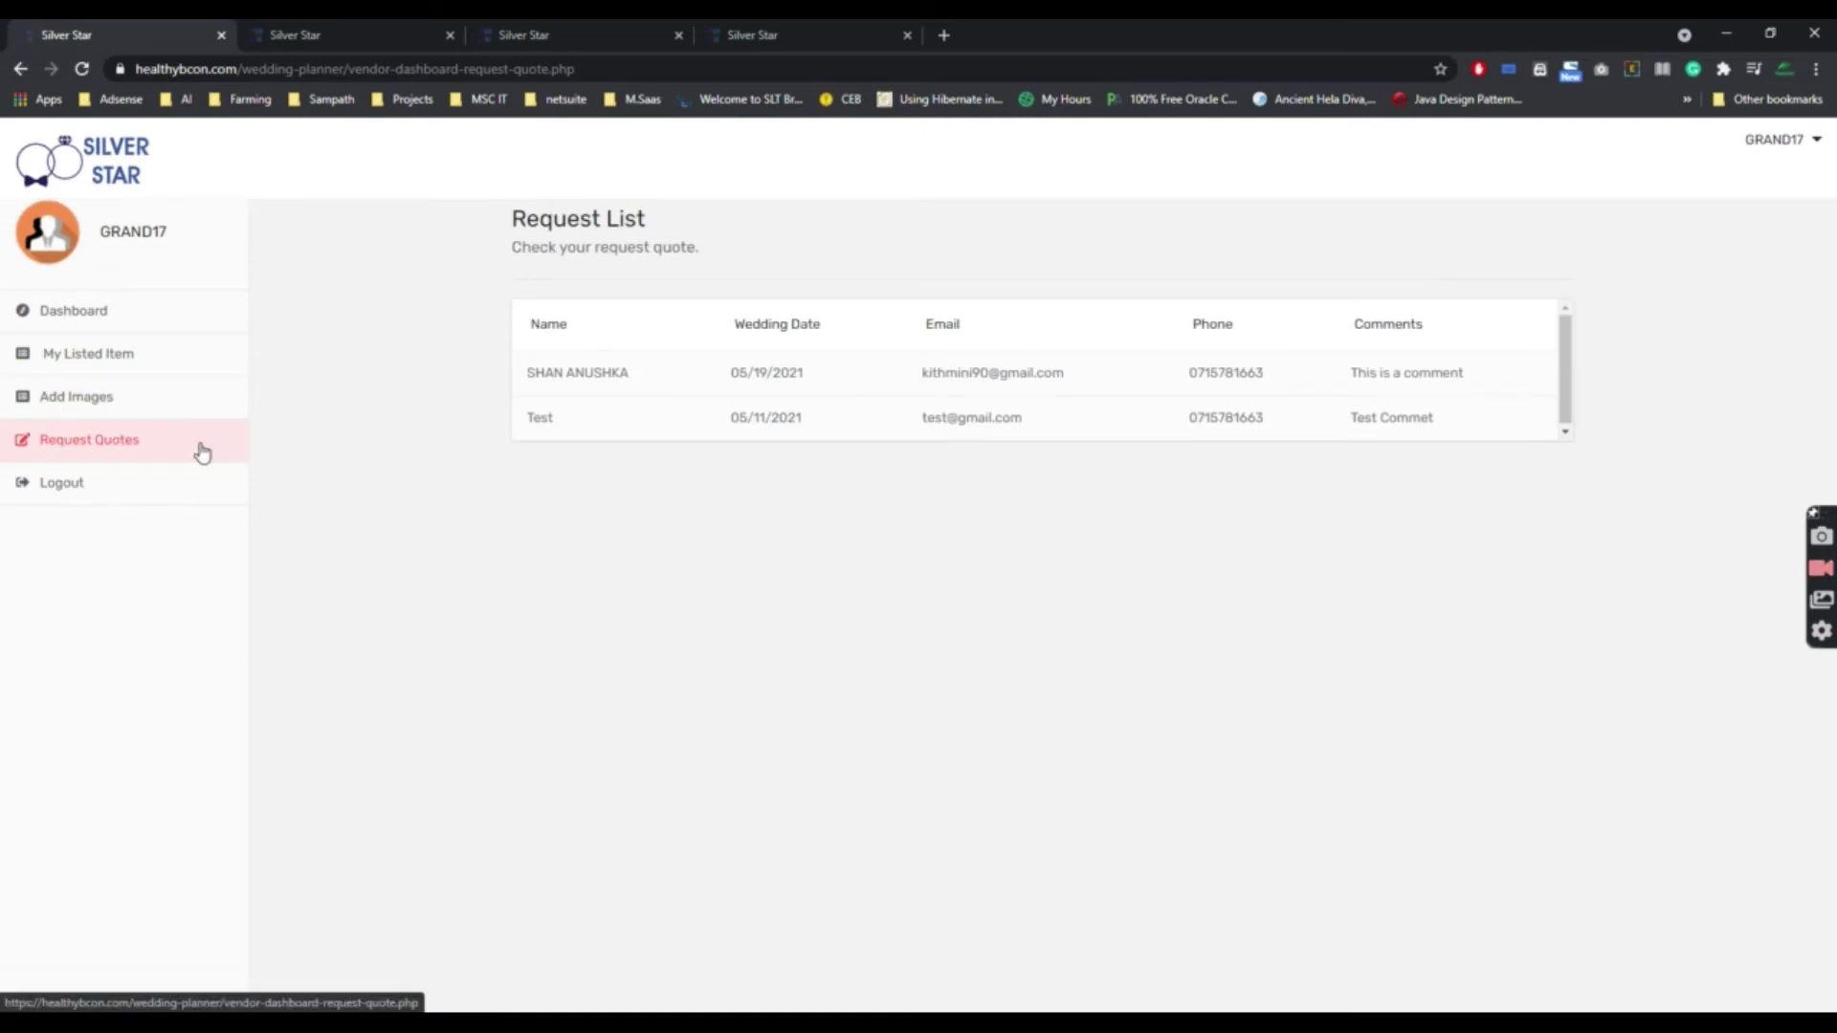
{"action": "left_click", "coordinate": [86, 353]}
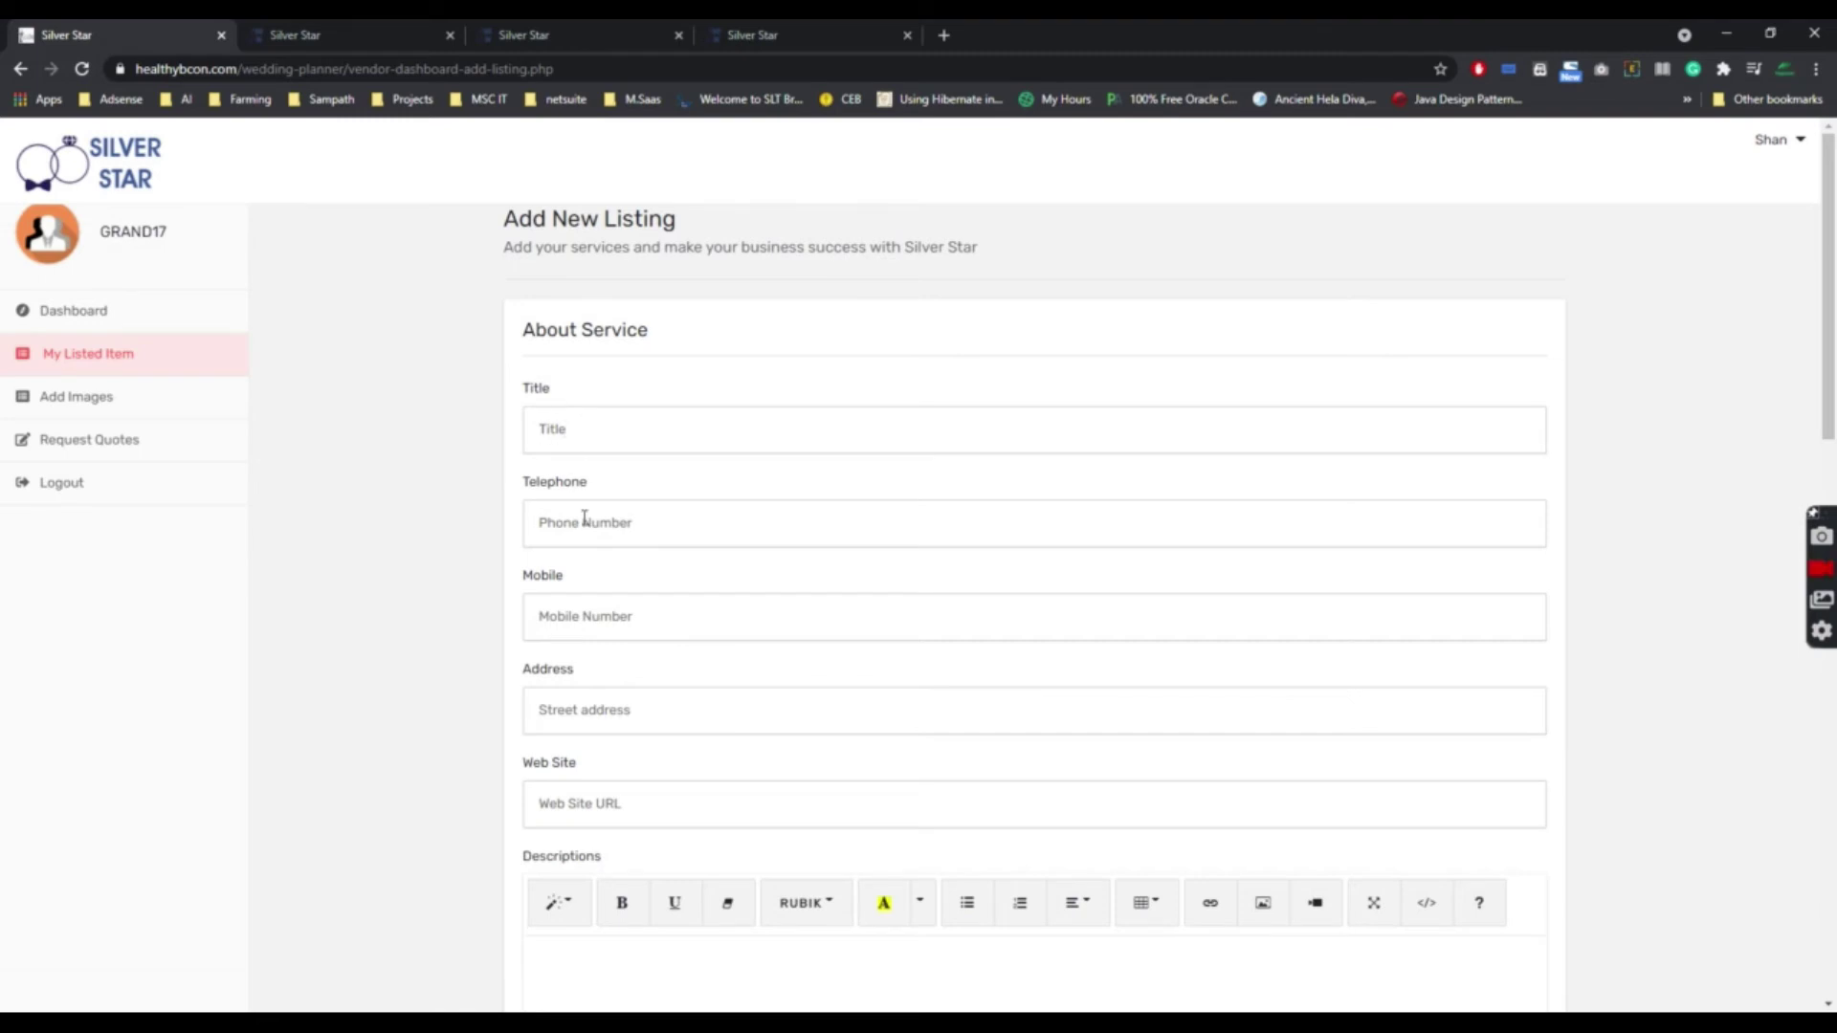
{"action": "scroll", "coordinate": [575, 730], "scroll_direction": "down", "scroll_amount": 7}
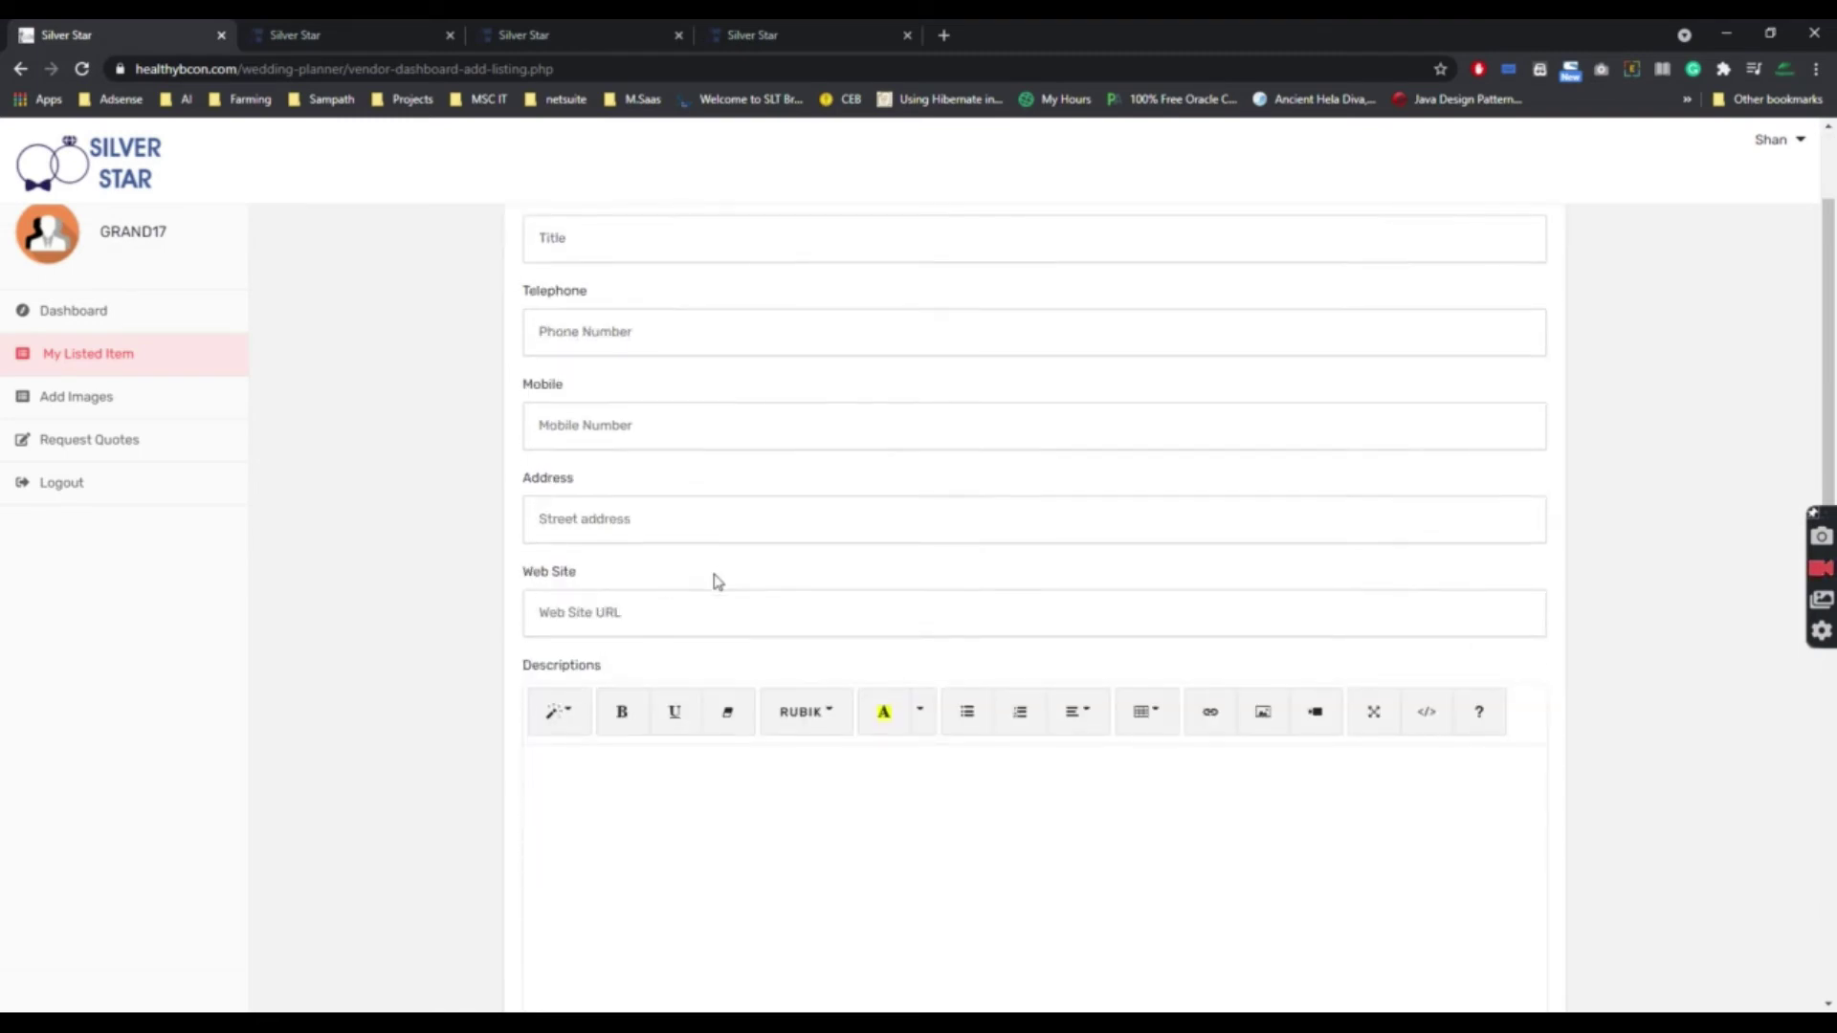
{"action": "scroll", "coordinate": [589, 644], "scroll_direction": "down", "scroll_amount": 10}
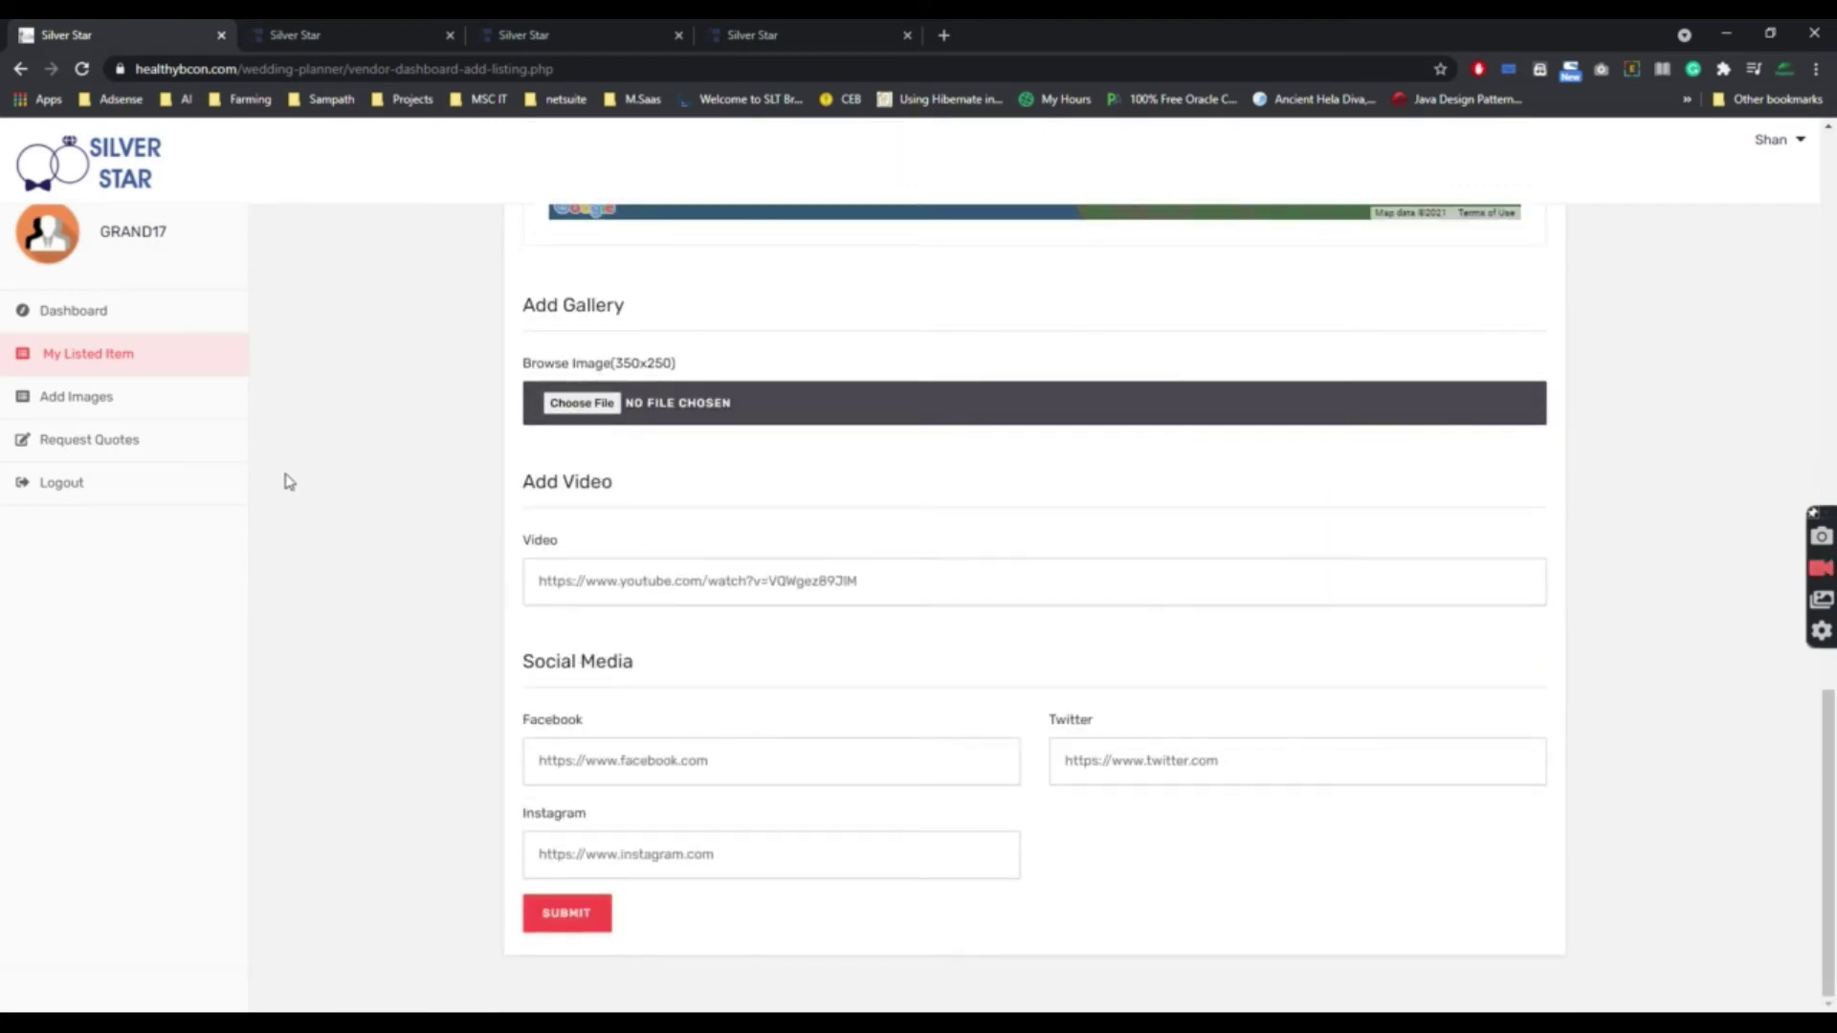
{"action": "left_click", "coordinate": [94, 407]}
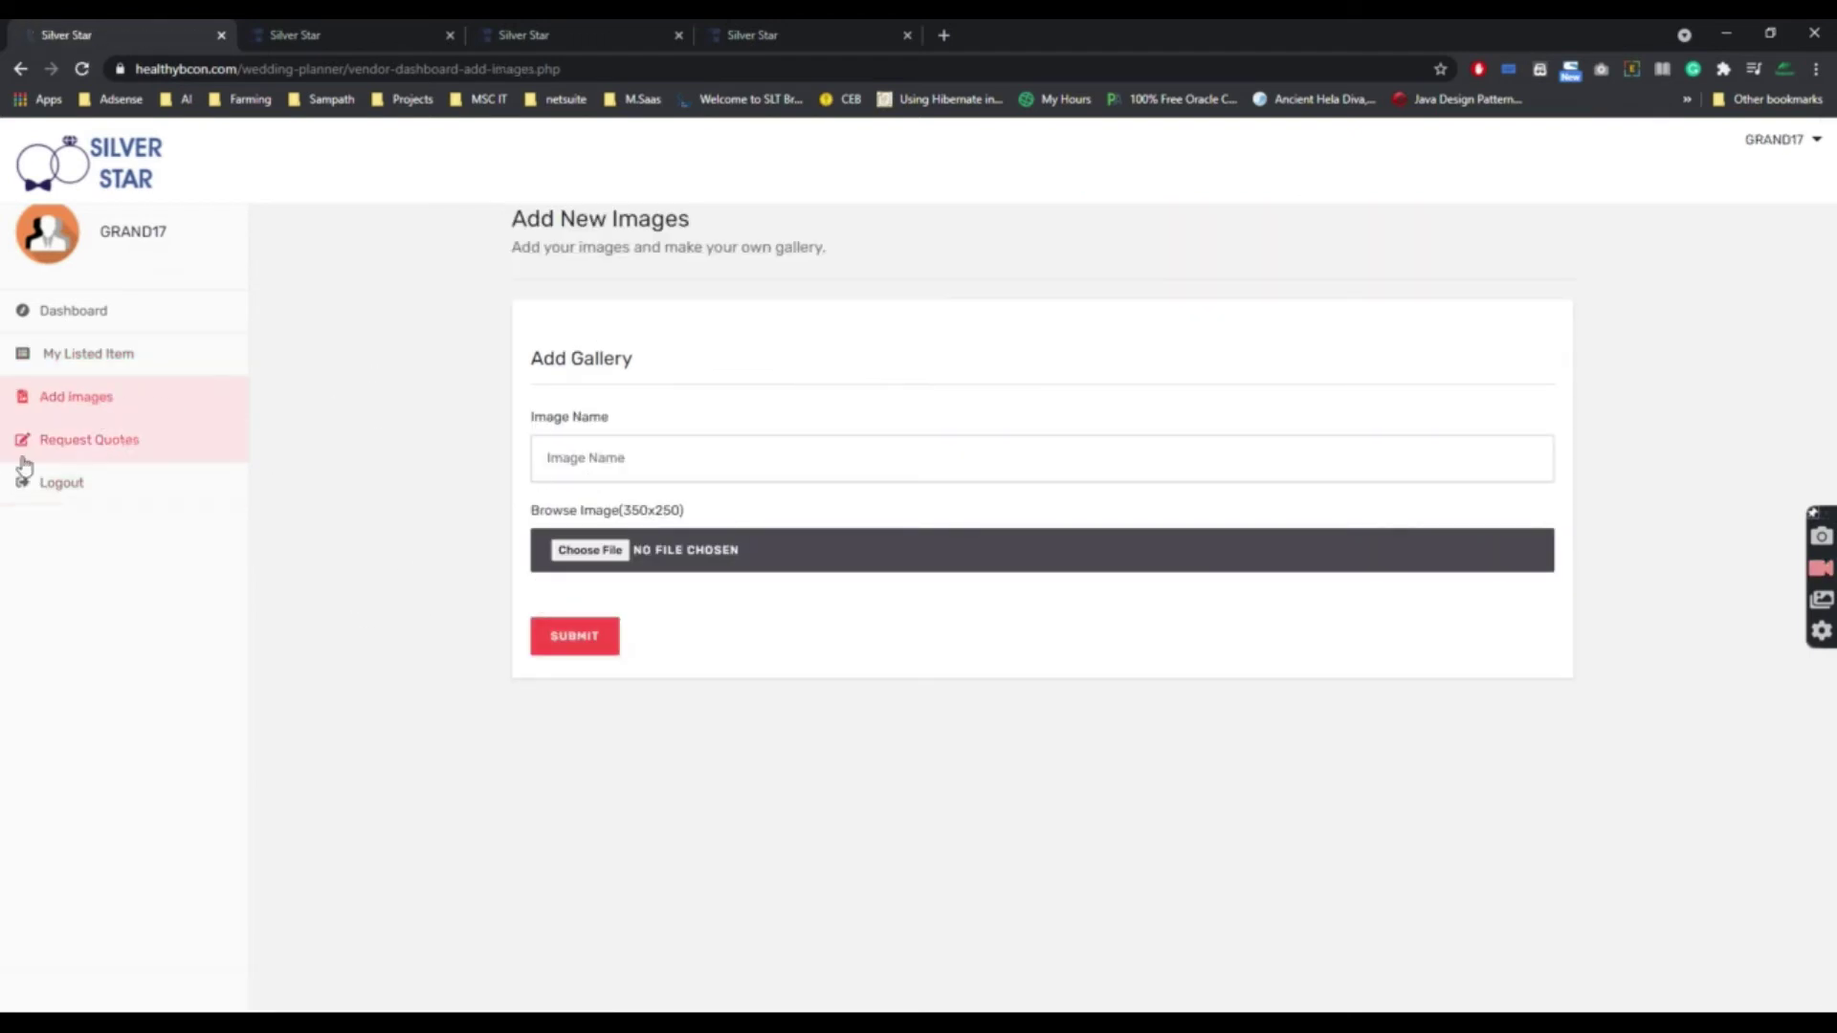
{"action": "left_click", "coordinate": [125, 451]}
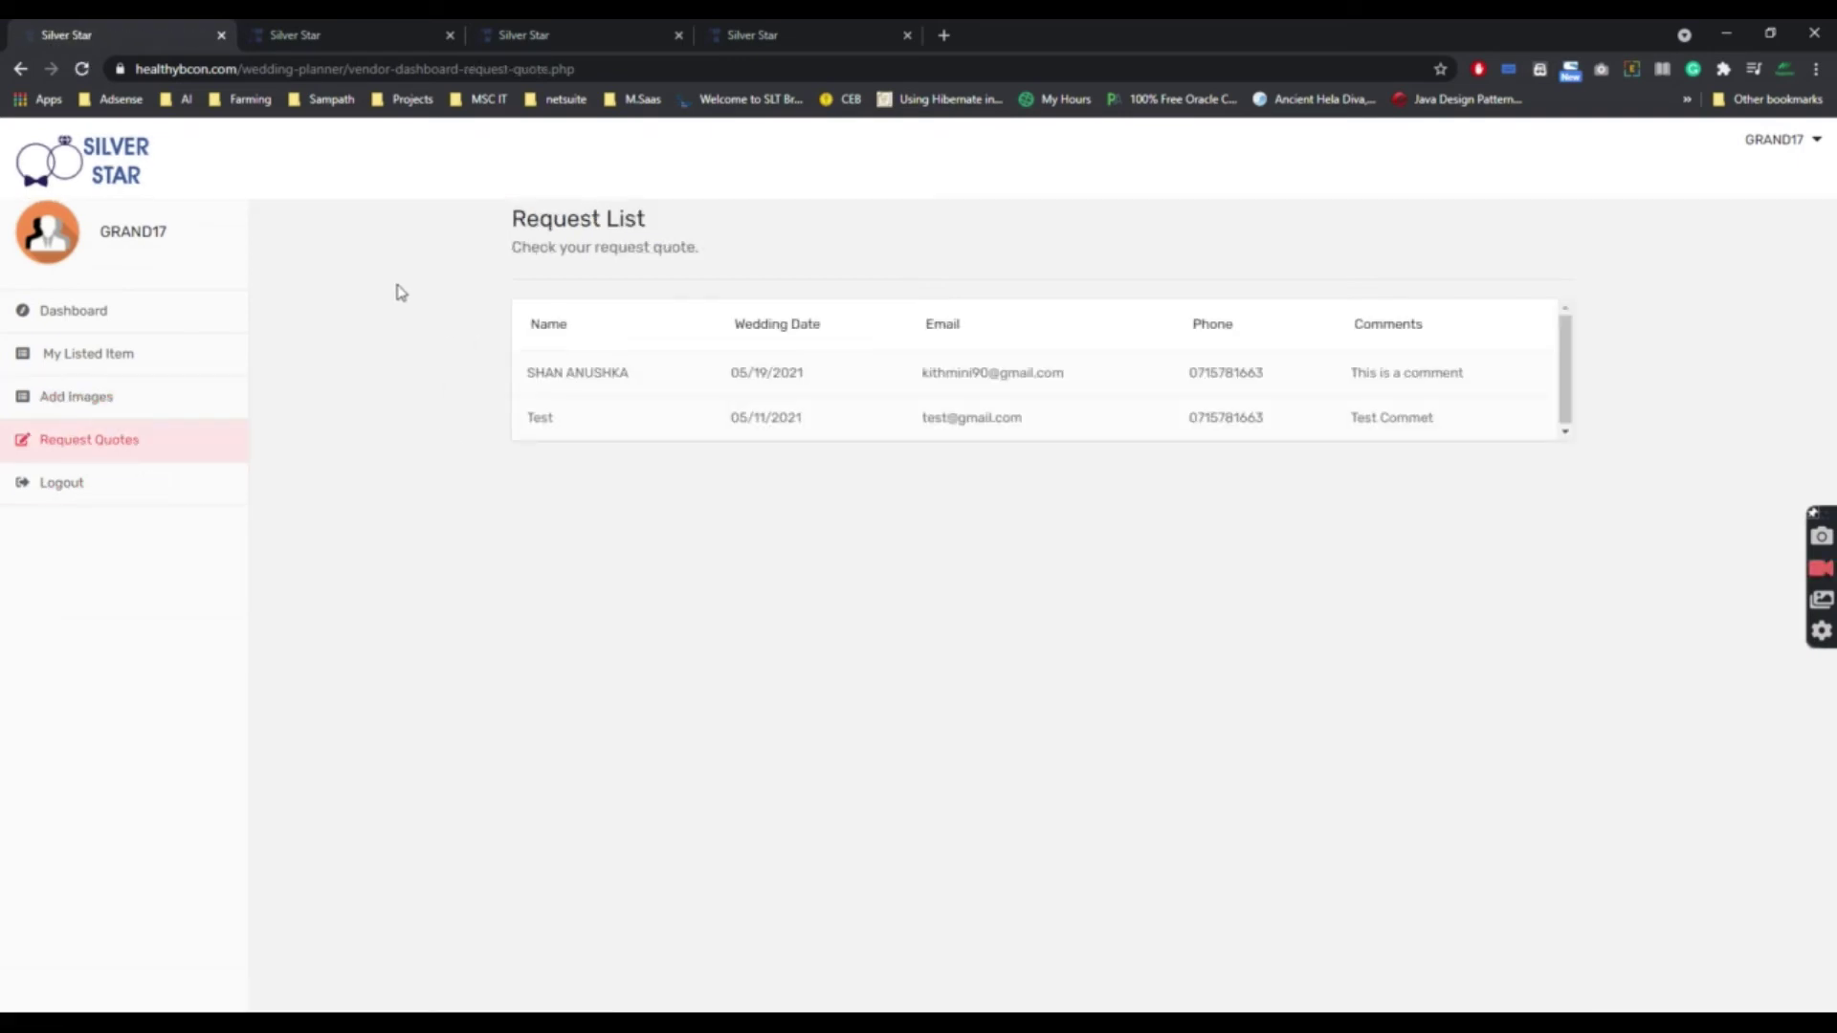
{"action": "key", "text": "alt+Tab"}
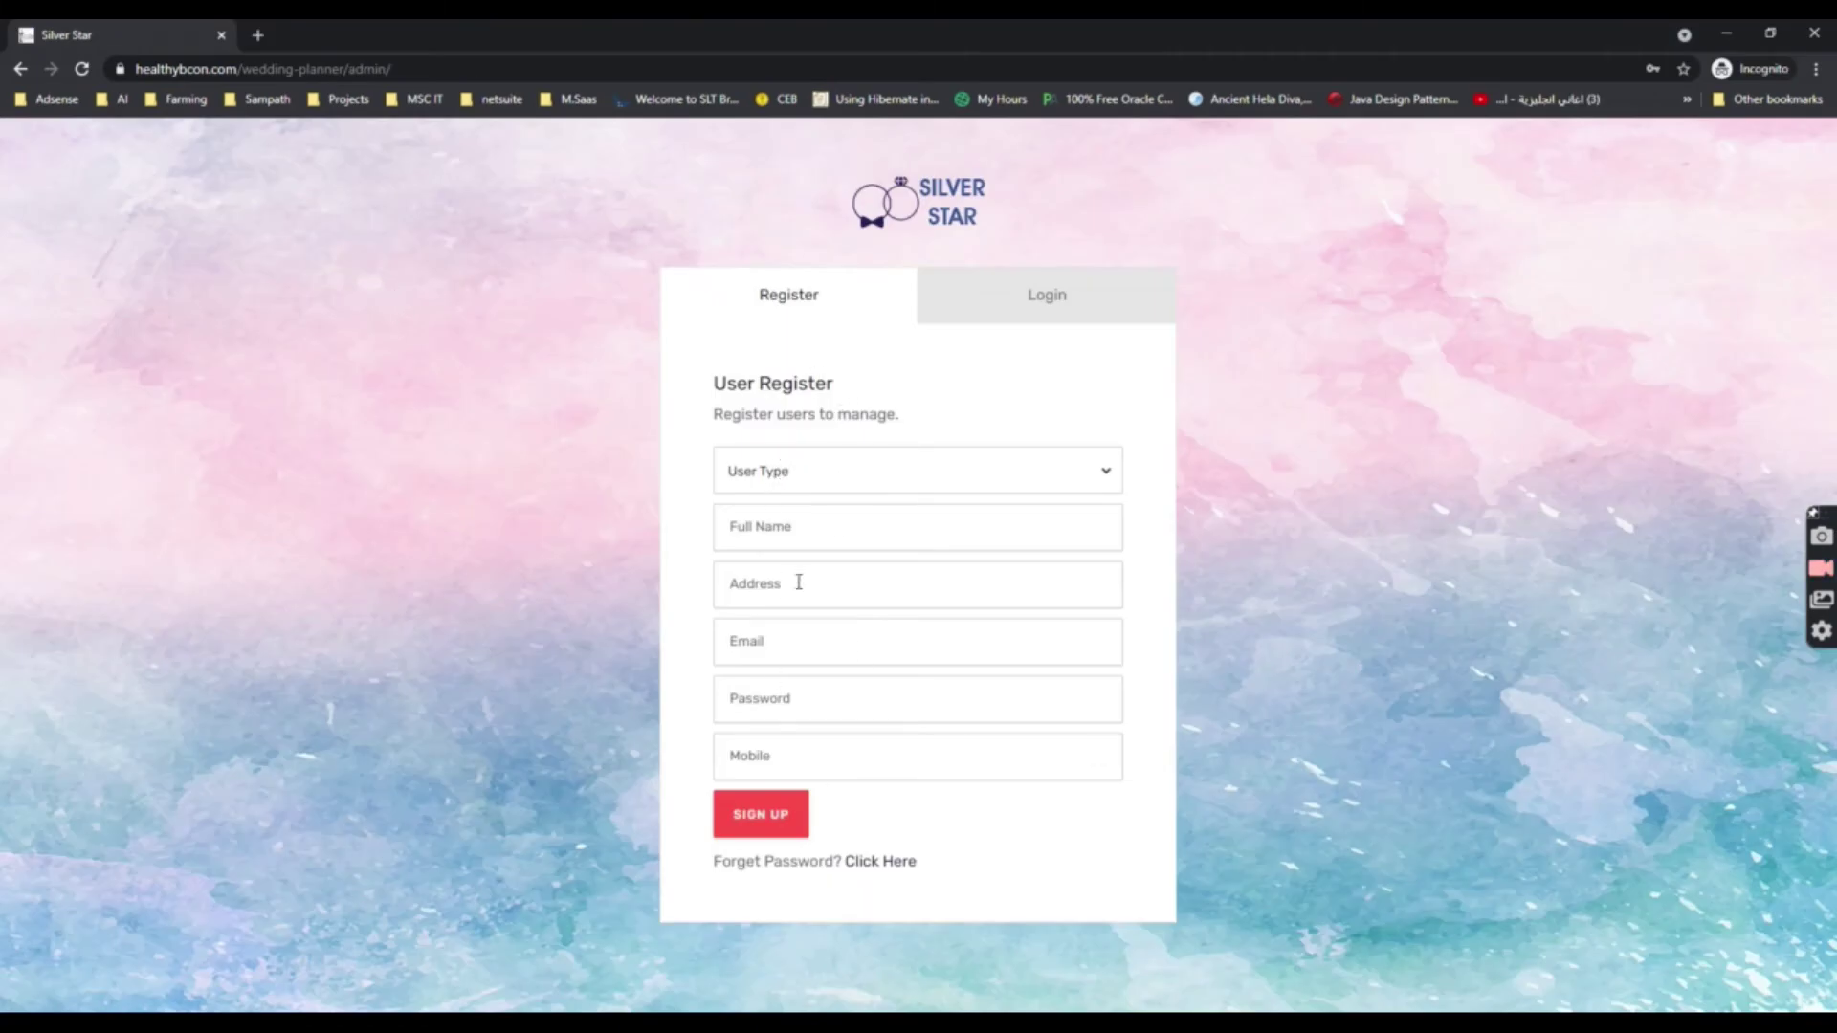
Log in to the admin panel using the saved admin credentials.
{"action": "left_click", "coordinate": [1049, 313]}
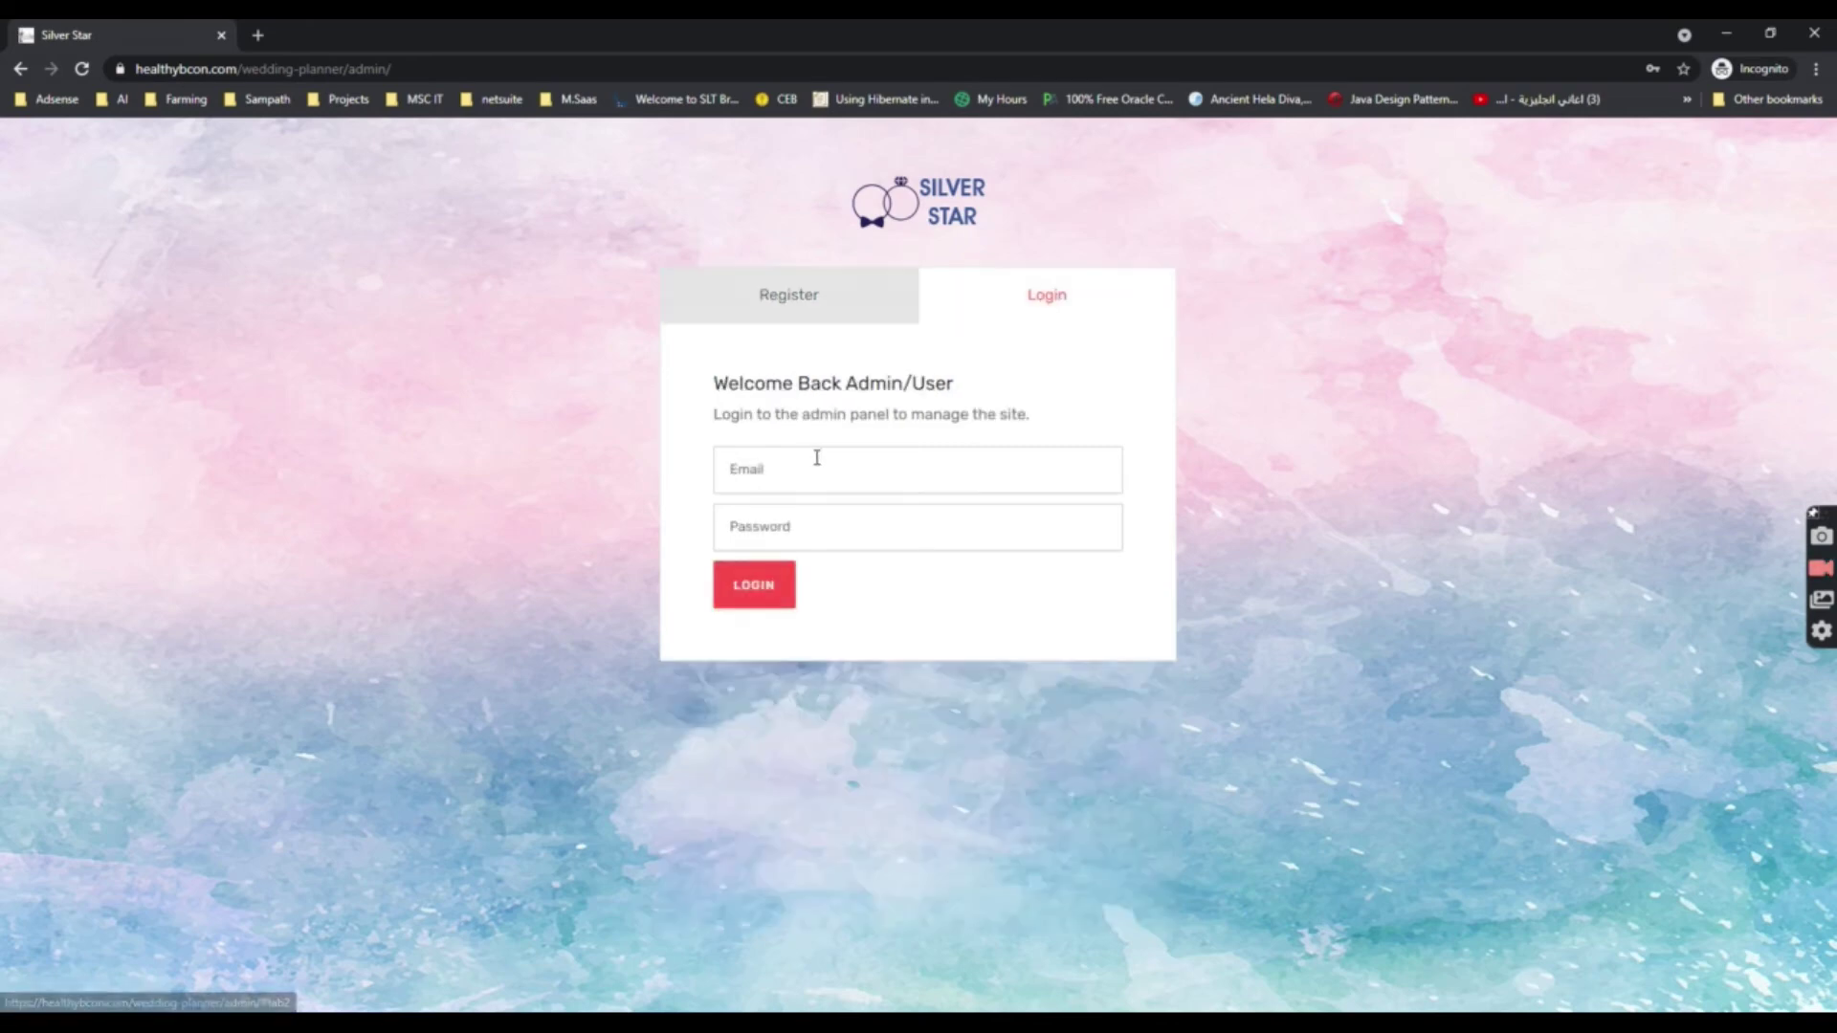
{"action": "left_click", "coordinate": [816, 459]}
{"action": "left_click", "coordinate": [778, 525]}
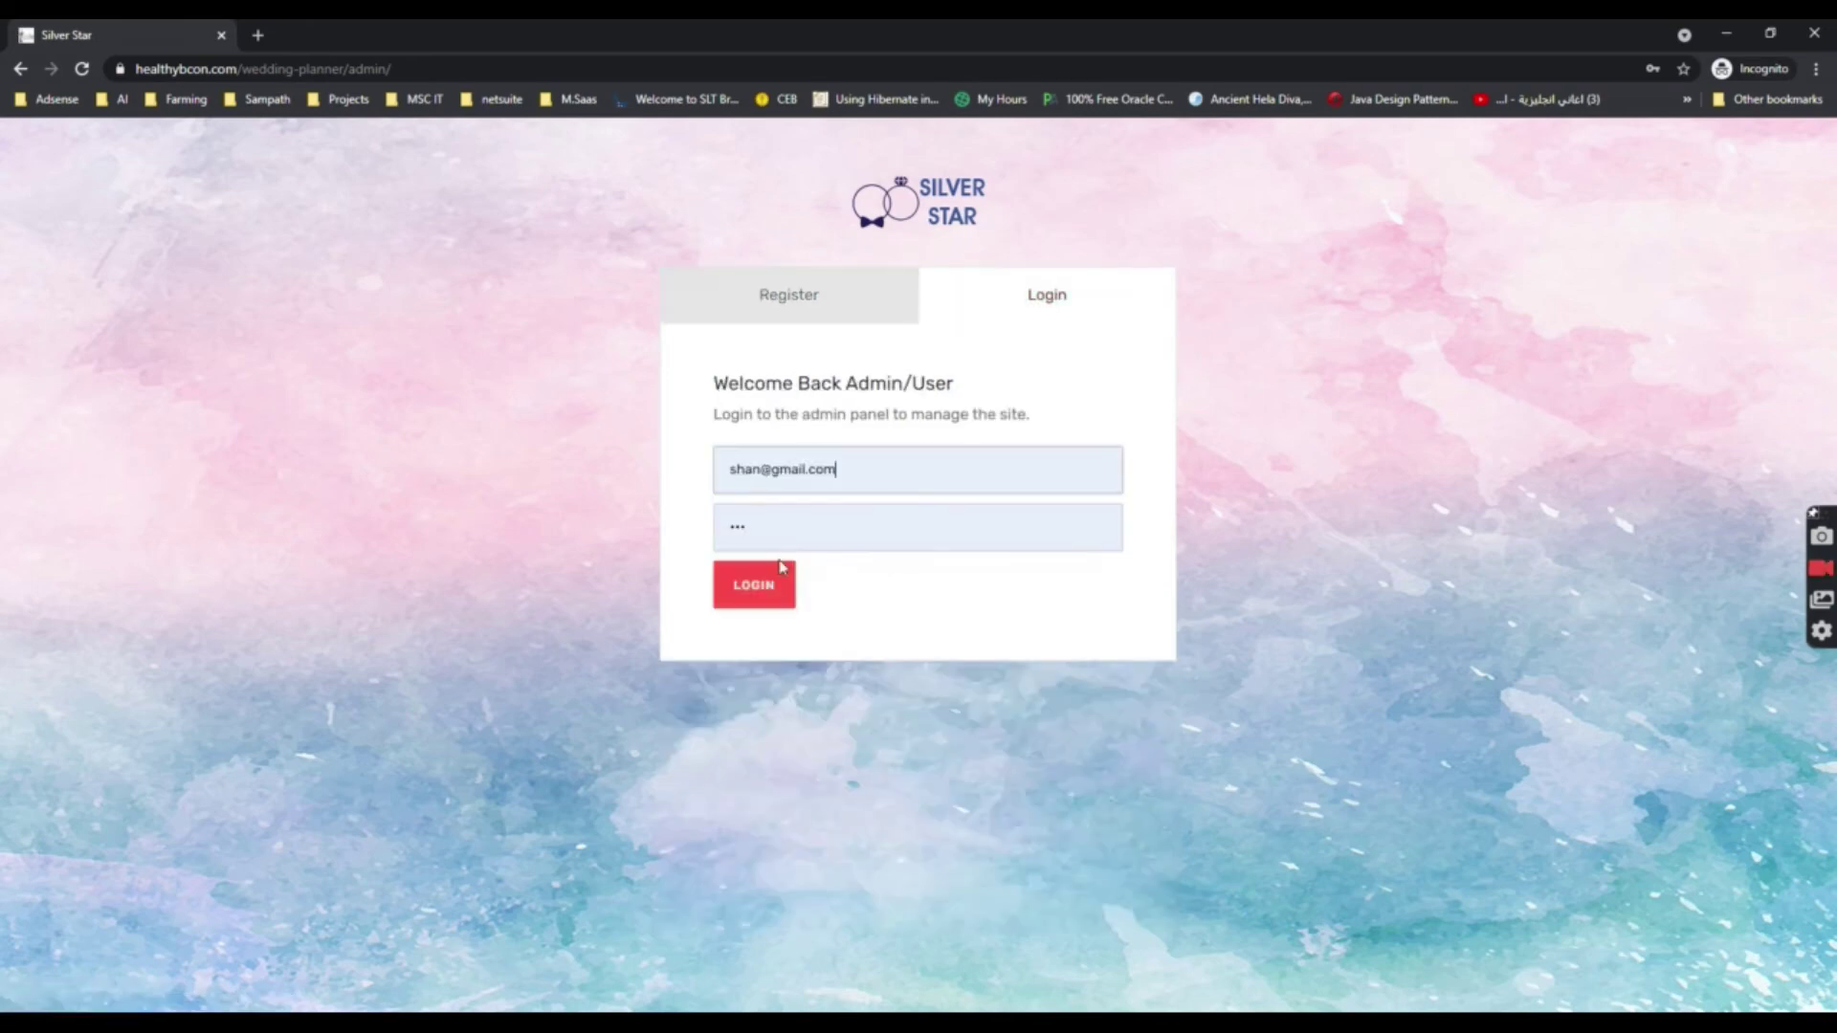
{"action": "left_click", "coordinate": [770, 593]}
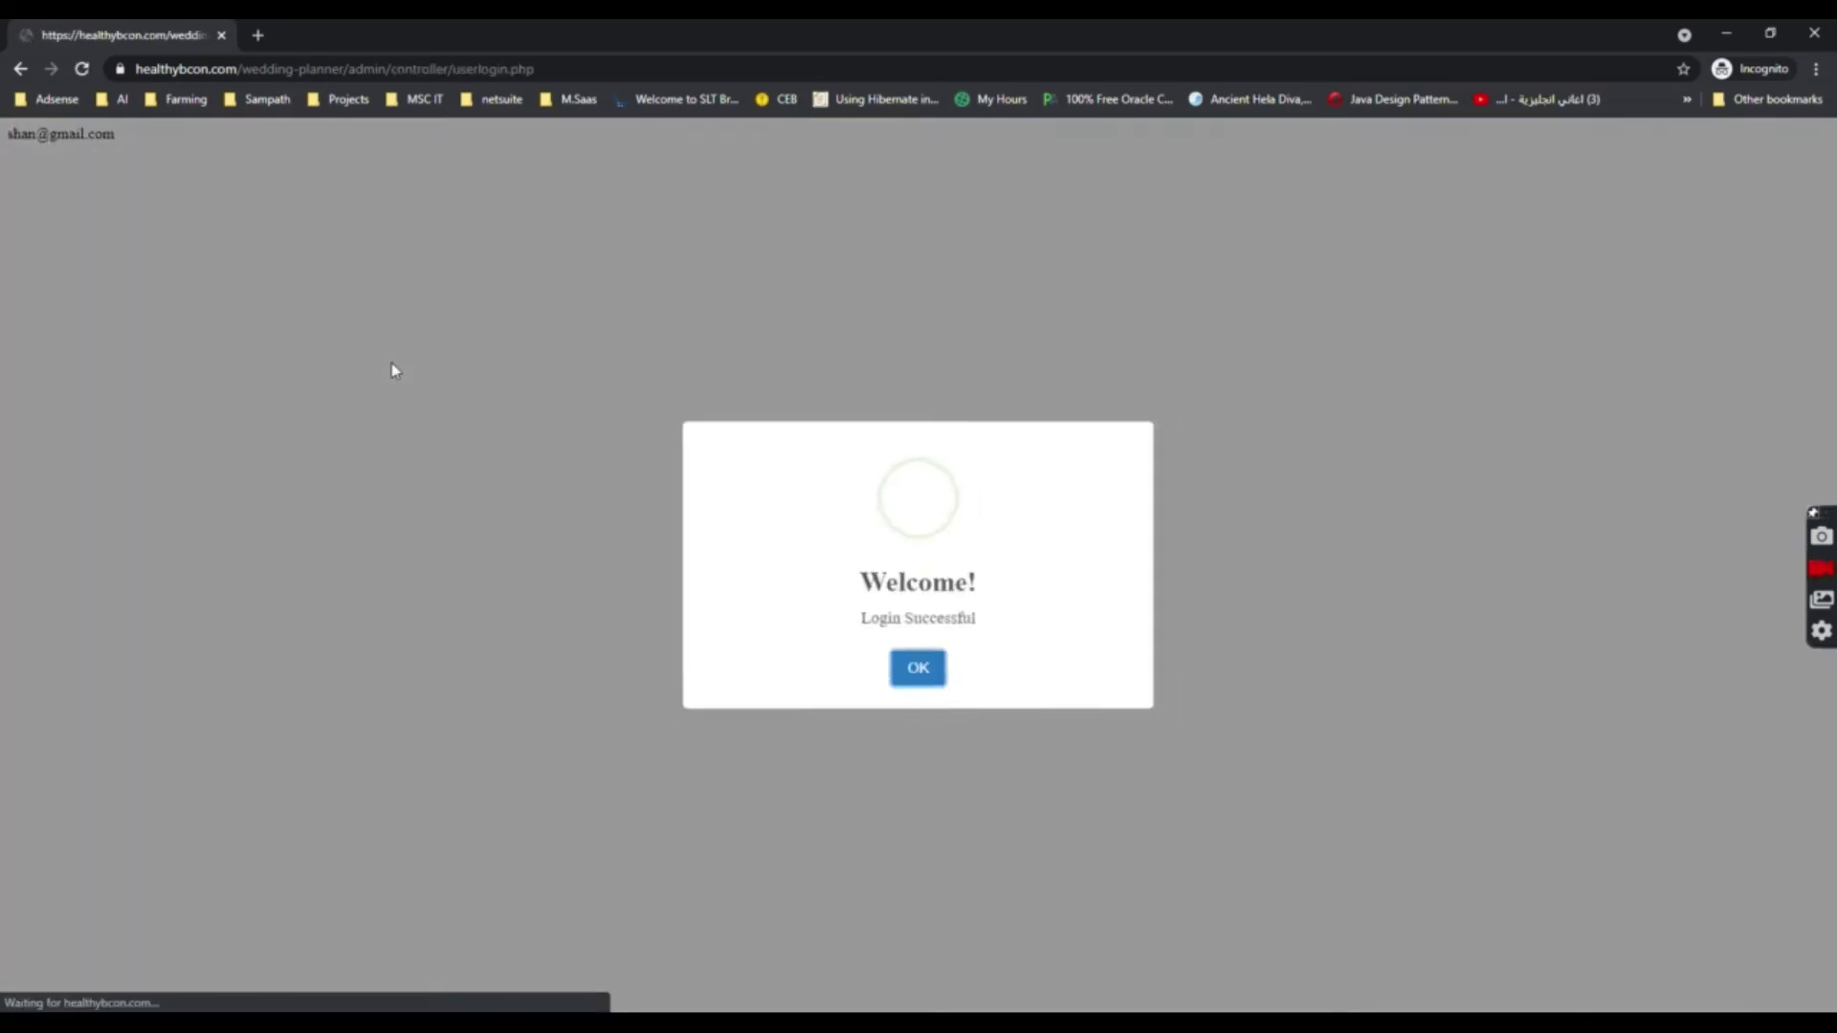
{"action": "left_click", "coordinate": [916, 673]}
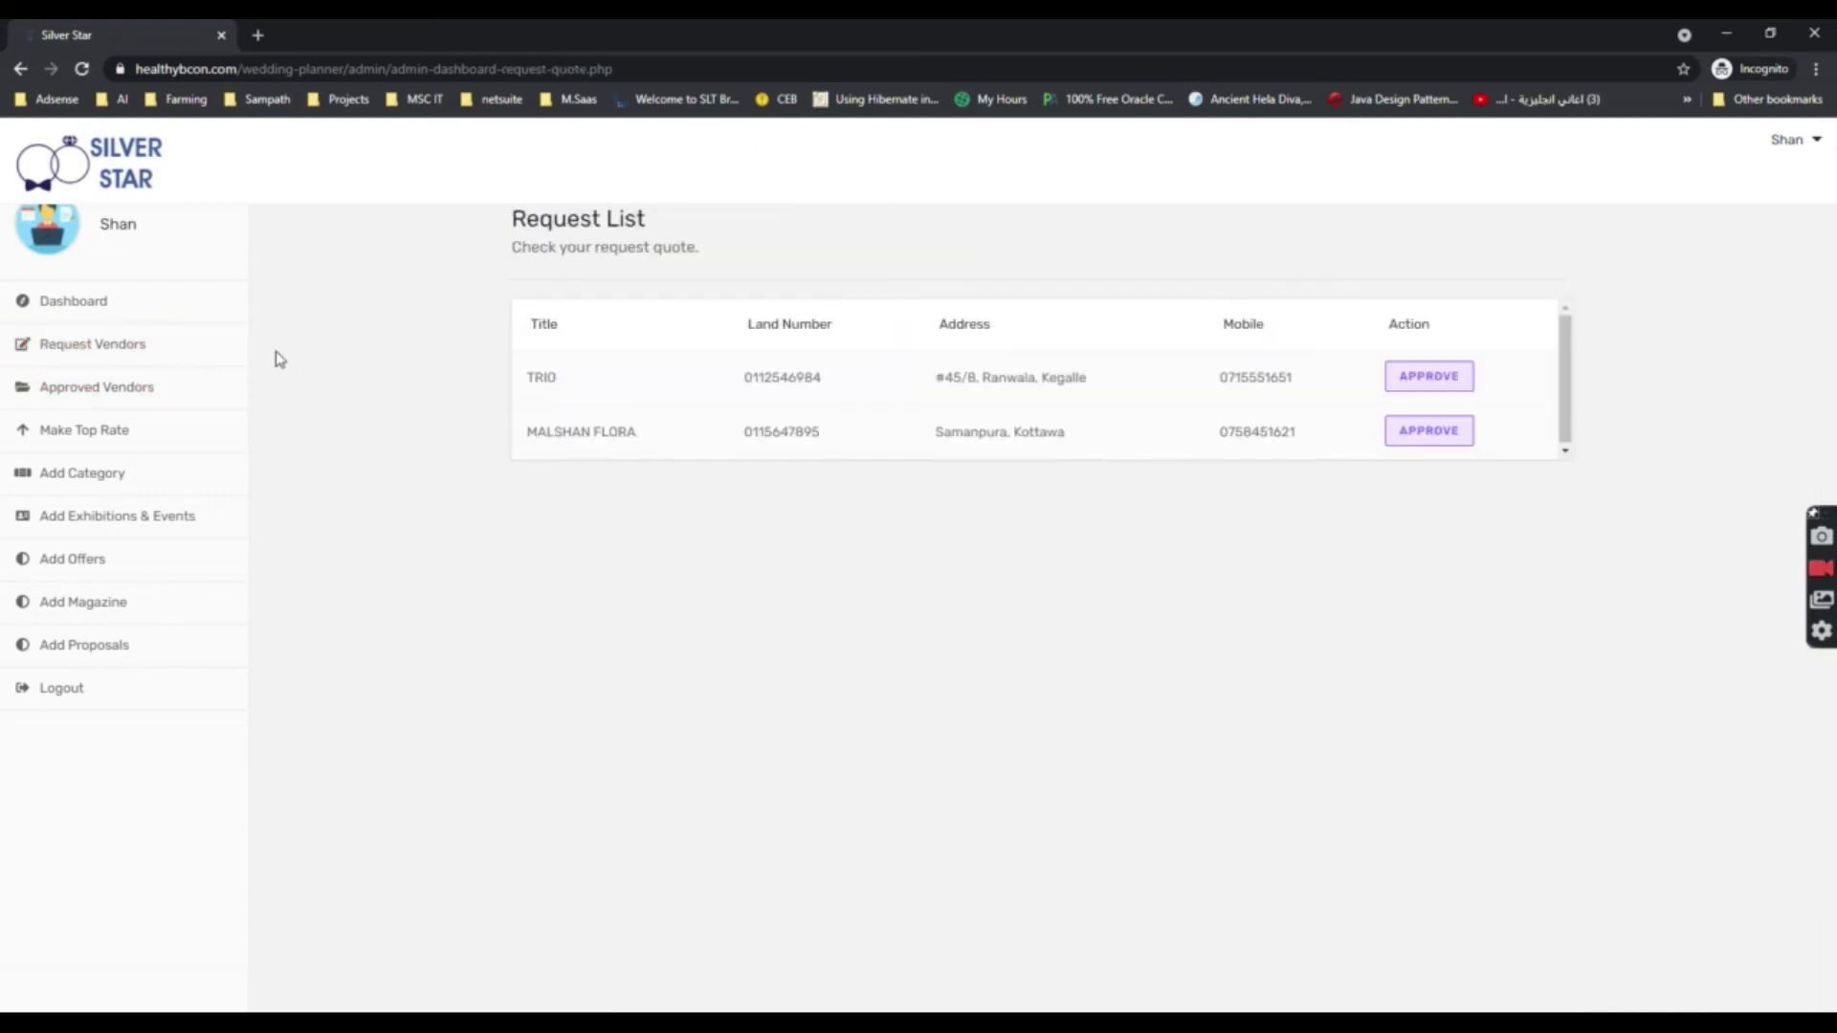
Look through the admin's approved-vendor, top-rate and add-form pages, ending on Request Vendors.
{"action": "left_click", "coordinate": [127, 384]}
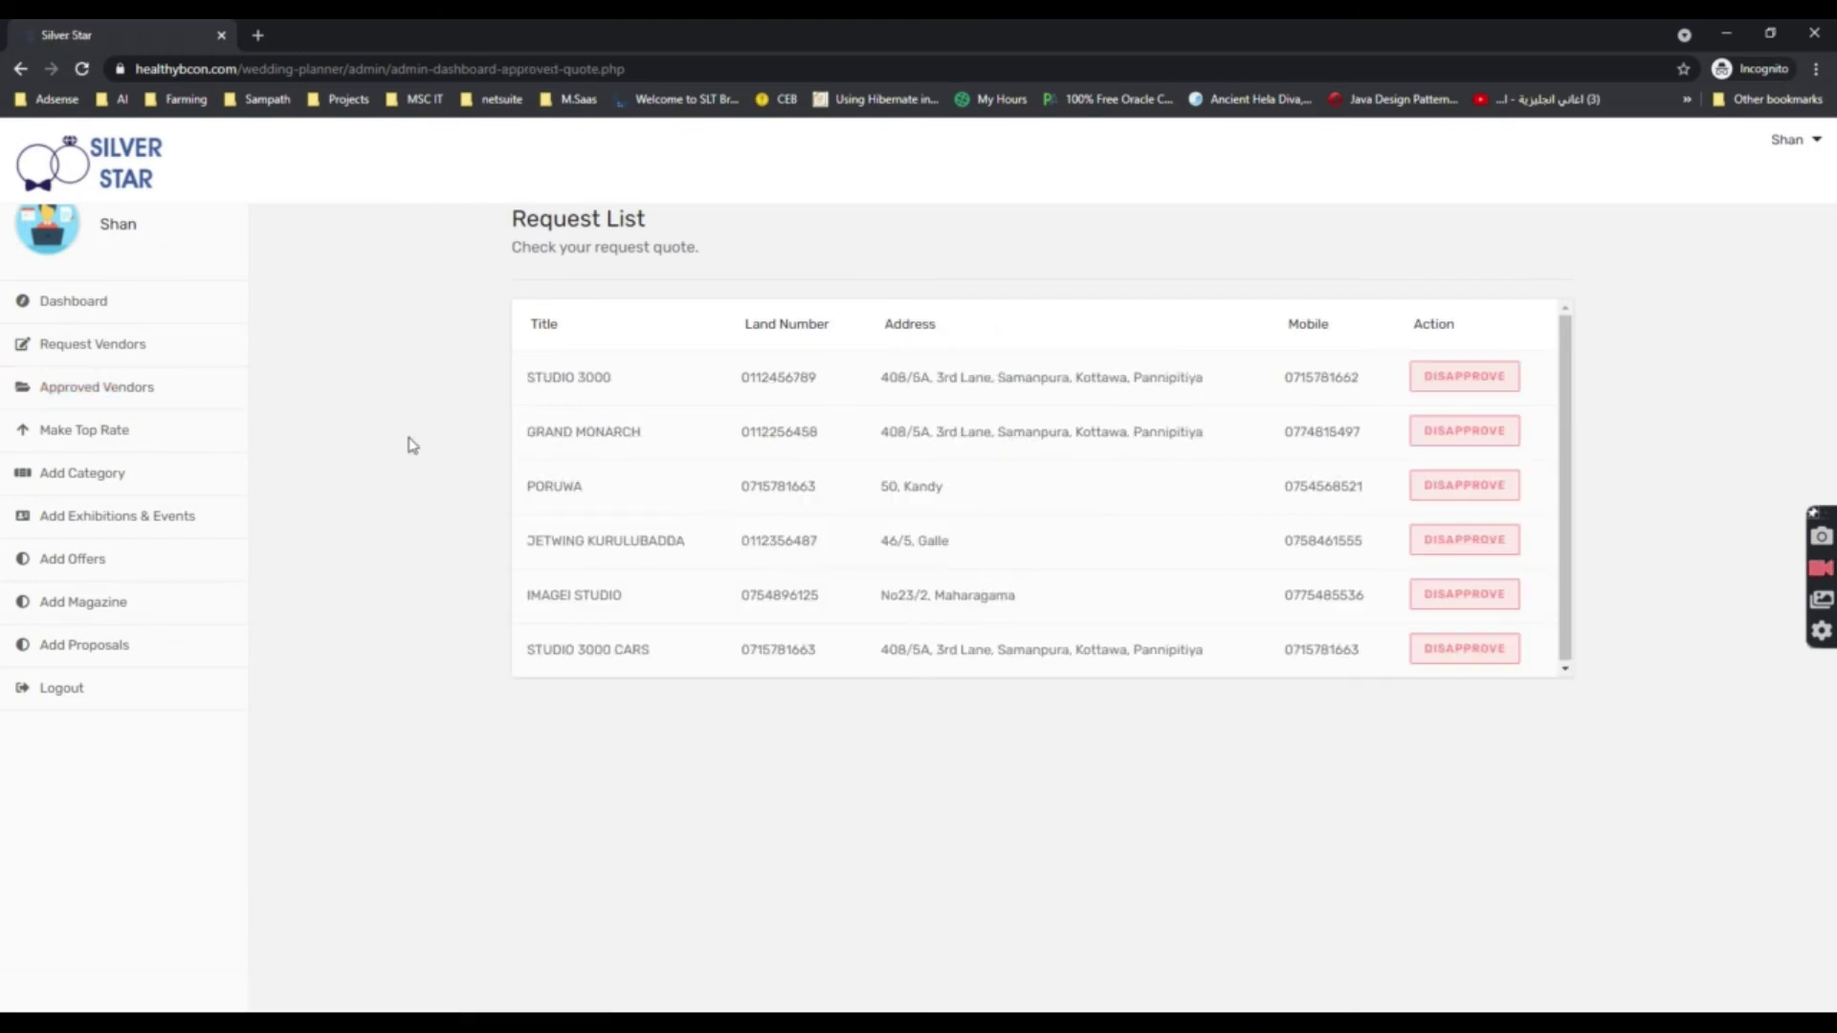
{"action": "left_click", "coordinate": [108, 432]}
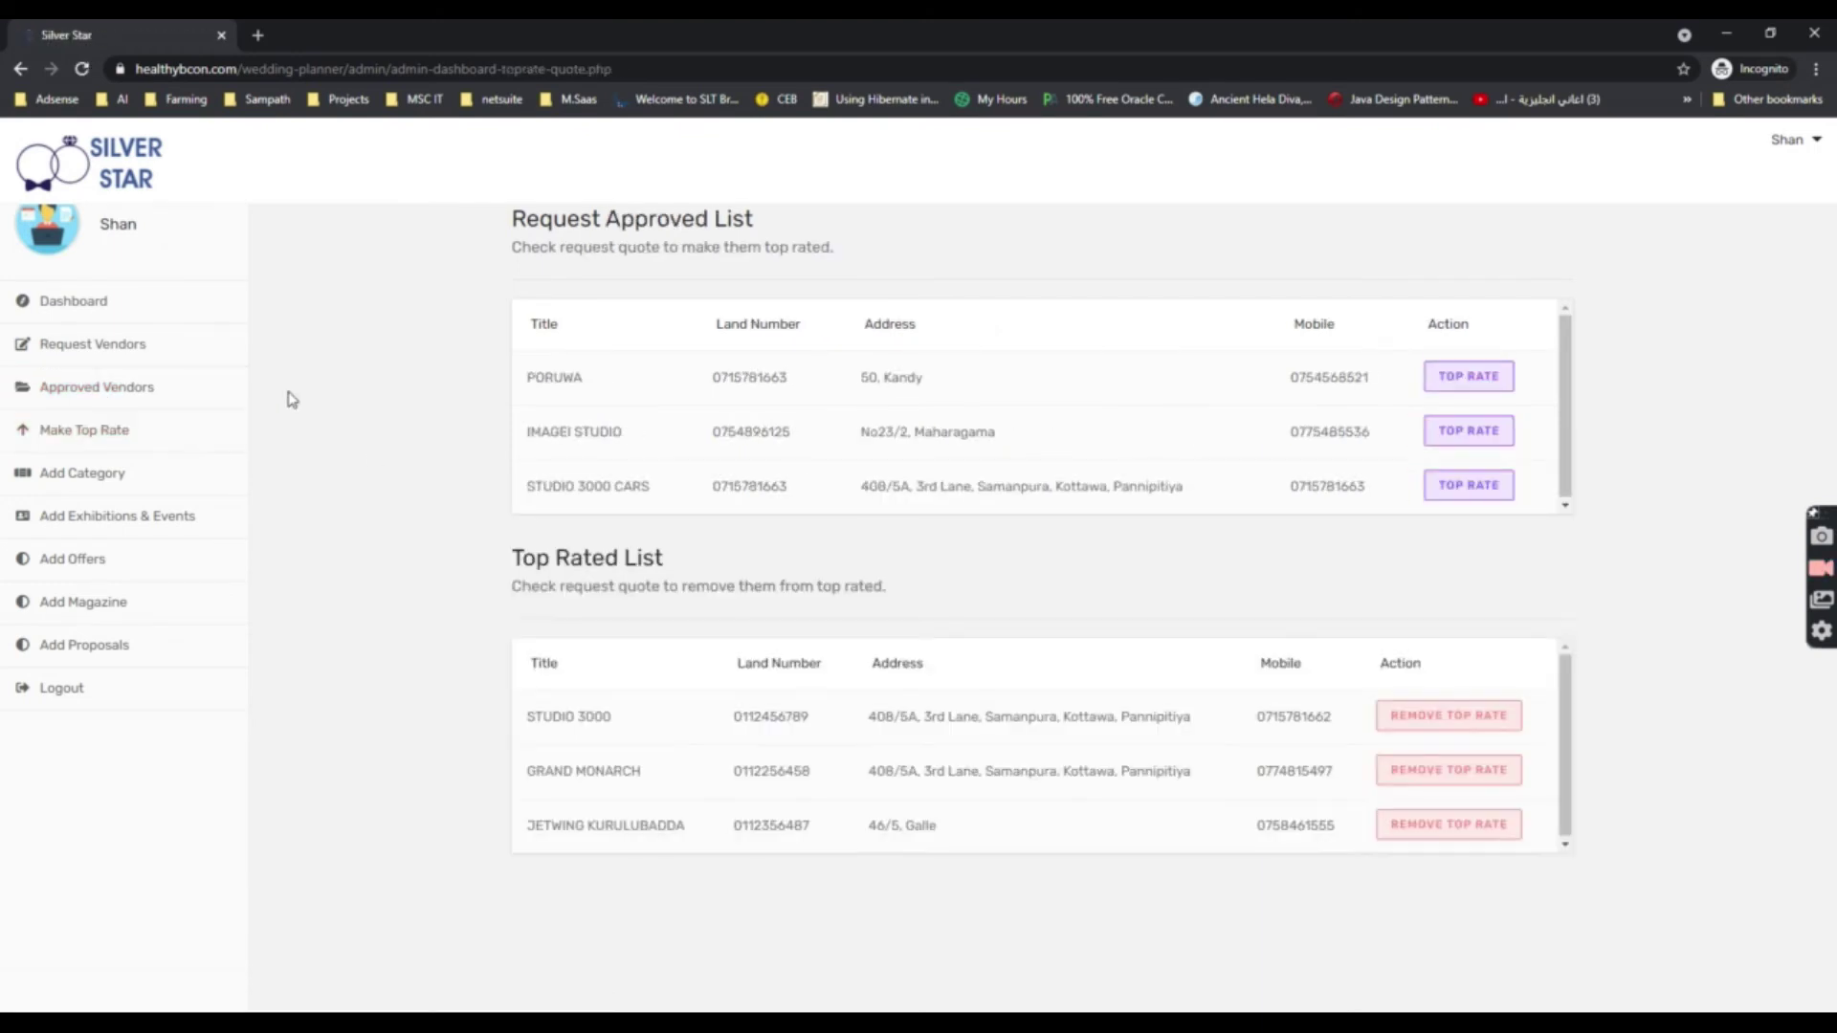
{"action": "left_click", "coordinate": [106, 477]}
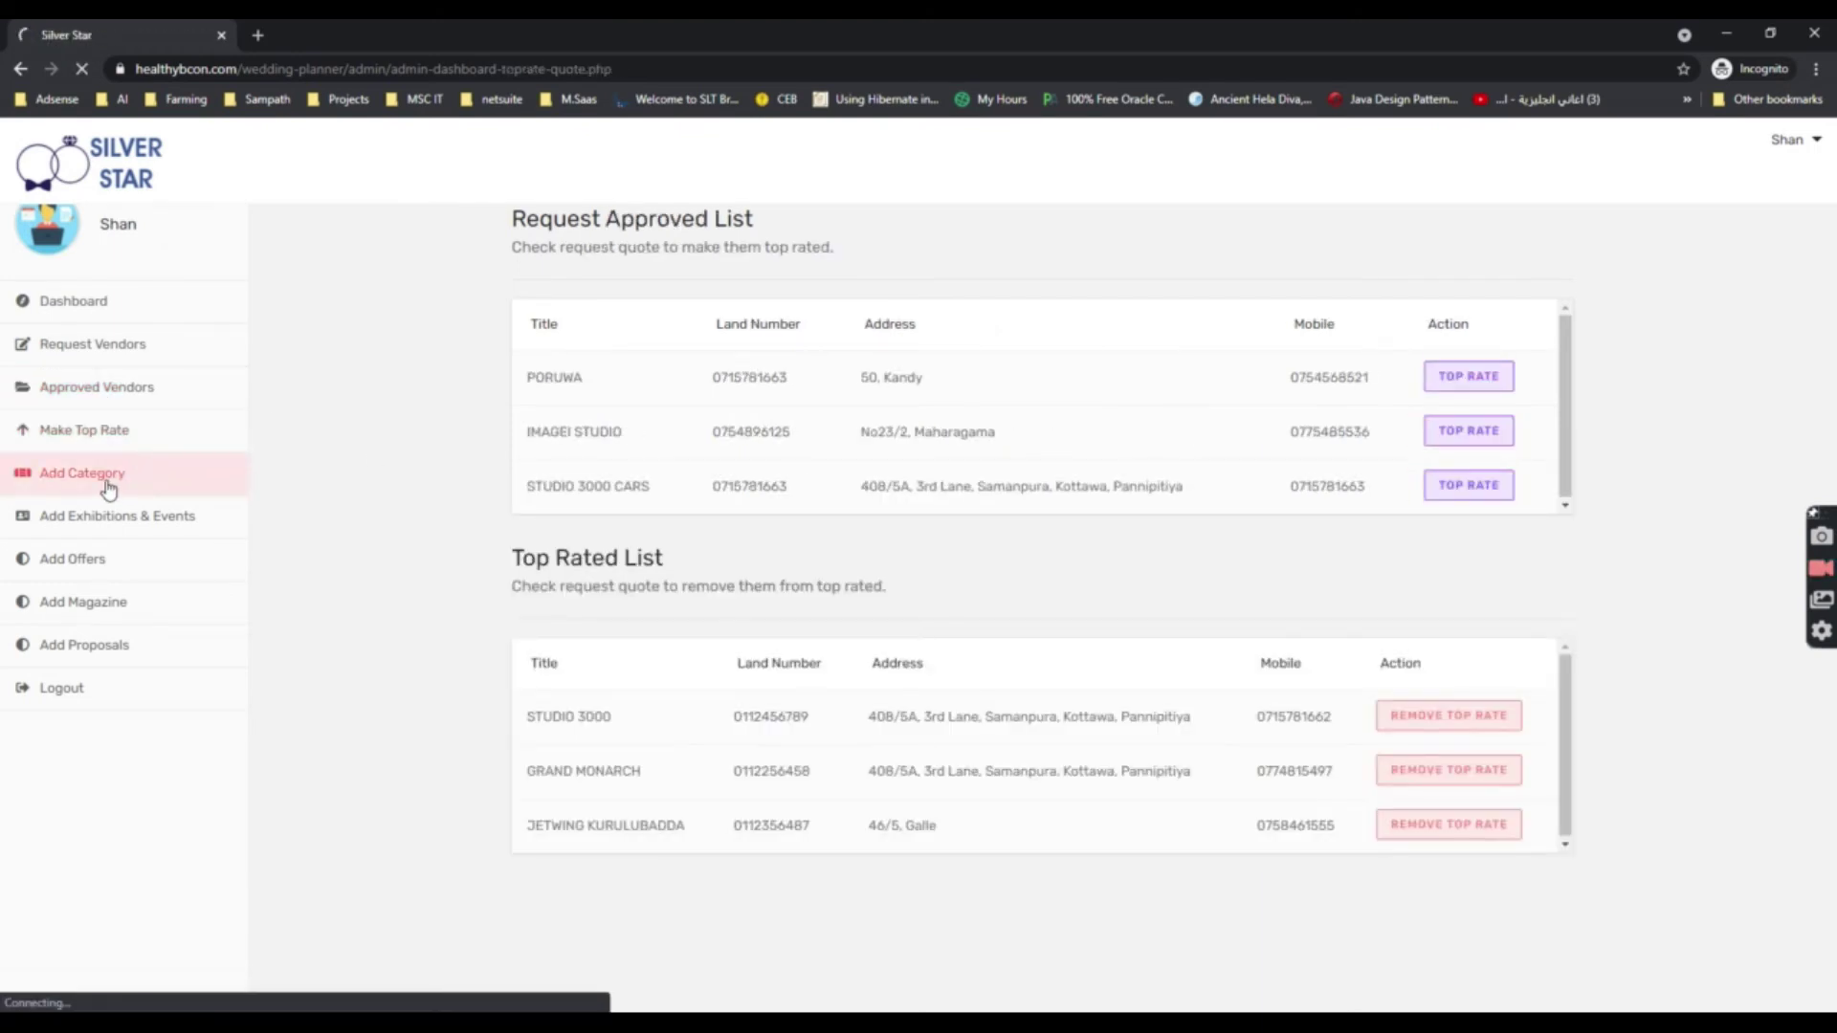
{"action": "left_click", "coordinate": [146, 521]}
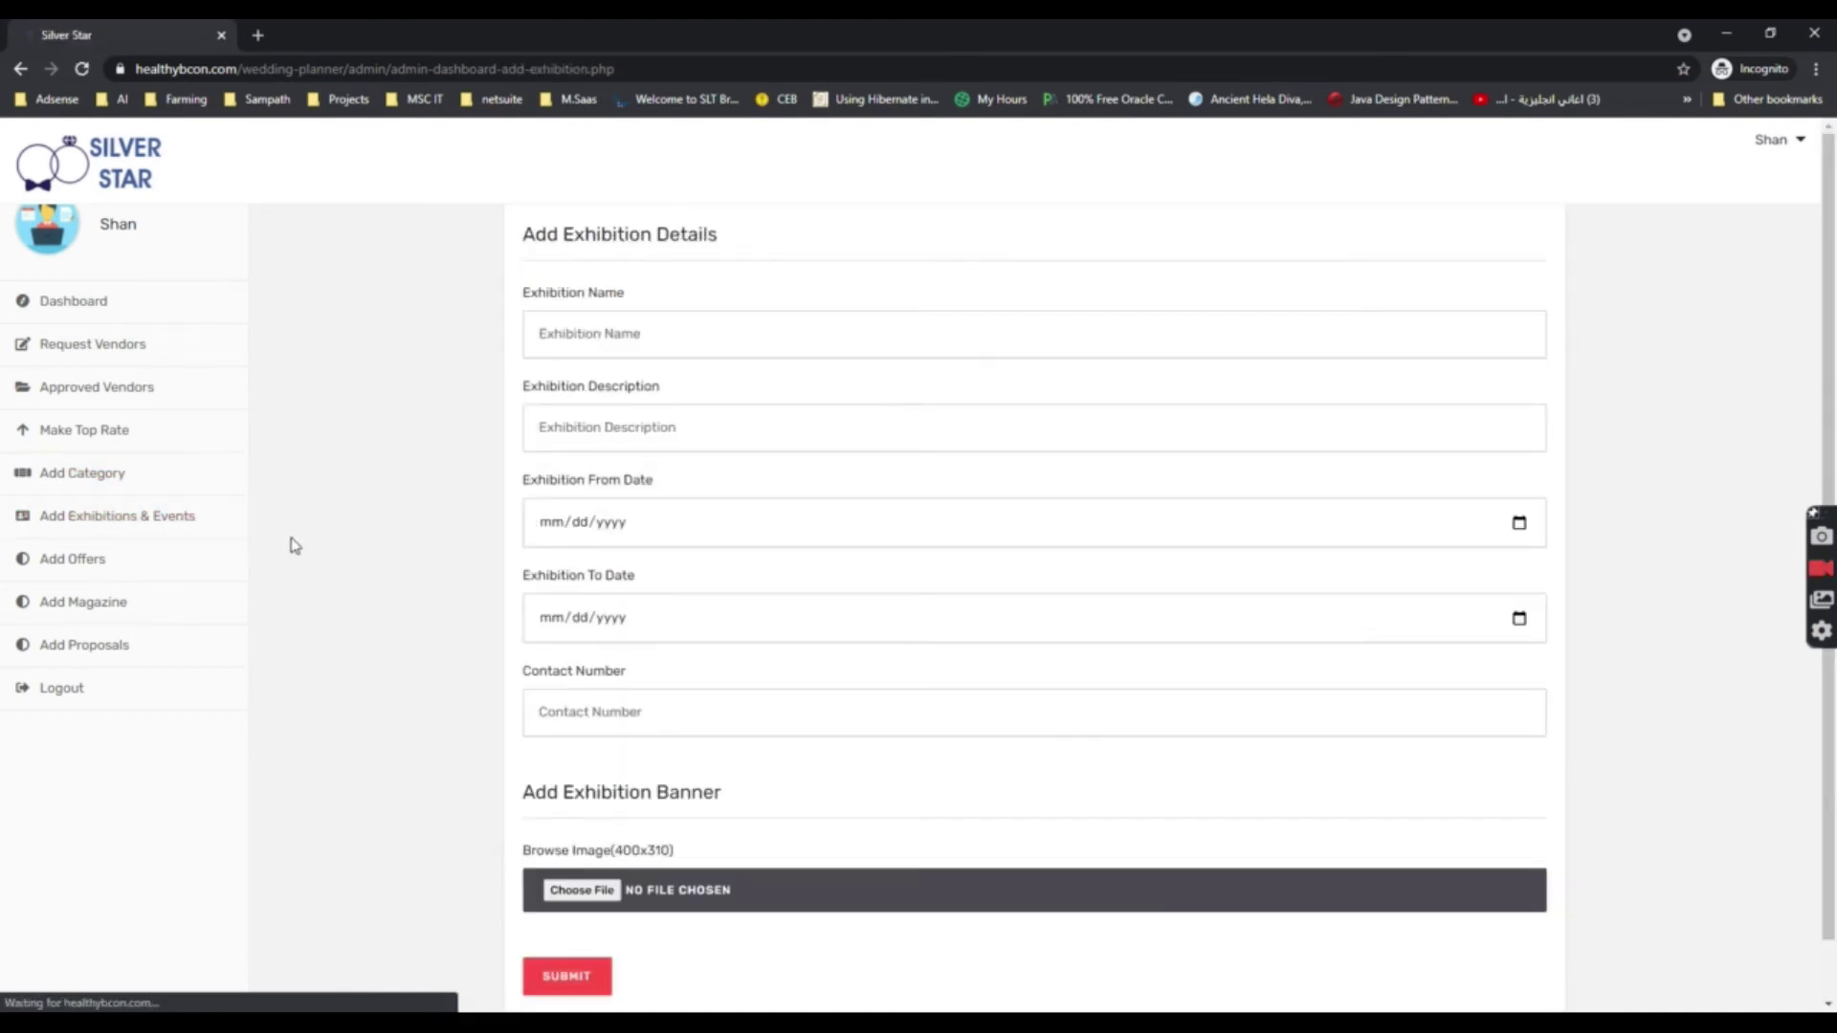
{"action": "left_click", "coordinate": [94, 565]}
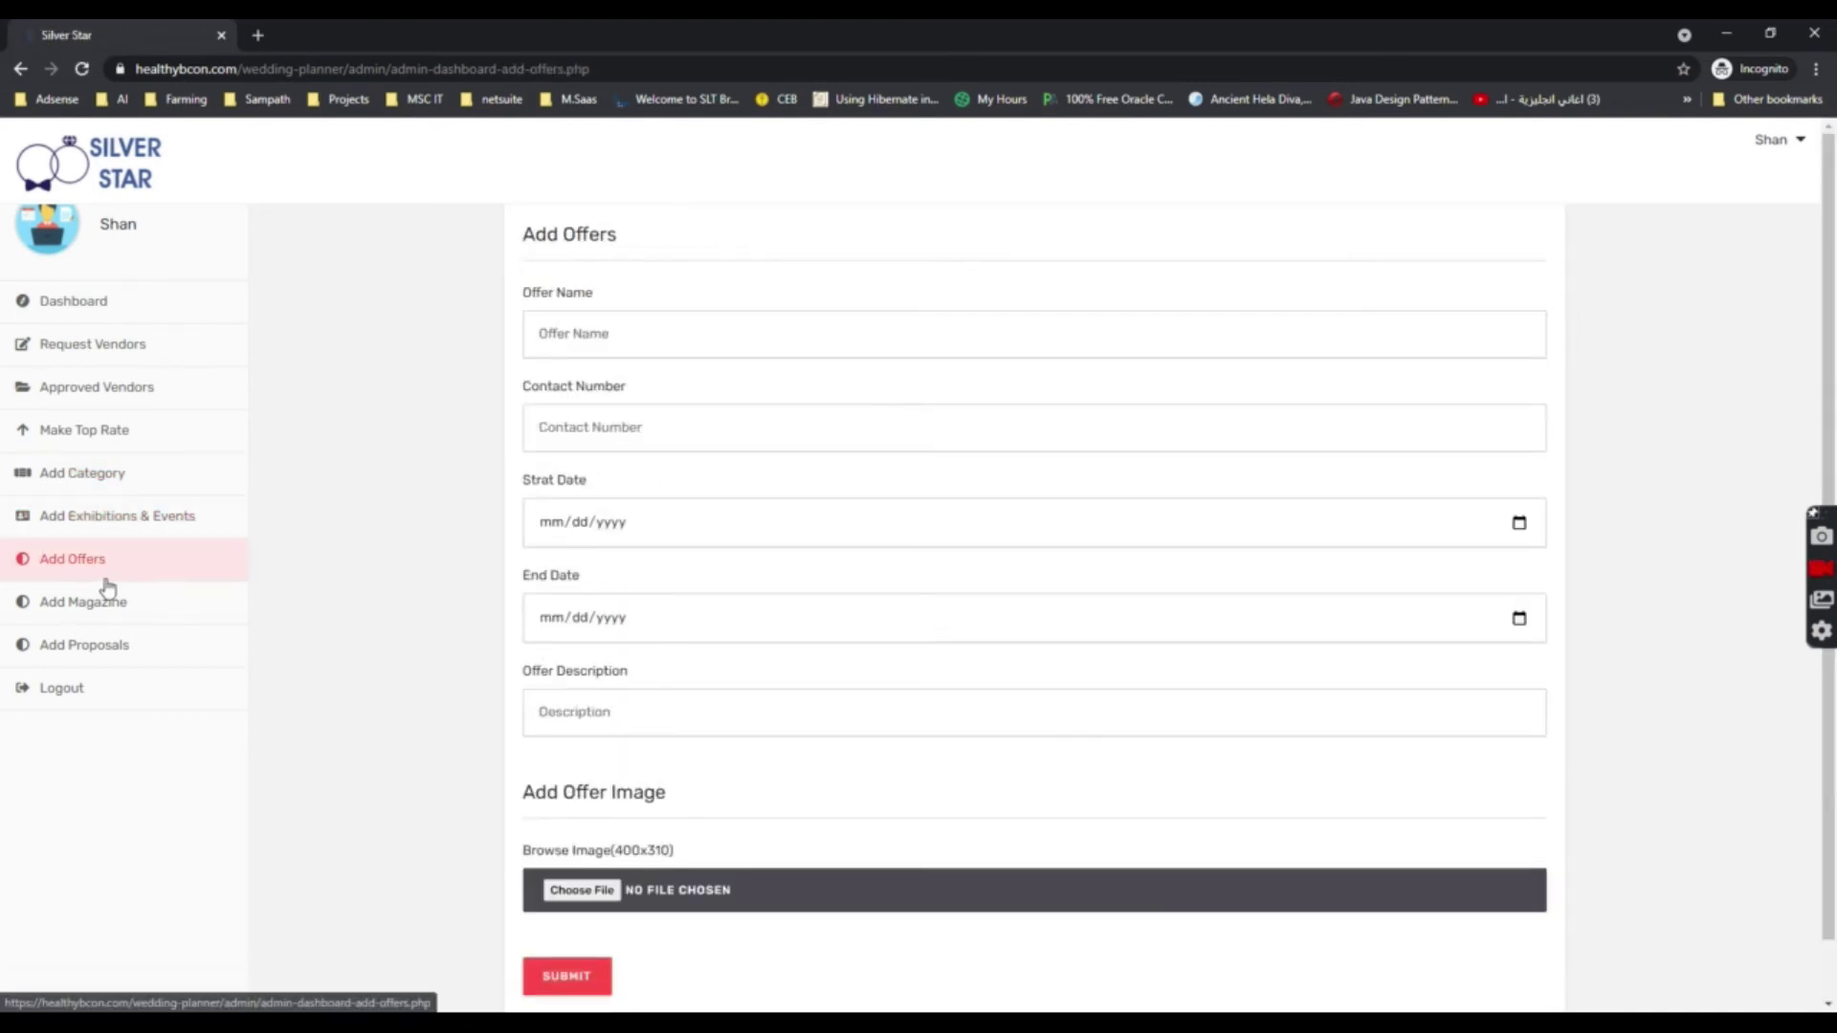
{"action": "left_click", "coordinate": [97, 611]}
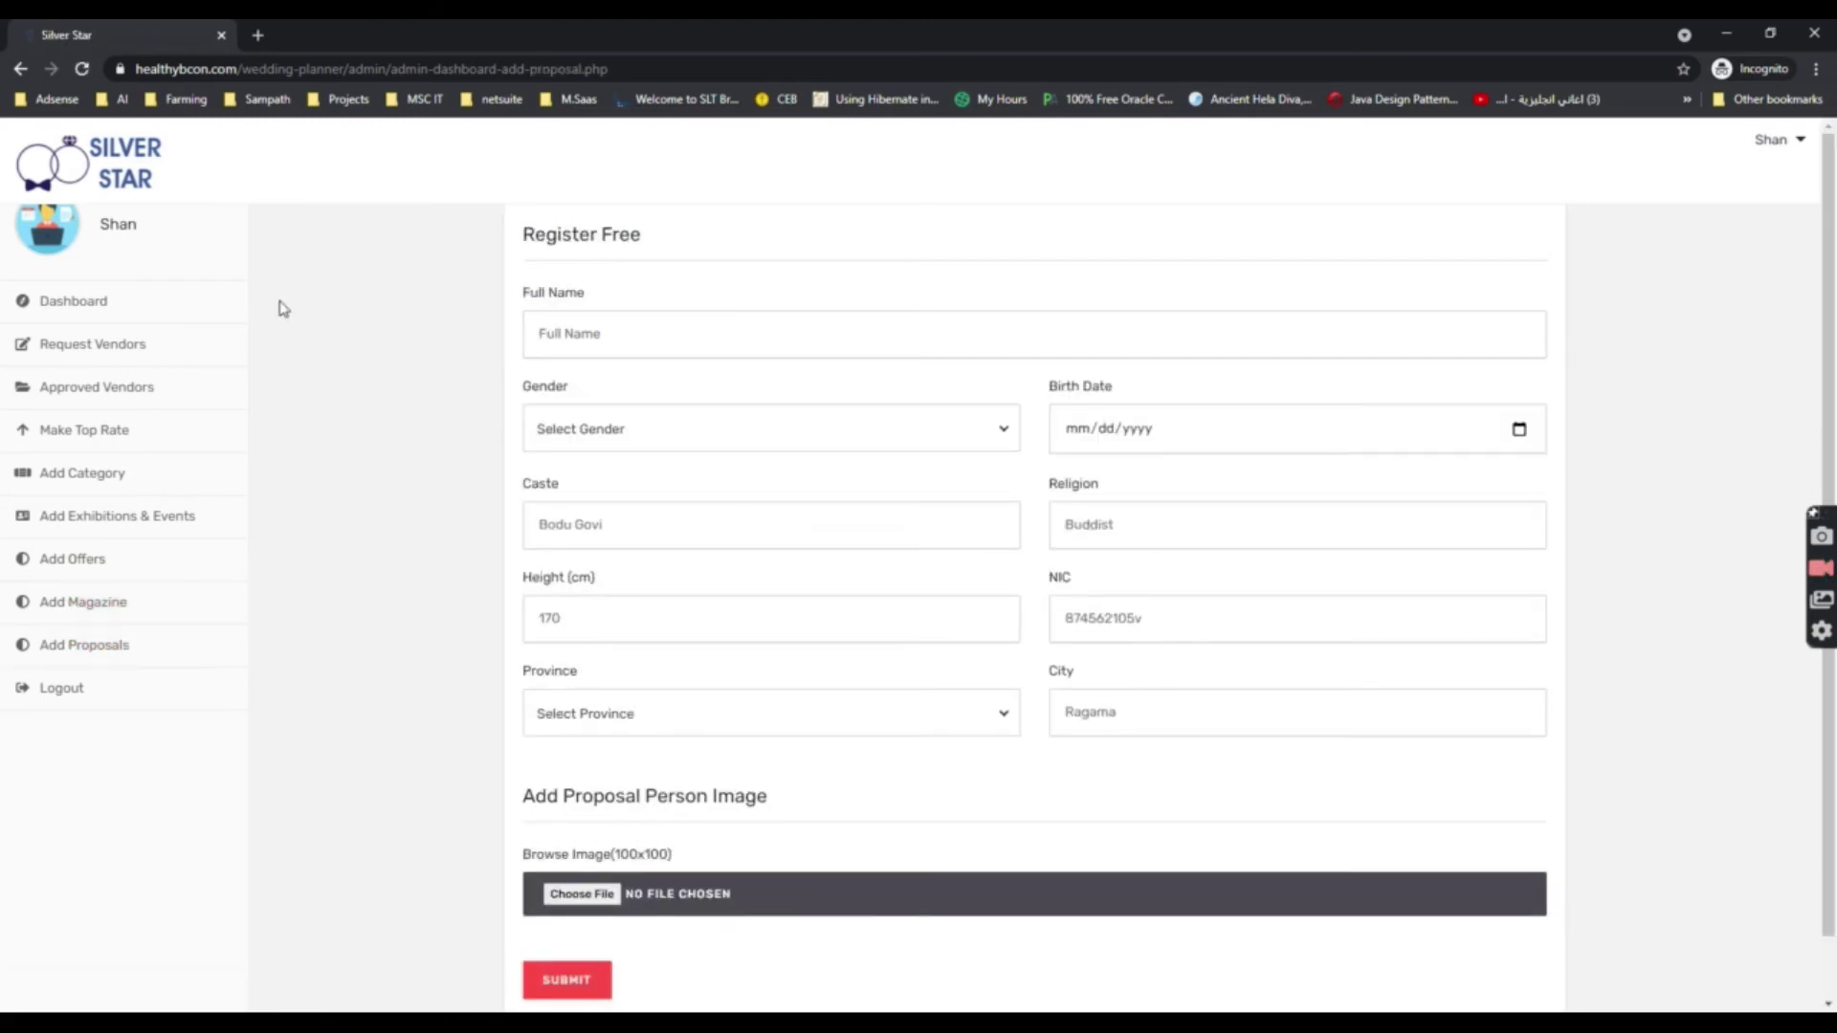
{"action": "left_click", "coordinate": [111, 344]}
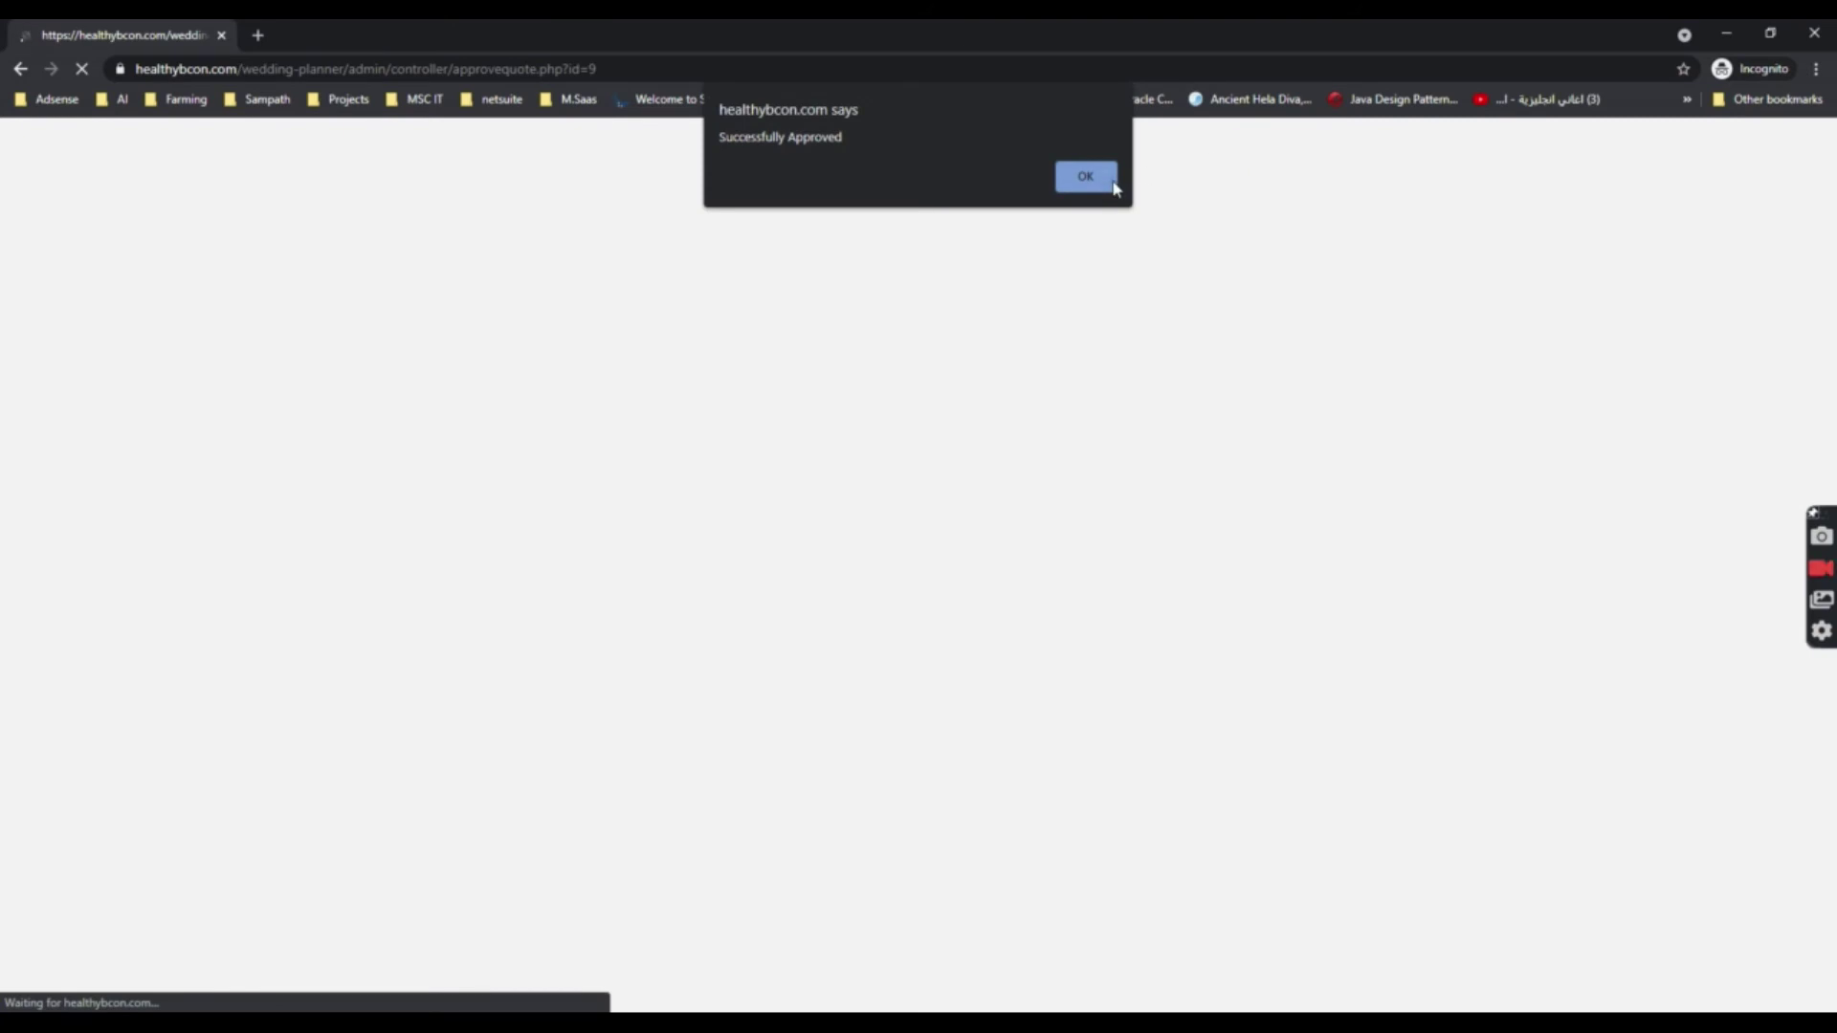
Confirm the newly approved vendor appears in the public directory and the approved vendors list.
{"action": "left_click", "coordinate": [1086, 178]}
{"action": "key", "text": "alt+Tab"}
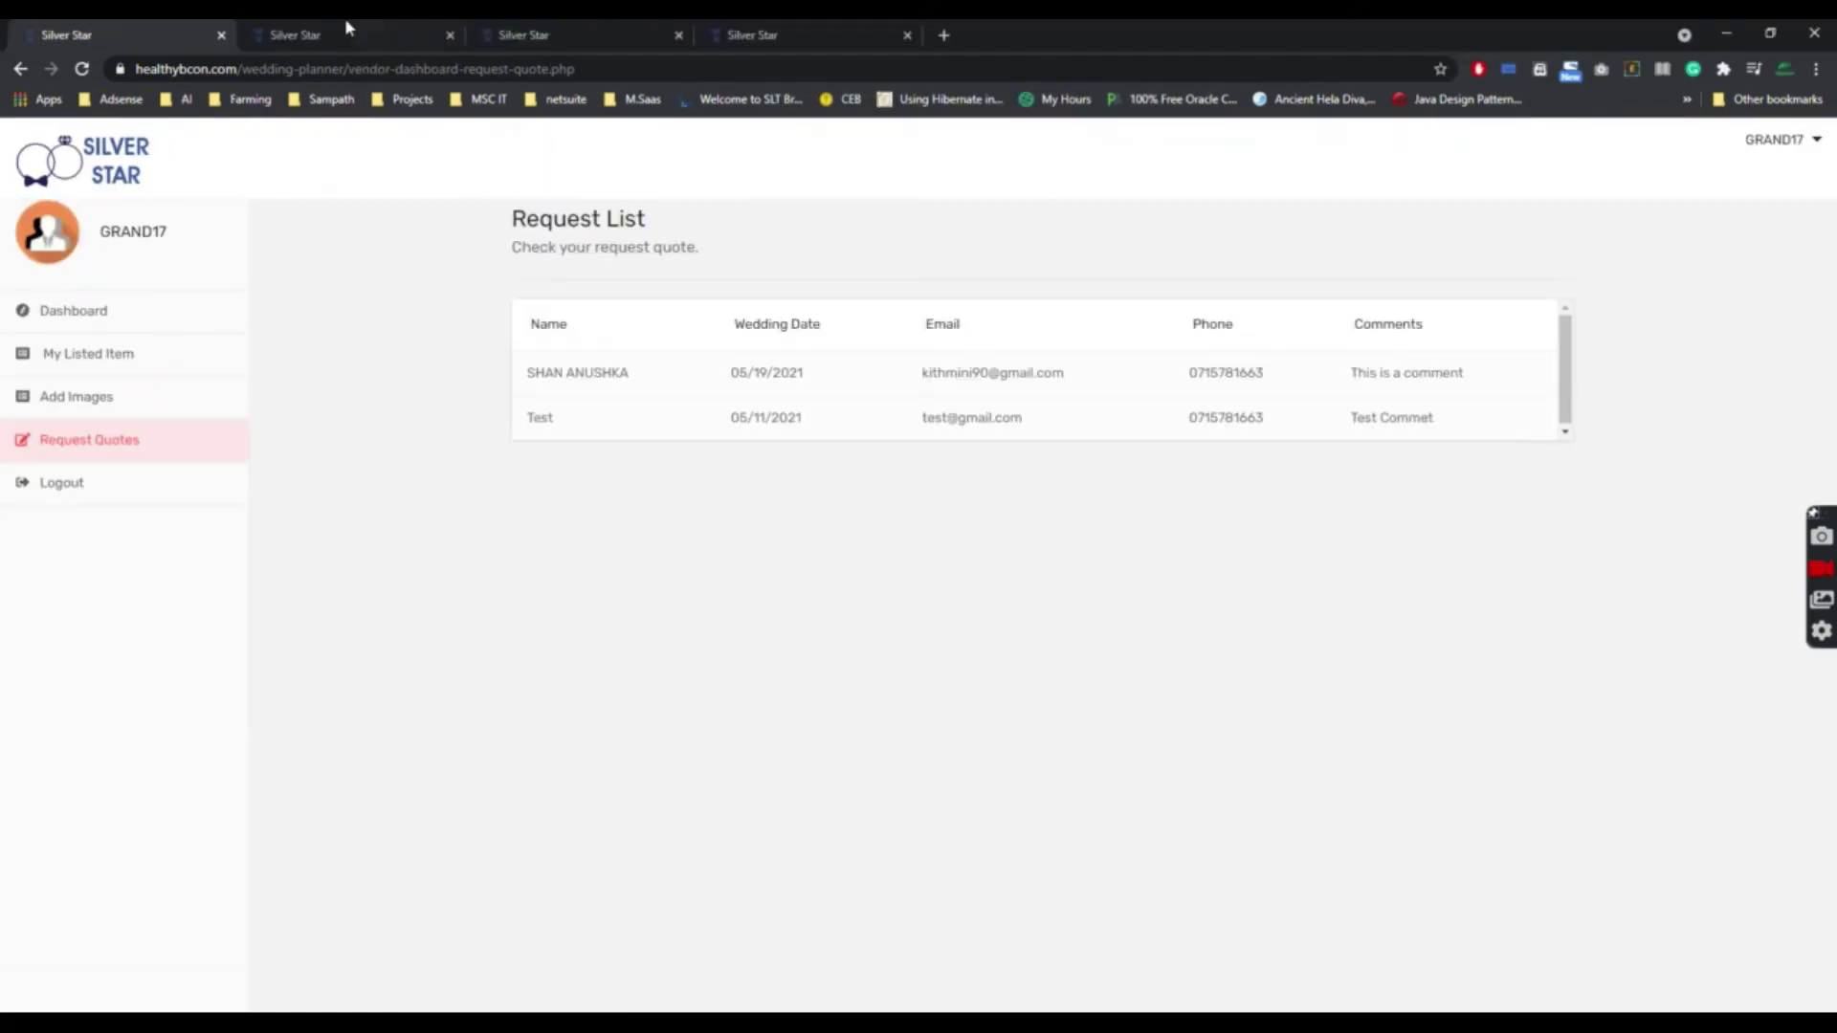
{"action": "left_click", "coordinate": [339, 29]}
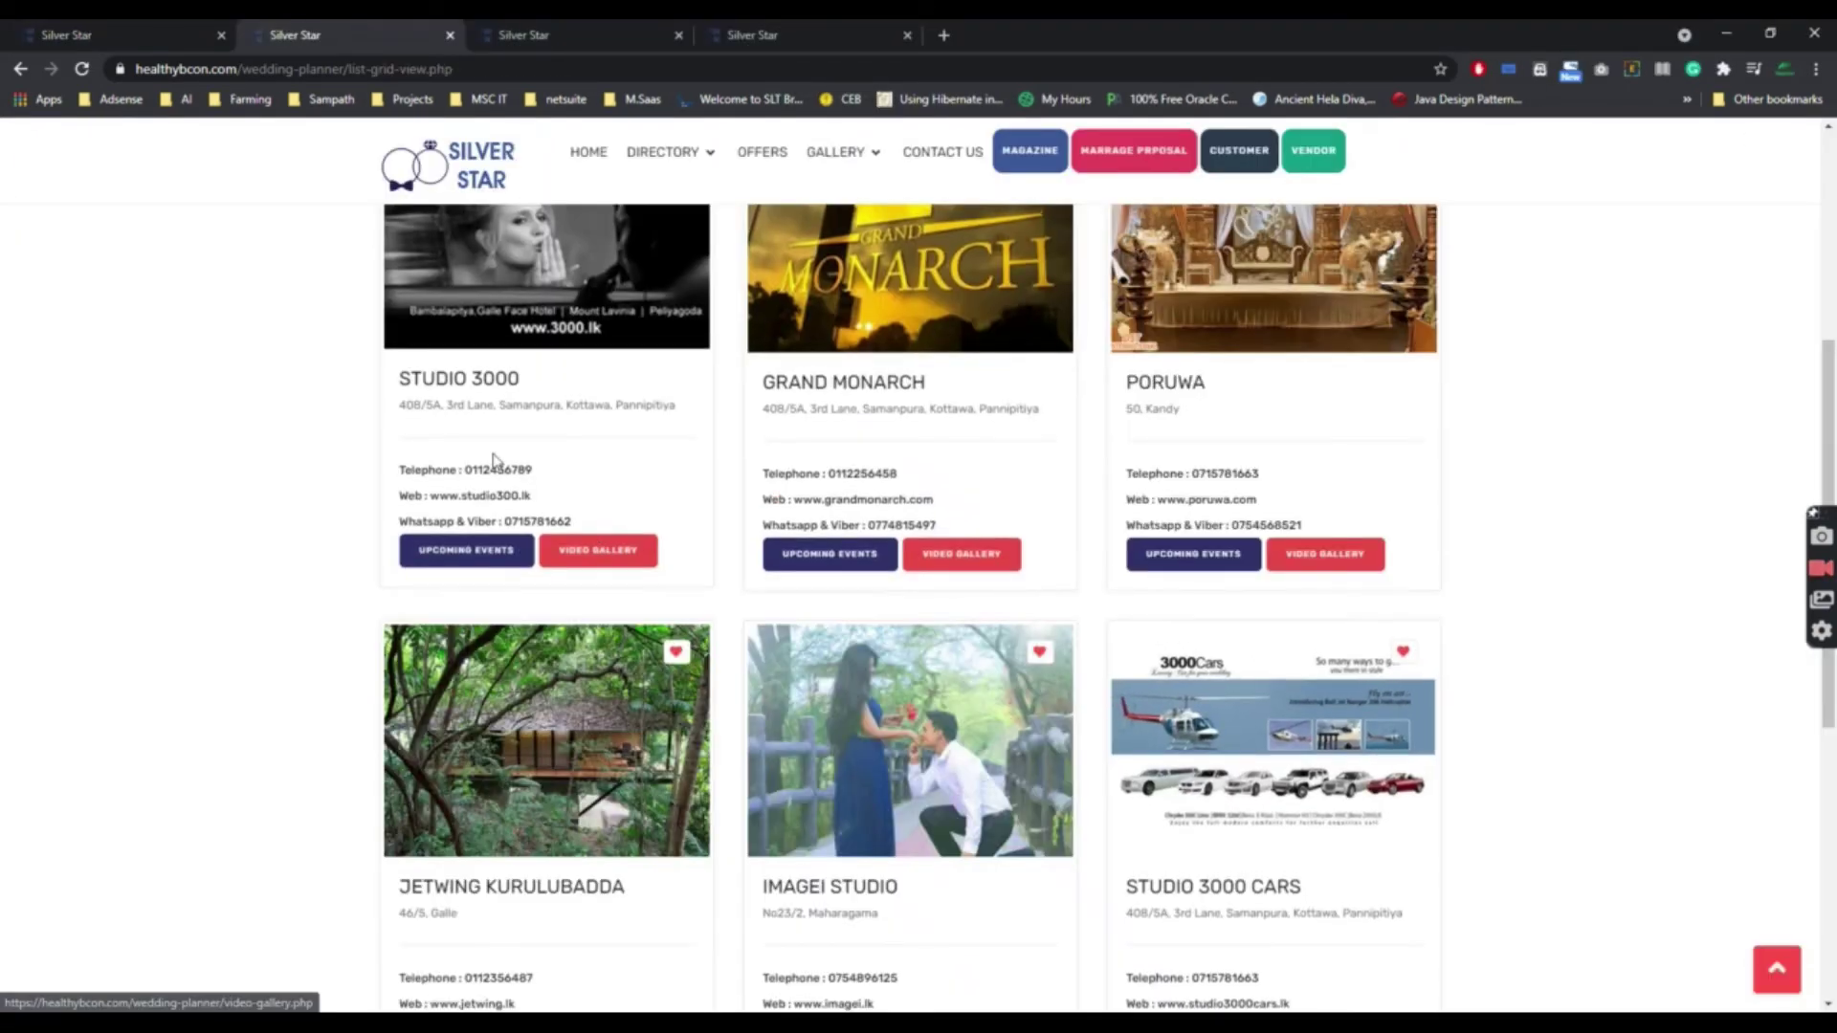
{"action": "left_click", "coordinate": [83, 69]}
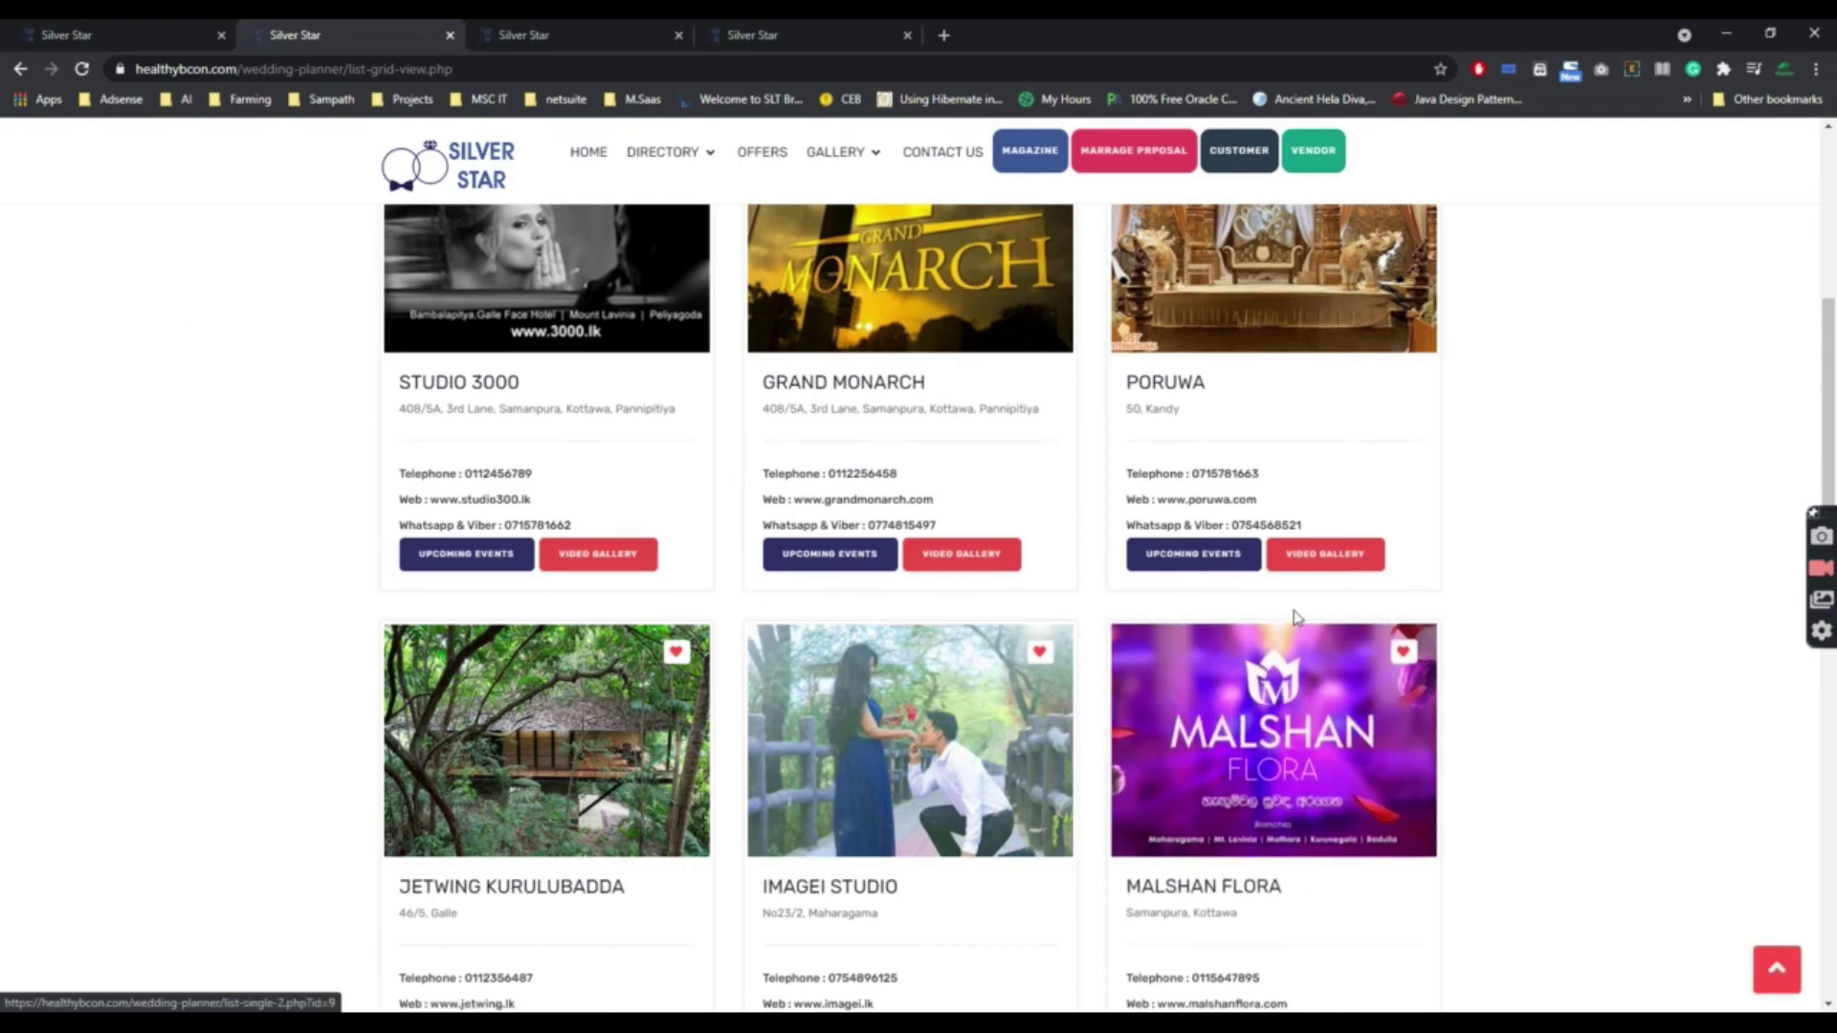
{"action": "key", "text": "alt+Tab"}
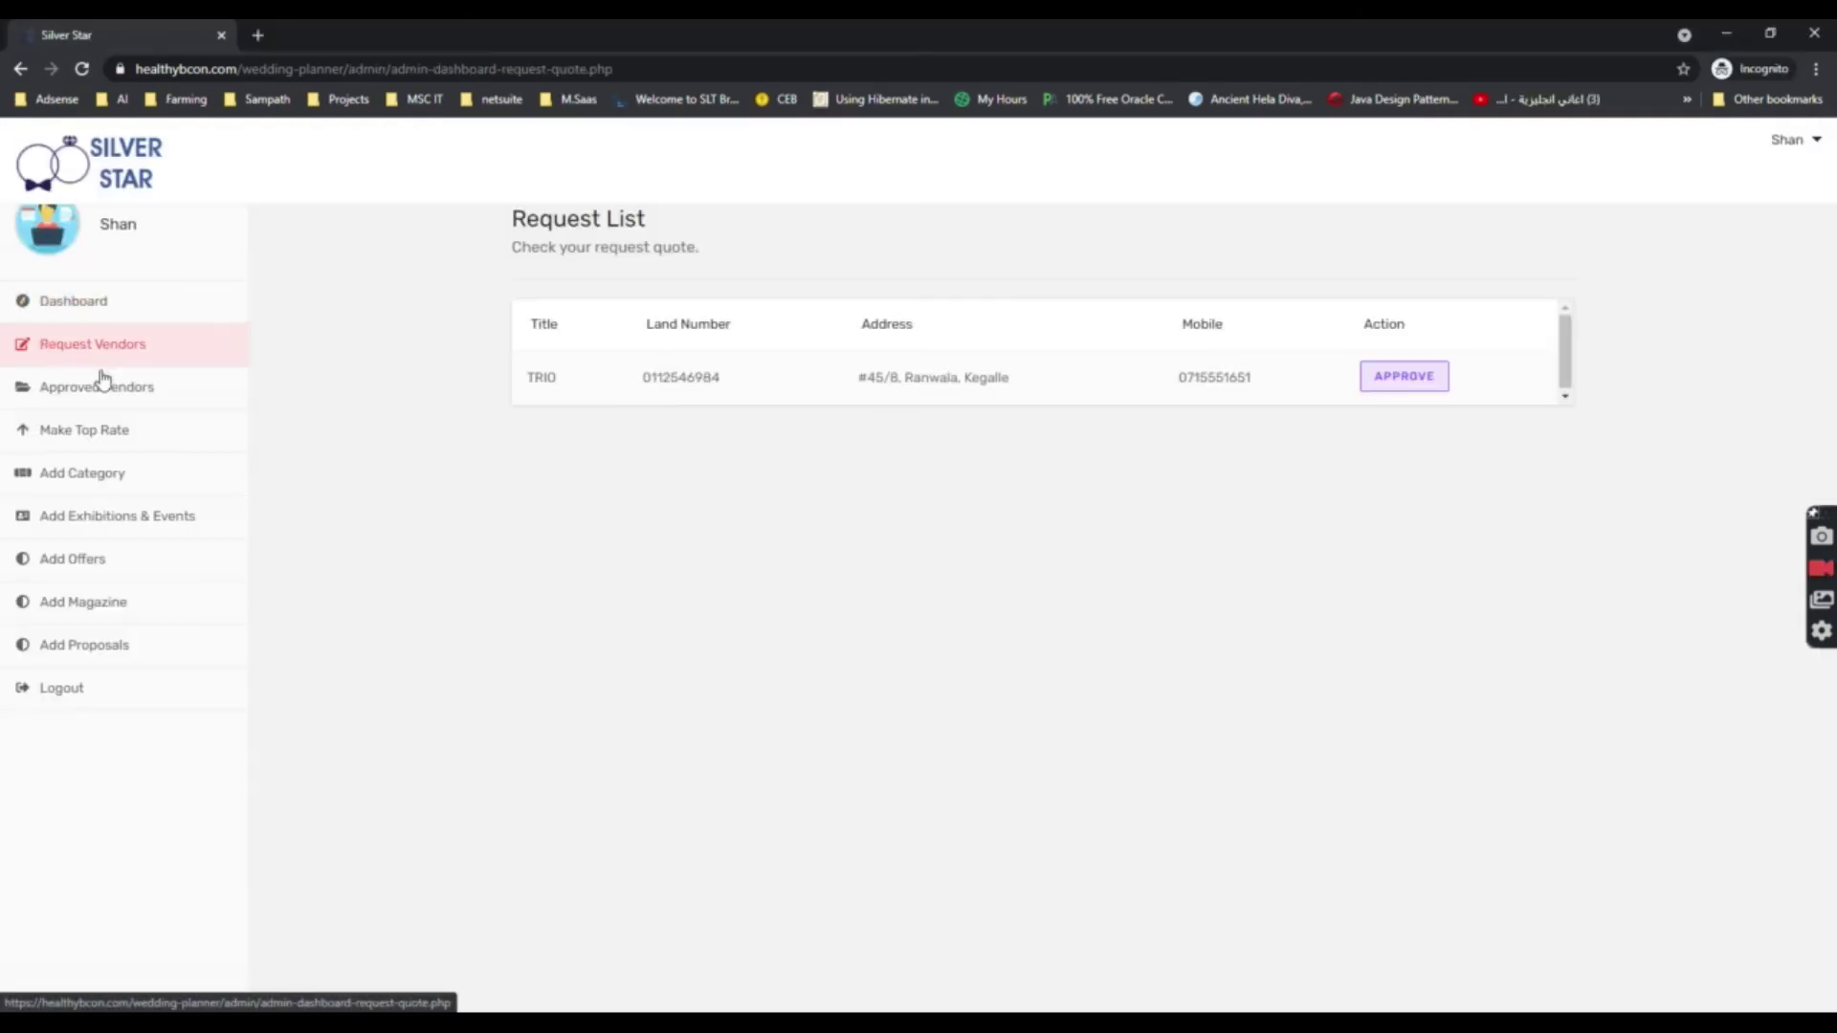
{"action": "left_click", "coordinate": [91, 386]}
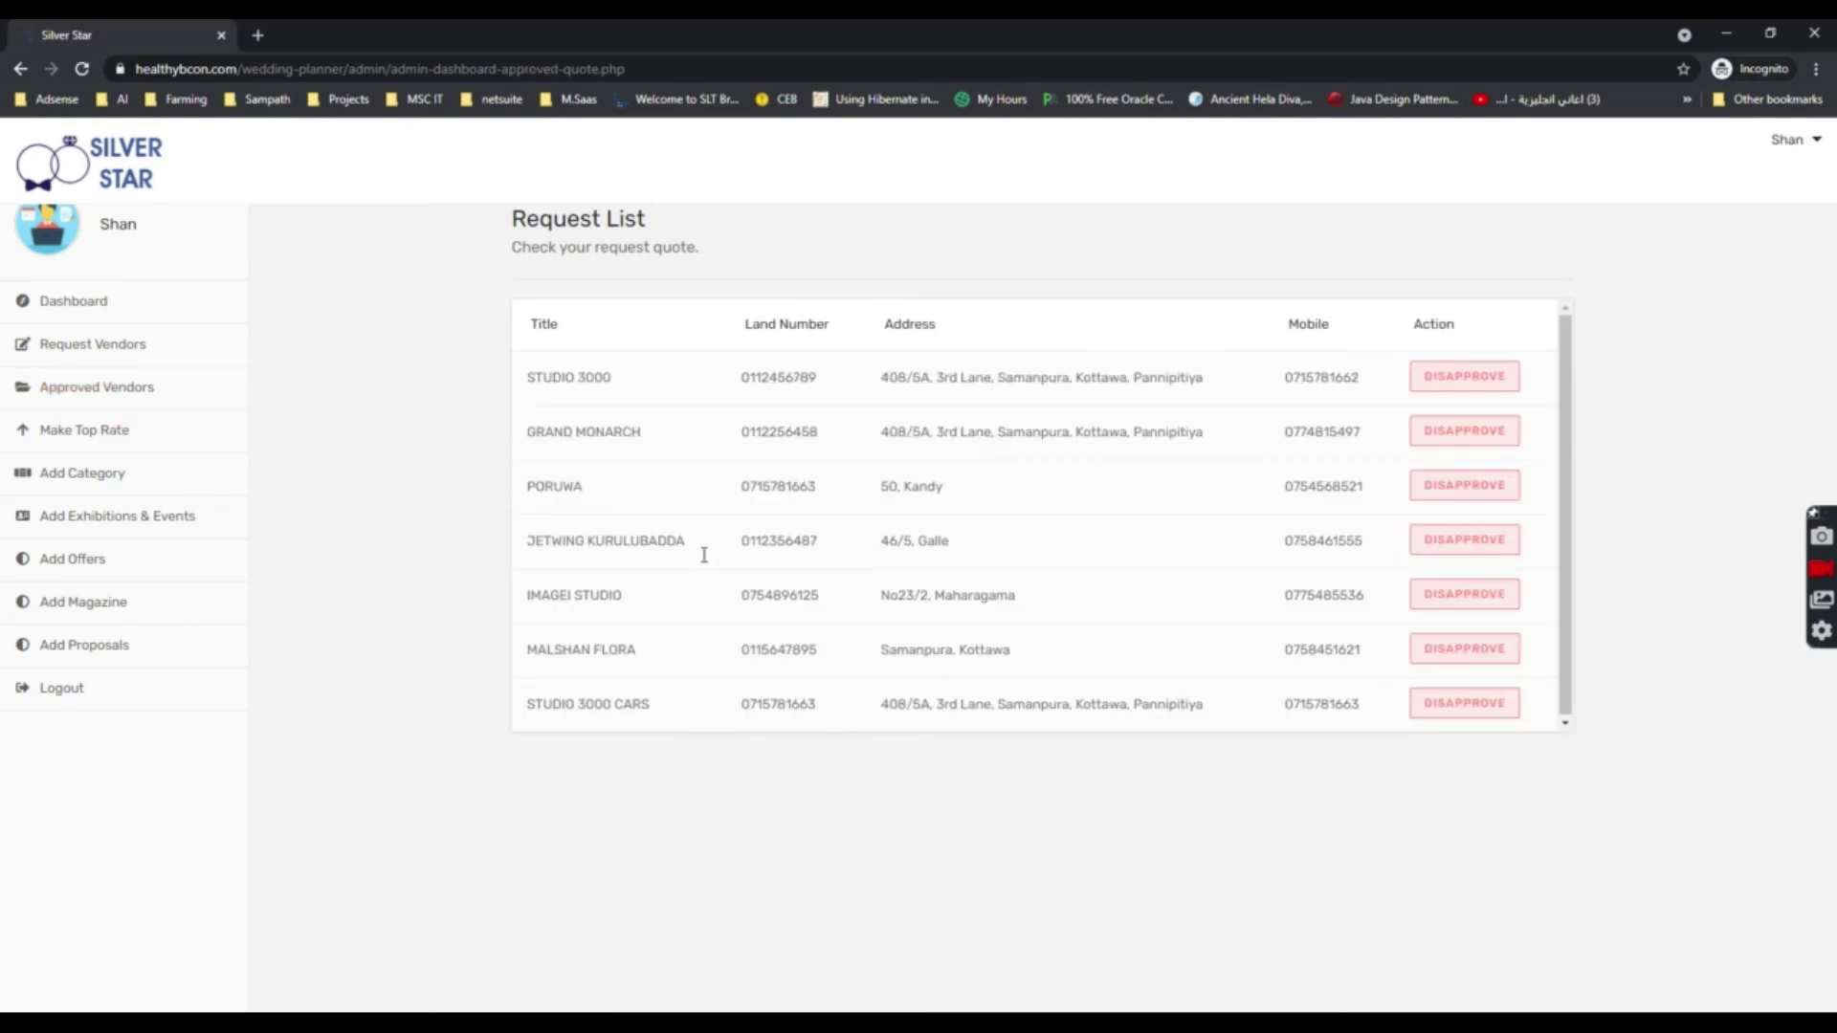
Disapprove the Malshan Flora vendor and reload the public vendor listing to verify.
{"action": "left_click", "coordinate": [1470, 649]}
{"action": "left_click", "coordinate": [1084, 173]}
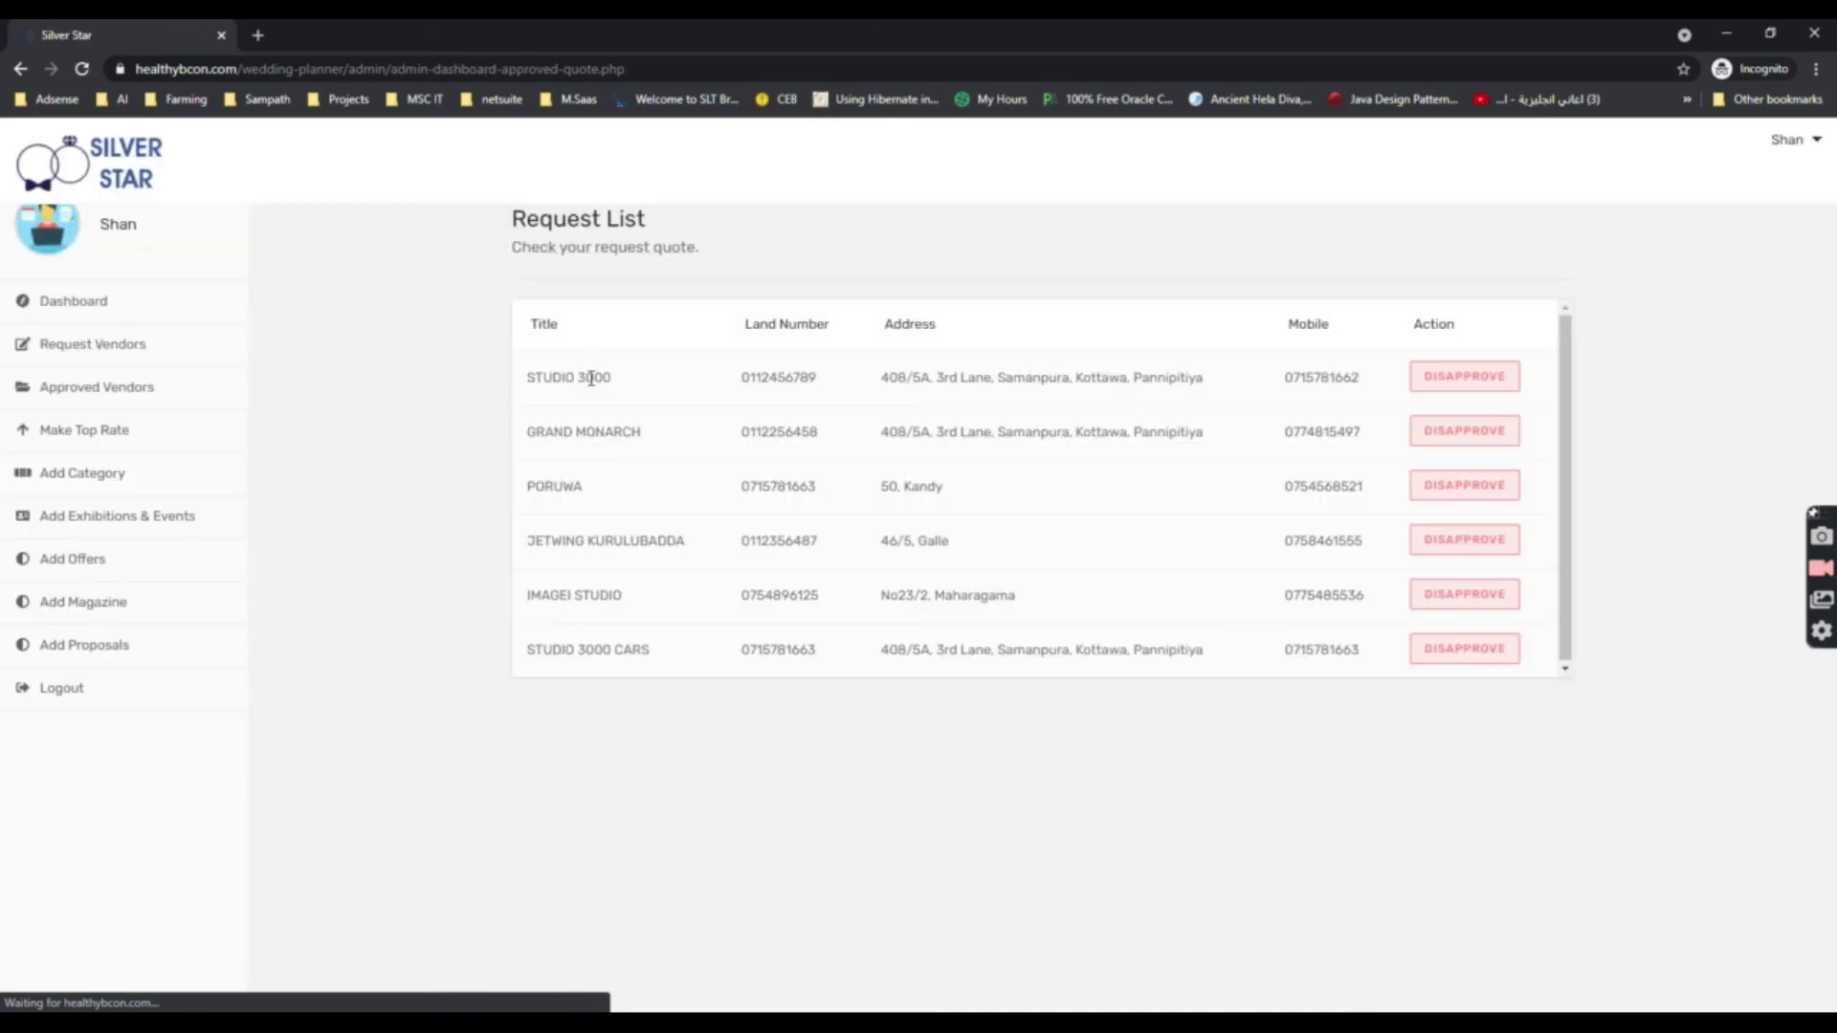
{"action": "key", "text": "alt+Tab"}
{"action": "left_click", "coordinate": [81, 69]}
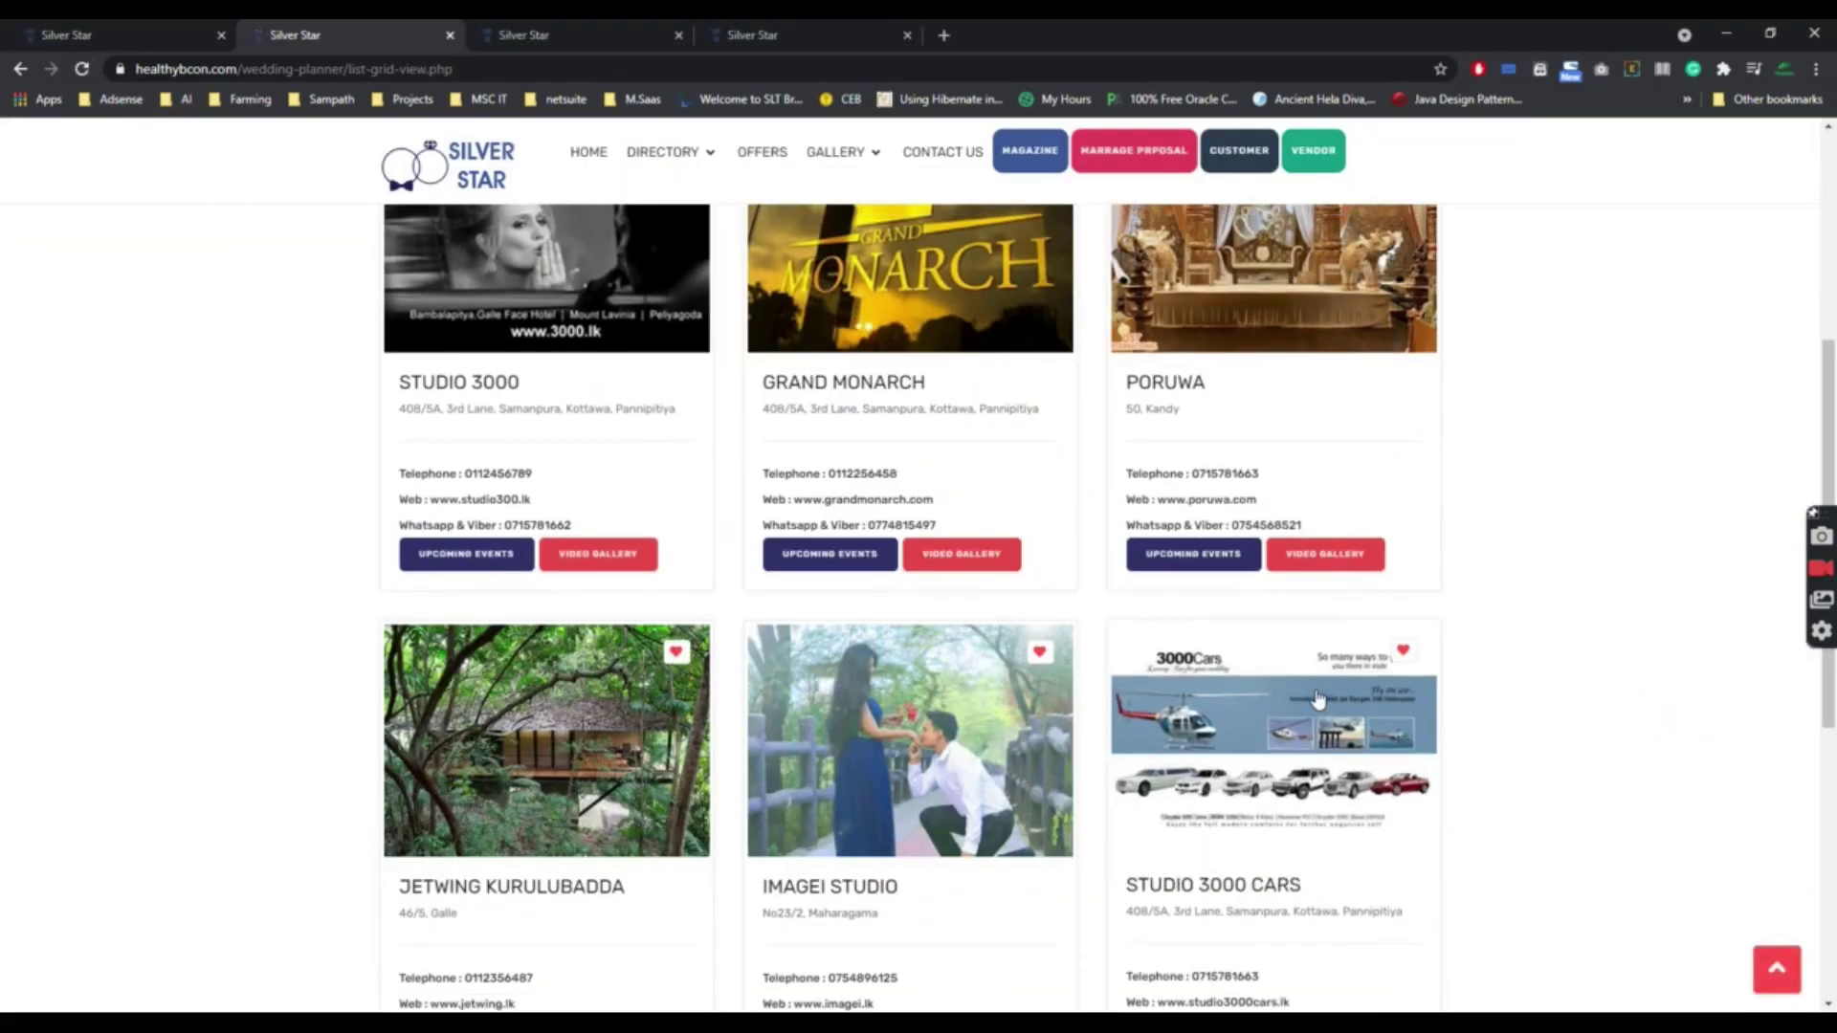
{"action": "key", "text": "alt+Tab"}
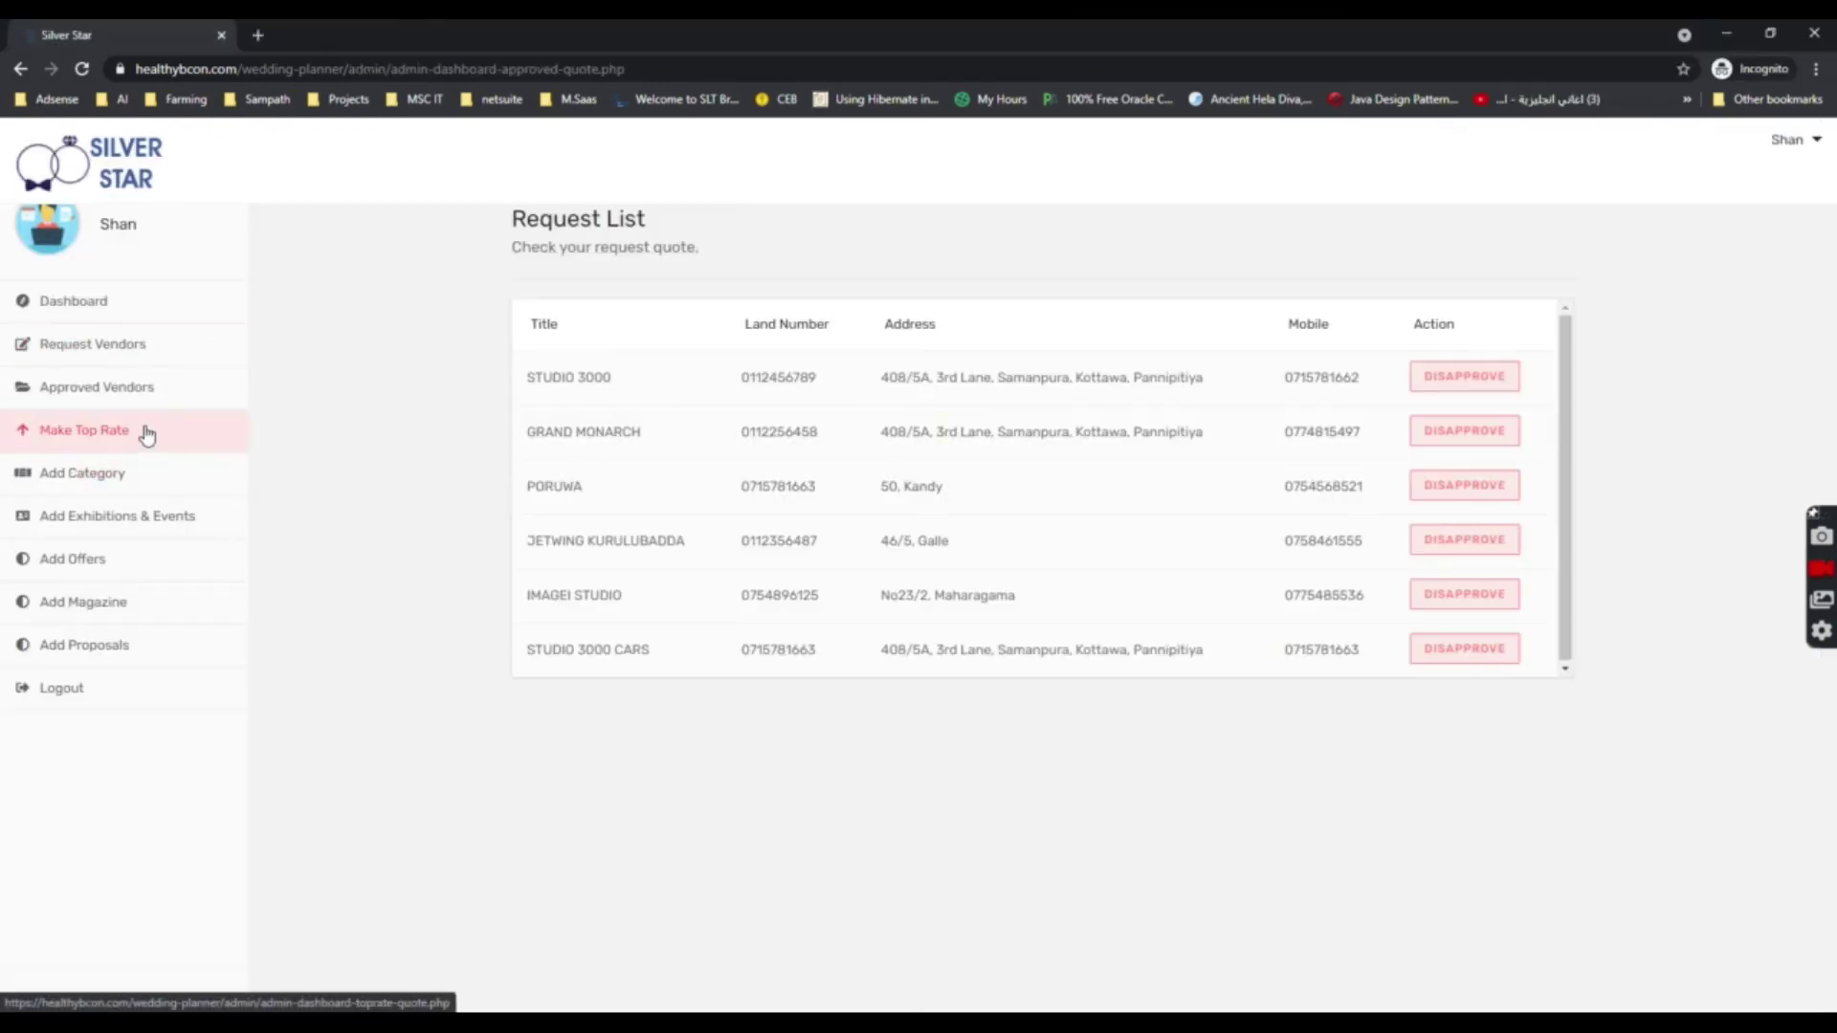
{"action": "left_click", "coordinate": [117, 436]}
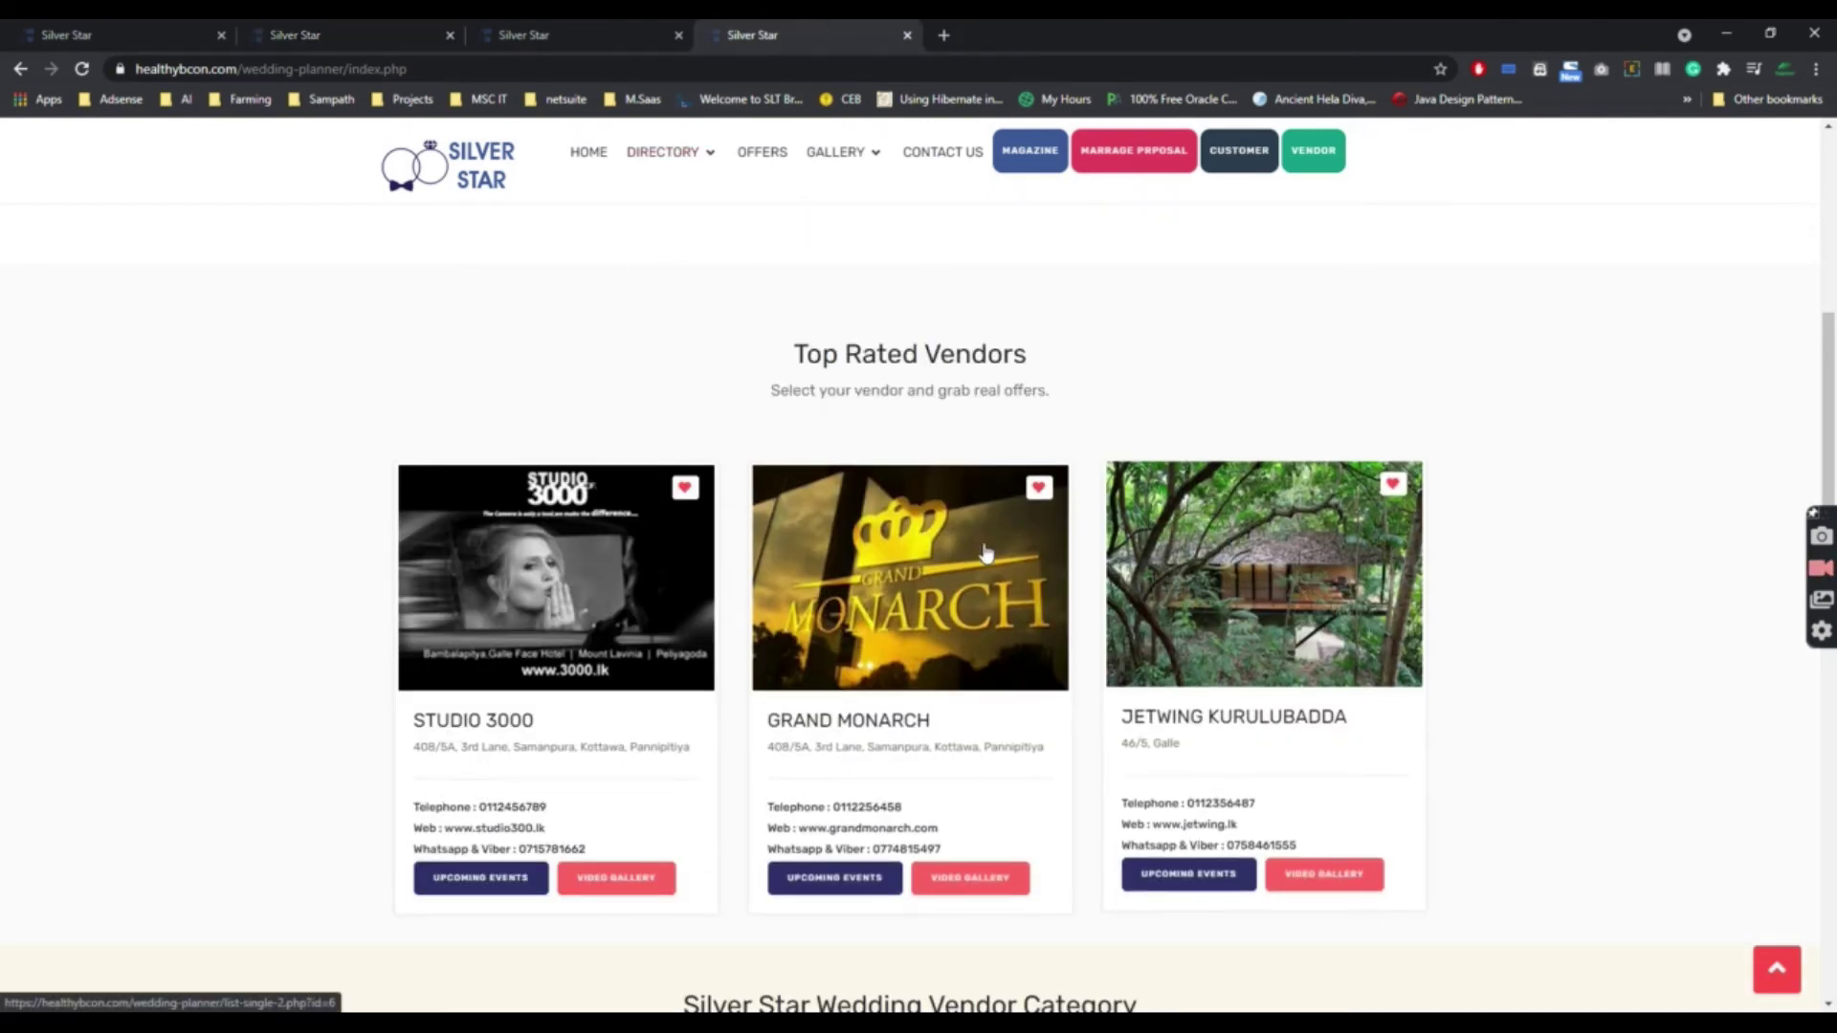
Reload the homepage and cycle through the Top Rated Vendors carousel.
{"action": "left_click", "coordinate": [82, 69]}
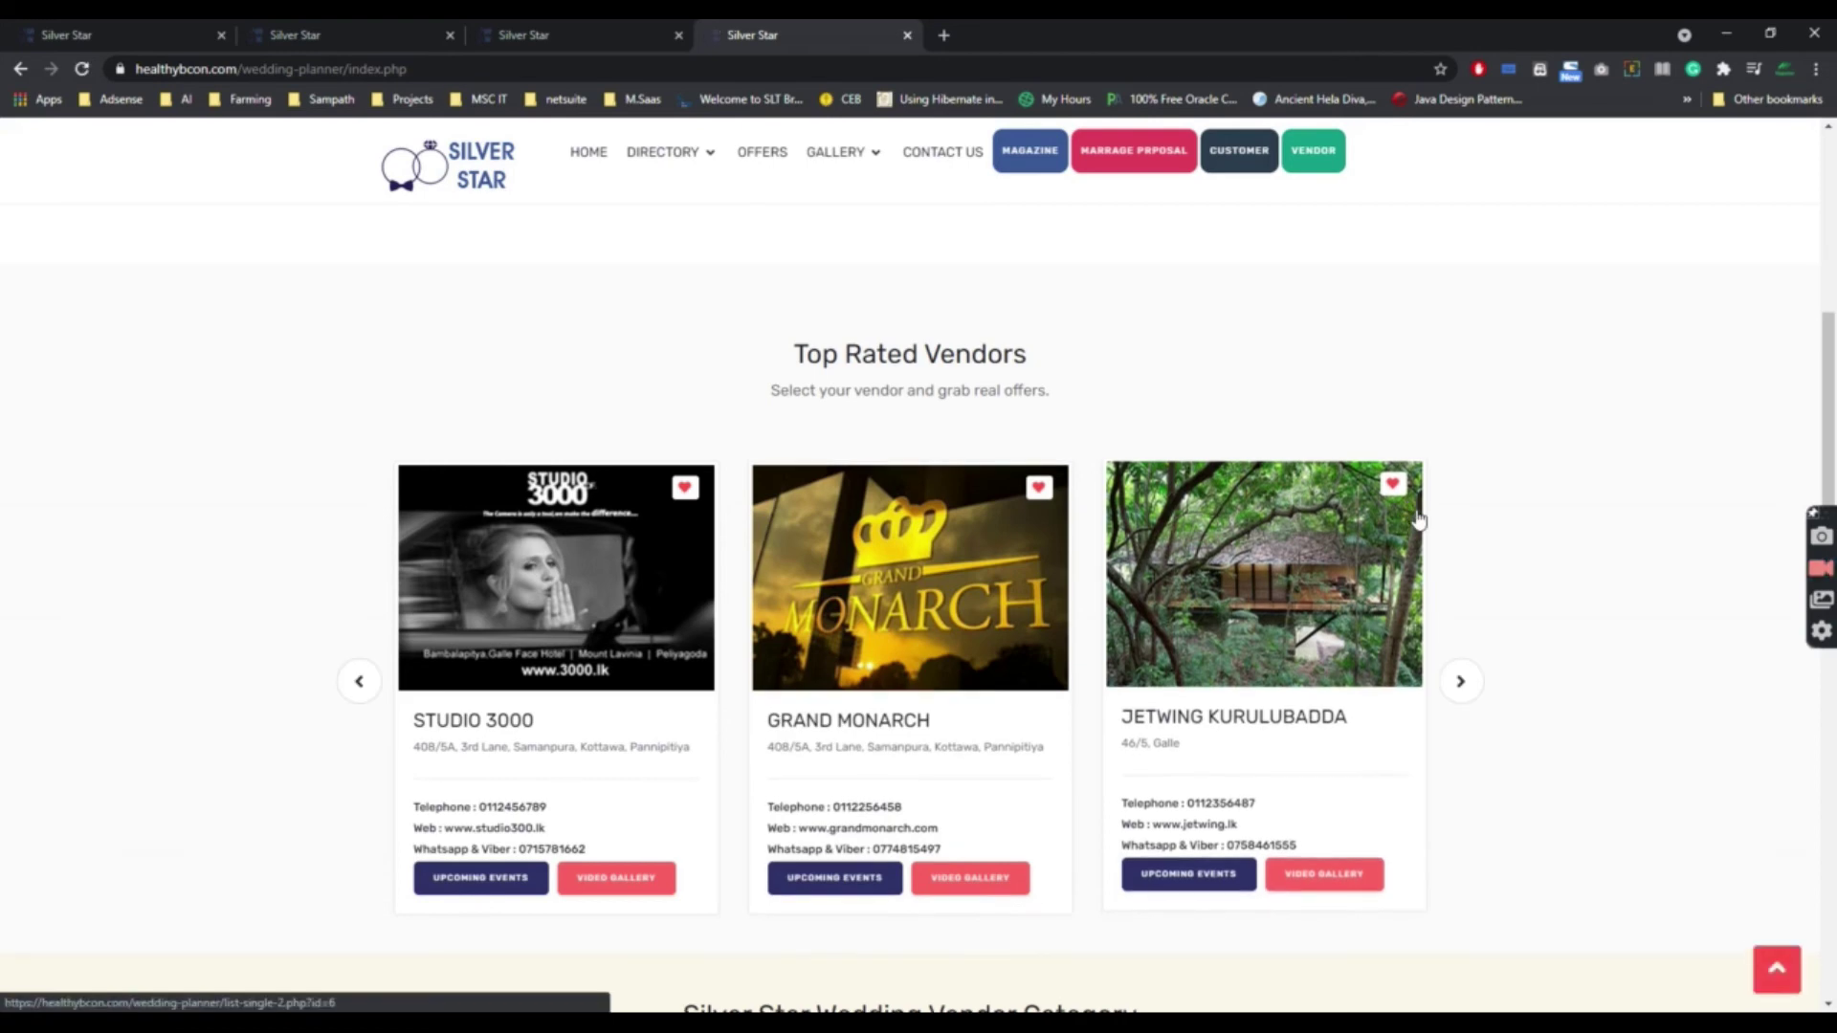
{"action": "left_click", "coordinate": [1460, 682]}
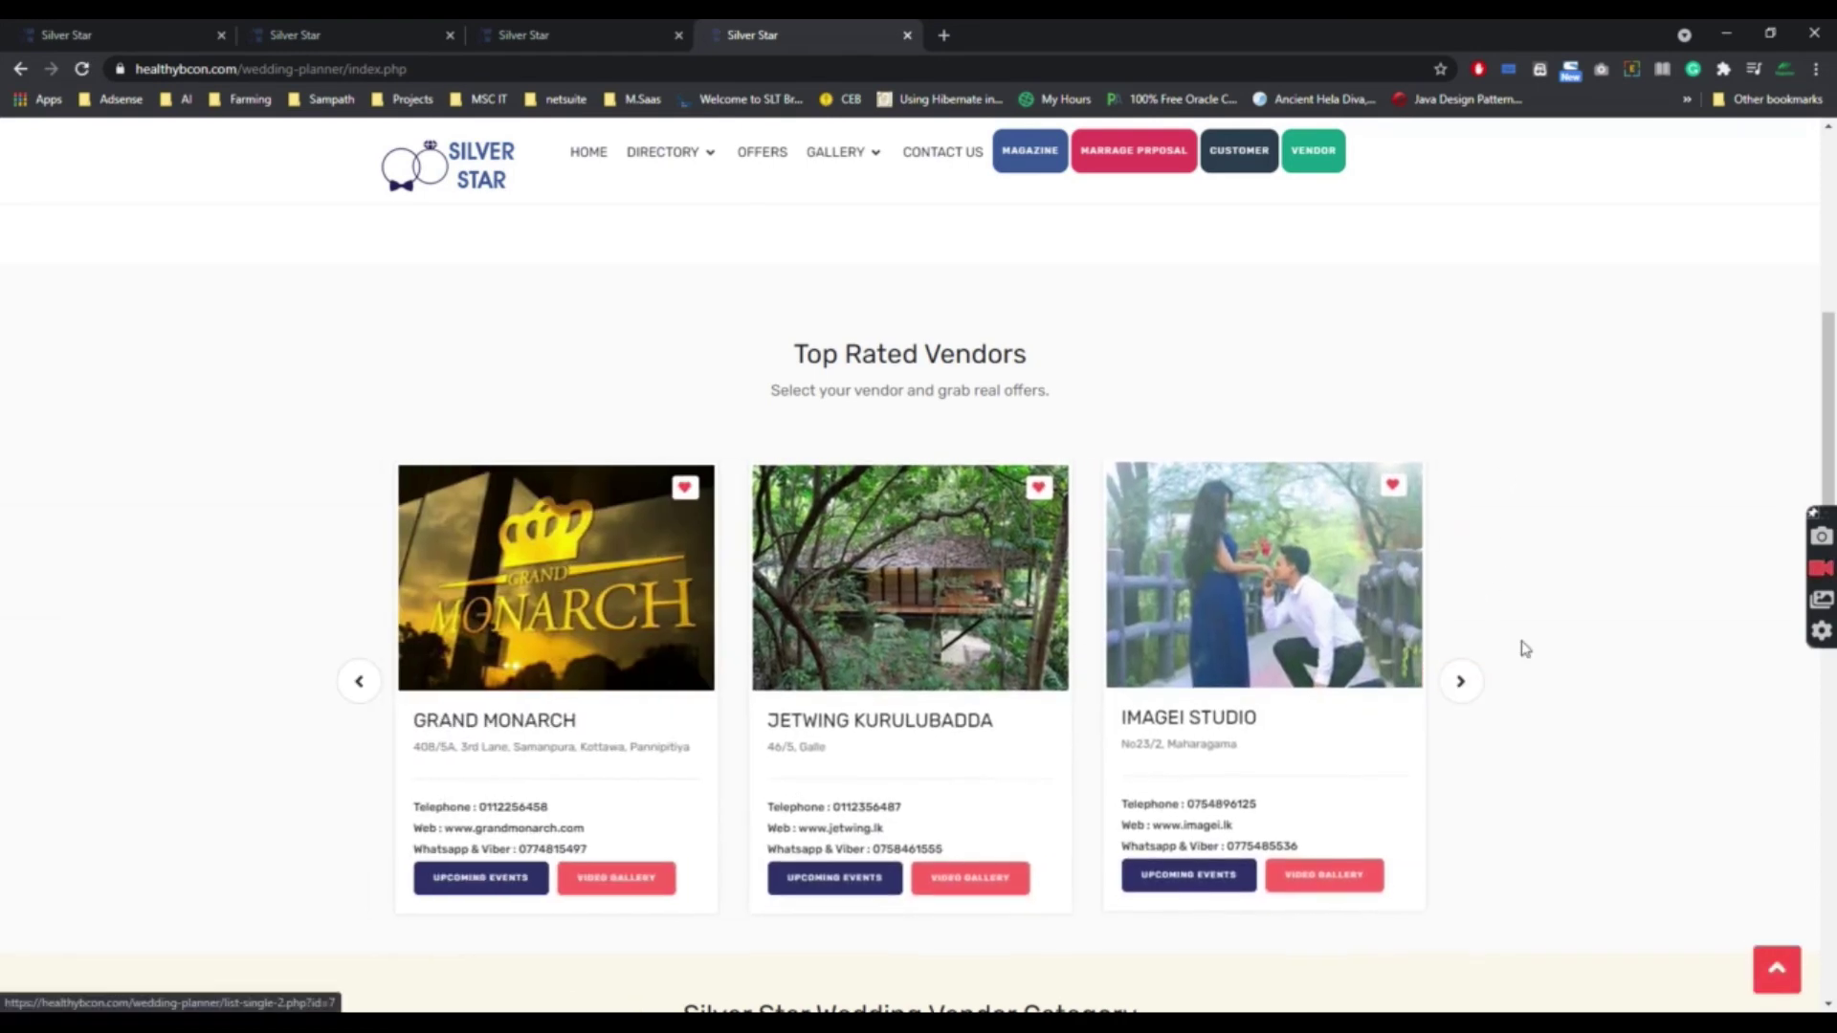
{"action": "left_click", "coordinate": [1460, 682]}
{"action": "left_click", "coordinate": [1460, 682]}
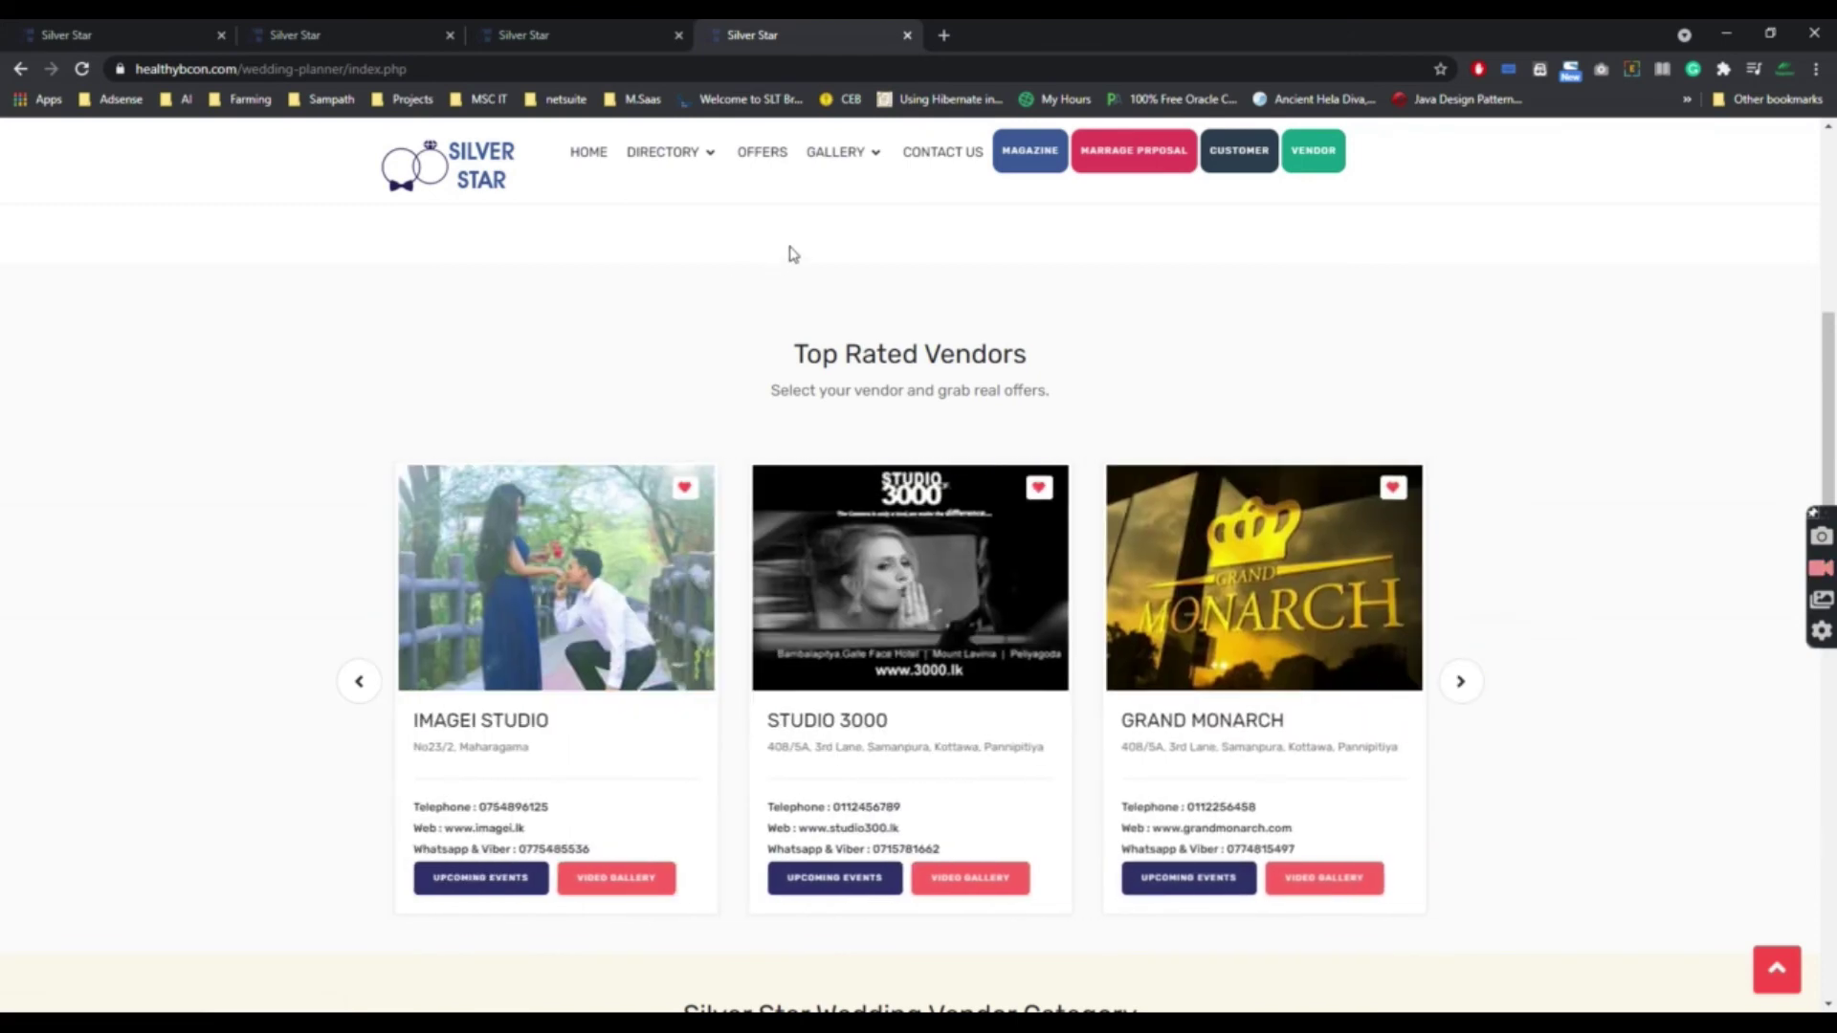
Remove Imagei Studio's top rating in the admin panel and reload the homepage.
{"action": "key", "text": "alt+Tab"}
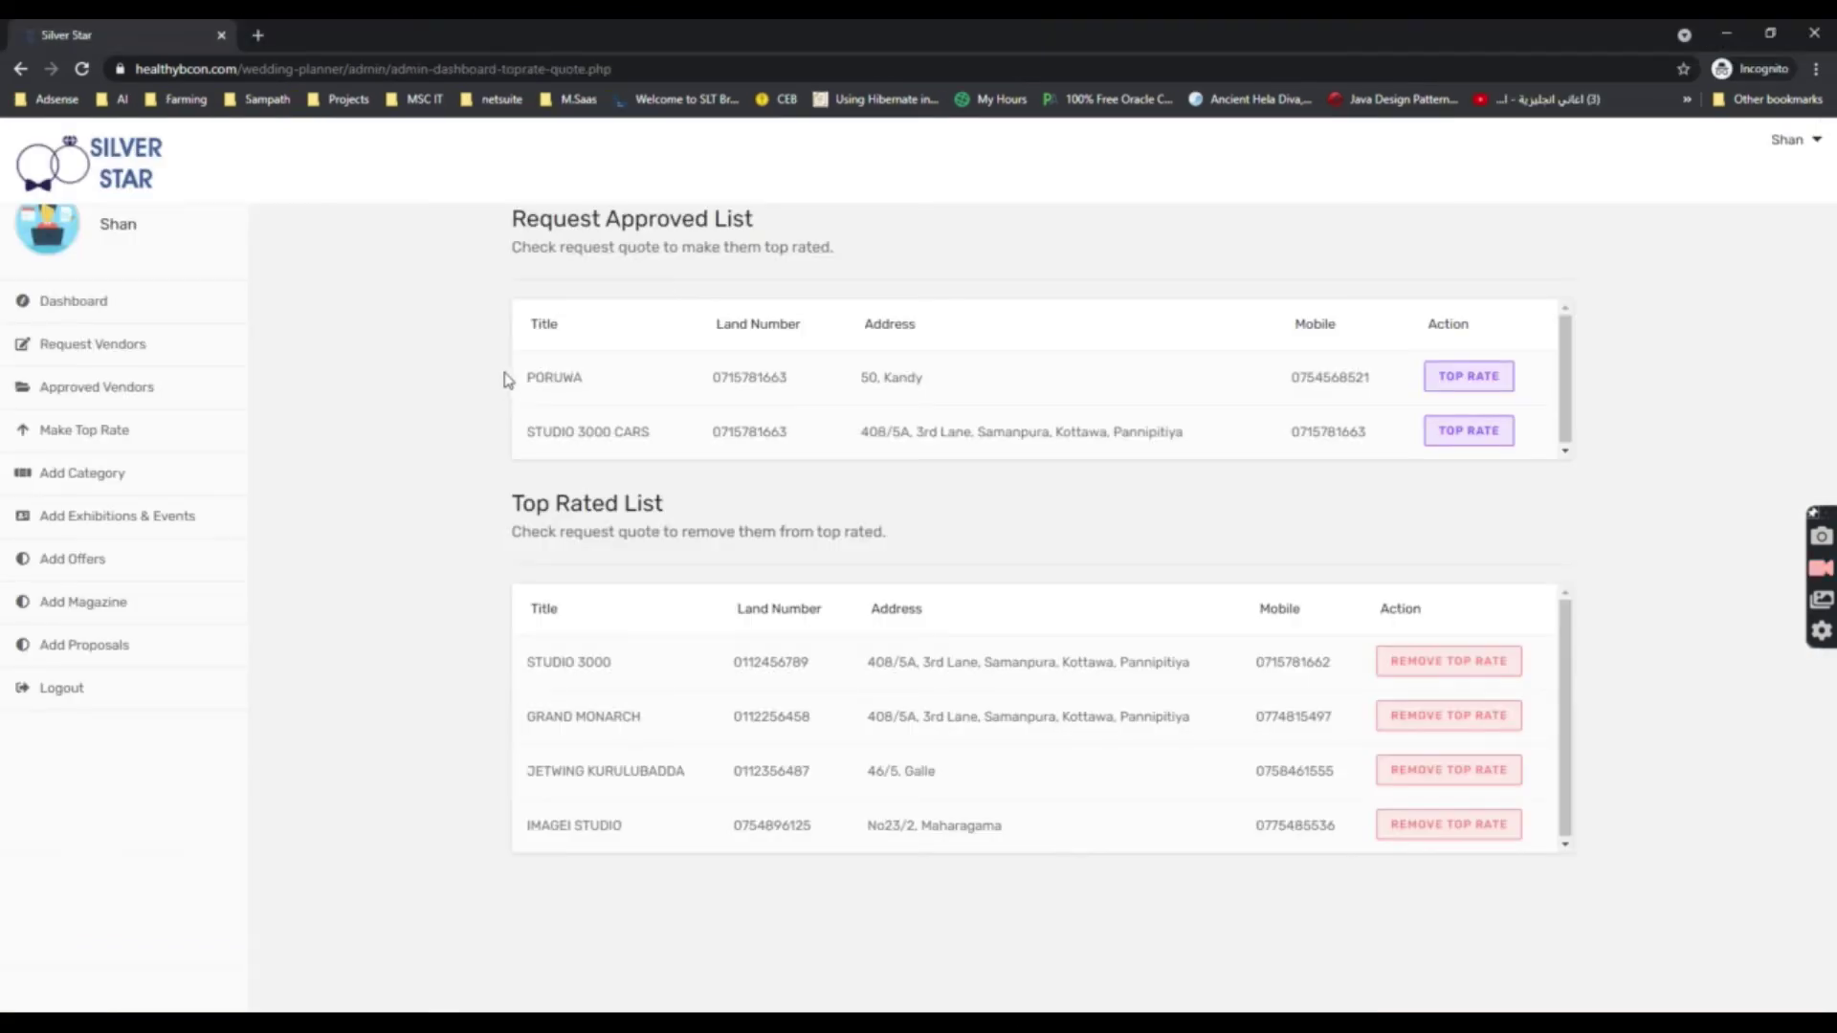
{"action": "left_click", "coordinate": [1420, 829]}
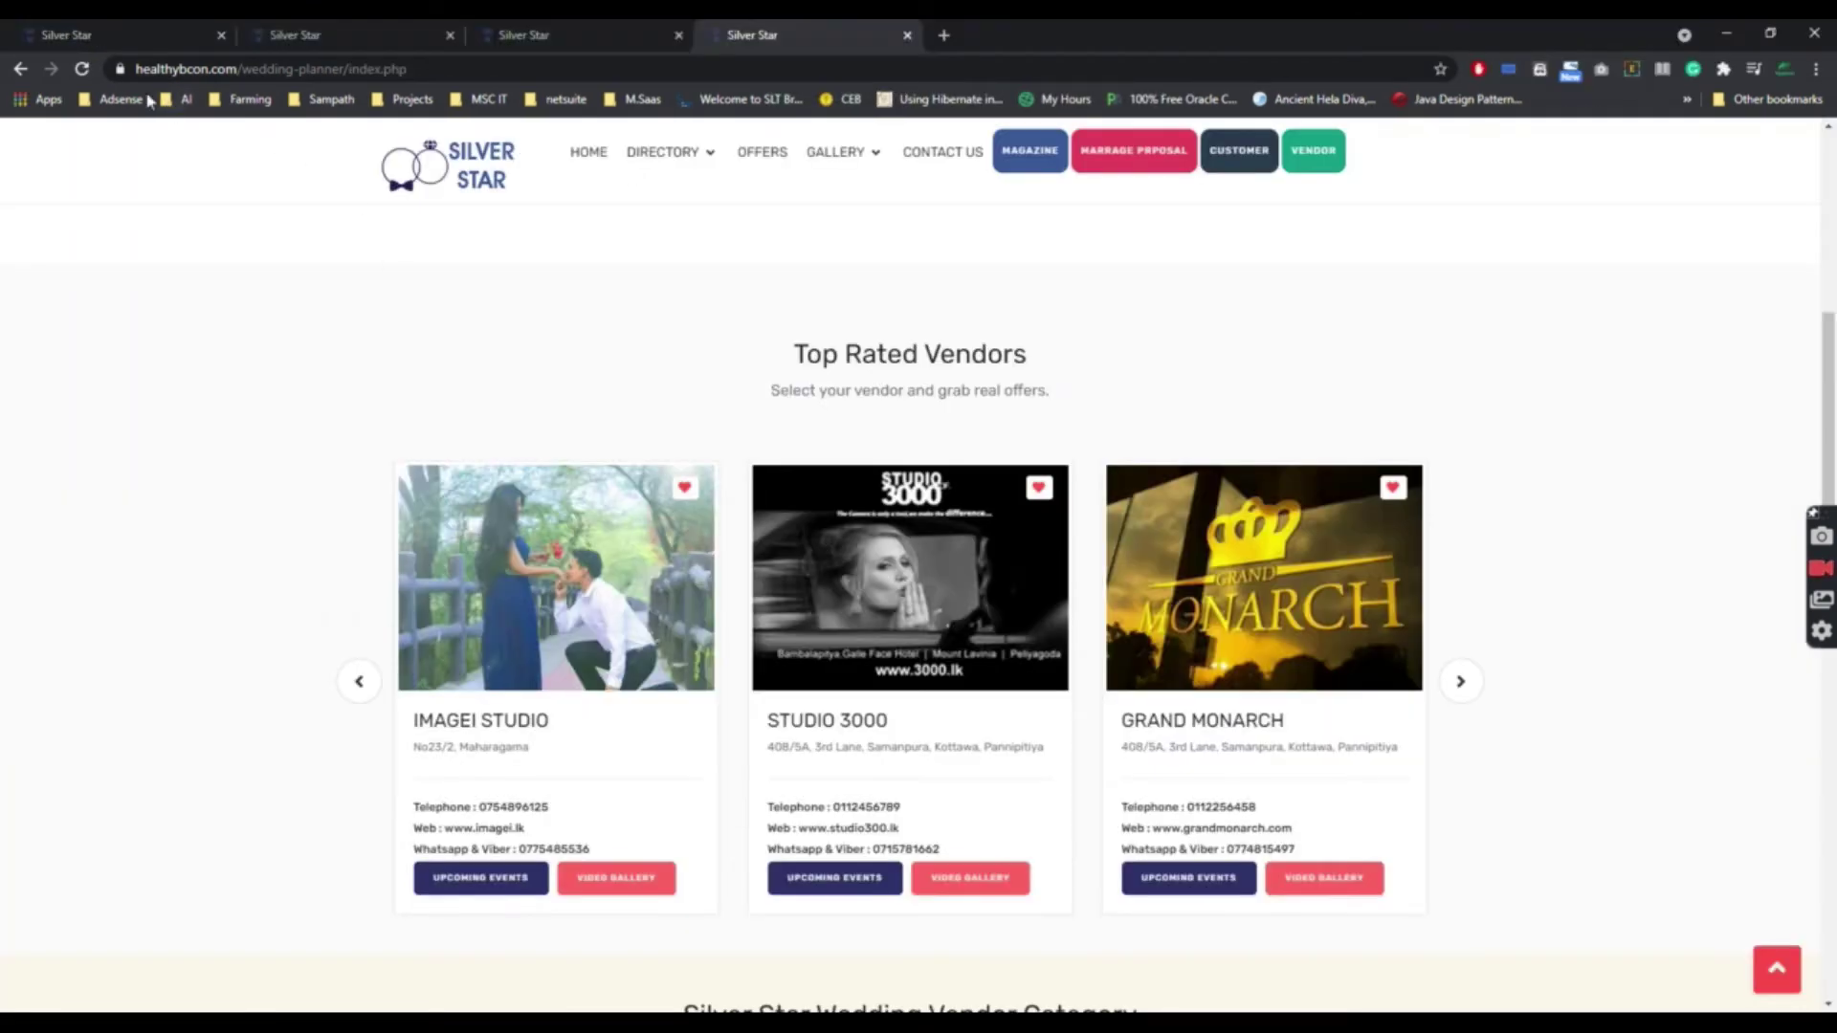
{"action": "left_click", "coordinate": [84, 76]}
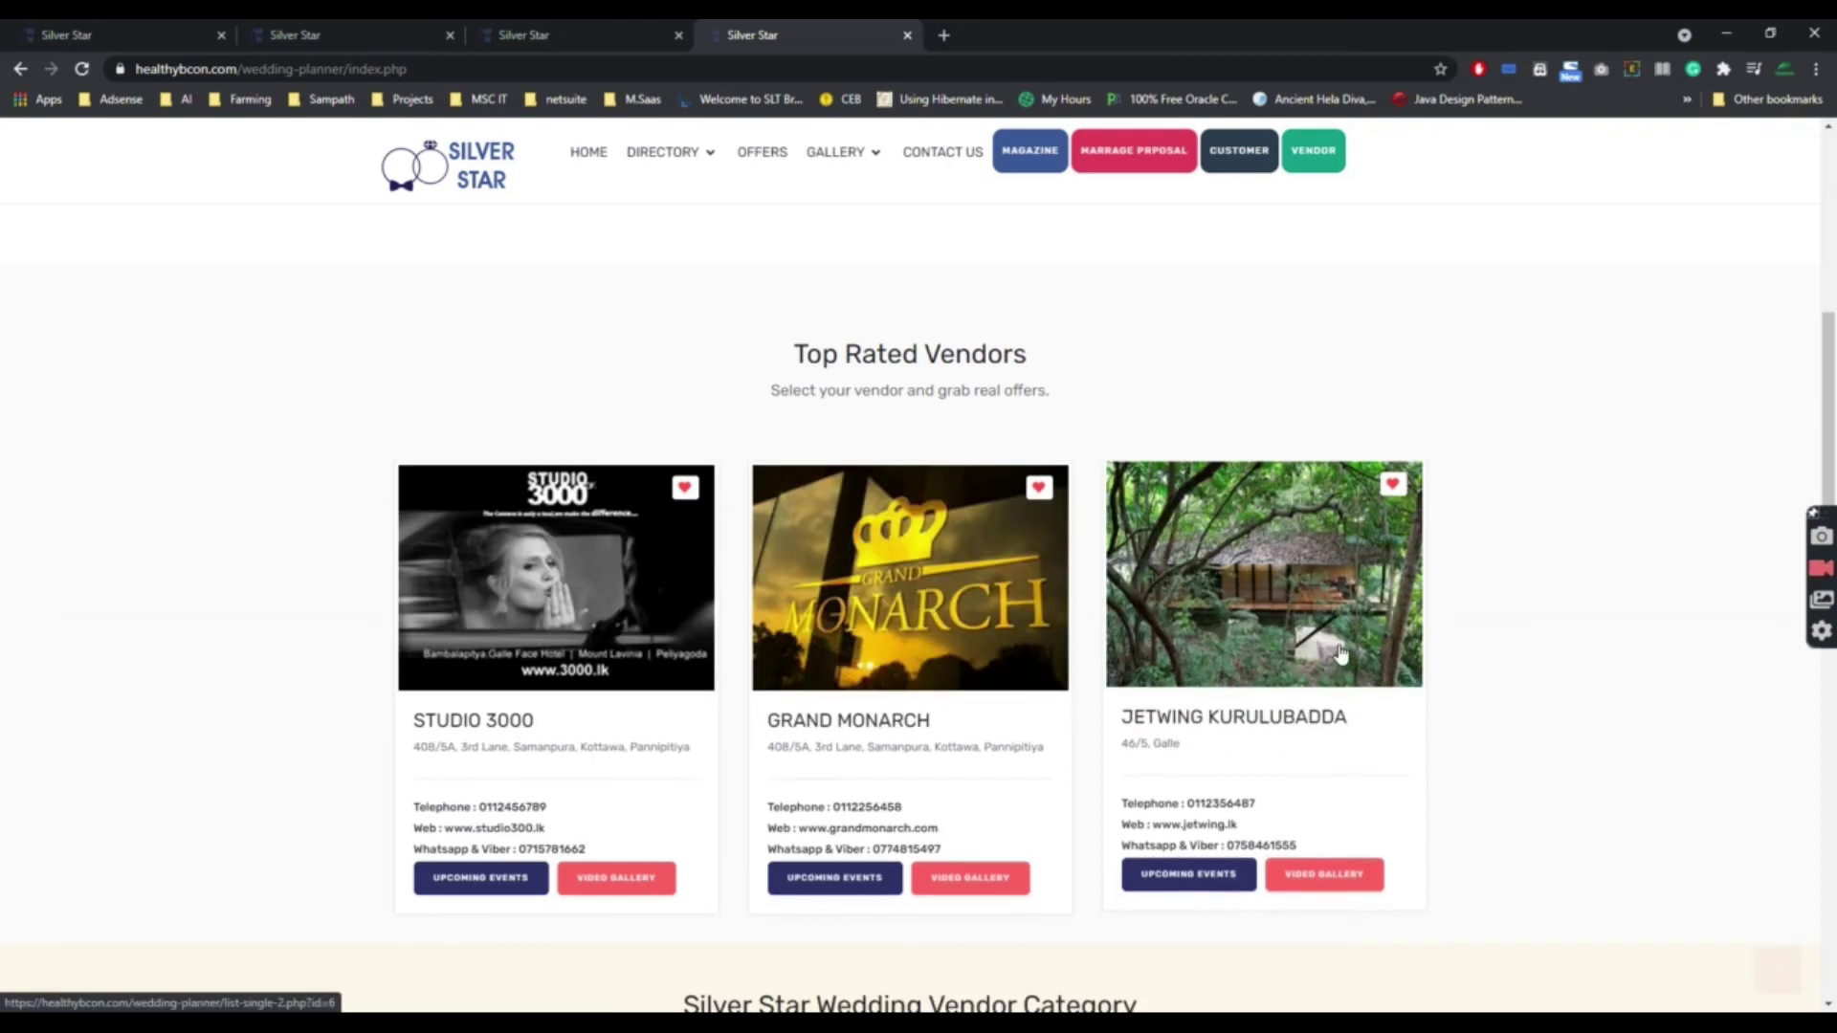
Open the Studio 3000 vendor details page from the public homepage.
{"action": "left_click", "coordinate": [553, 32]}
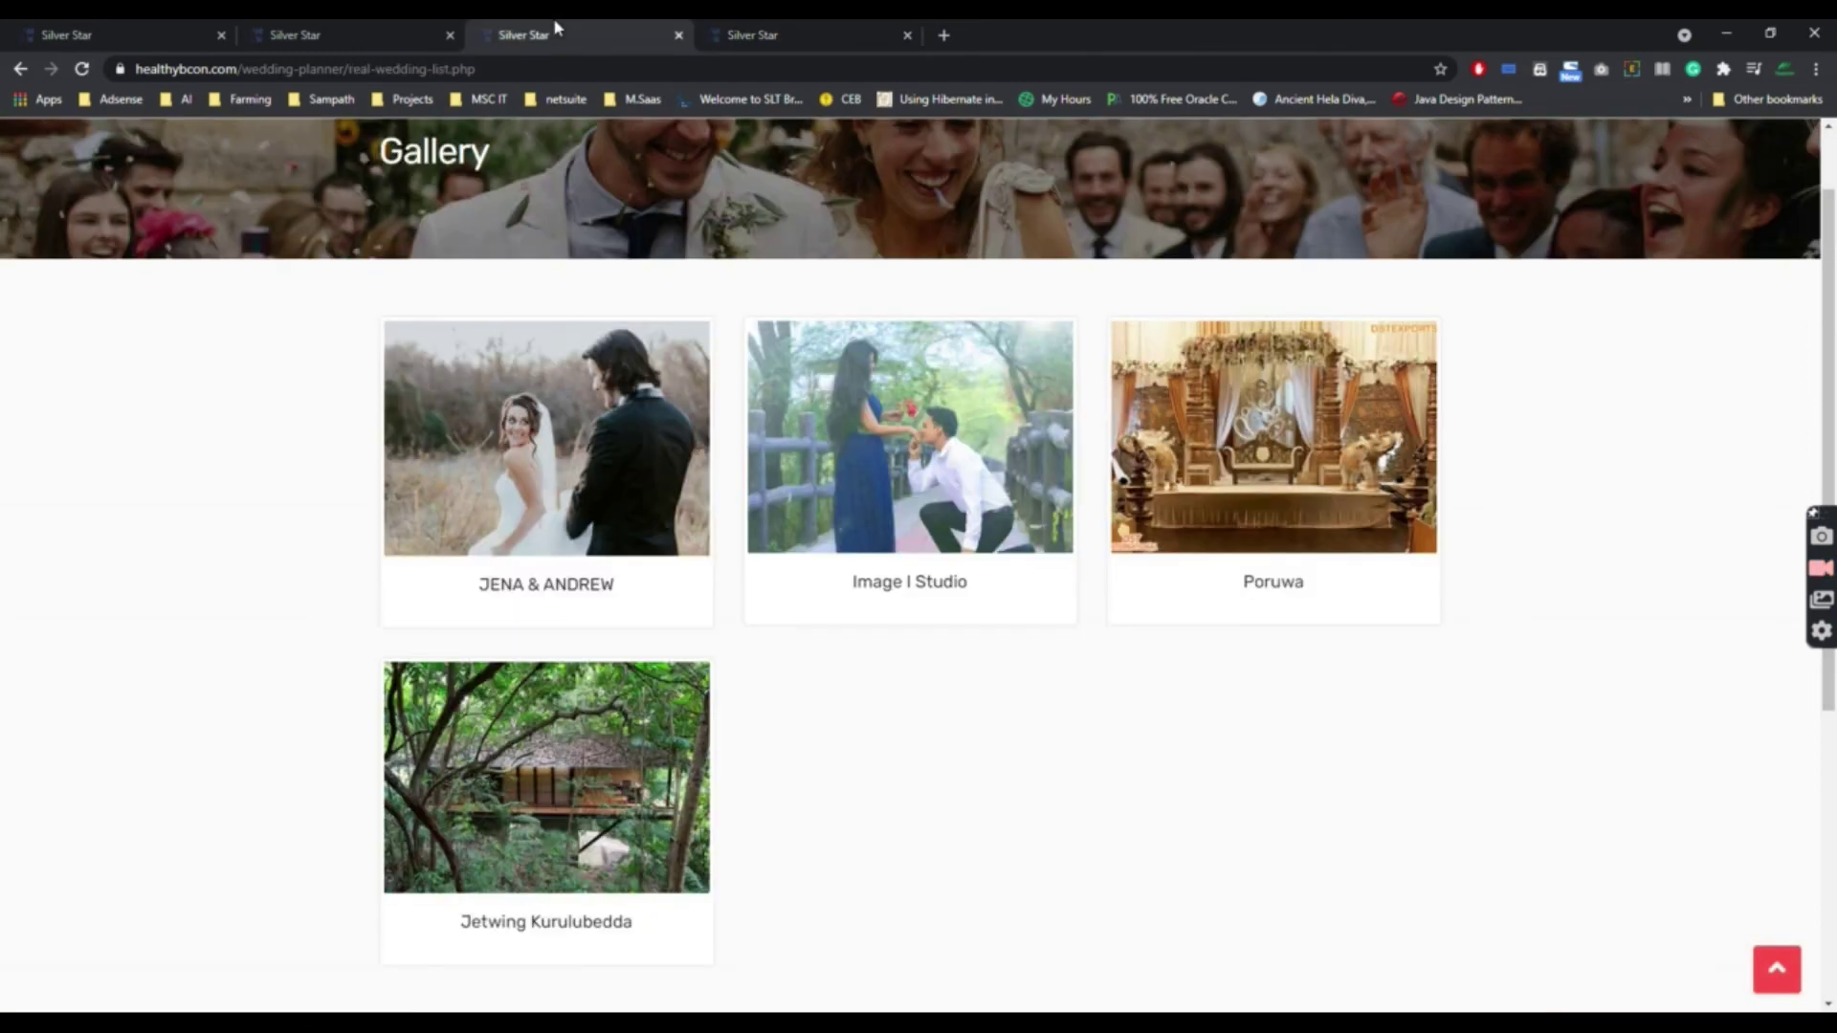
{"action": "left_click", "coordinate": [144, 33]}
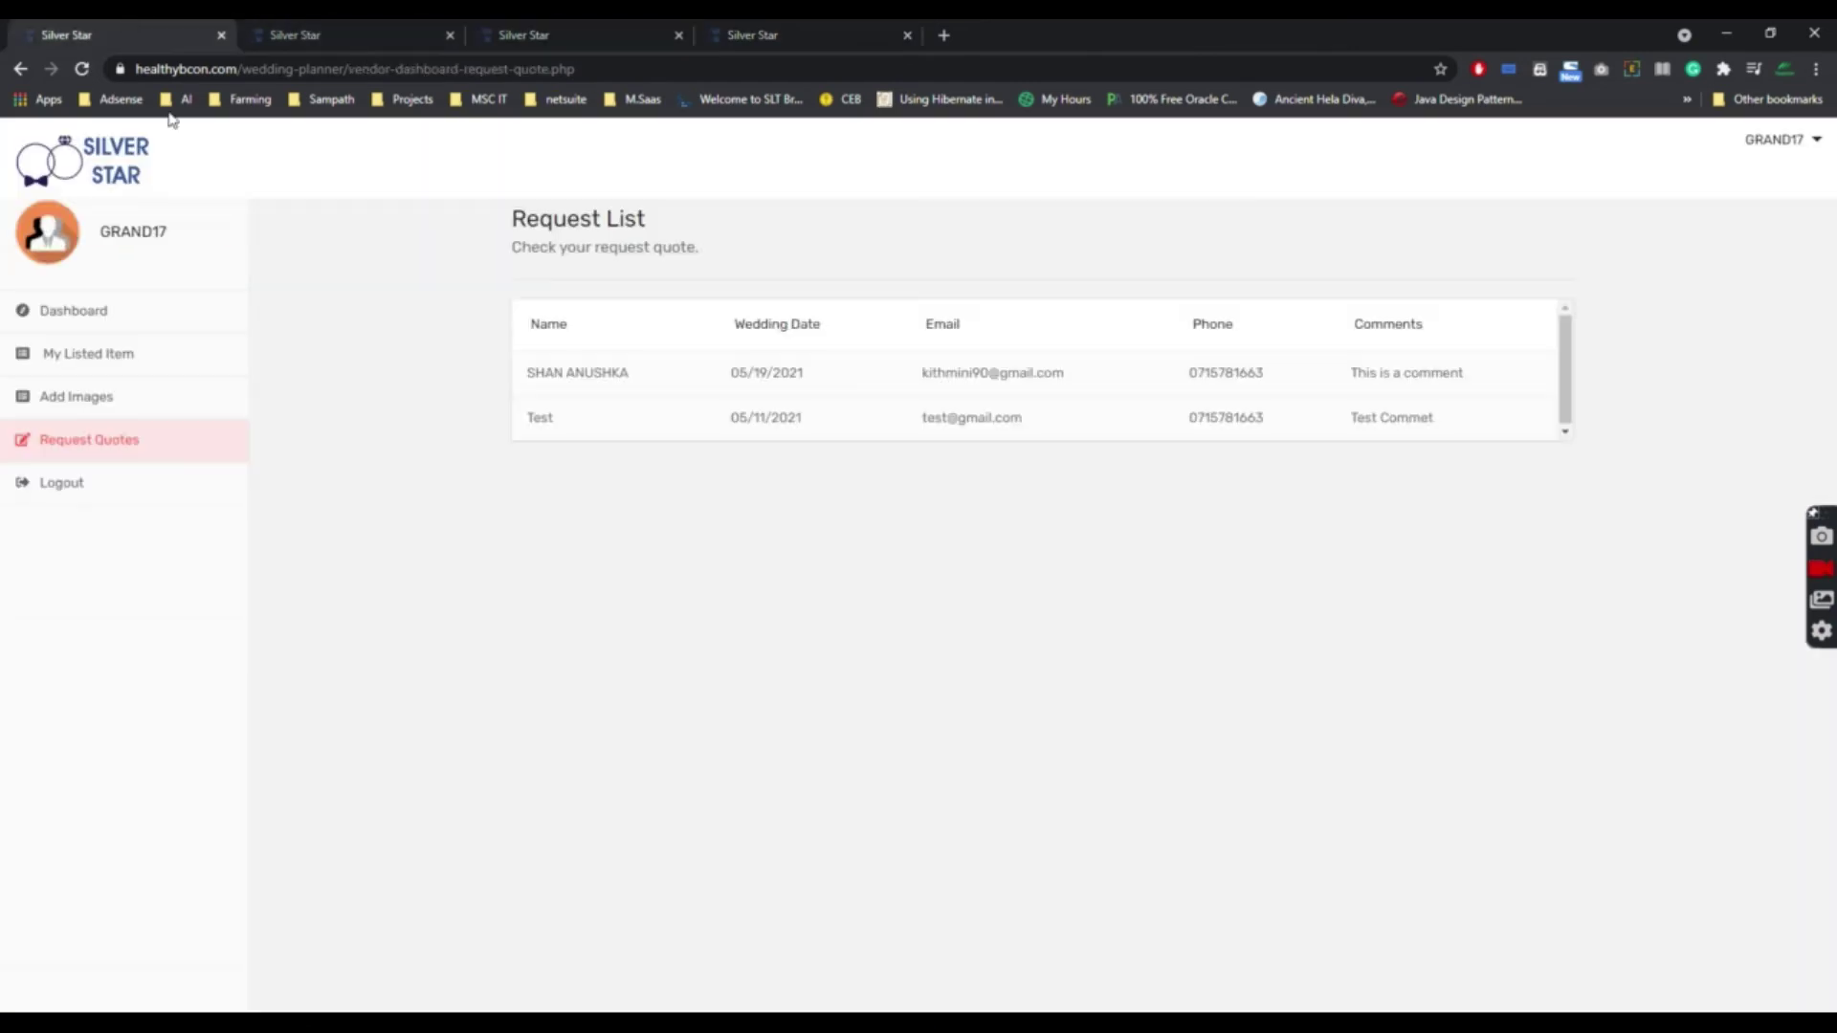
{"action": "left_click", "coordinate": [815, 28]}
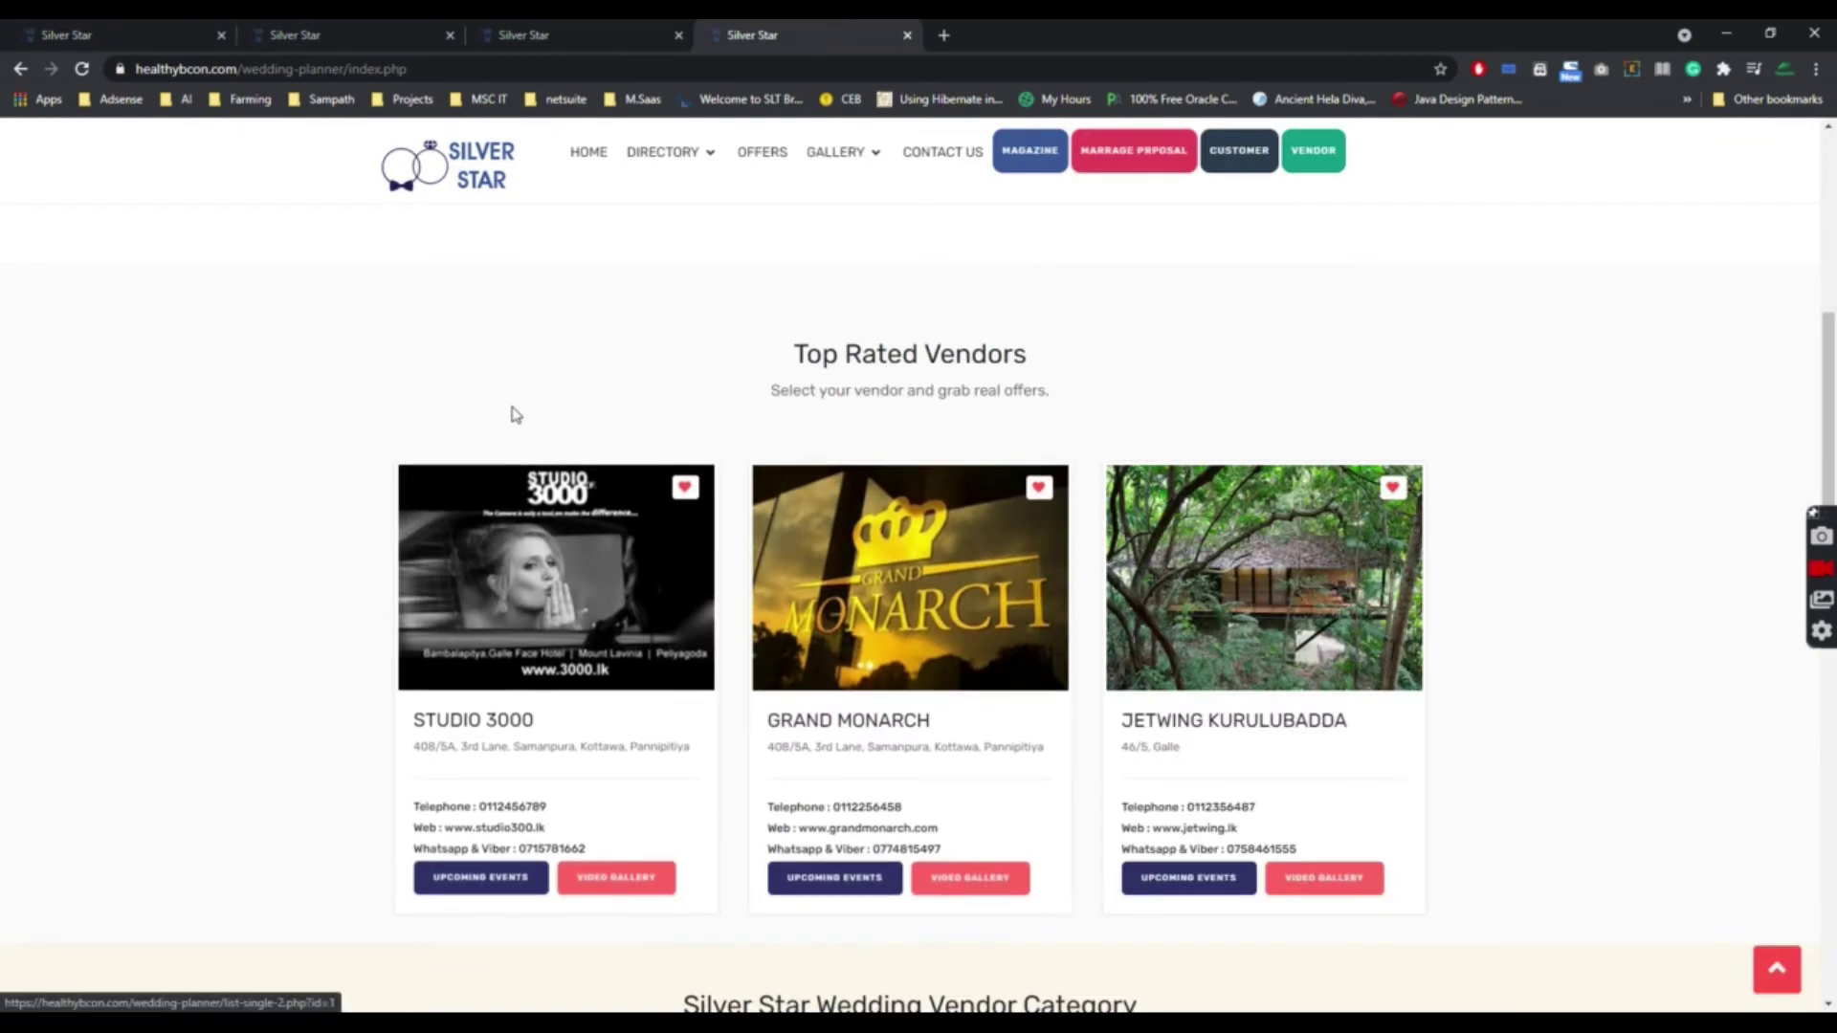
{"action": "left_click", "coordinate": [582, 547]}
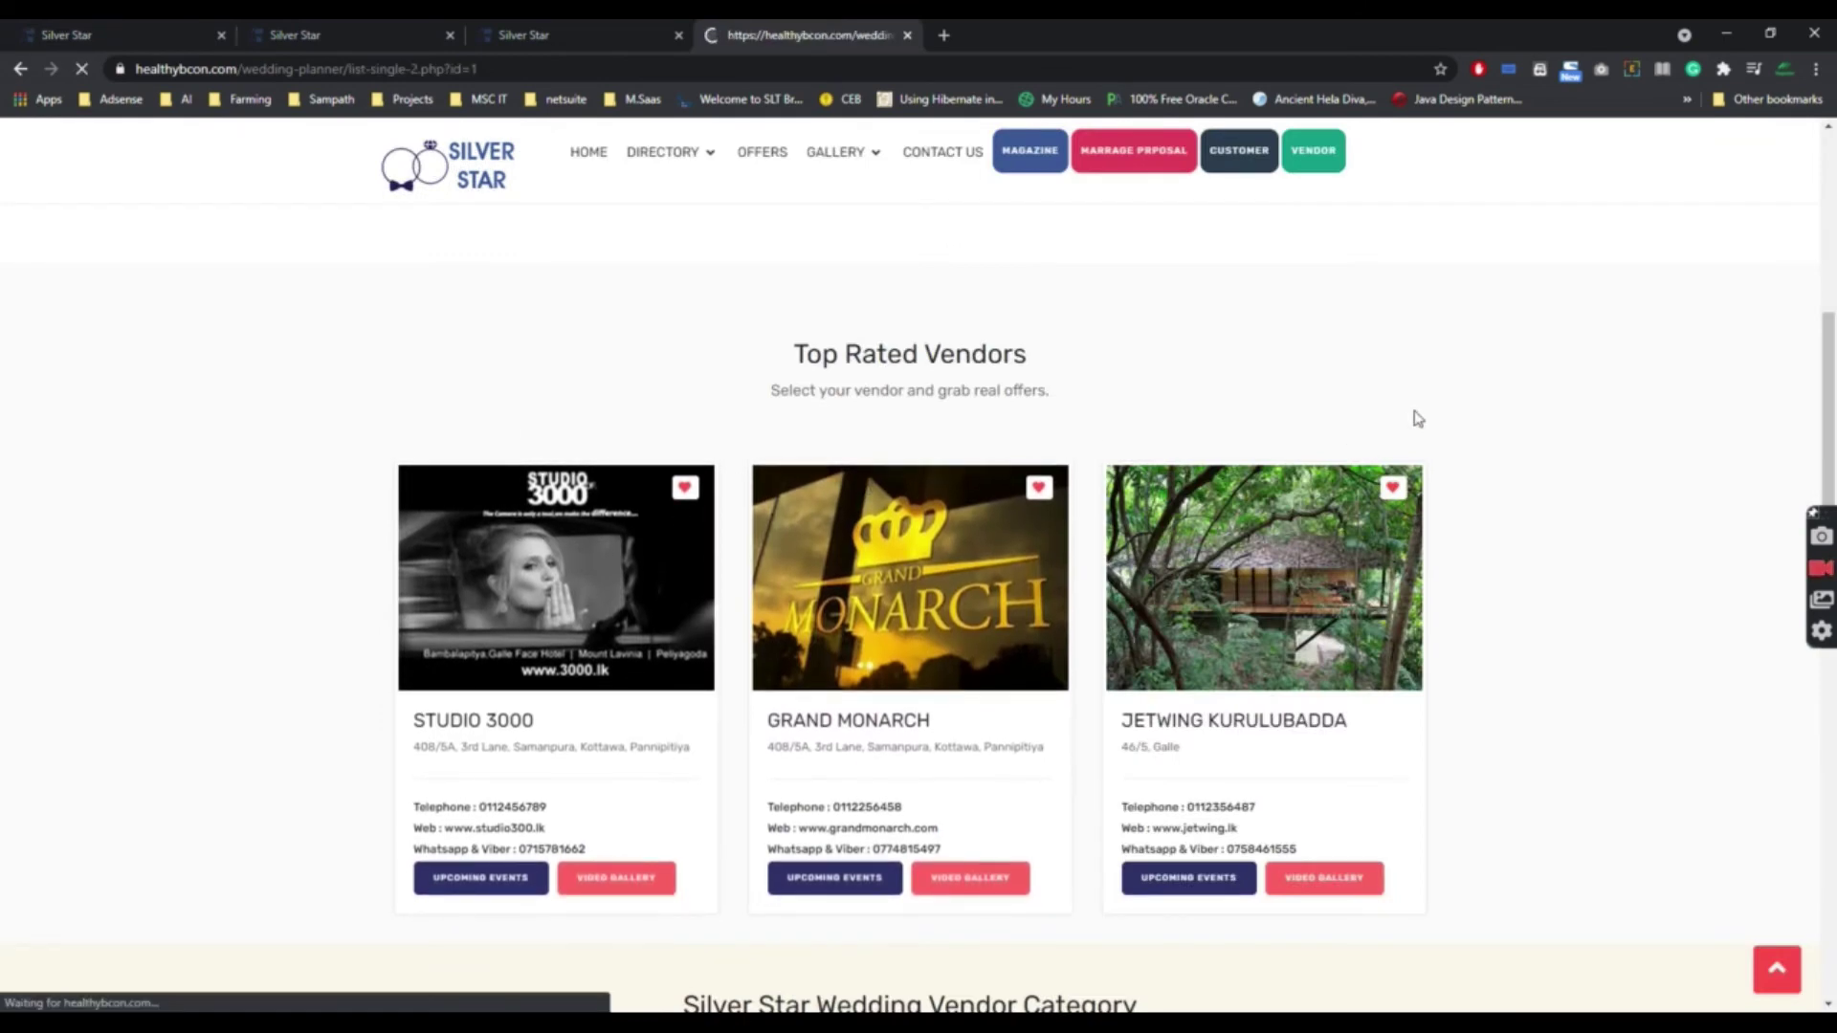
{"action": "scroll", "coordinate": [1229, 544], "scroll_direction": "down", "scroll_amount": 3}
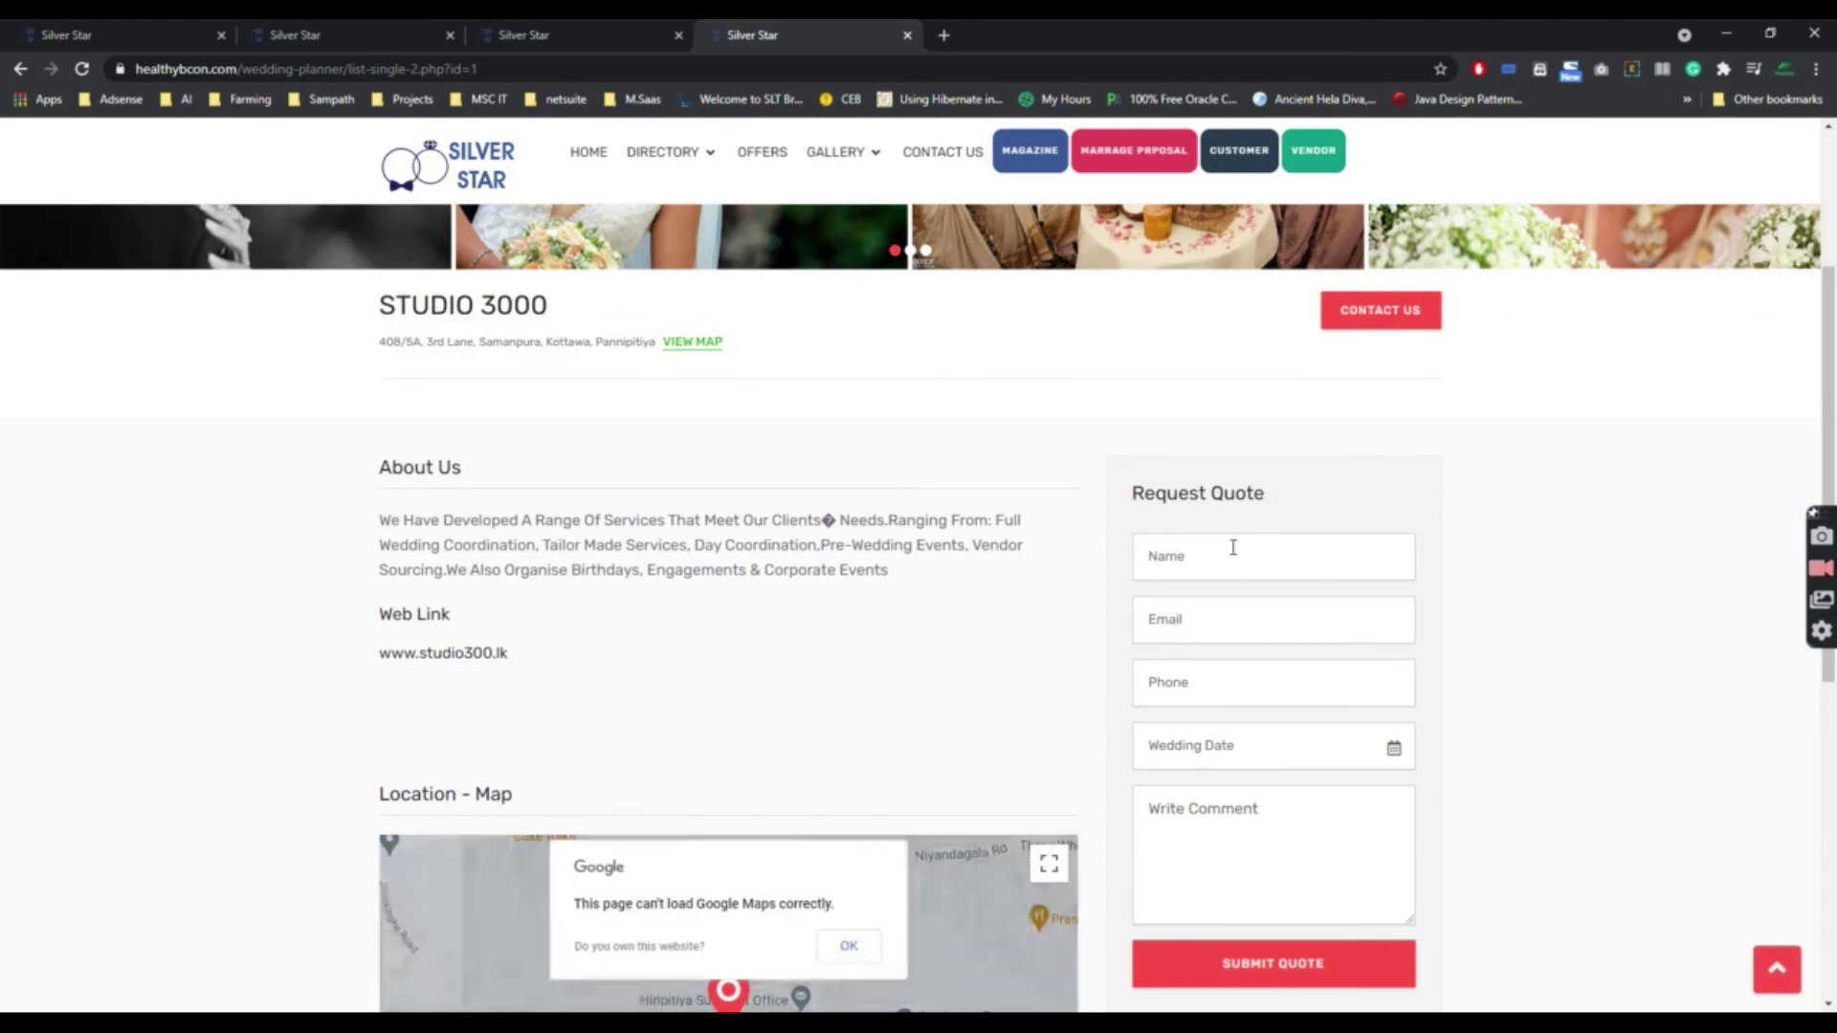
Submit a quote request with the customer's details, wedding date 05/19/2021 and comment 'Test C'.
{"action": "left_click", "coordinate": [1272, 557]}
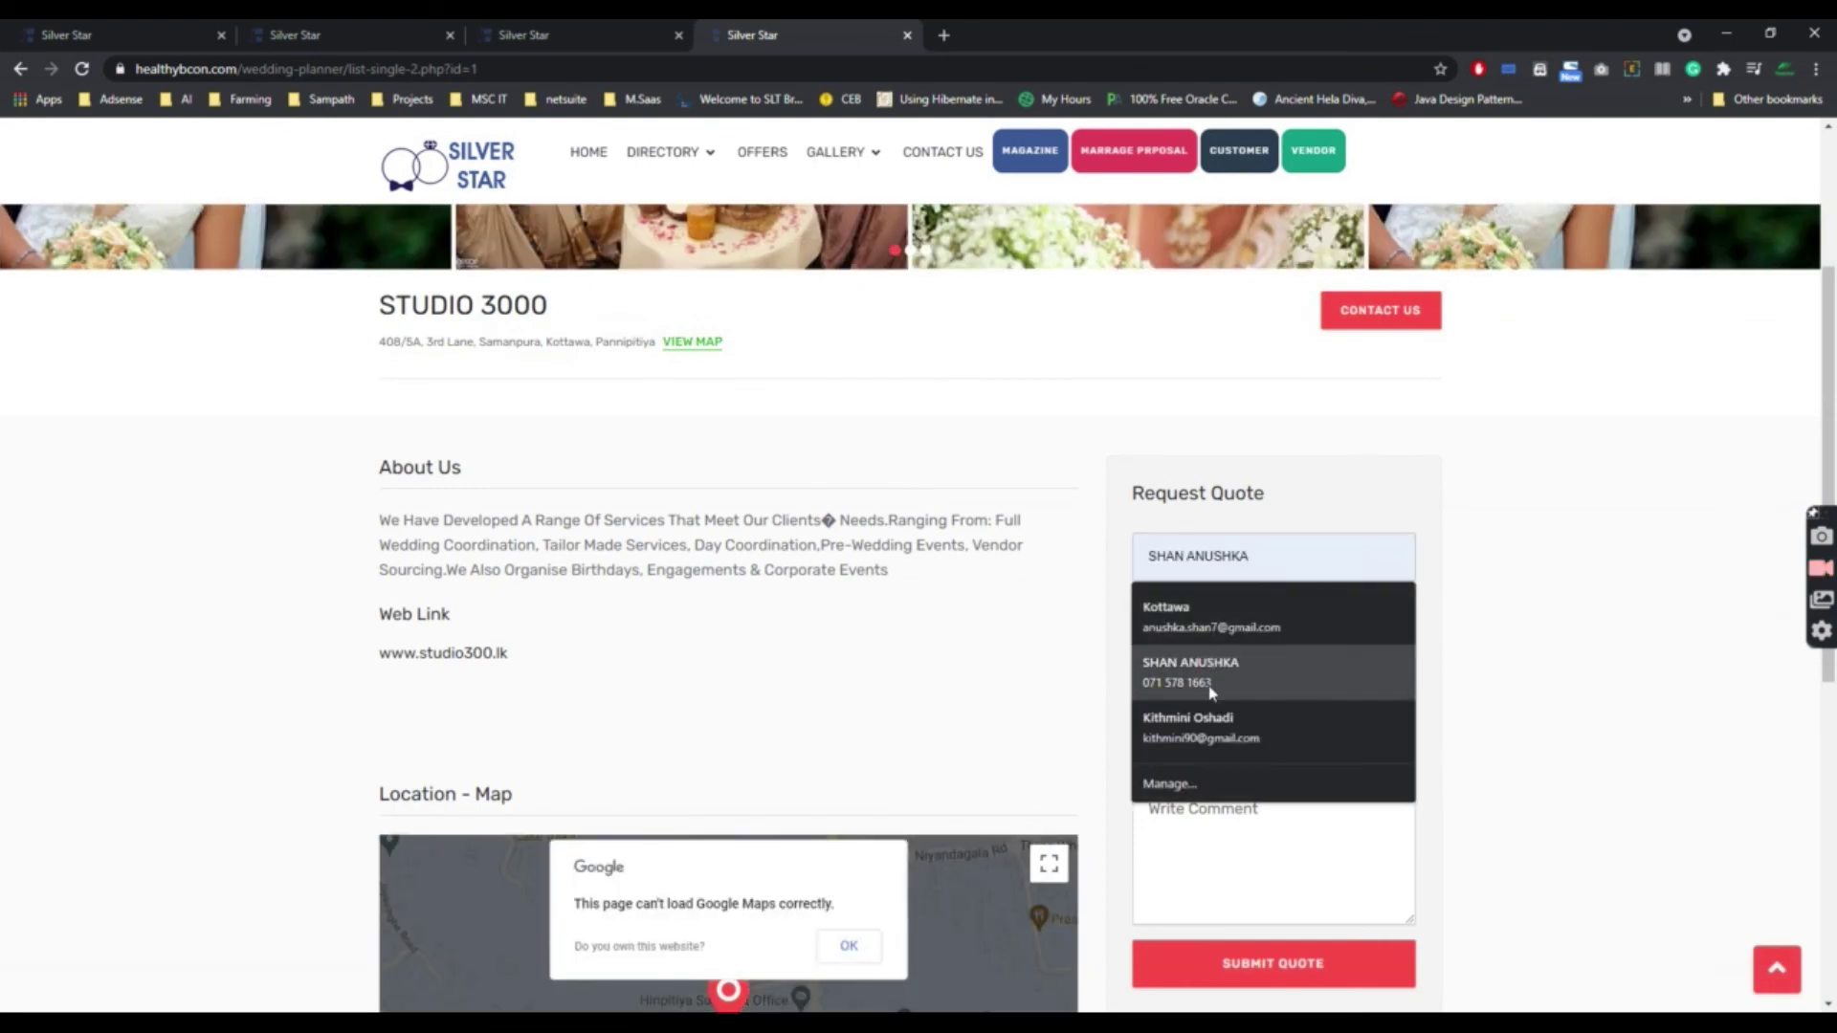
{"action": "left_click", "coordinate": [1215, 719]}
{"action": "scroll", "coordinate": [1296, 662], "scroll_direction": "down", "scroll_amount": 2}
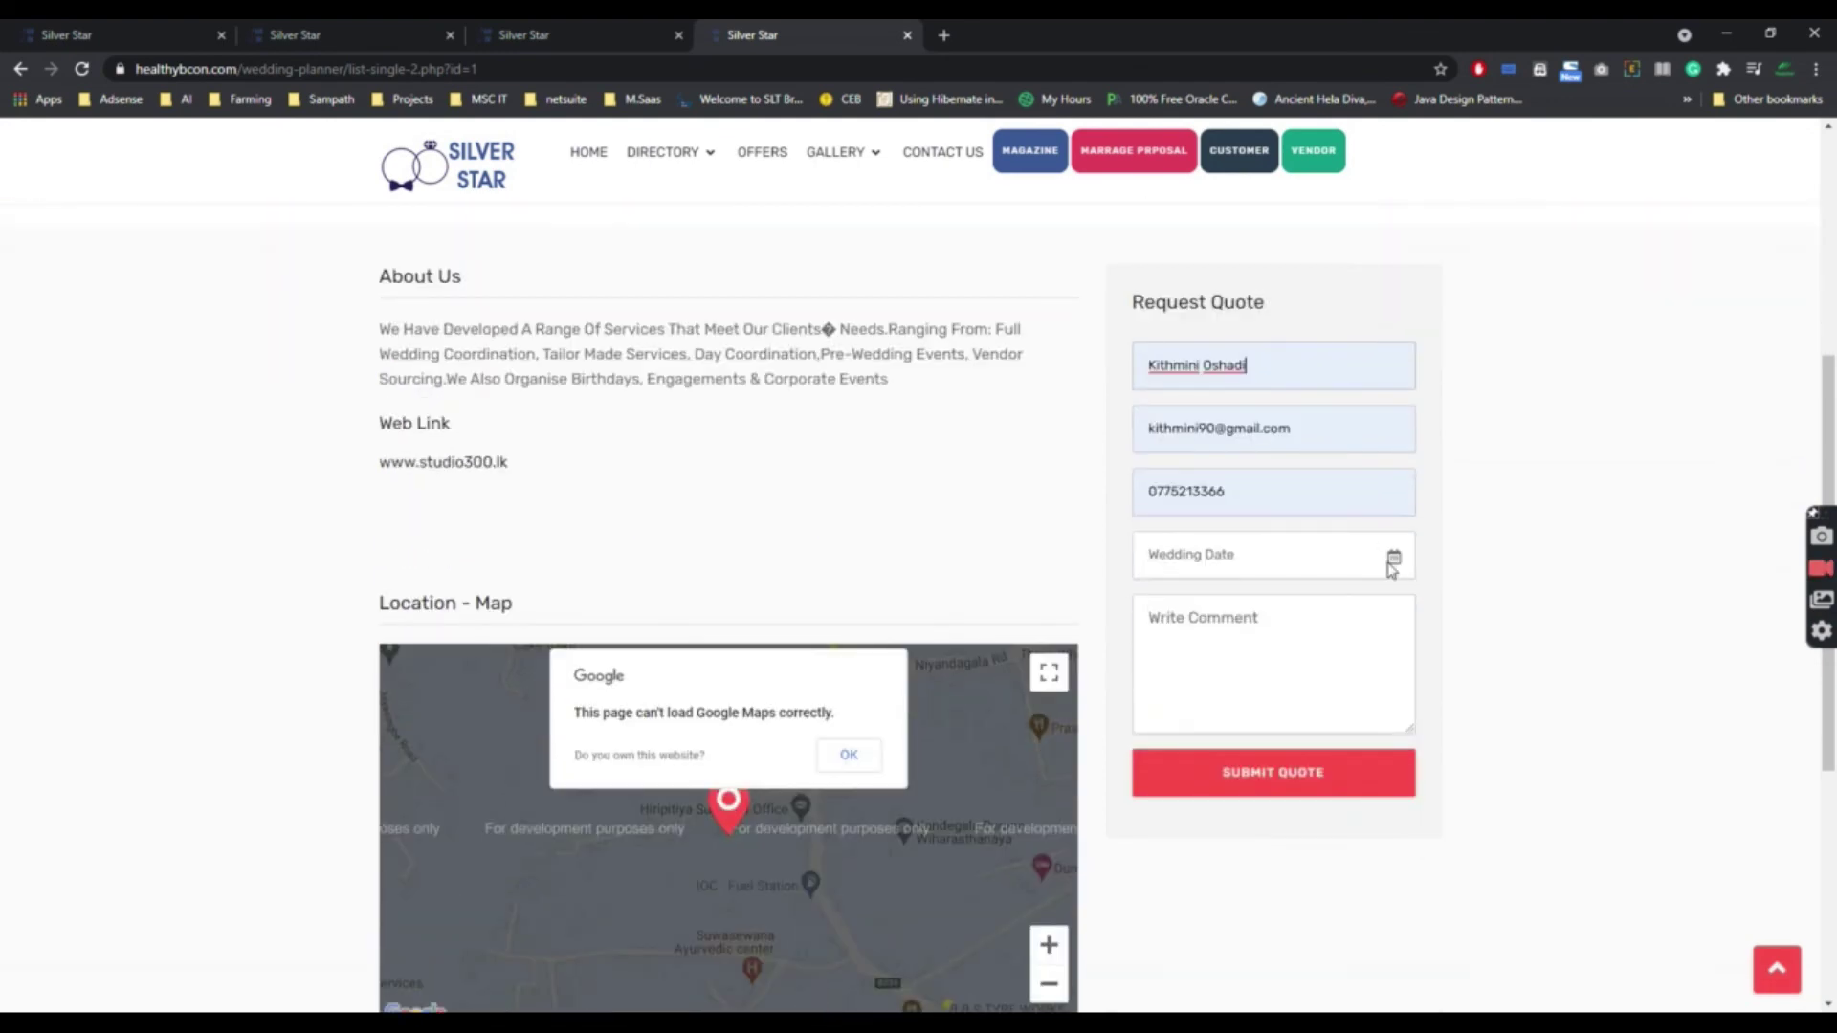
{"action": "left_click", "coordinate": [1193, 561]}
{"action": "left_click", "coordinate": [1263, 775]}
{"action": "left_click", "coordinate": [1195, 658]}
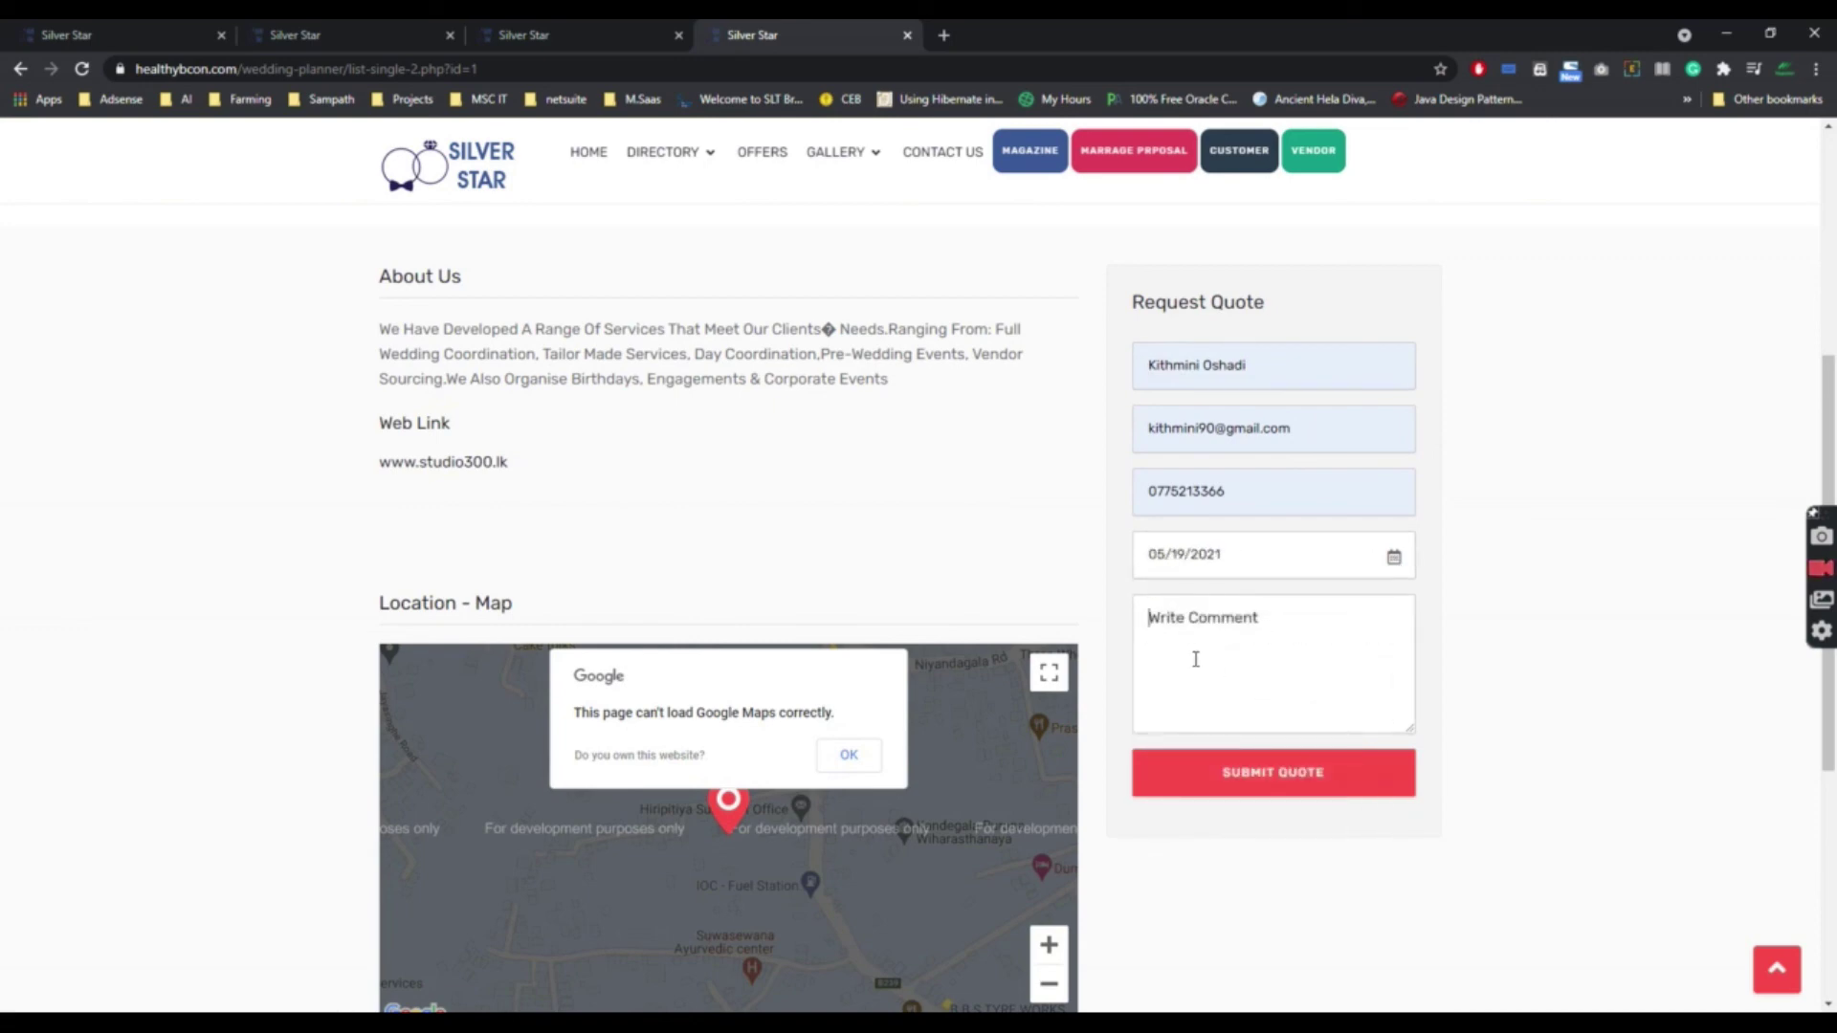
{"action": "type", "text": "Test C"}
{"action": "left_click", "coordinate": [1231, 778]}
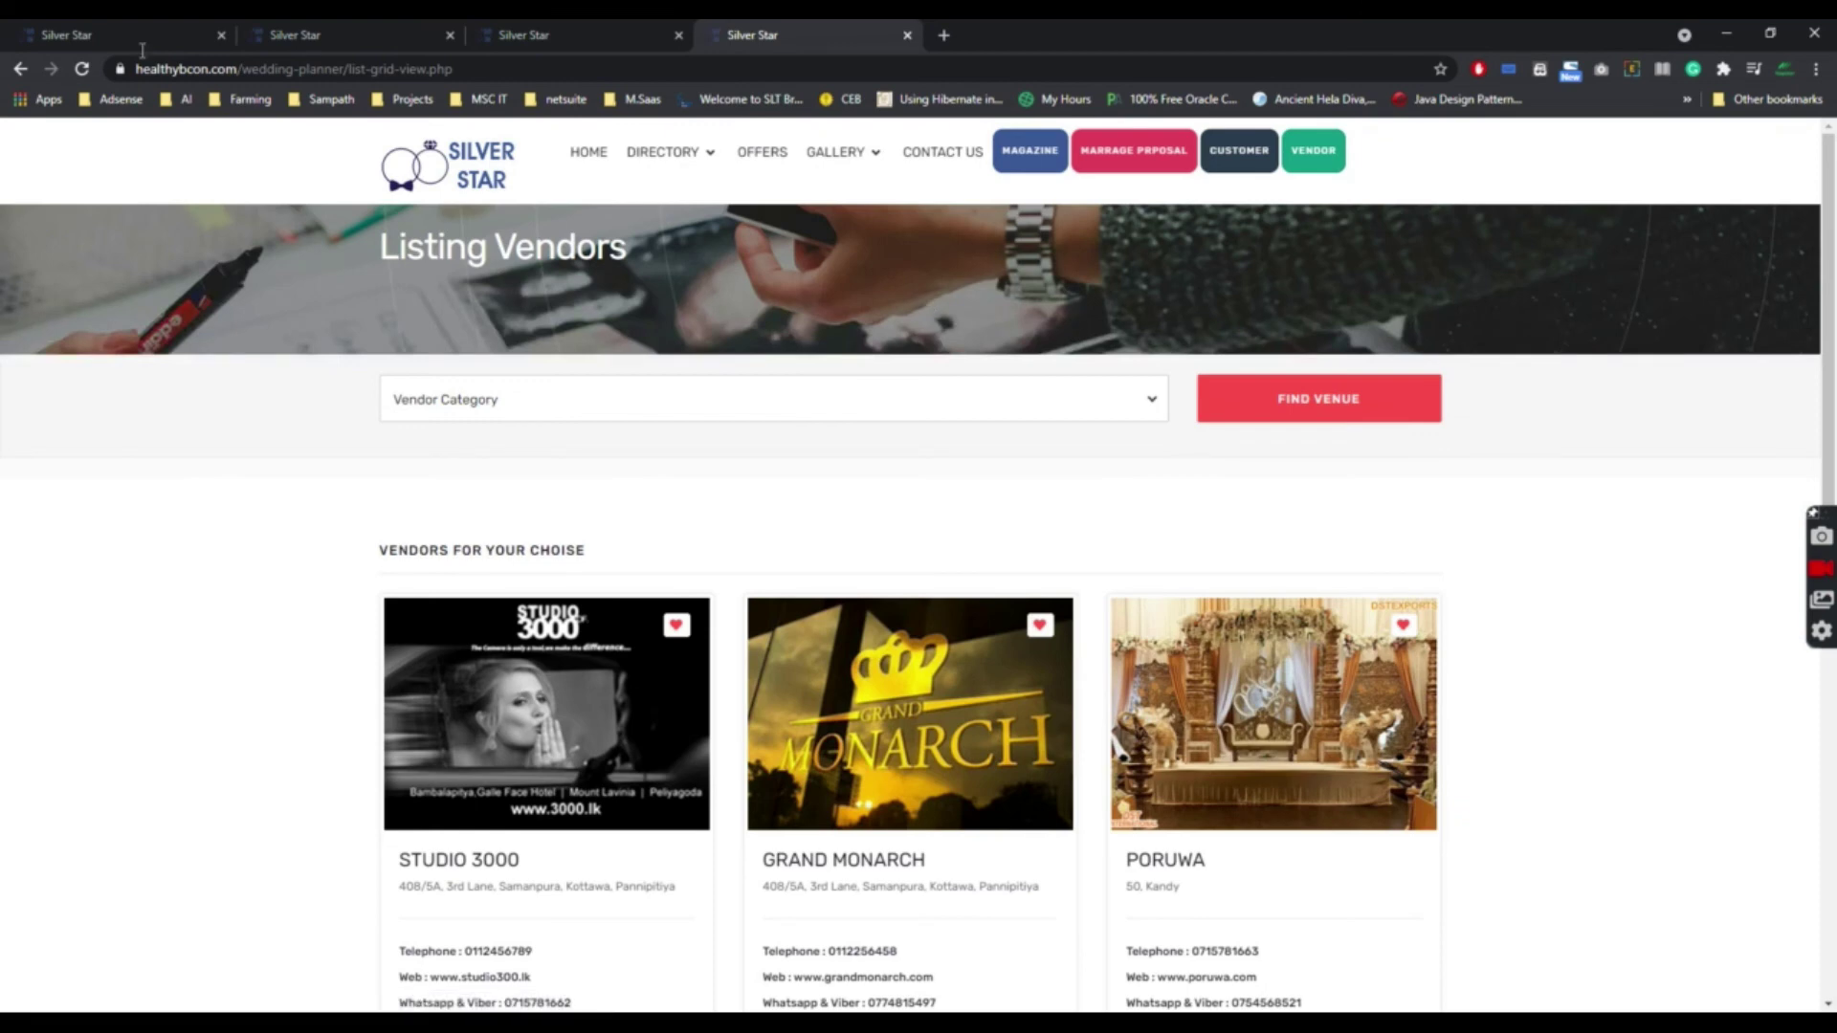
{"action": "left_click", "coordinate": [120, 29]}
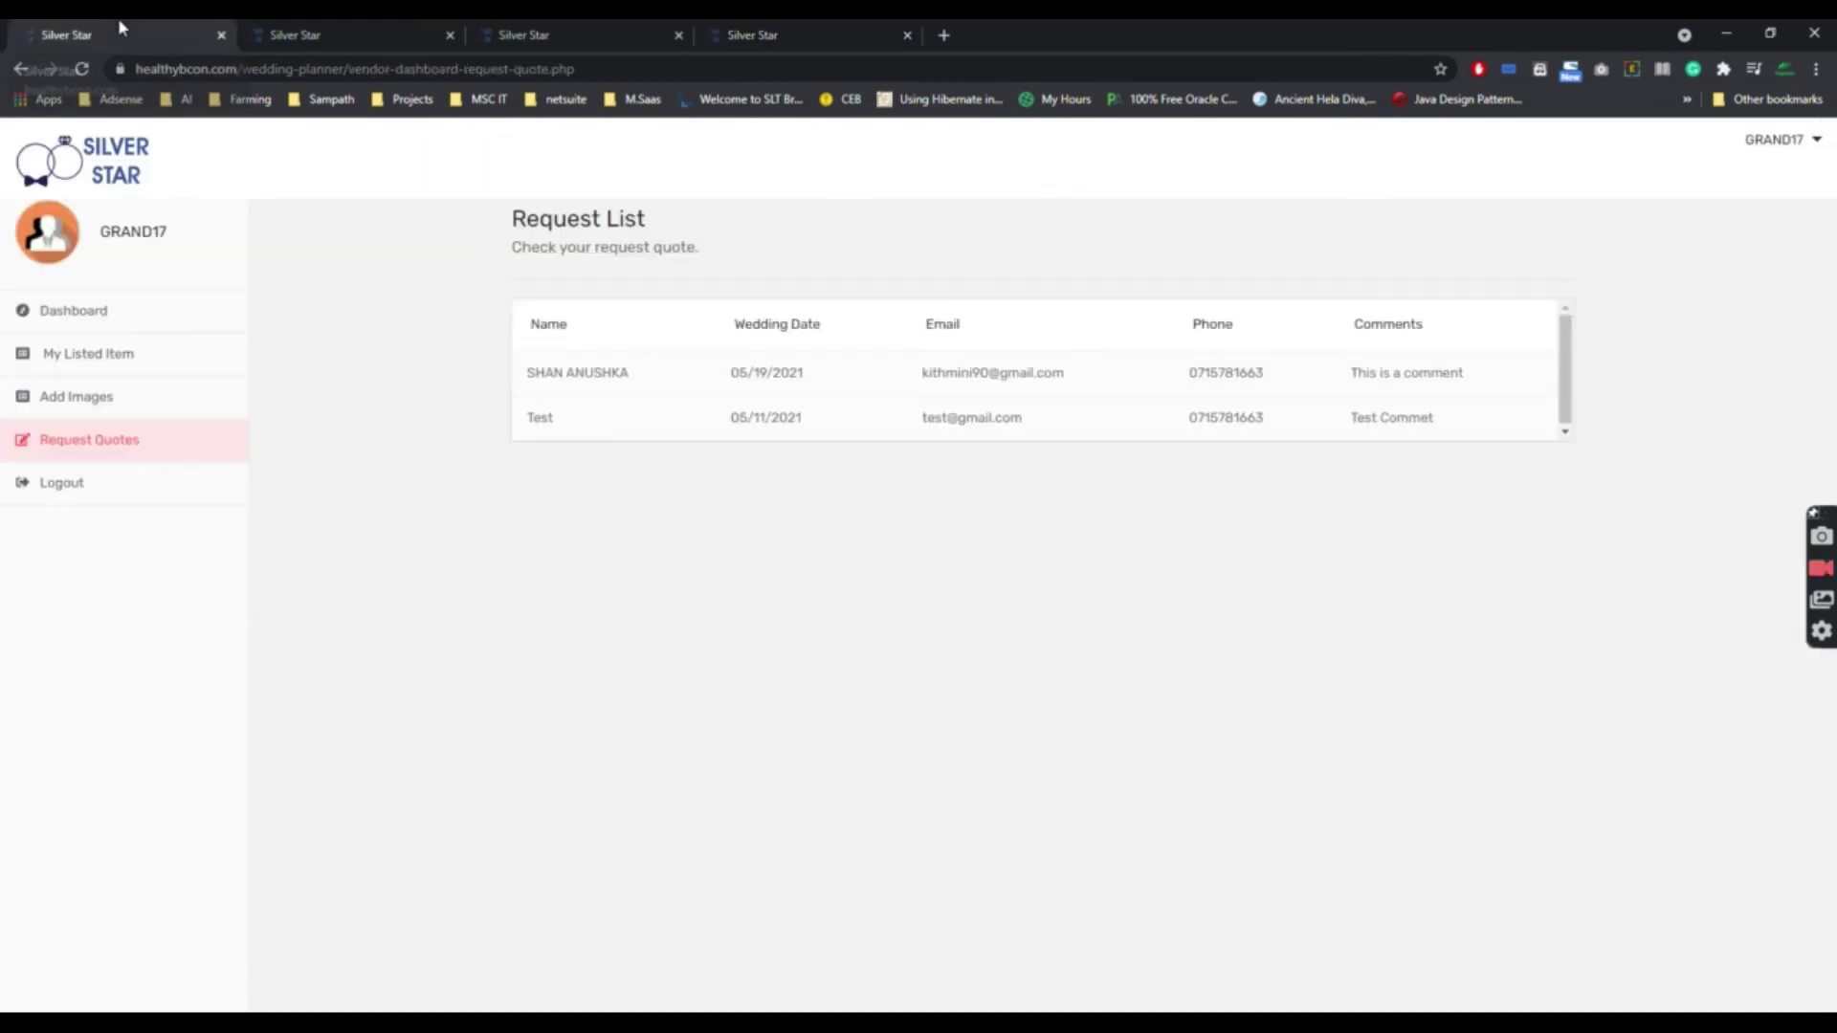
Refresh the vendor's Request Quotes list to see the new request, then return to admin.
{"action": "left_click", "coordinate": [131, 445]}
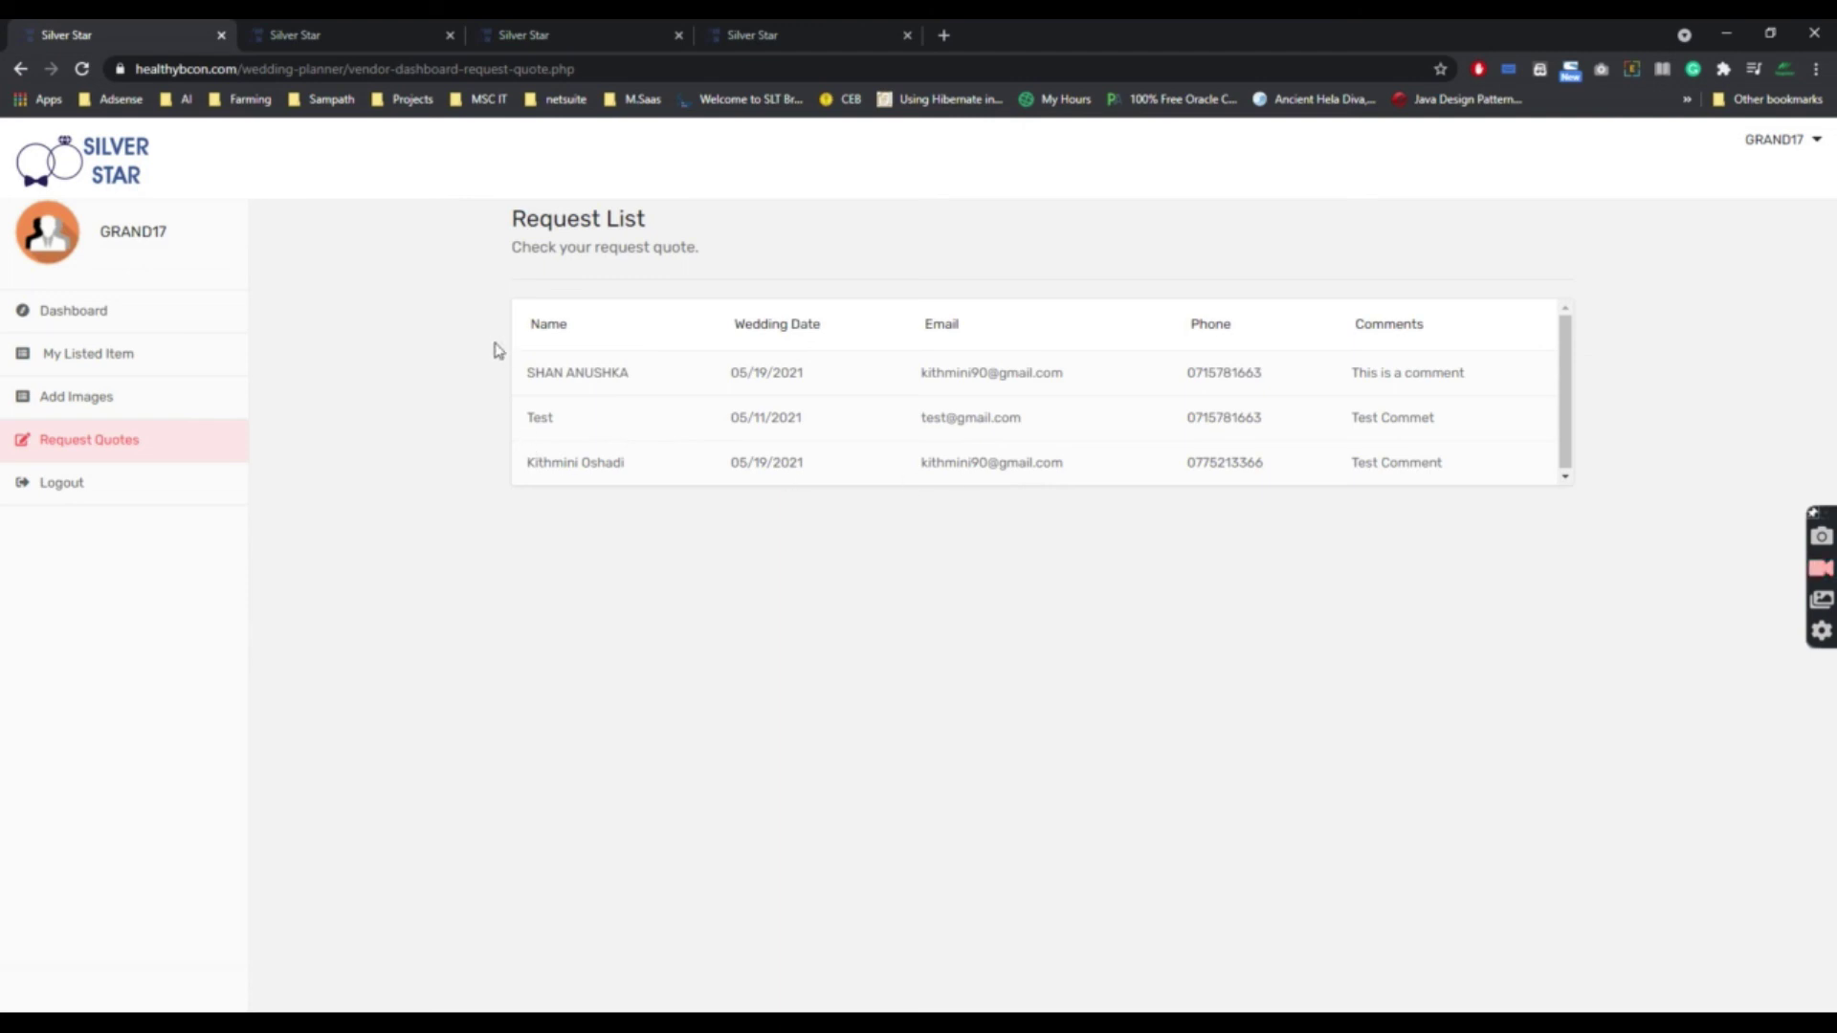
{"action": "left_click", "coordinate": [766, 32]}
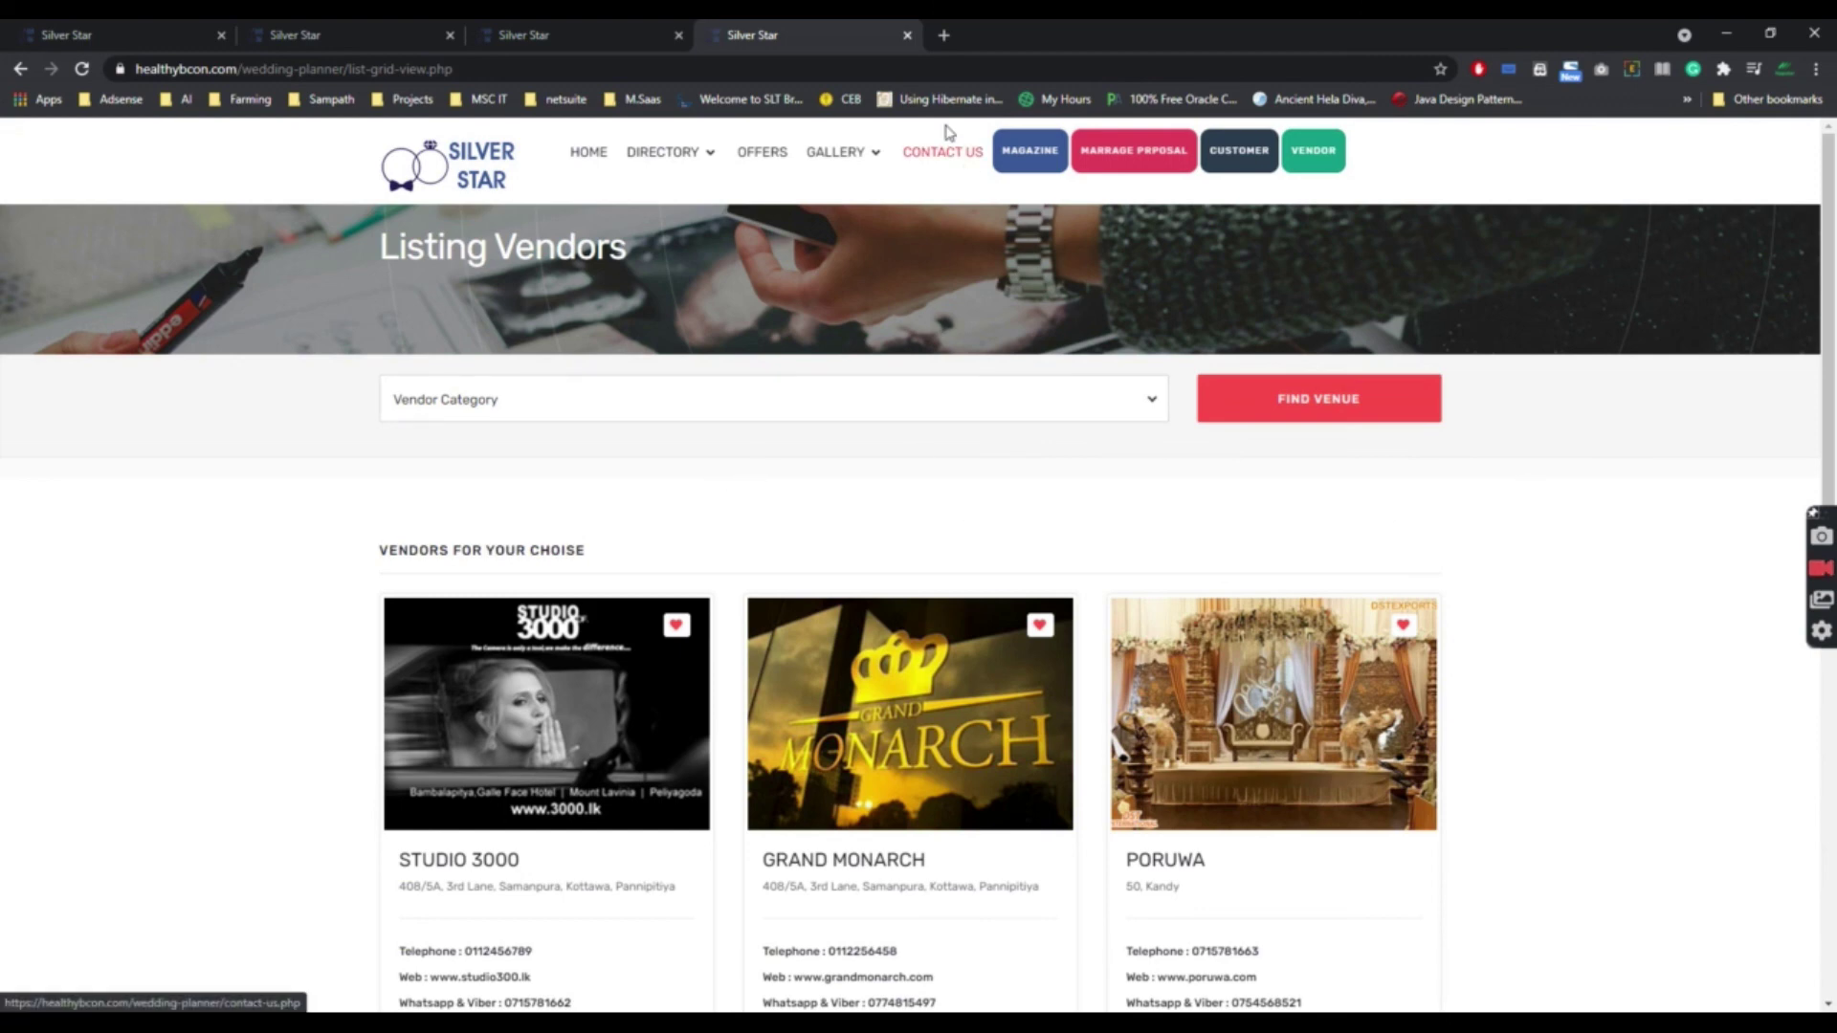
{"action": "key", "text": "alt+Tab"}
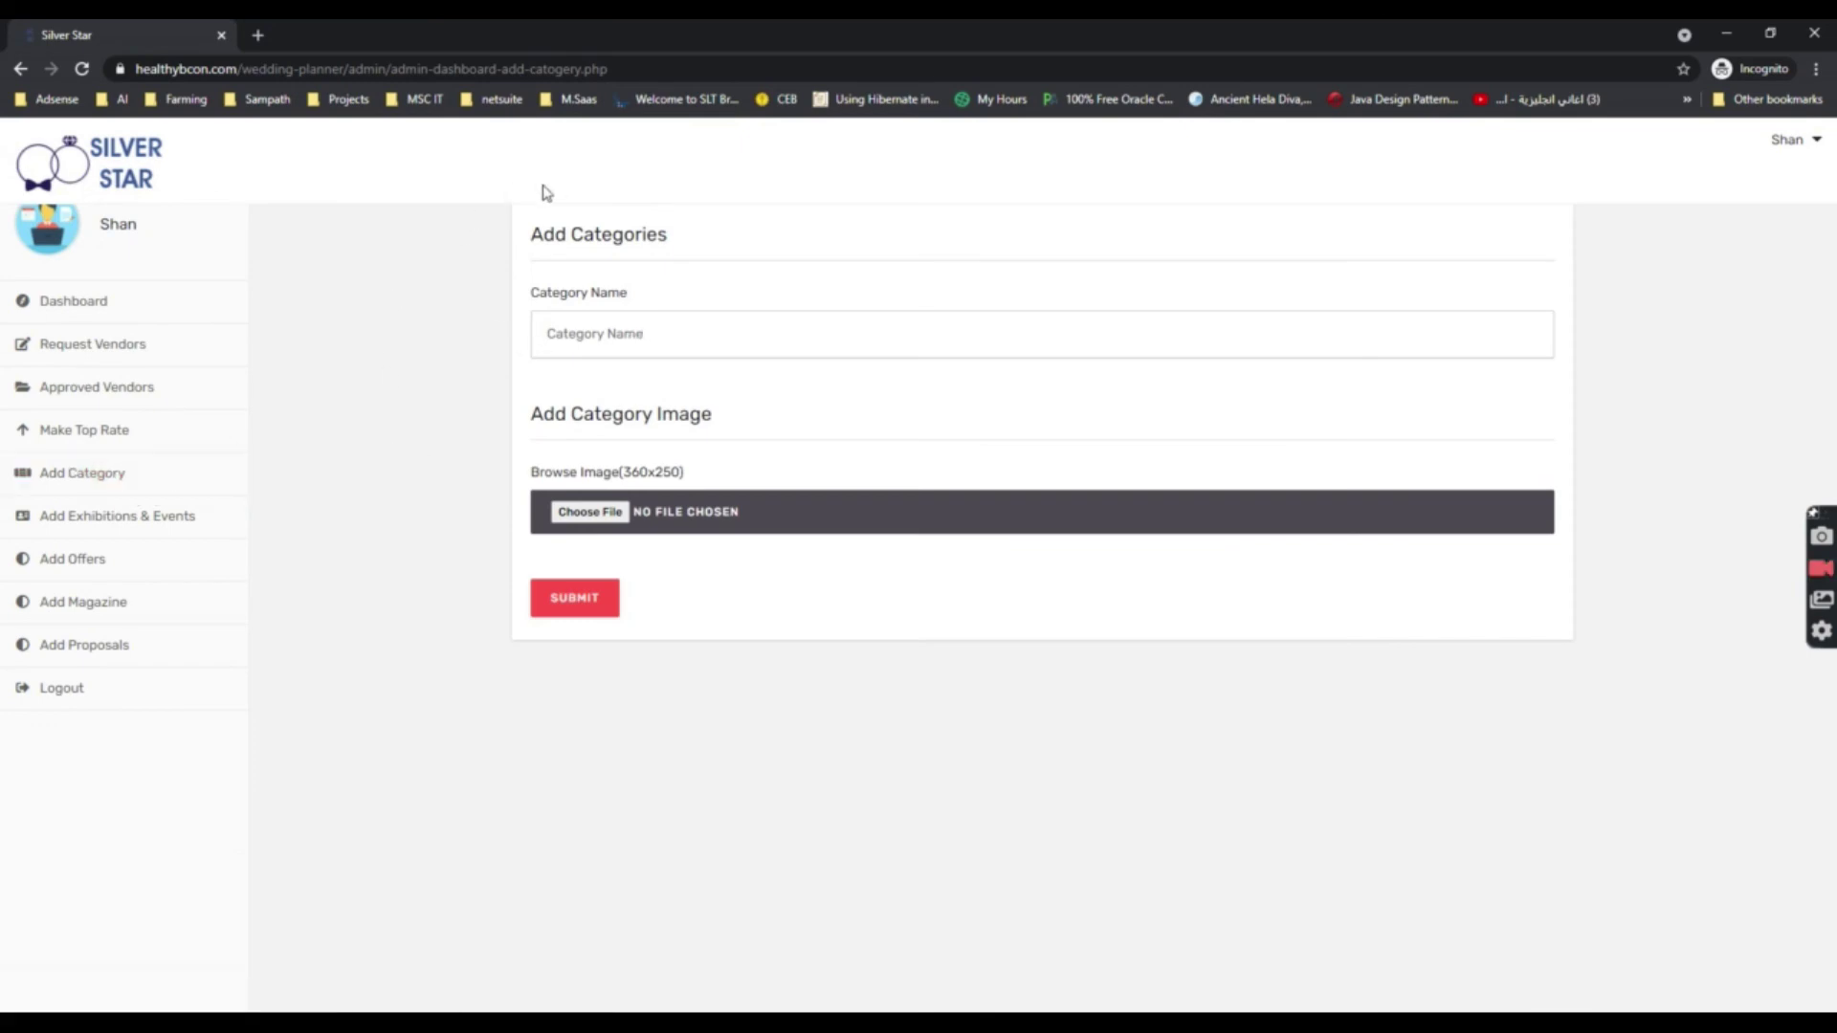
Browse the admin Add Exhibitions & Events, Add Offers and Add Magazine forms.
{"action": "left_click", "coordinate": [153, 517]}
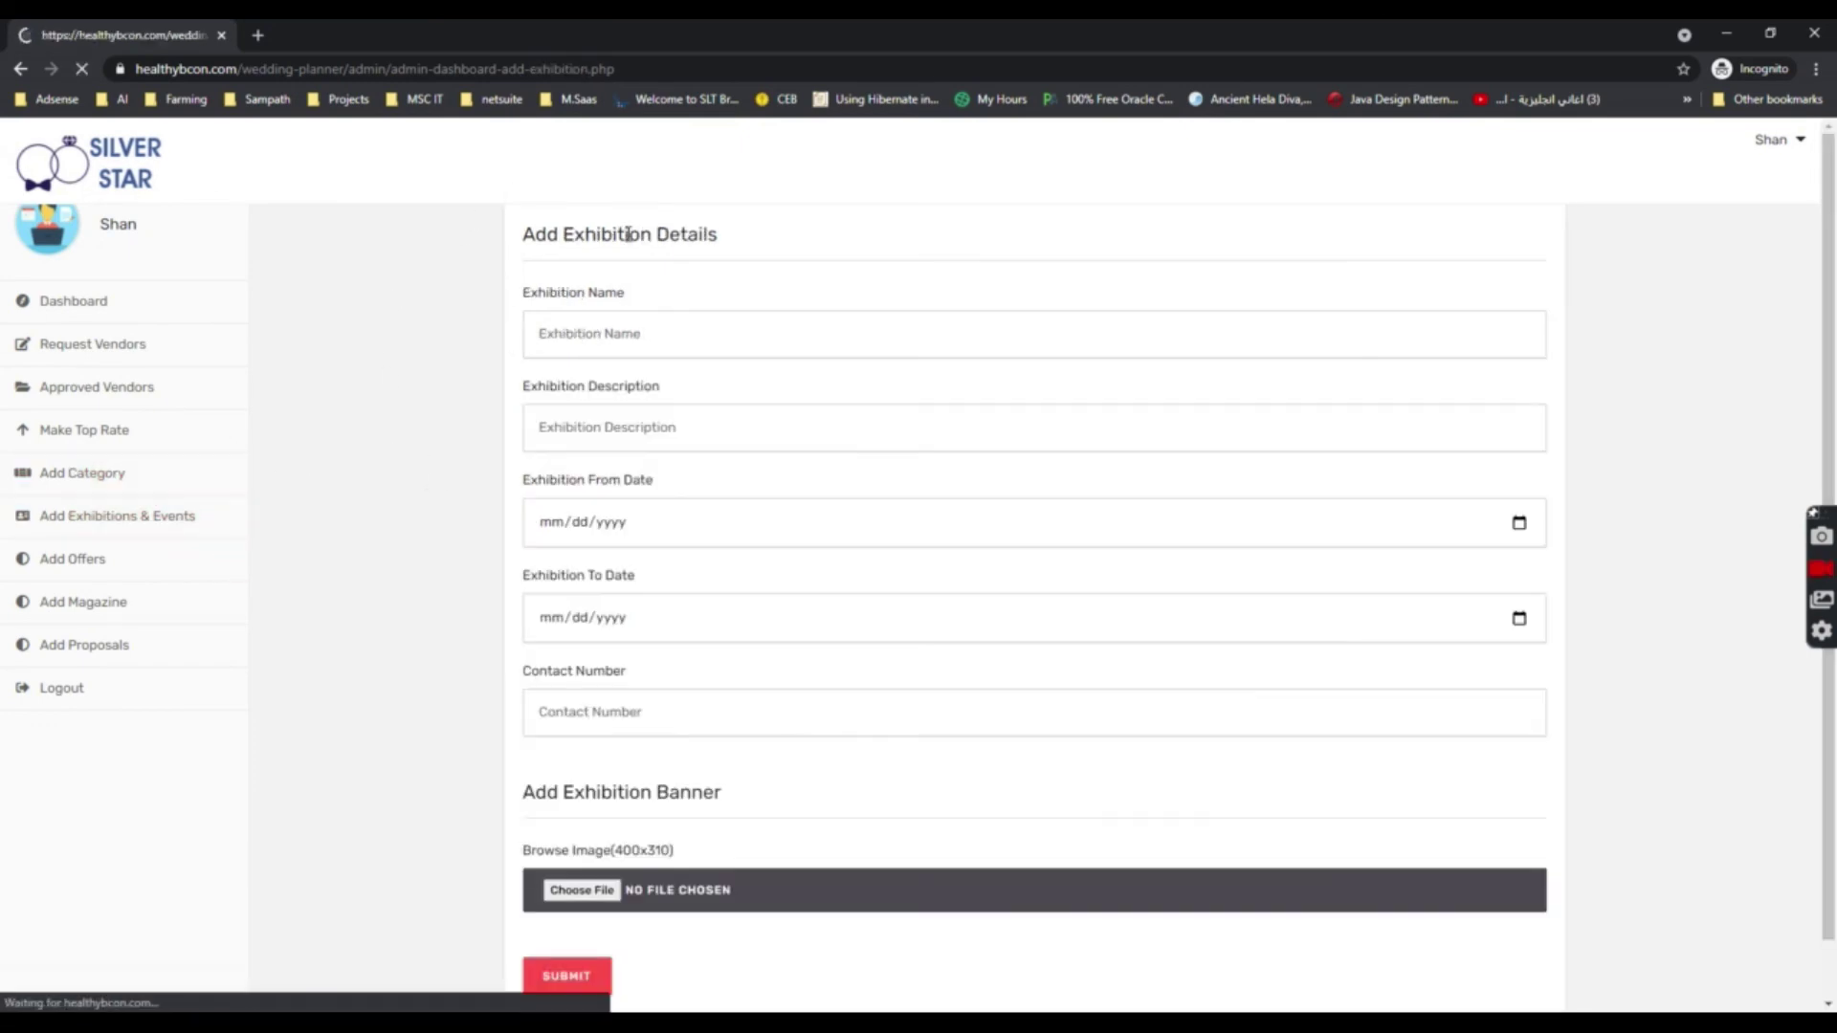
{"action": "scroll", "coordinate": [703, 636], "scroll_direction": "down", "scroll_amount": 1}
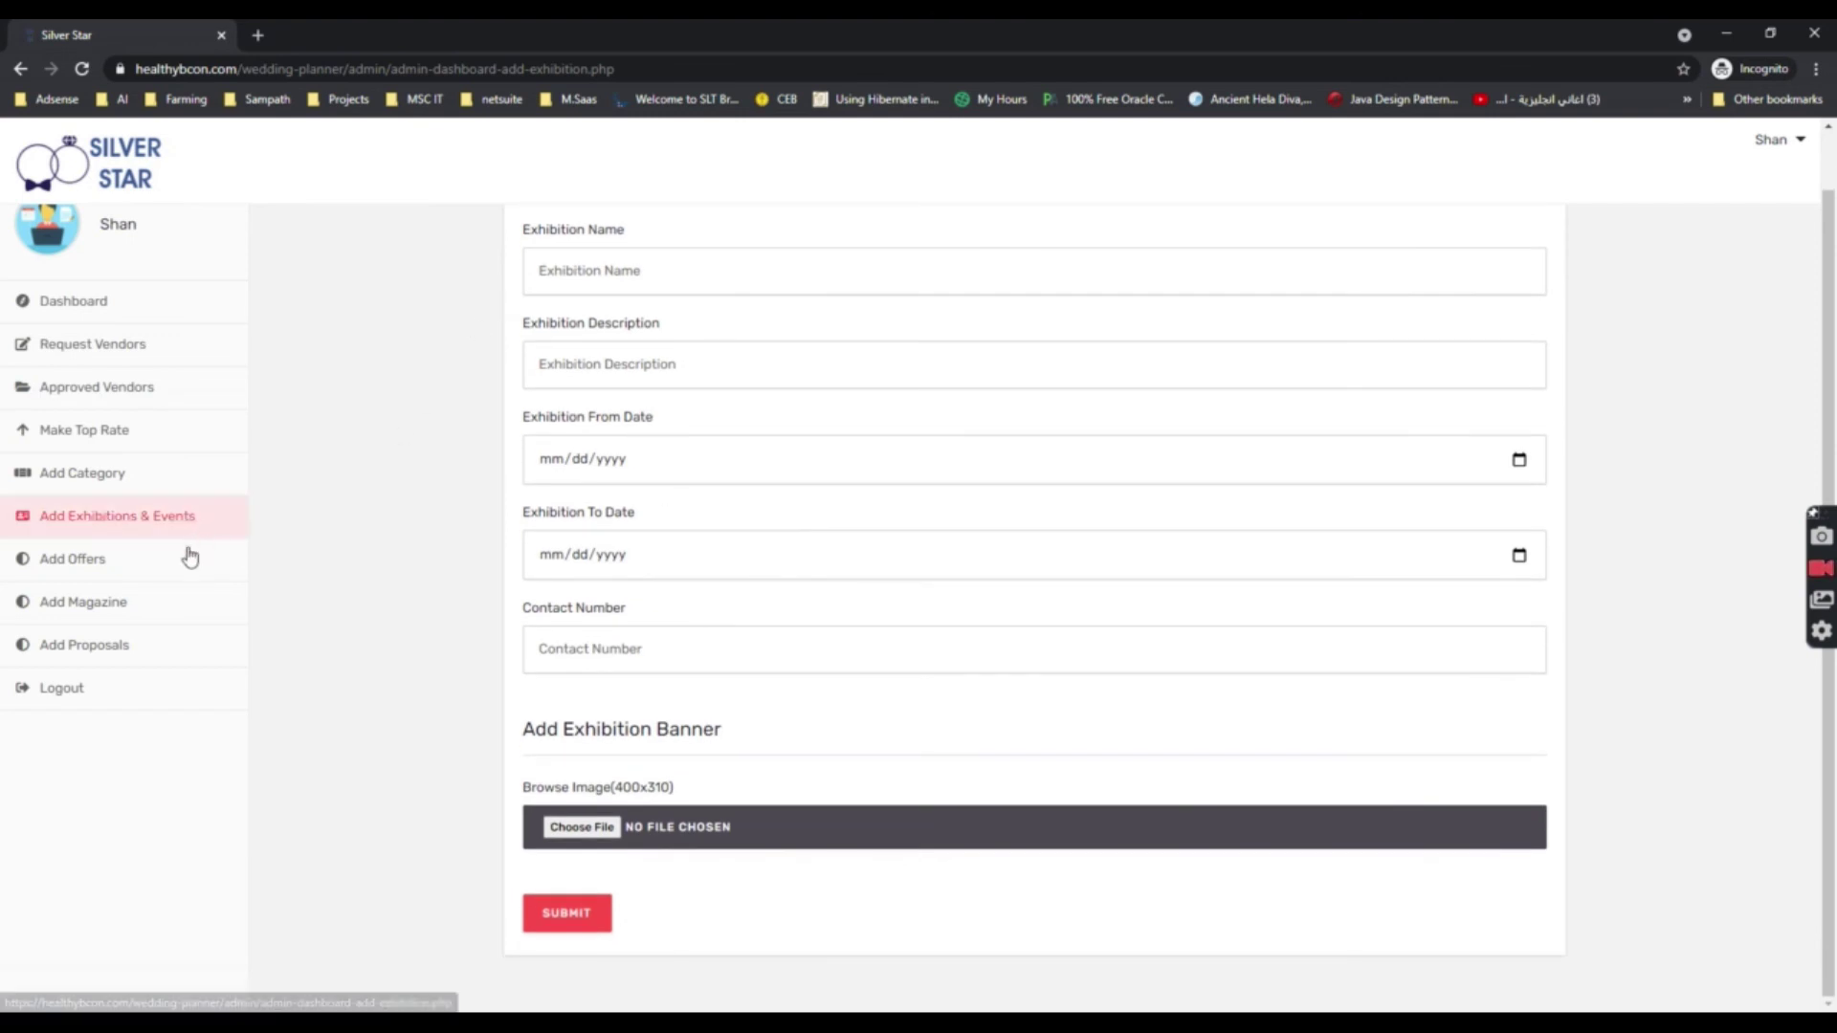
{"action": "left_click", "coordinate": [97, 568]}
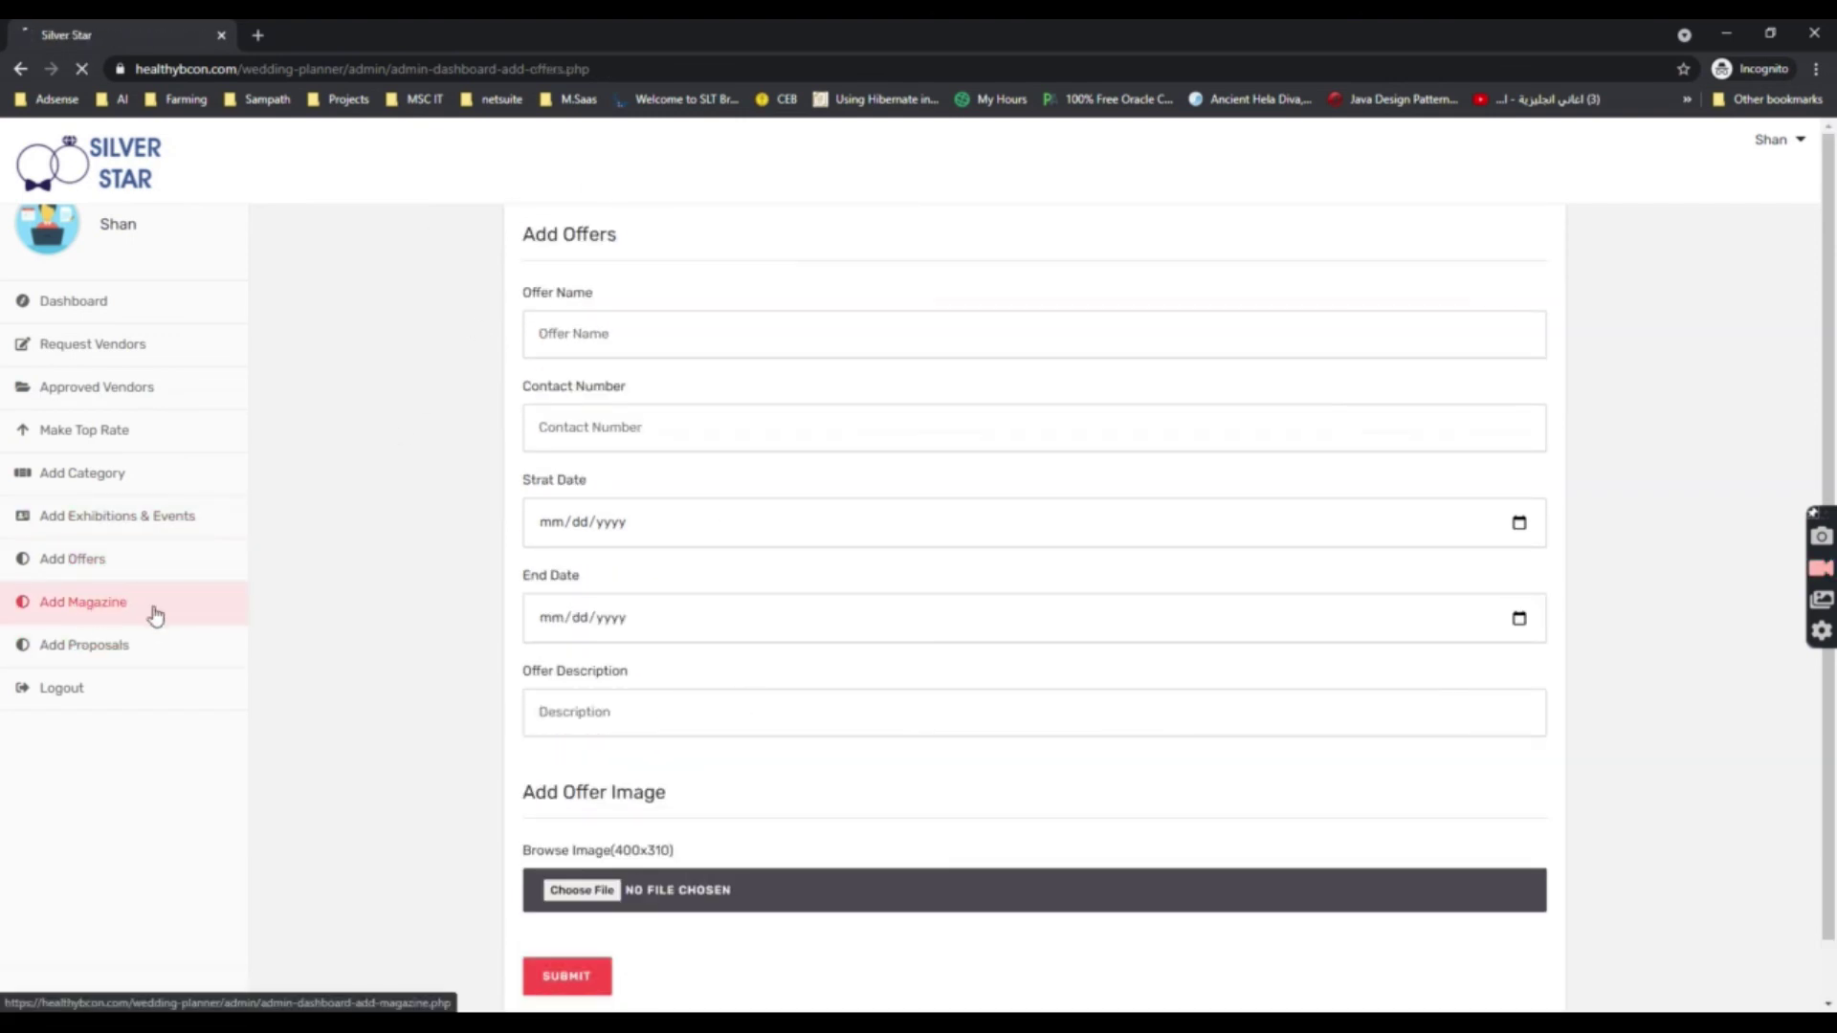
{"action": "left_click", "coordinate": [152, 613]}
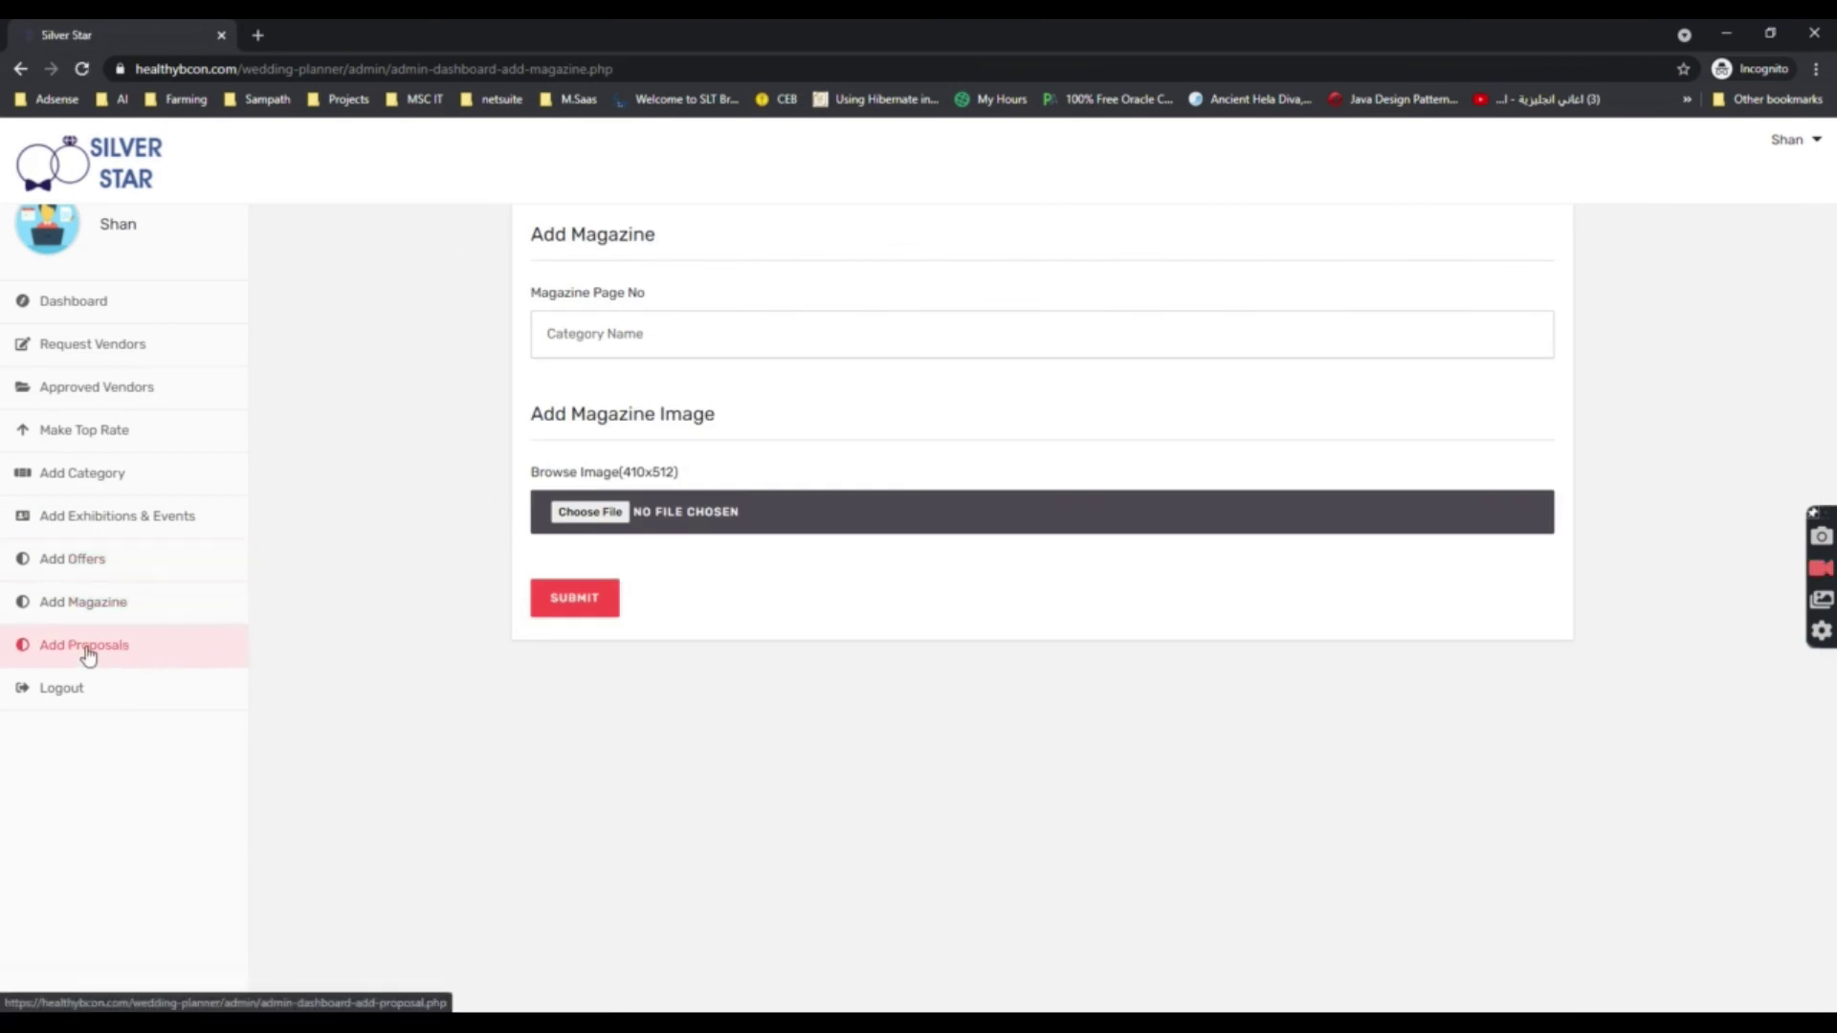